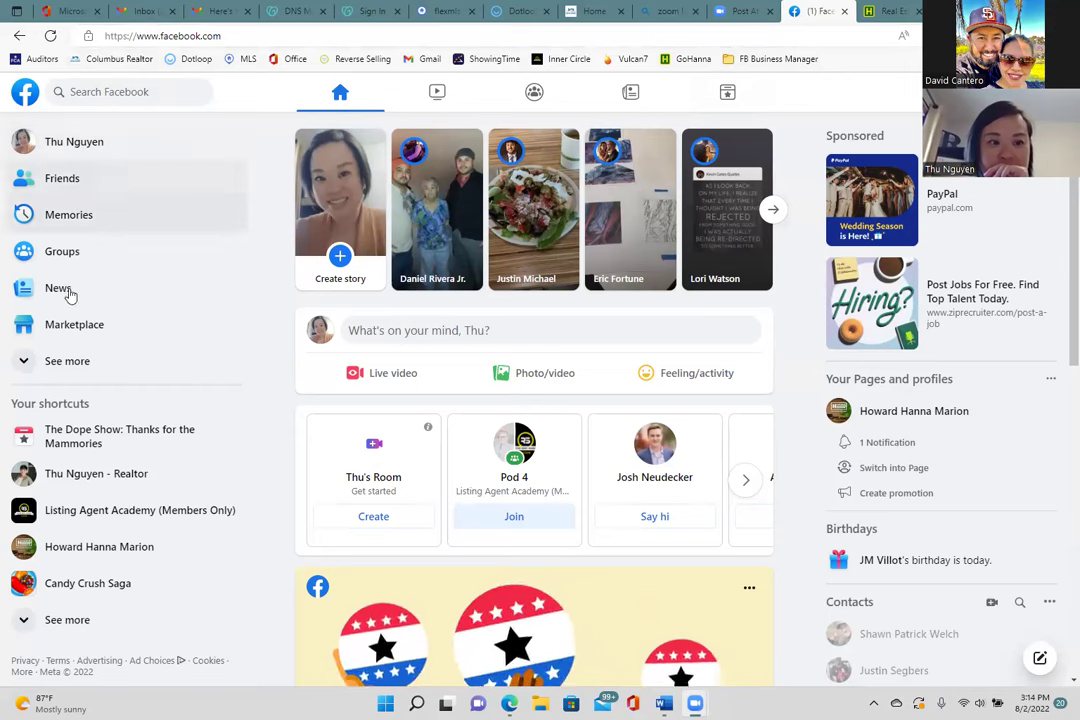
Expand the sidebar shortcuts with See more and go to Ads Manager's Campaigns page
click(79, 368)
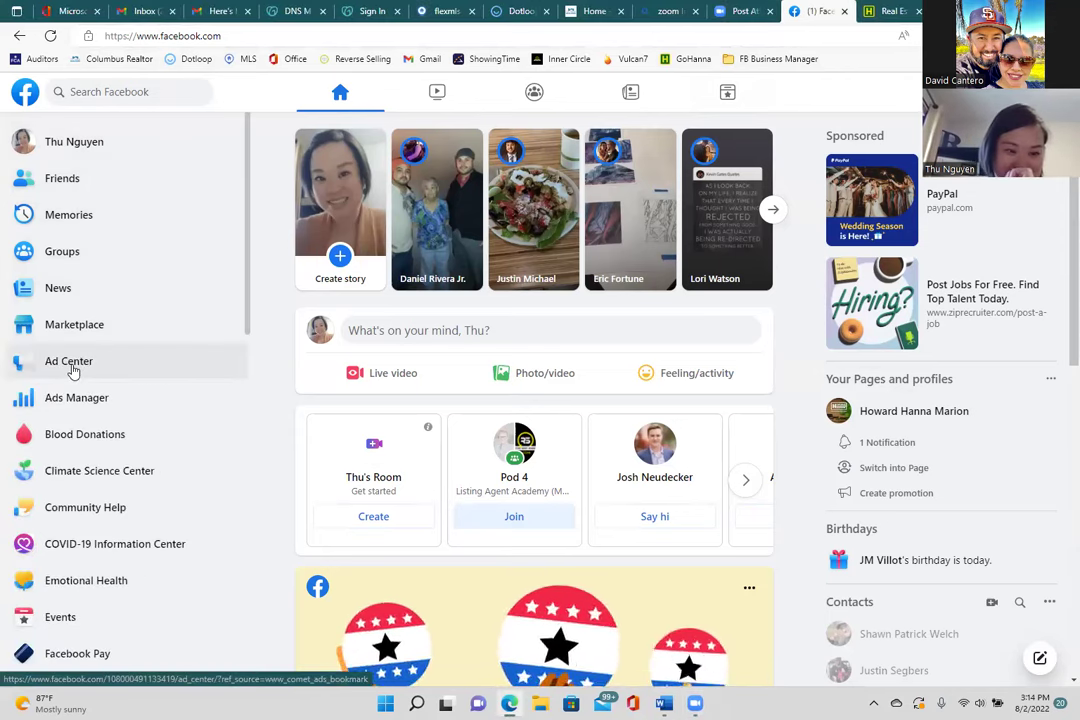
click(58, 408)
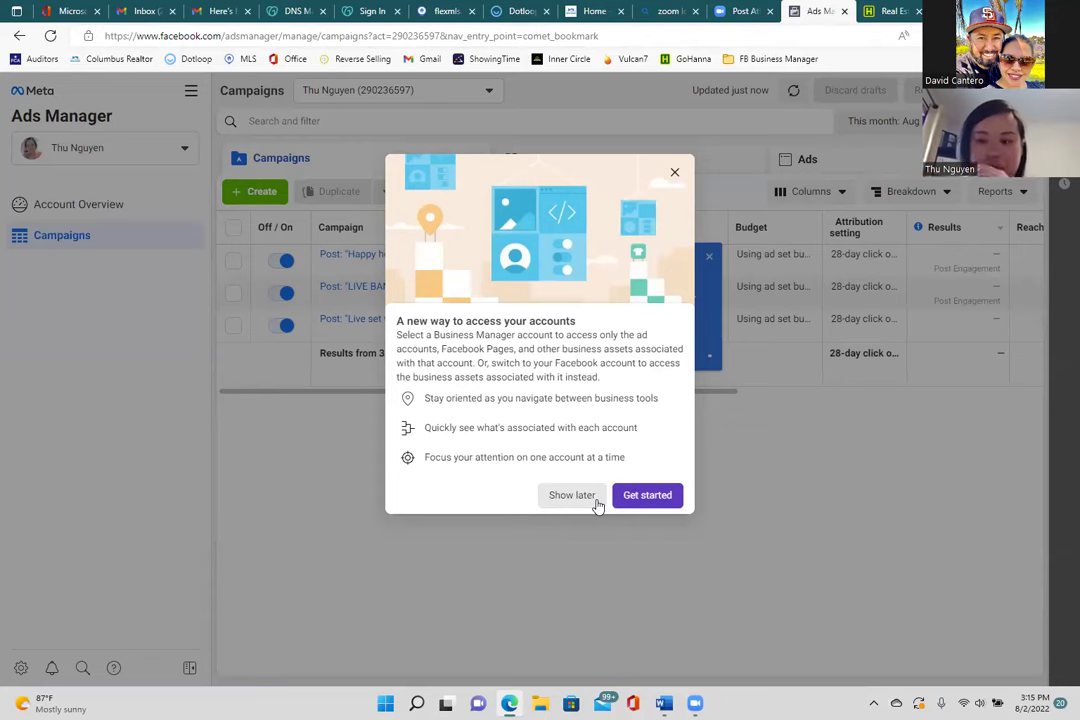
Dismiss the new account access introduction and the filtering tip over the campaigns table
click(675, 175)
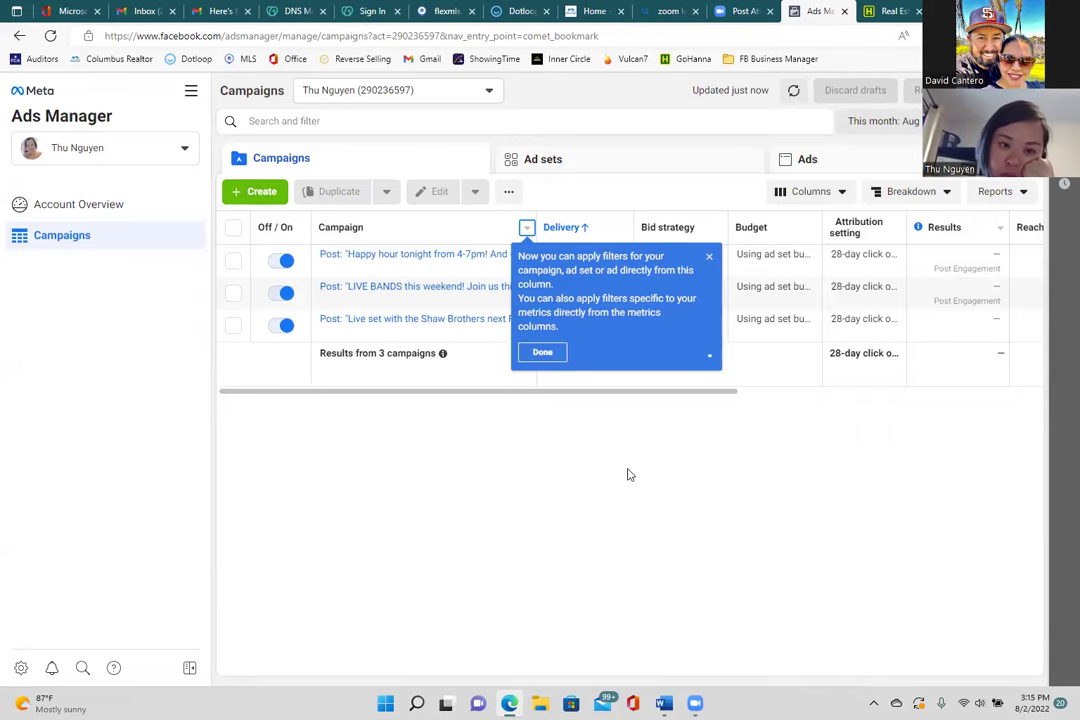
click(709, 256)
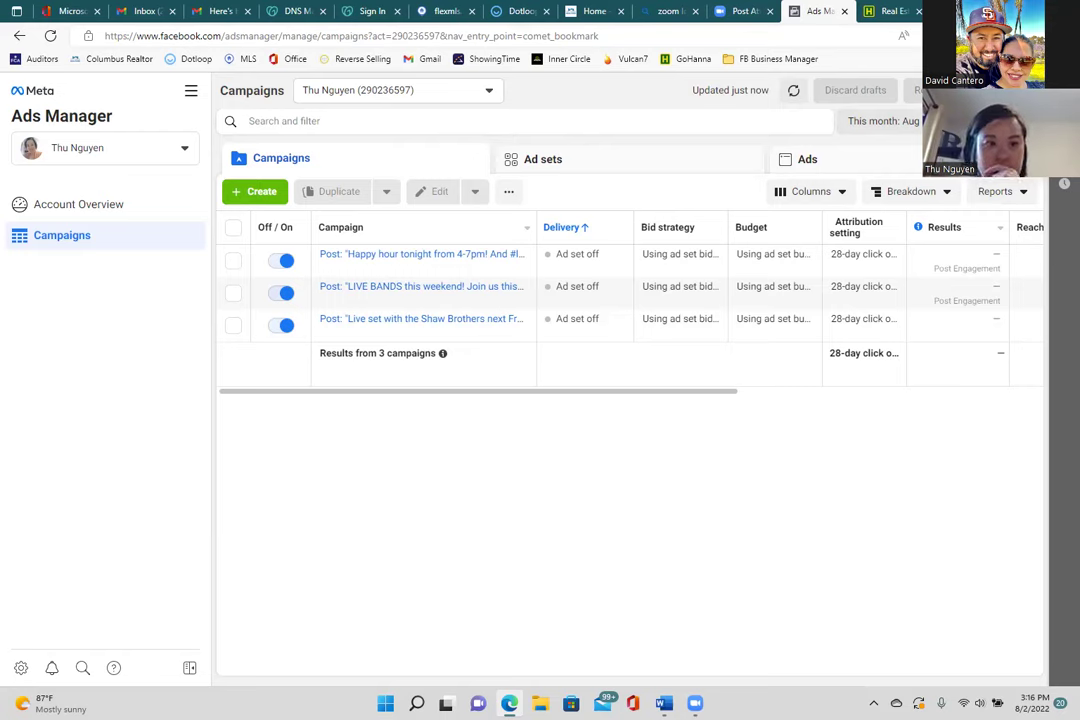
Open the All tools panel and browse its Manage business, Protect rights and Advertise sections
click(190, 94)
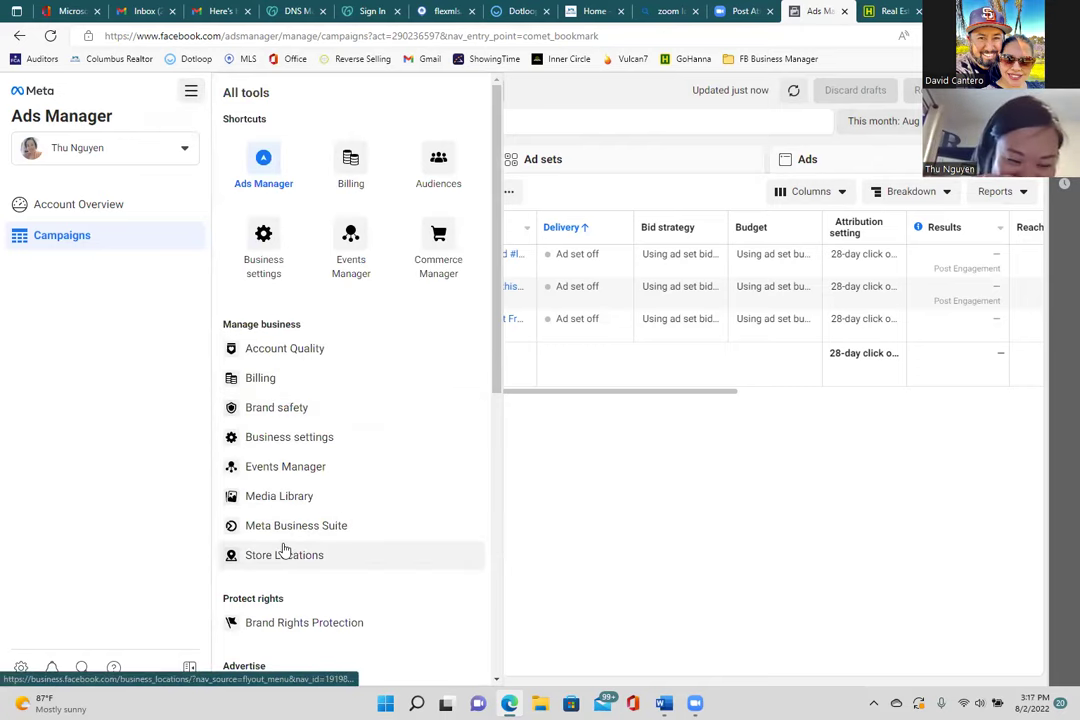
scroll(323, 566, down, 1)
scroll(318, 450, up, 1)
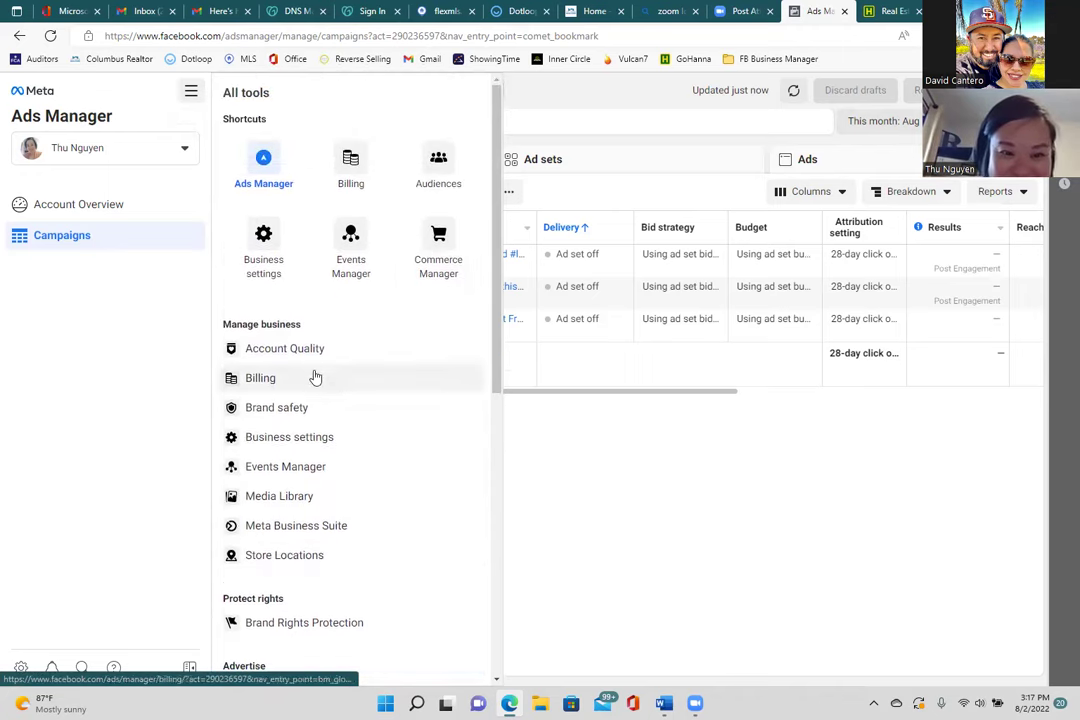
scroll(313, 379, down, 1)
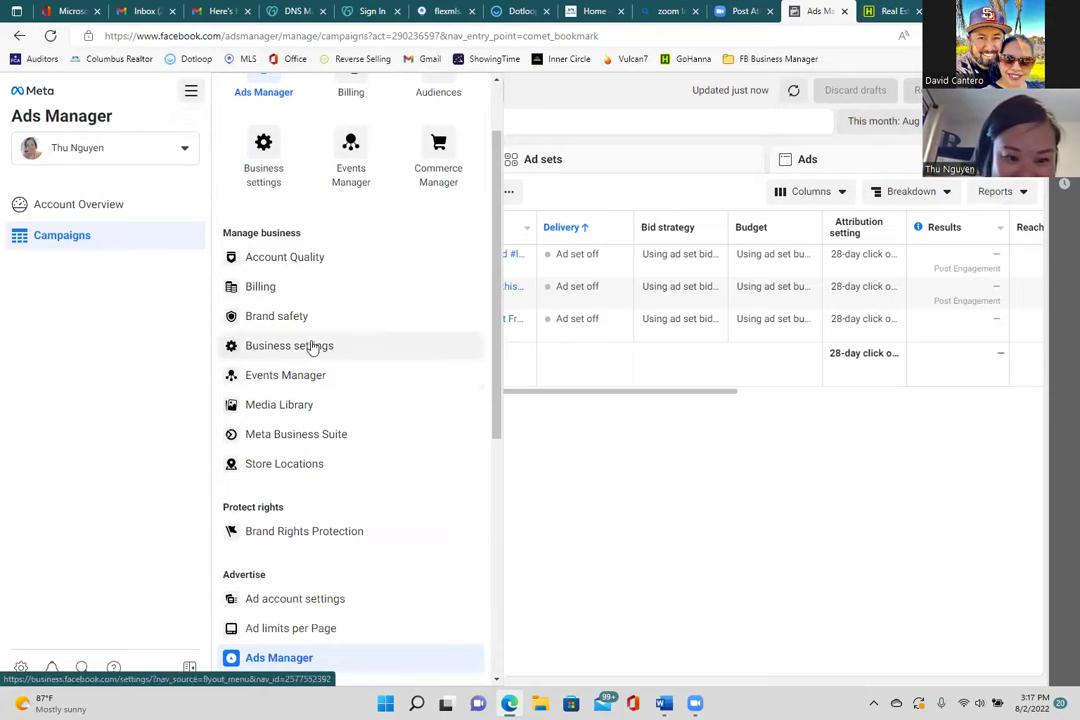
Open Business settings from Manage business to see the People list with the Admin user
click(313, 346)
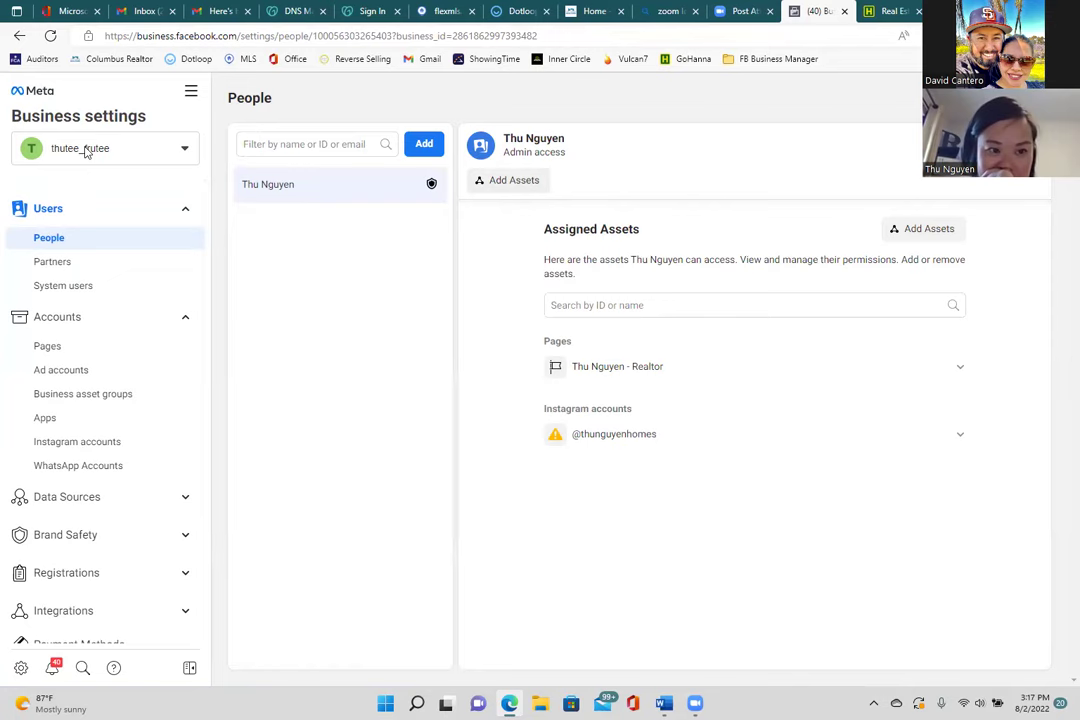
Open the account switcher listing the business account with 1 Facebook Page and the personal account
click(120, 153)
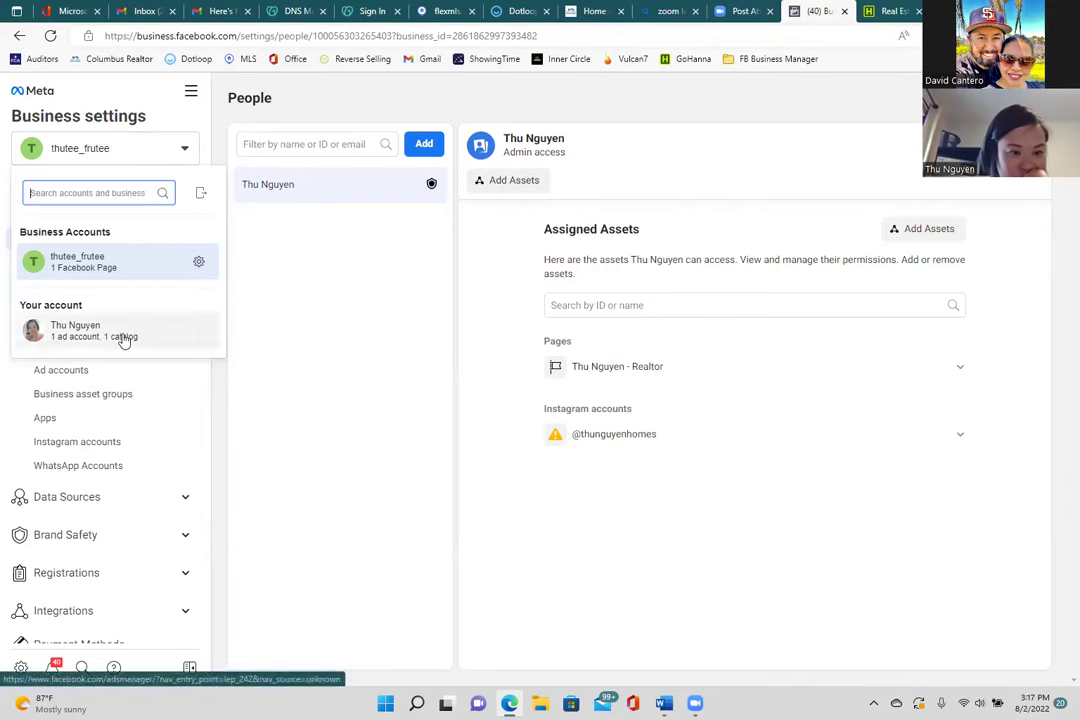
mouse_move(123, 341)
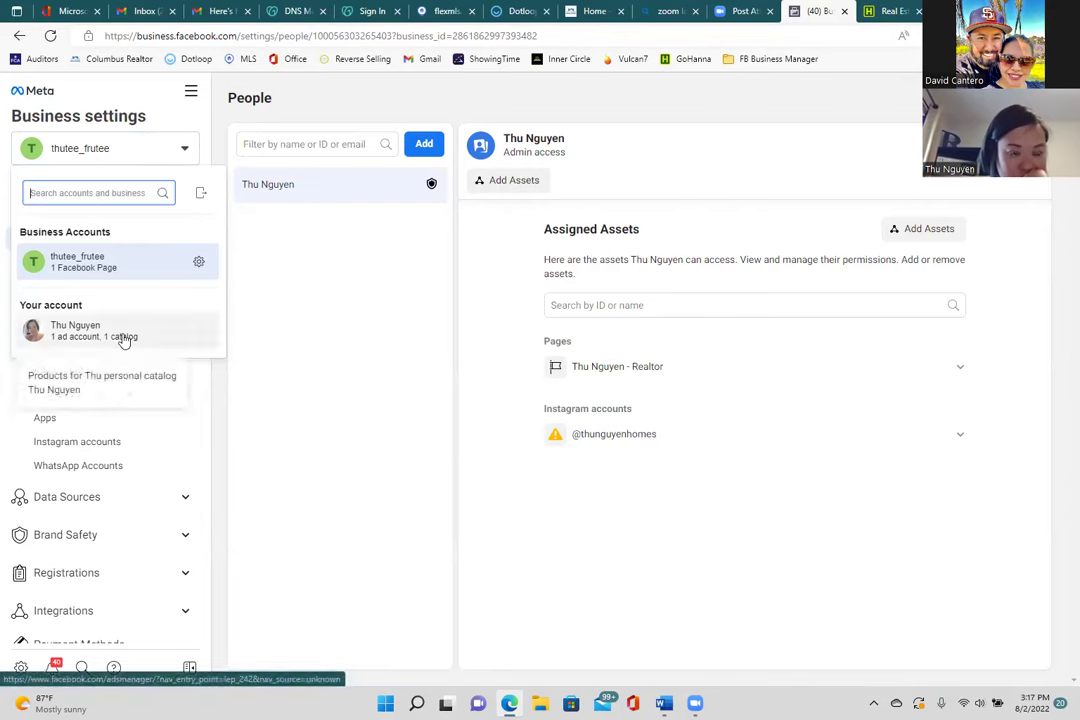
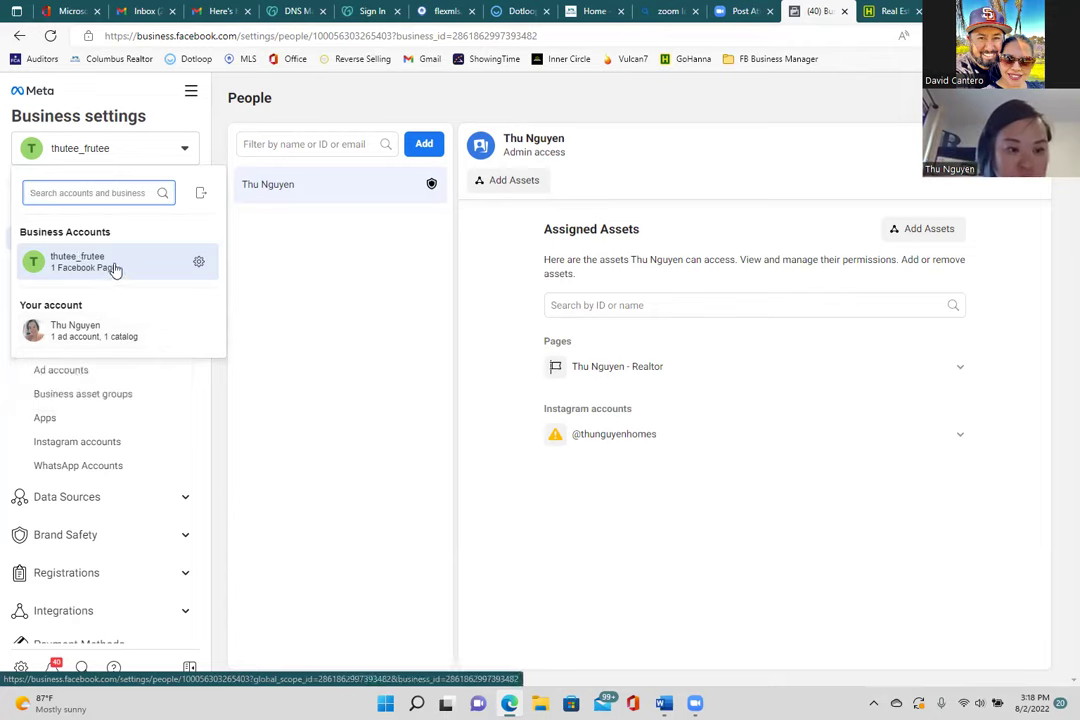
Close the business account switcher and show the realtor's Page in the Pages section
mouse_move(108, 273)
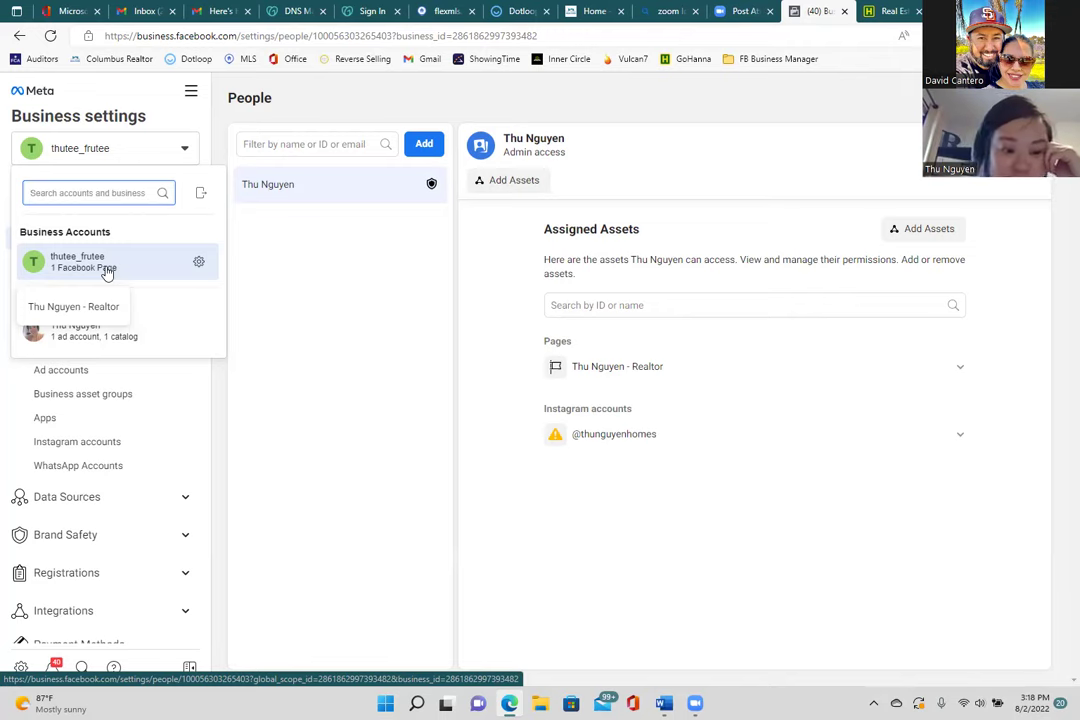
click(345, 451)
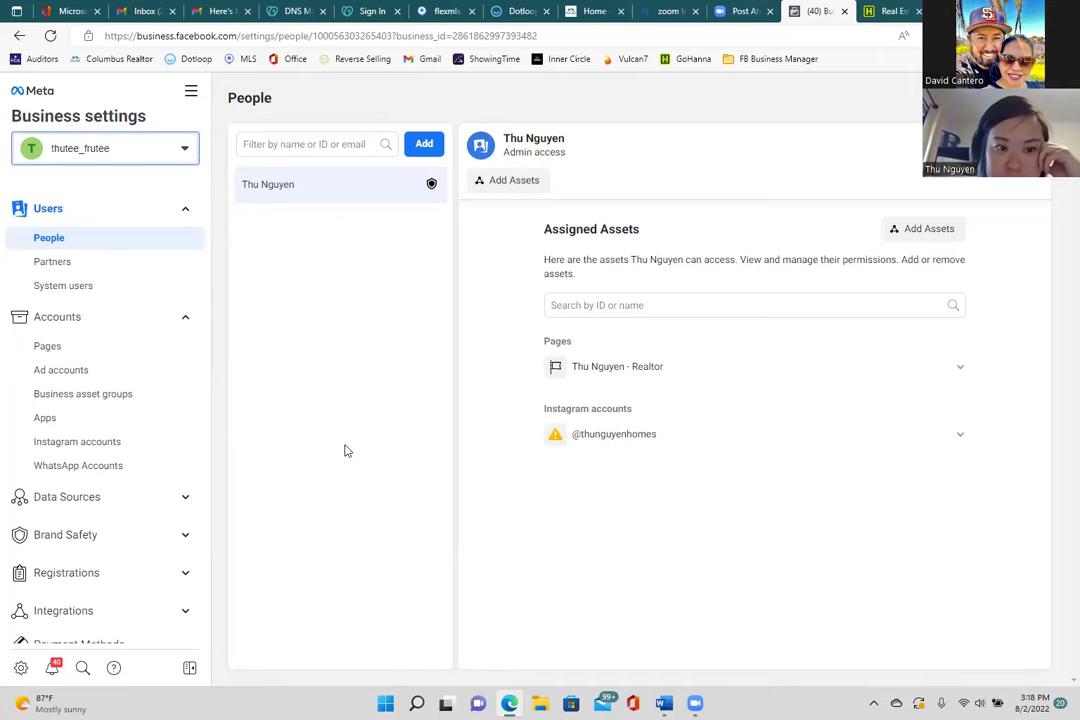
click(49, 355)
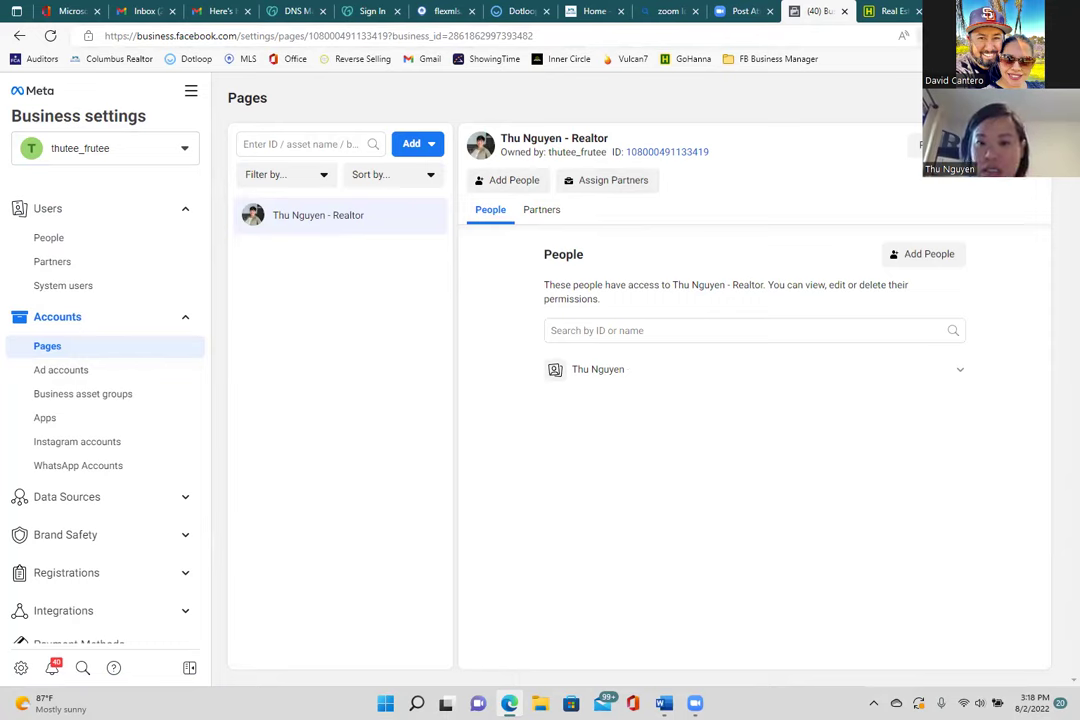
Bookmark this page as 'Business Settings' in the FB Business Manager favorites folder
click(921, 36)
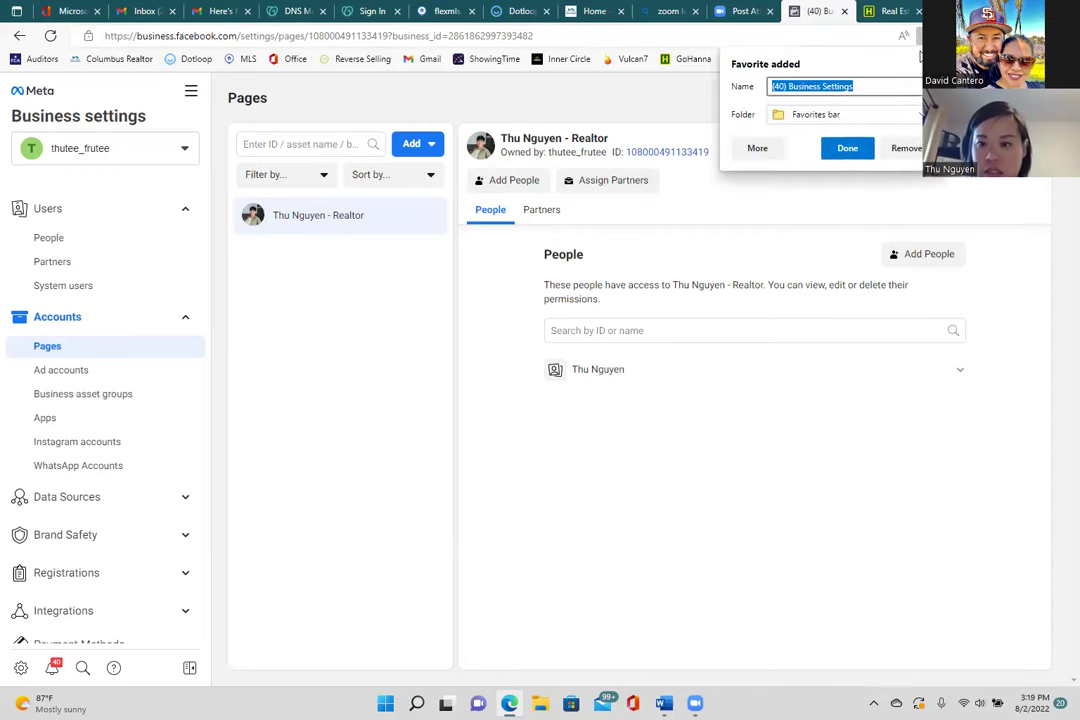
text(Bu)
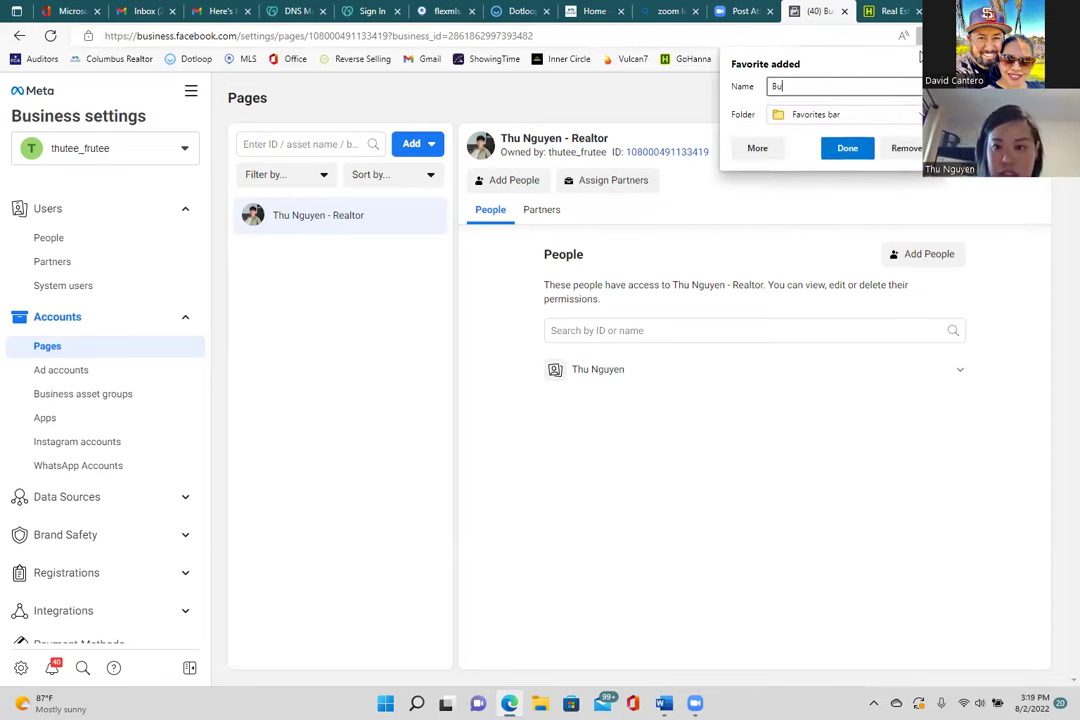
text(siness Settings)
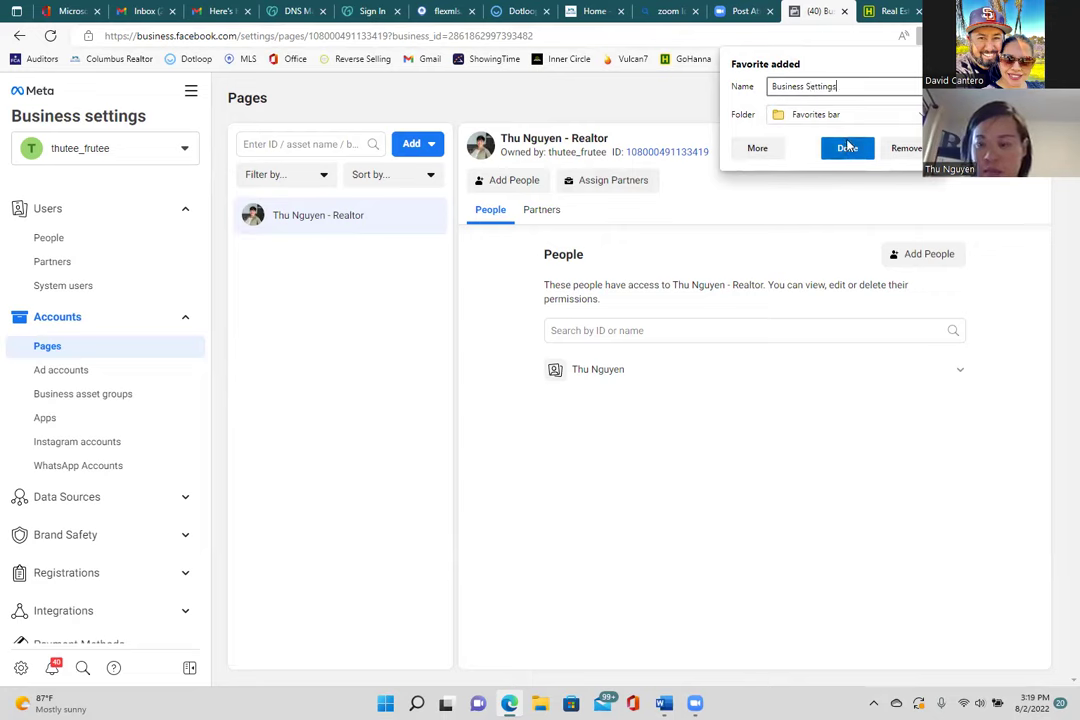
click(840, 115)
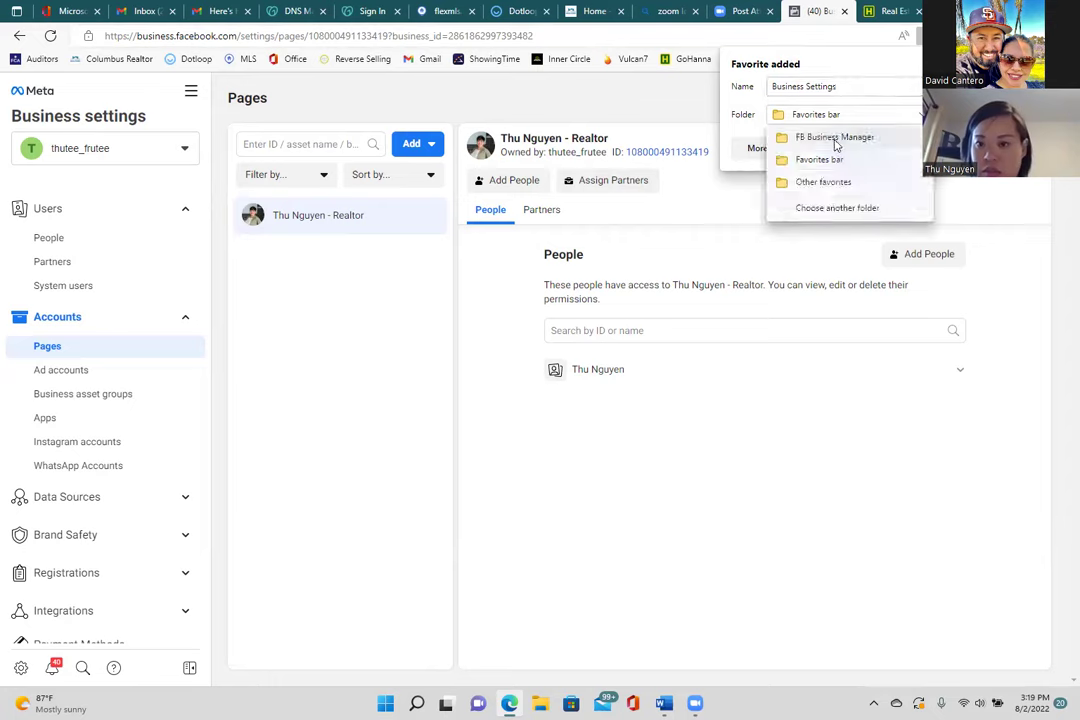
click(836, 138)
click(843, 147)
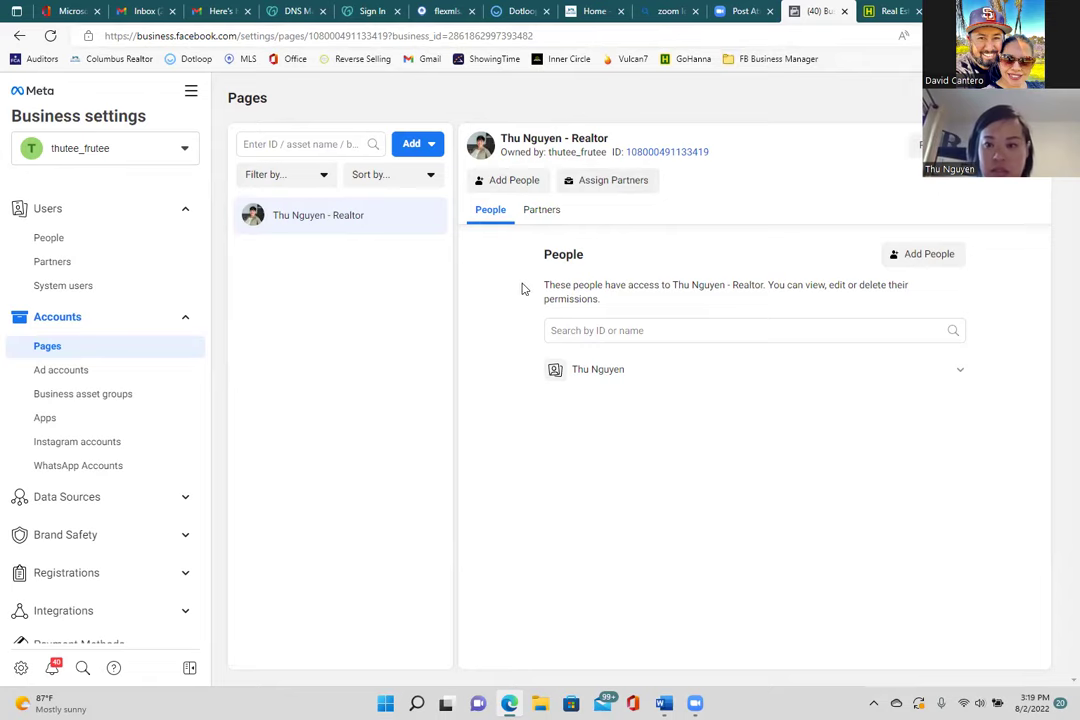
Start creating a new ad account from the Ad accounts page's Add menu
click(84, 376)
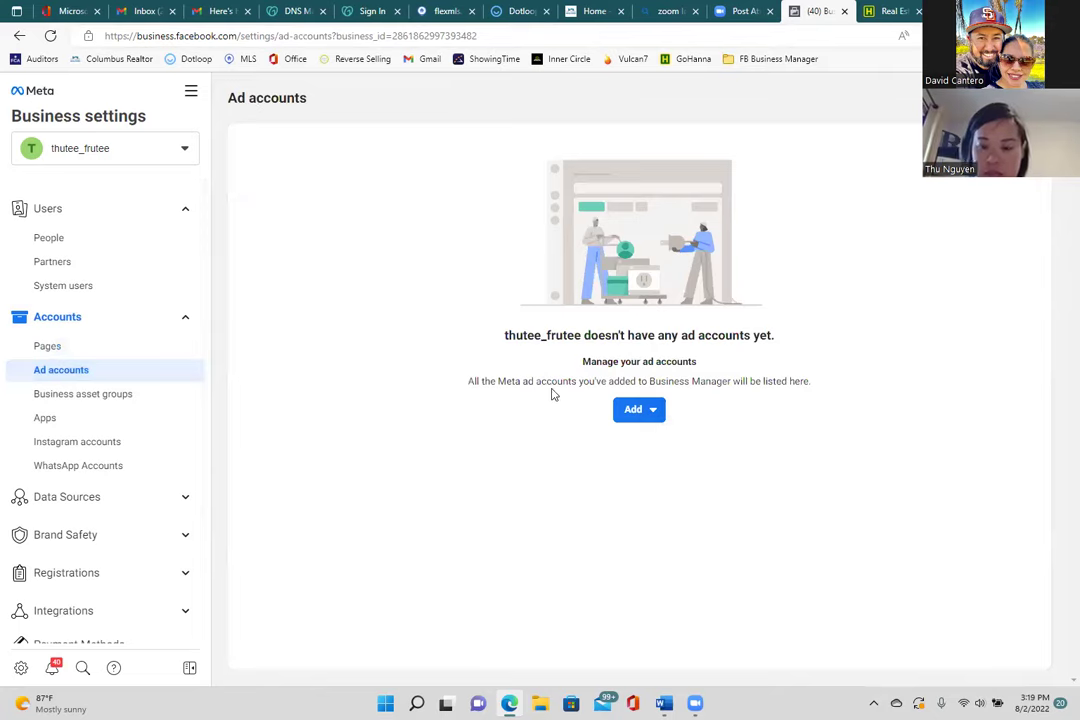
click(651, 416)
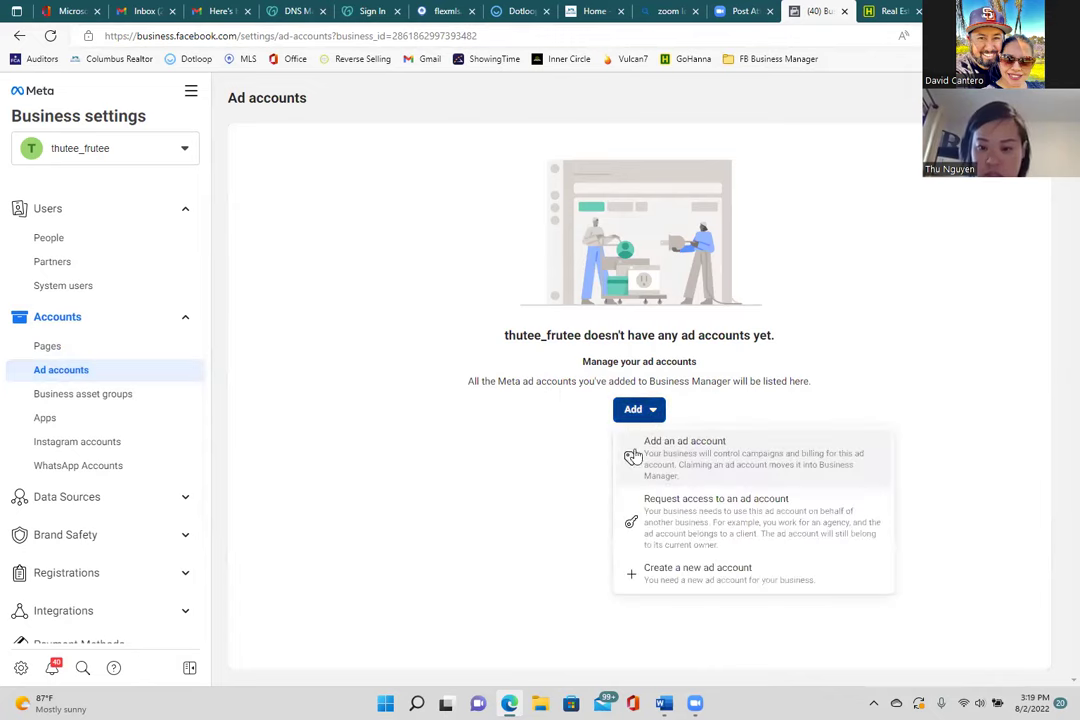
click(690, 578)
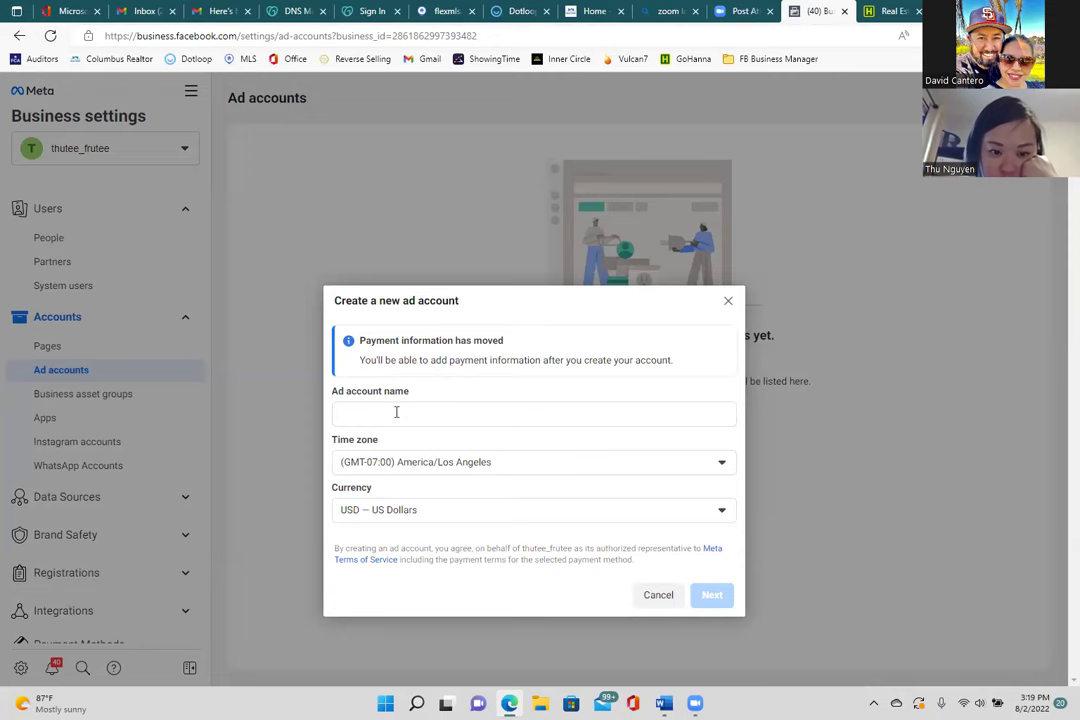
Name the ad account 'thunguyenhomes', keeping America/Los Angeles time zone and USD, and continue
click(396, 412)
text(thunguyen)
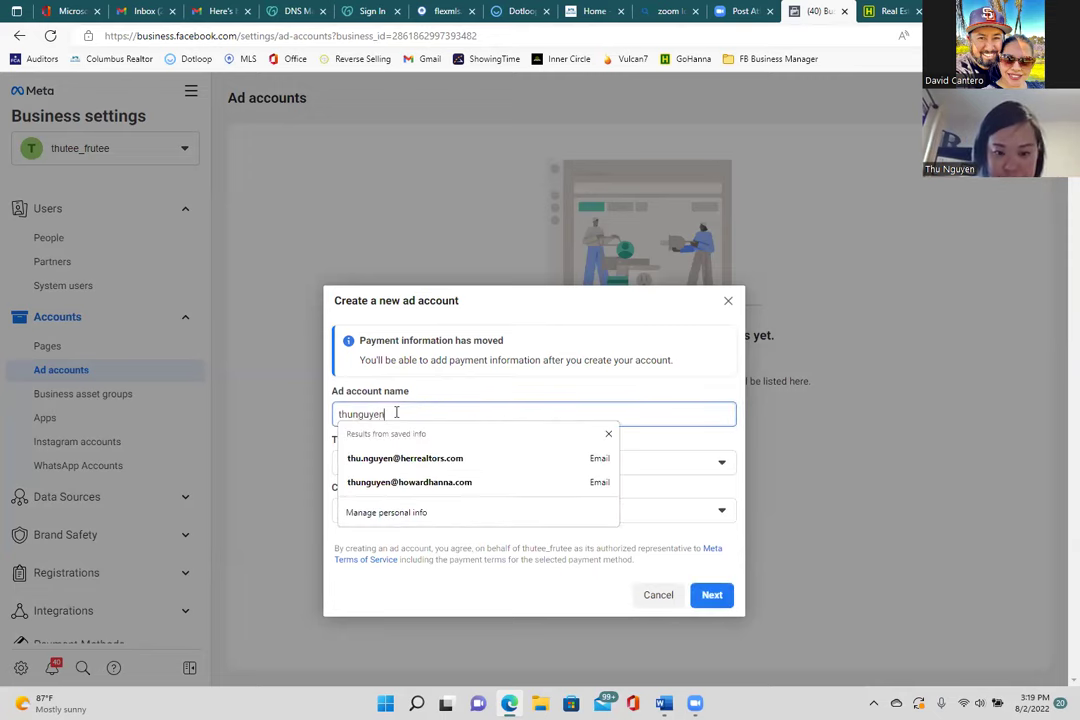
text(homes)
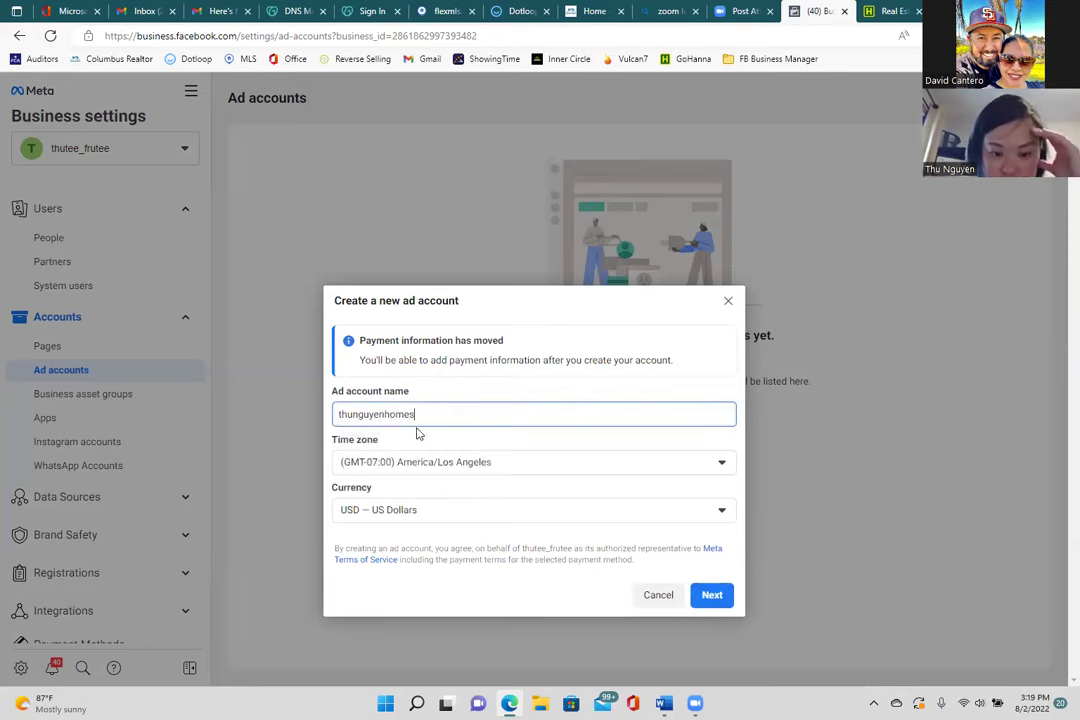
click(384, 468)
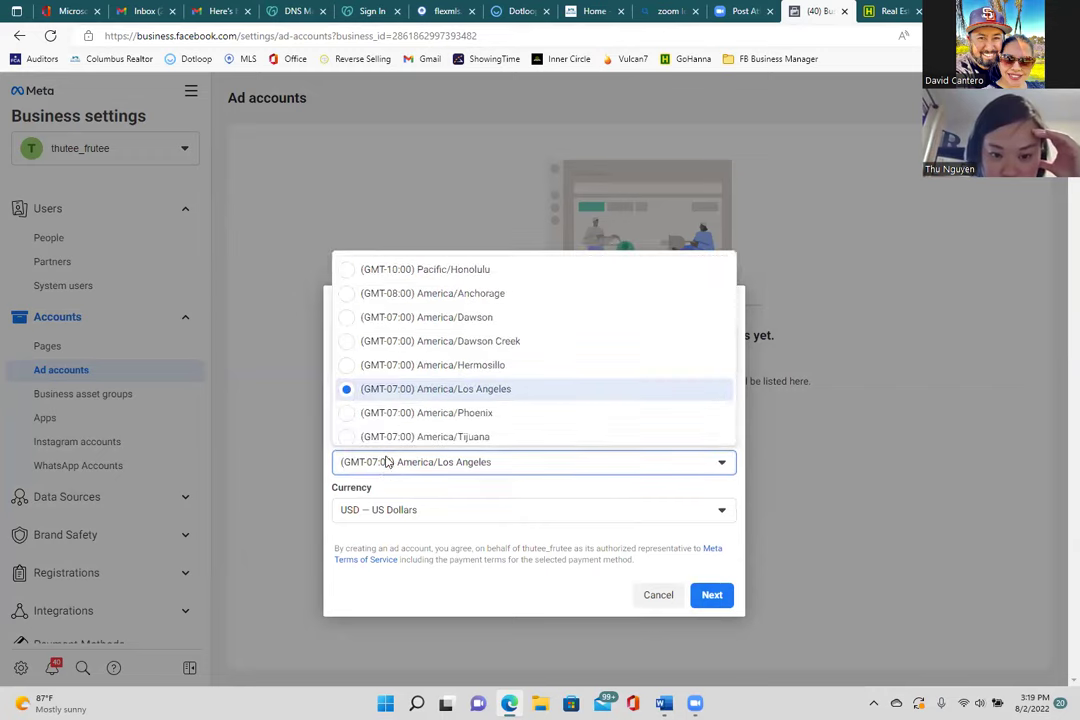
scroll(453, 388, down, 5)
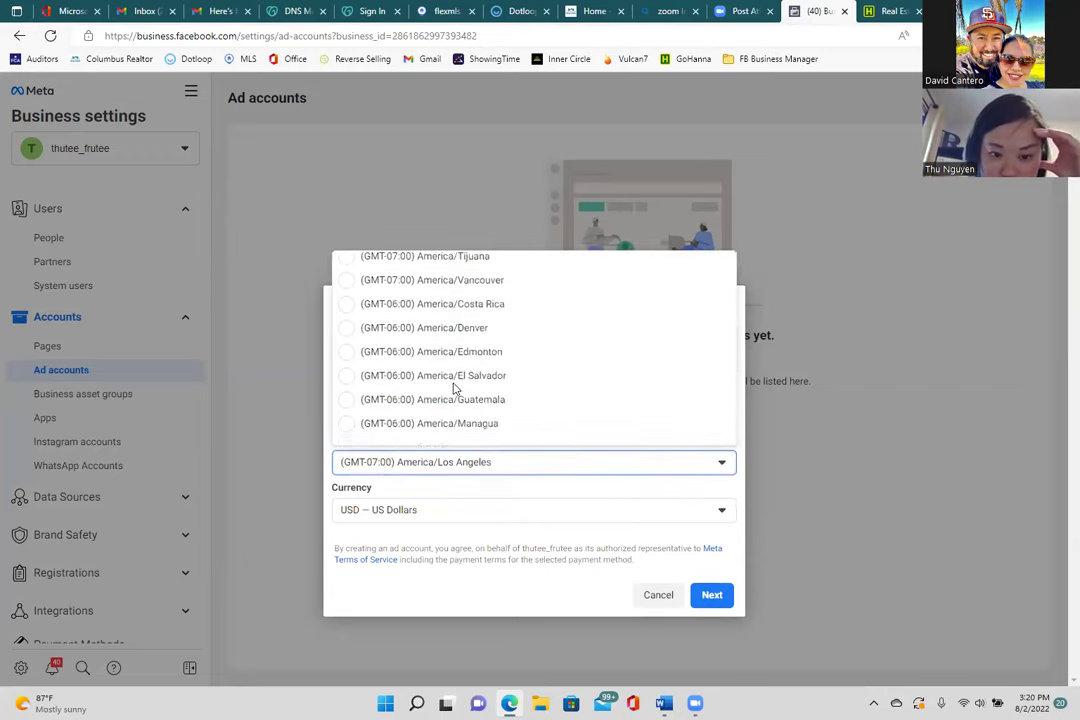
scroll(453, 388, down, 10)
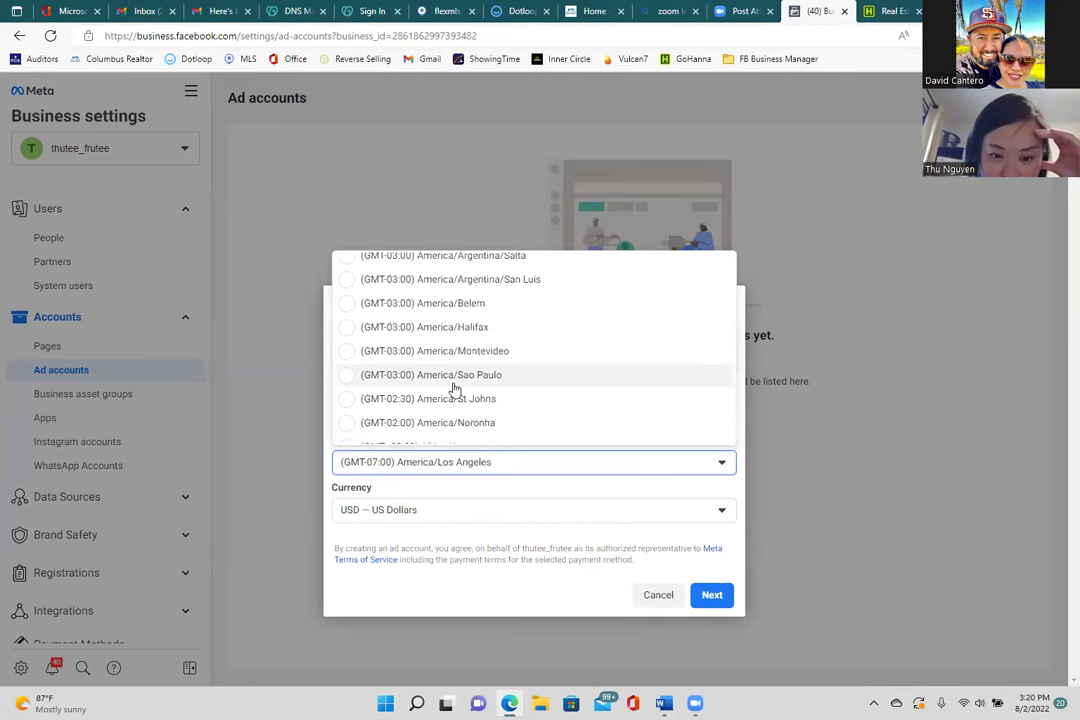
scroll(453, 388, down, 5)
scroll(453, 388, down, 3)
scroll(453, 388, up, 4)
scroll(453, 388, up, 5)
scroll(493, 395, up, 8)
scroll(493, 395, up, 4)
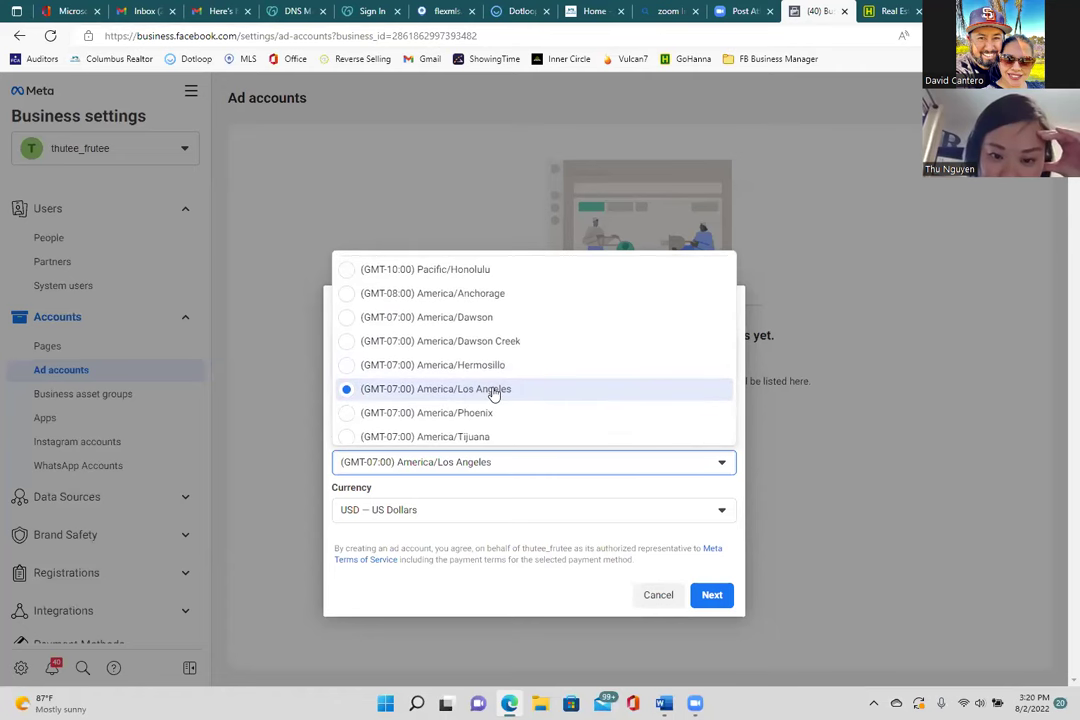
click(956, 463)
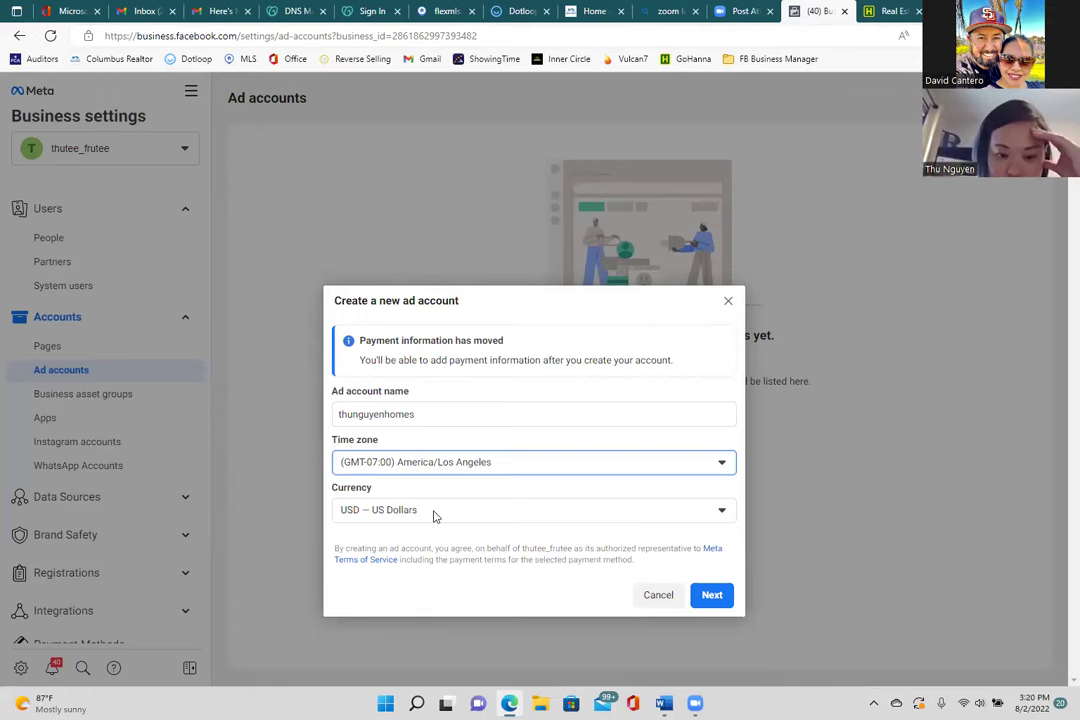
click(721, 600)
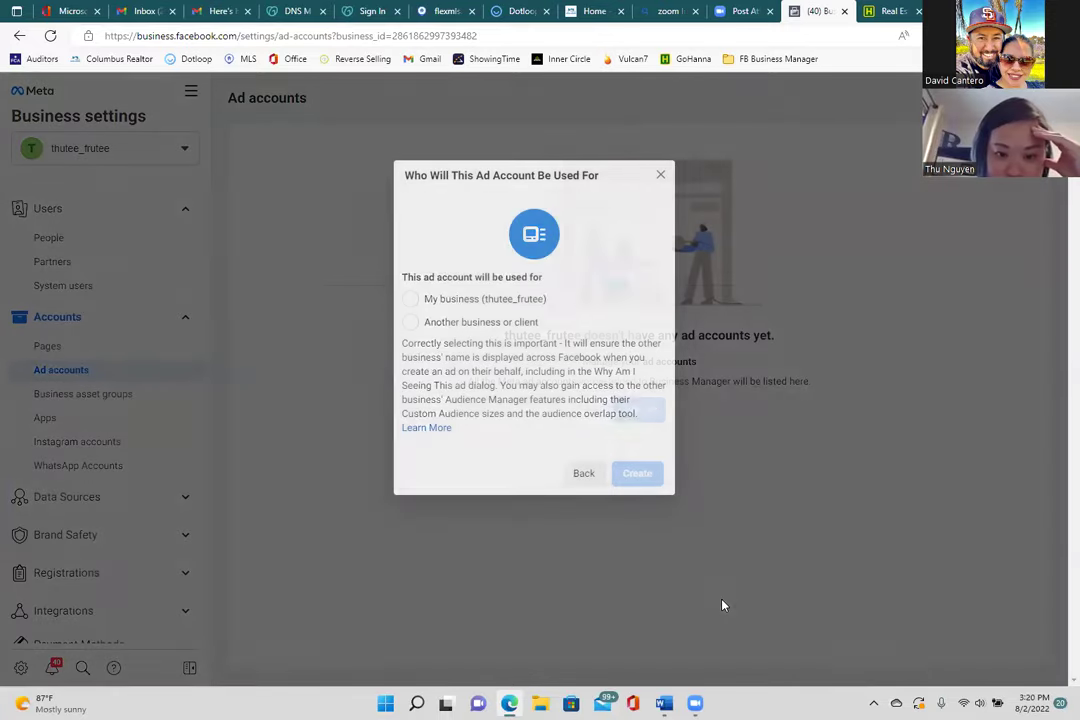
Create the ad account for My business and give one person full Manage Ad Account access
click(410, 299)
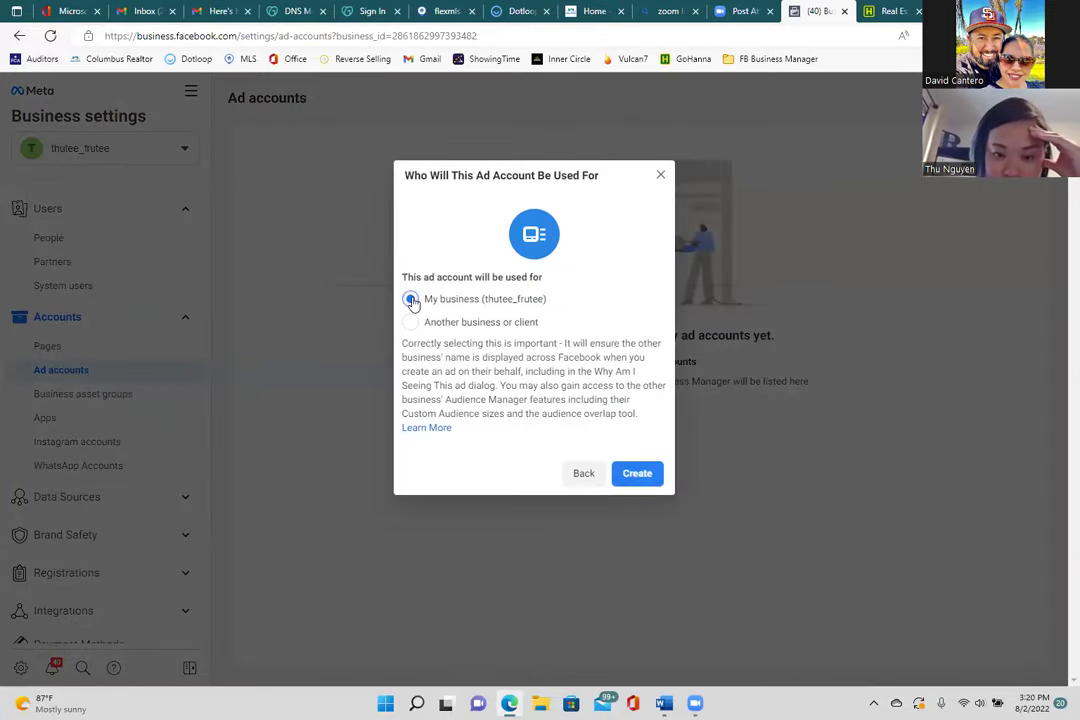
click(646, 476)
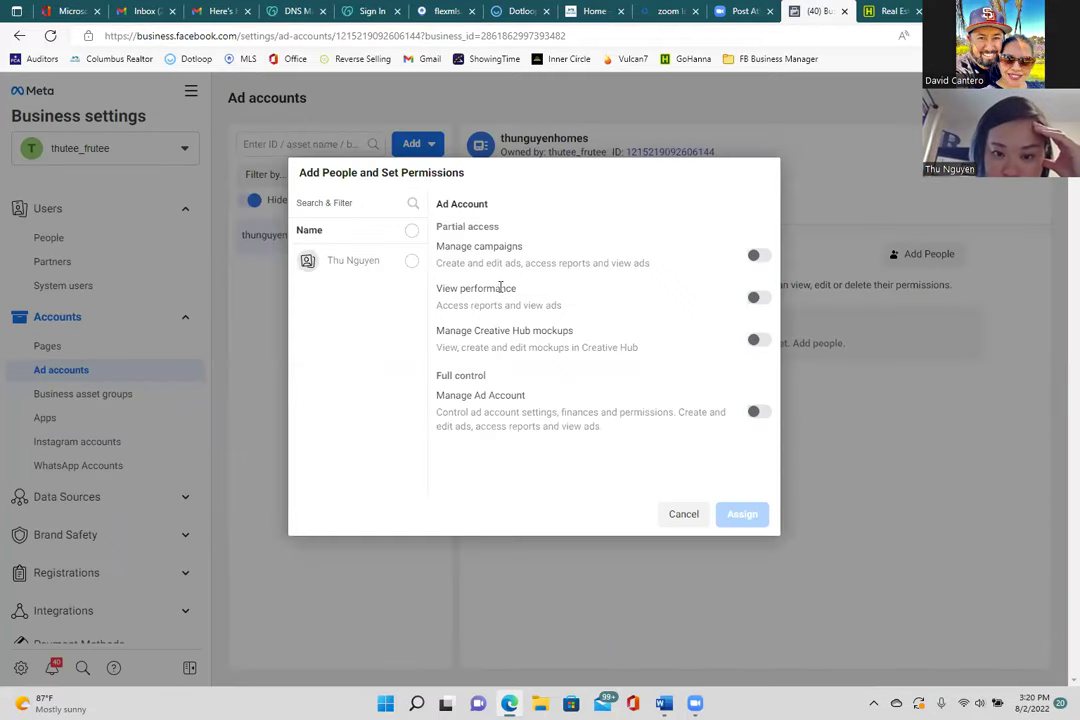
click(411, 261)
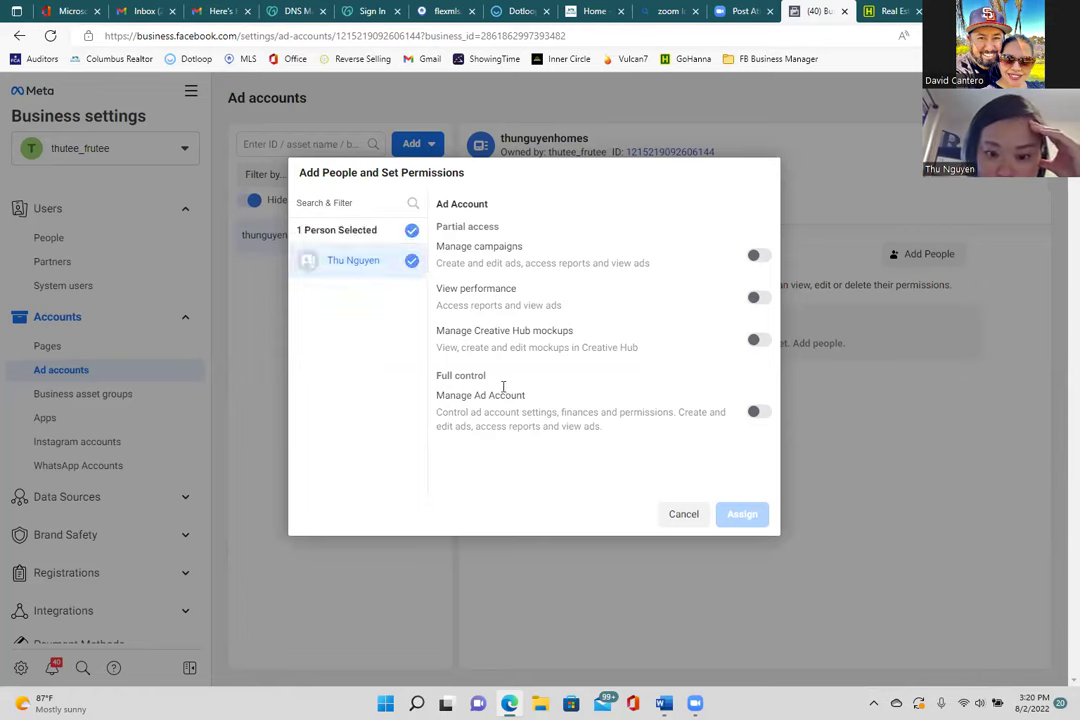
click(764, 413)
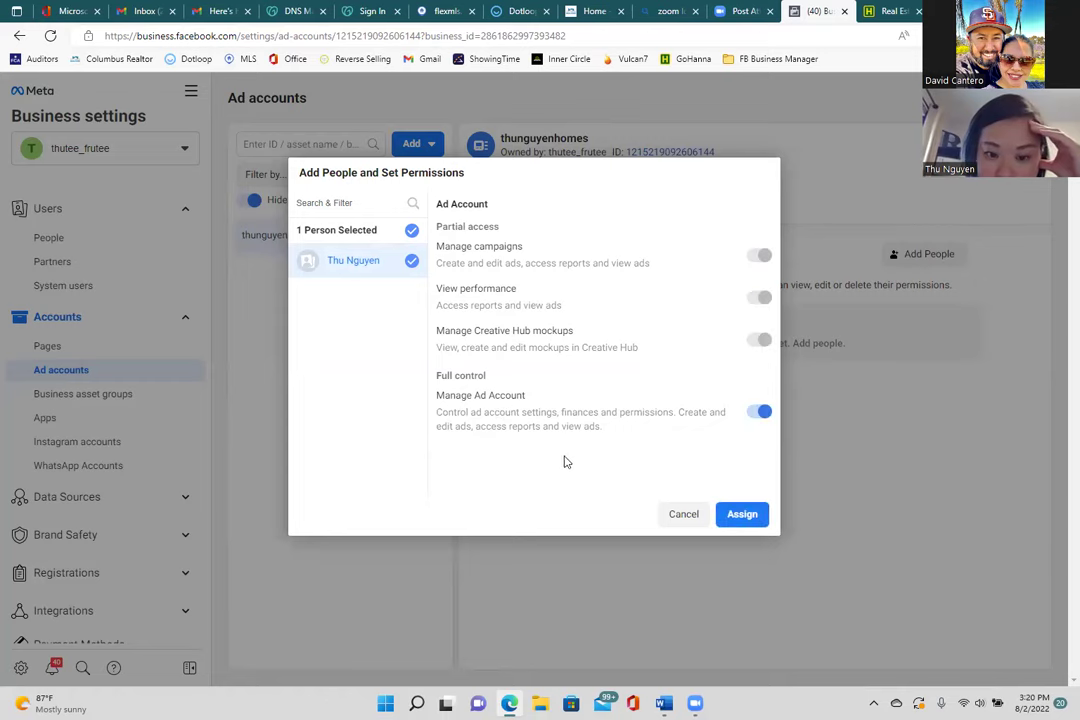
click(742, 514)
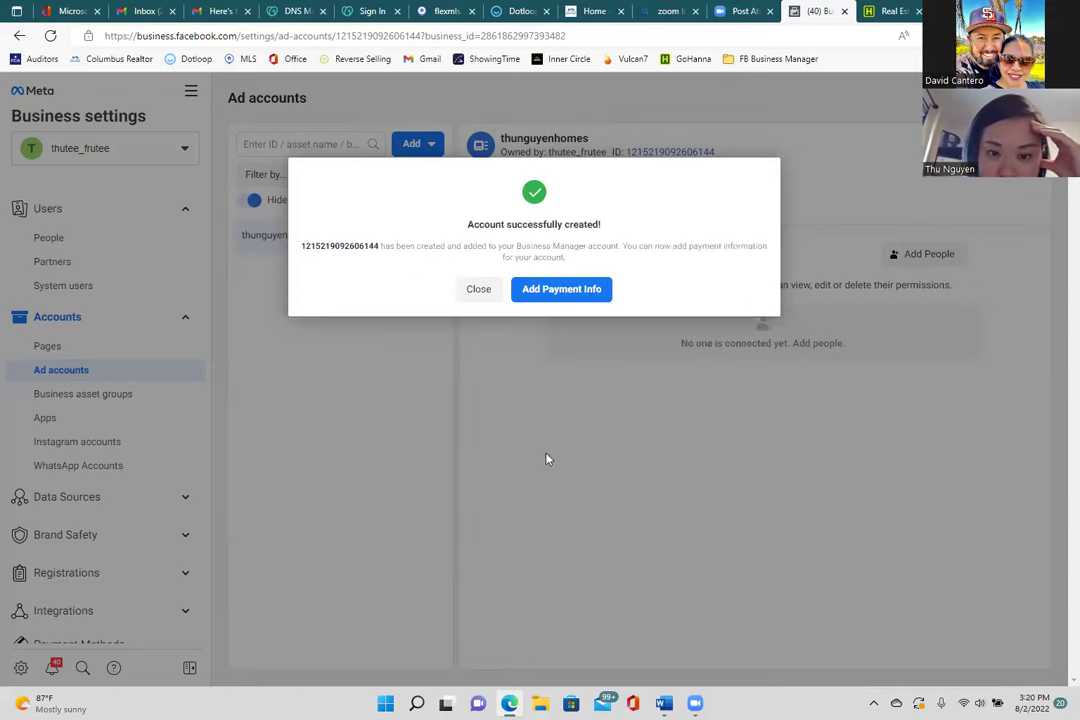
click(560, 291)
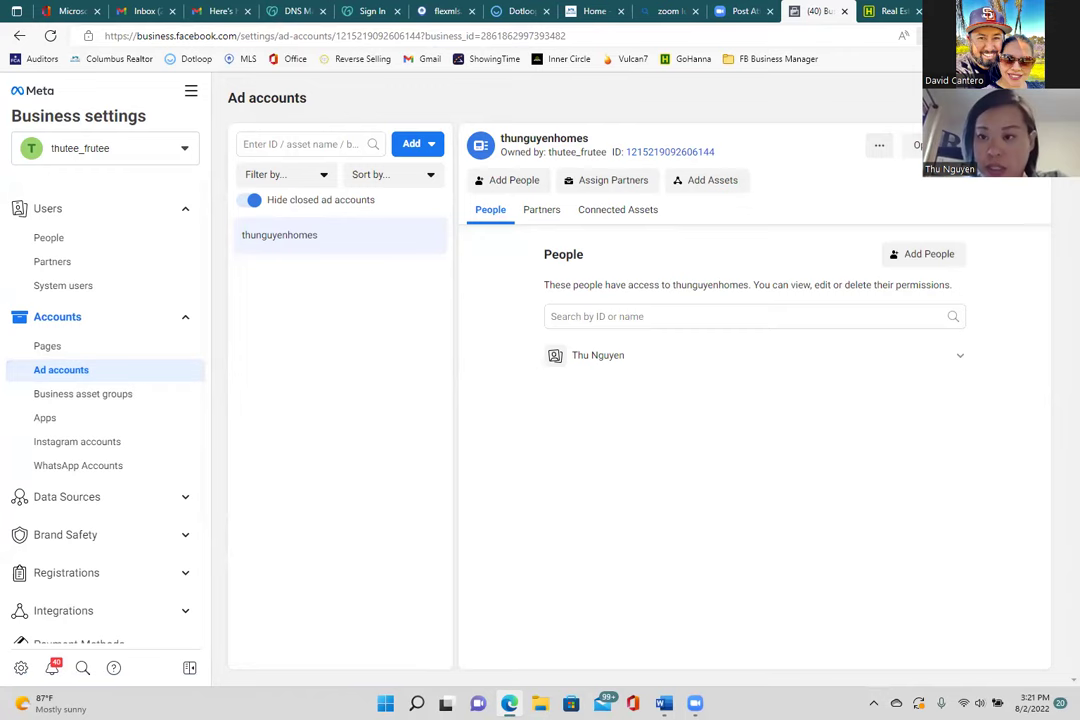
Bookmark the Ad accounts page as 'Ad Account' in the FB Business Manager folder
key(ctrl+d)
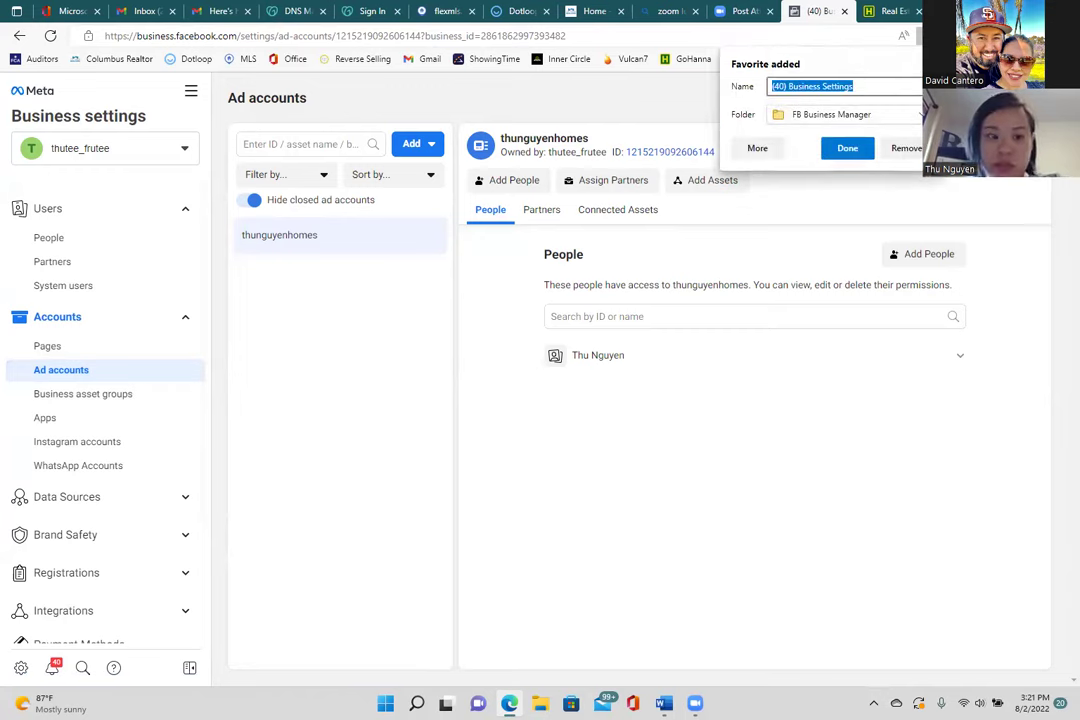
text(Ad )
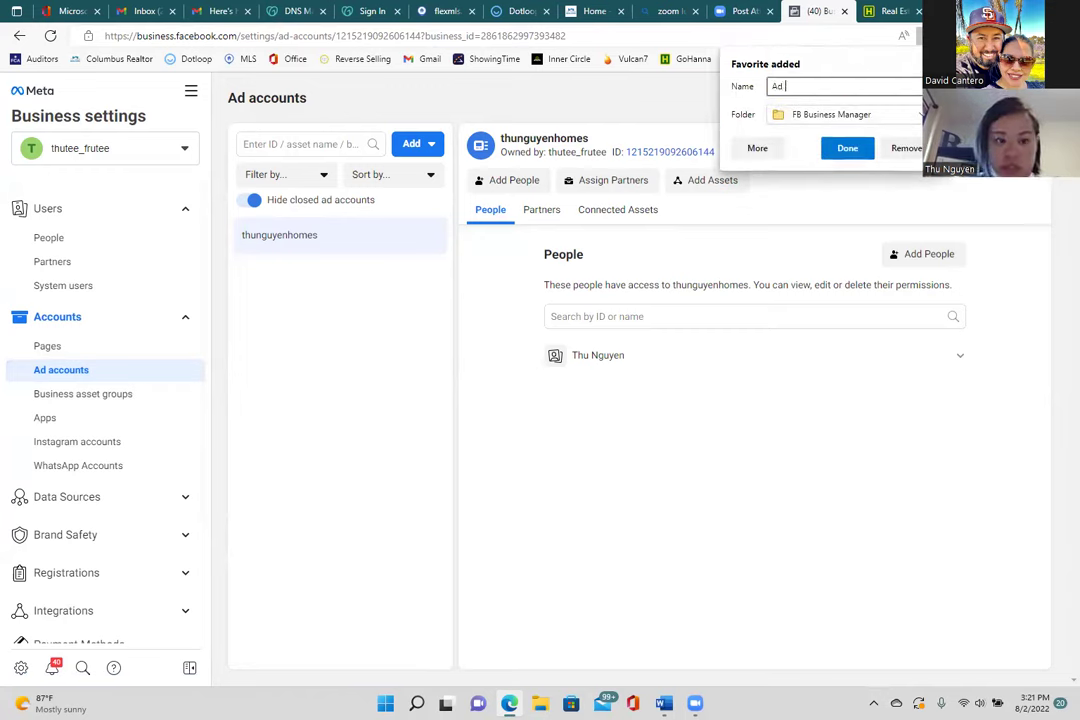
text(Account)
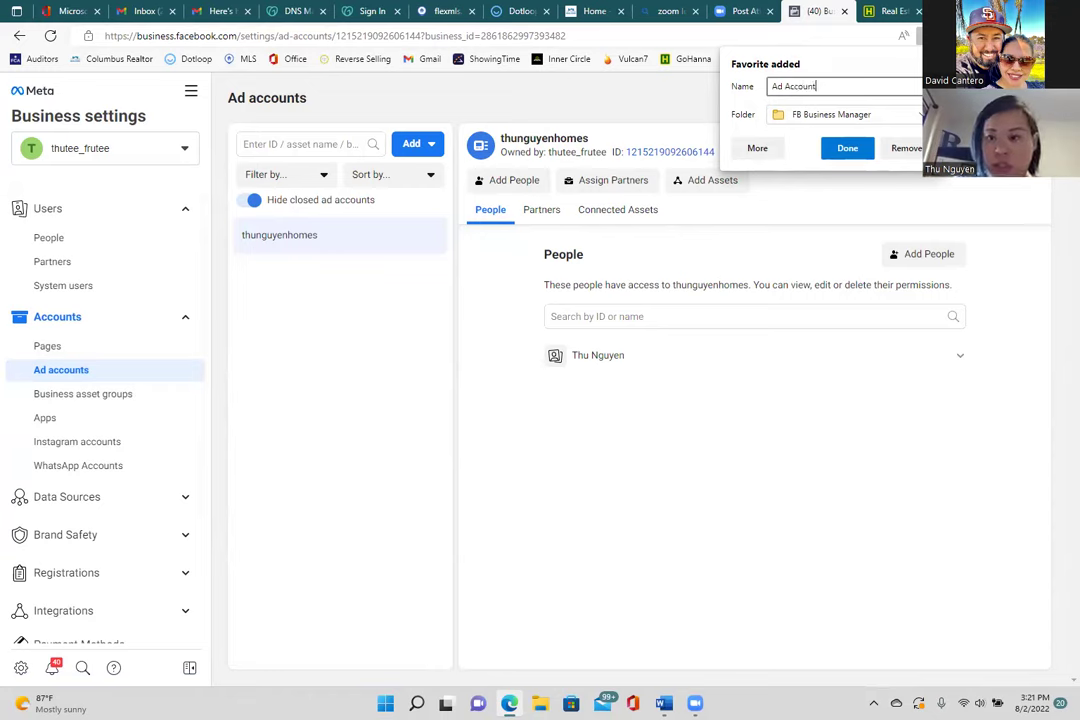
click(860, 114)
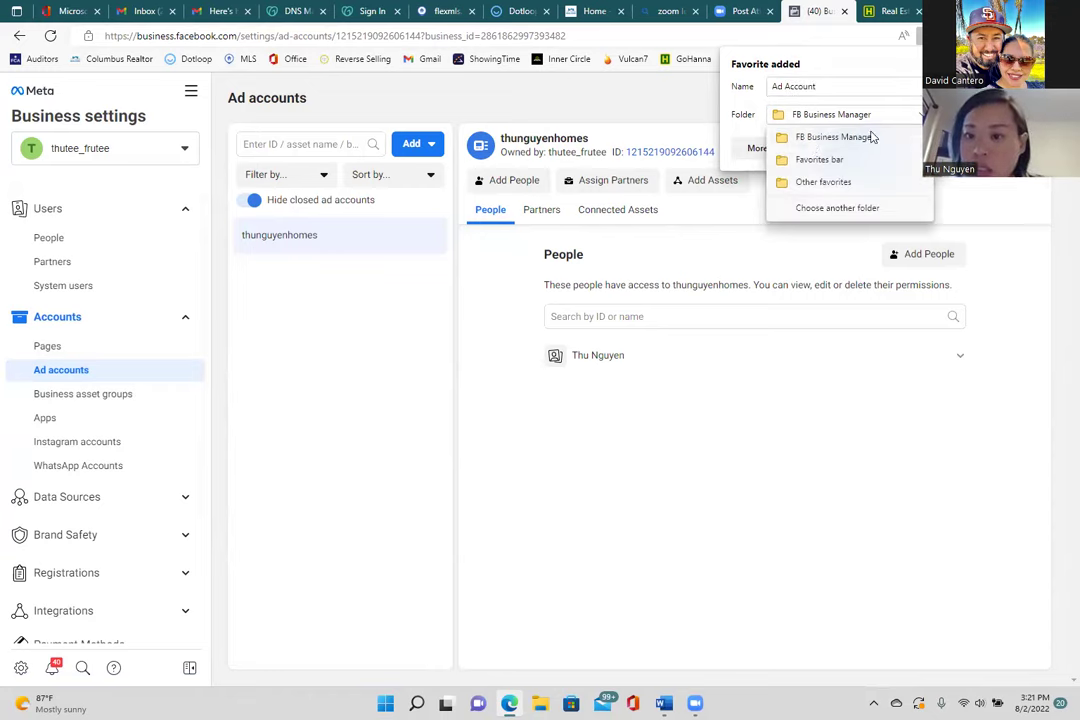
click(812, 140)
click(842, 150)
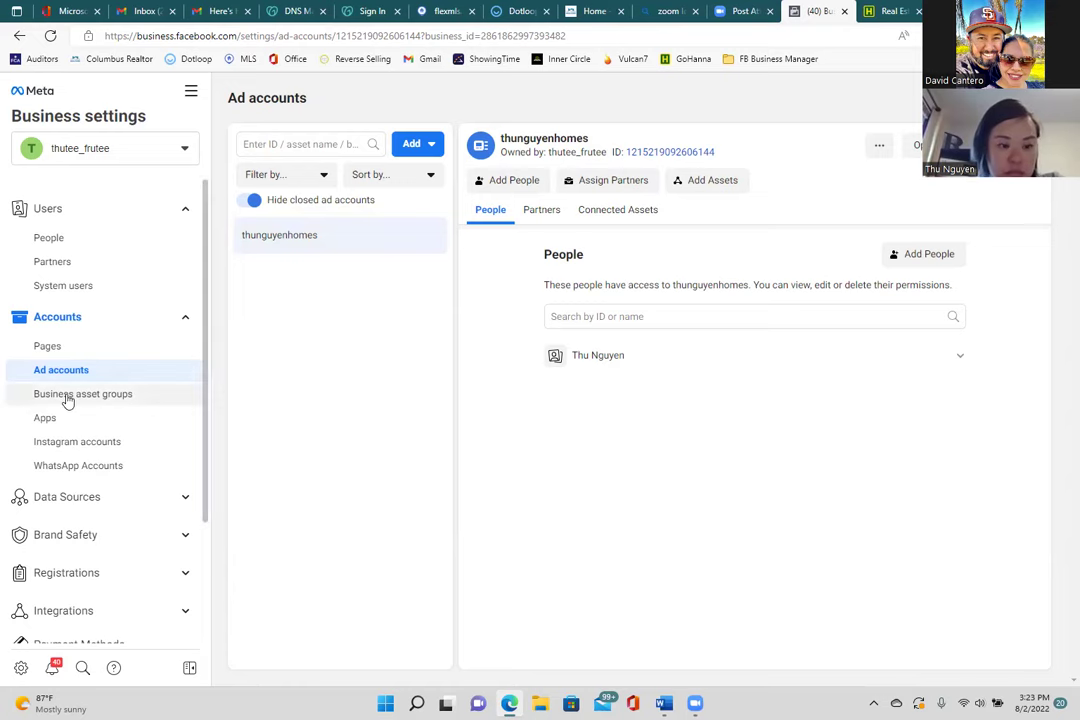
Sign into the linked Instagram account from the Instagram accounts settings with its password
click(74, 444)
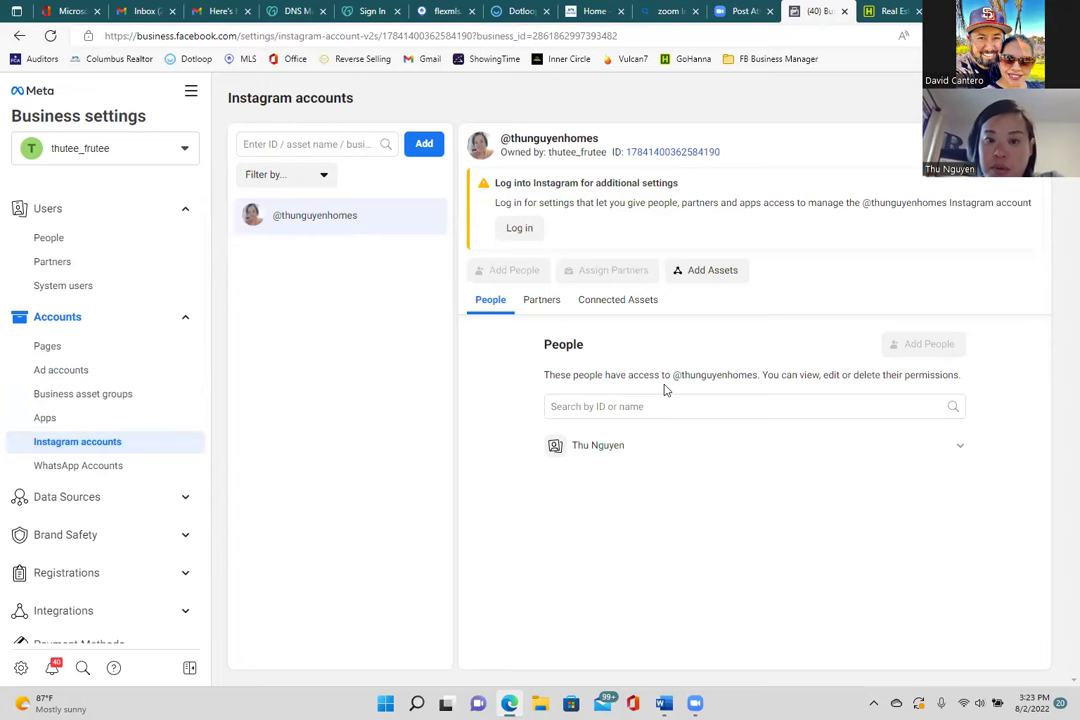
click(522, 230)
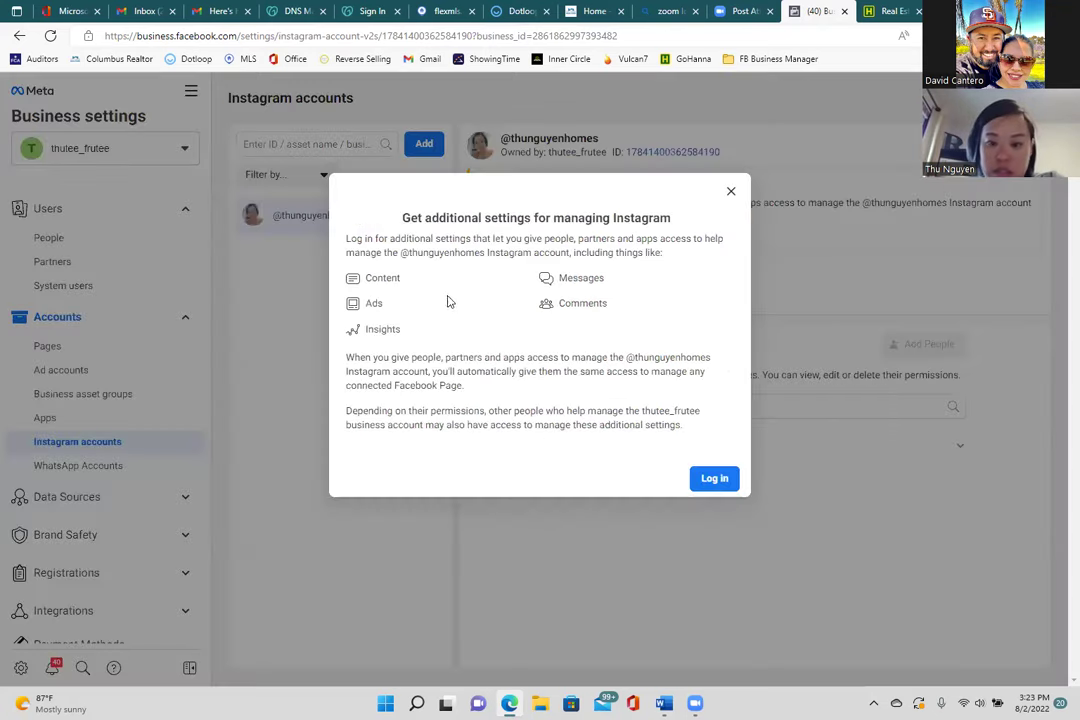
click(710, 480)
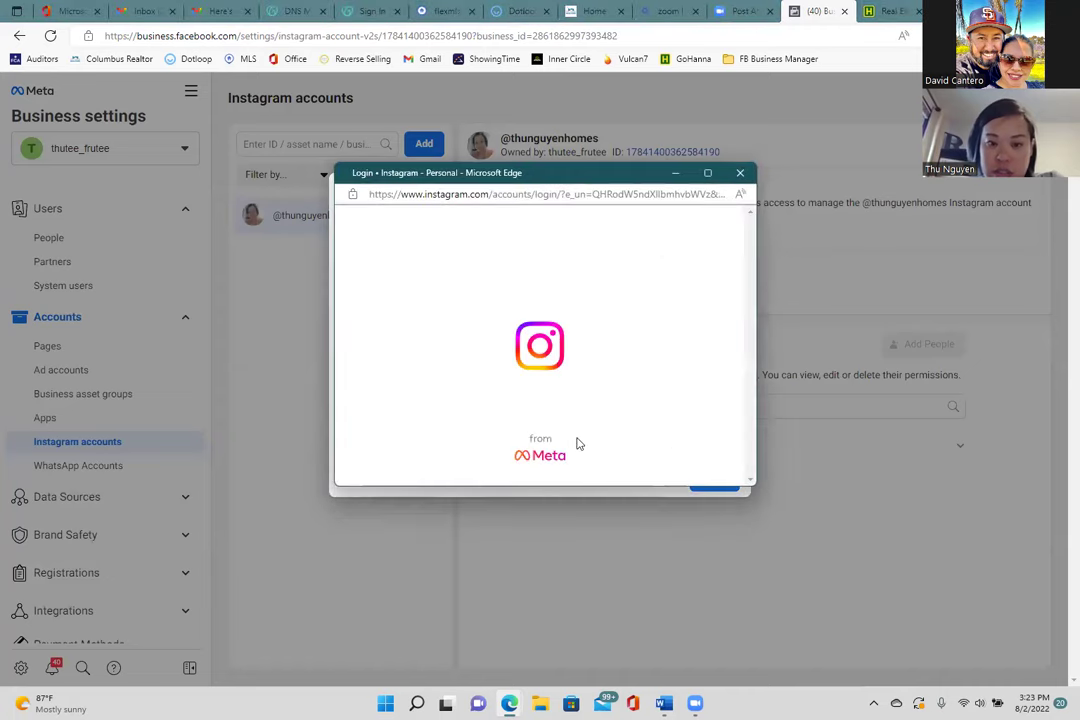
click(524, 370)
text(•••••••)
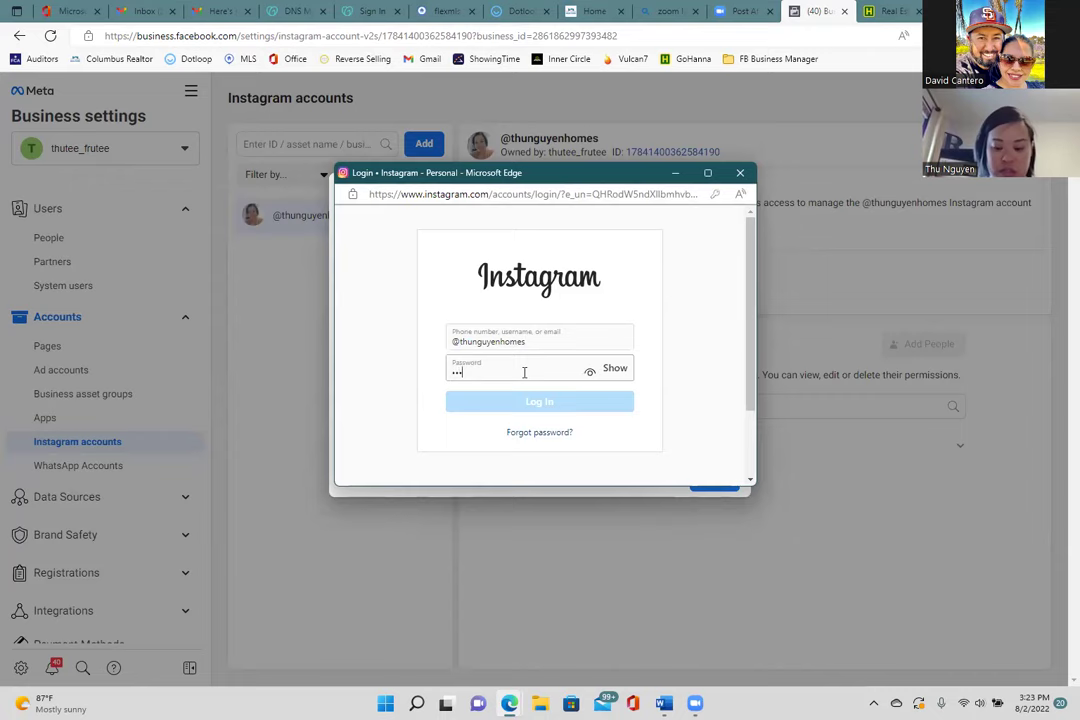
text(••)
click(487, 409)
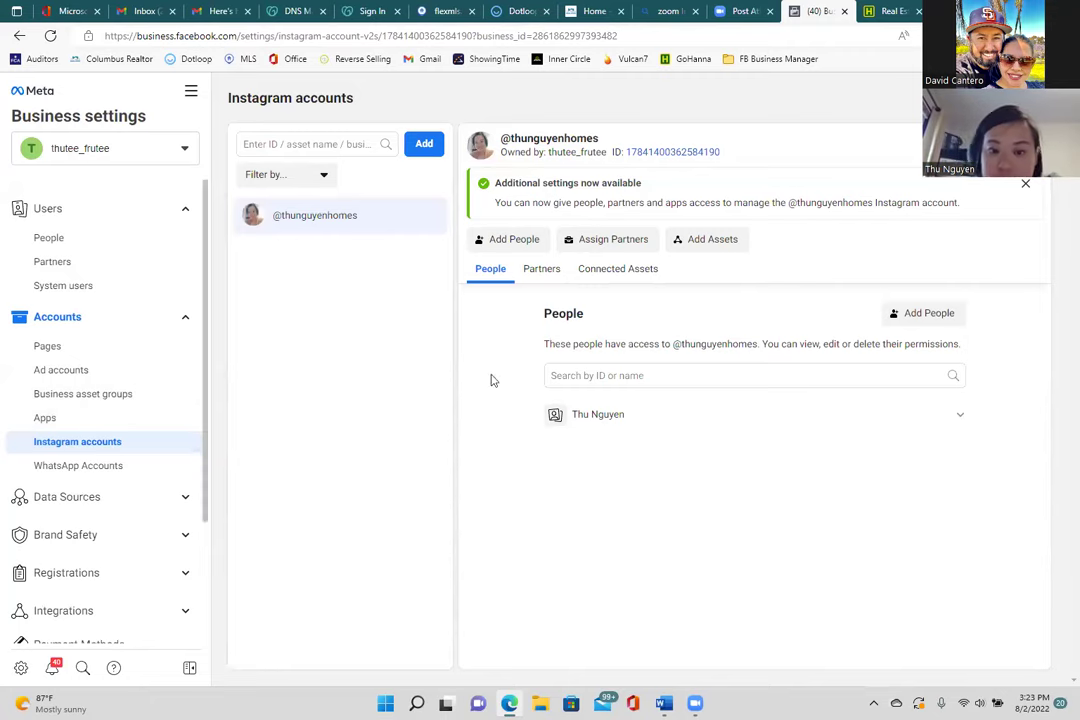
Add the business's ad account as an asset of the Instagram account
click(694, 241)
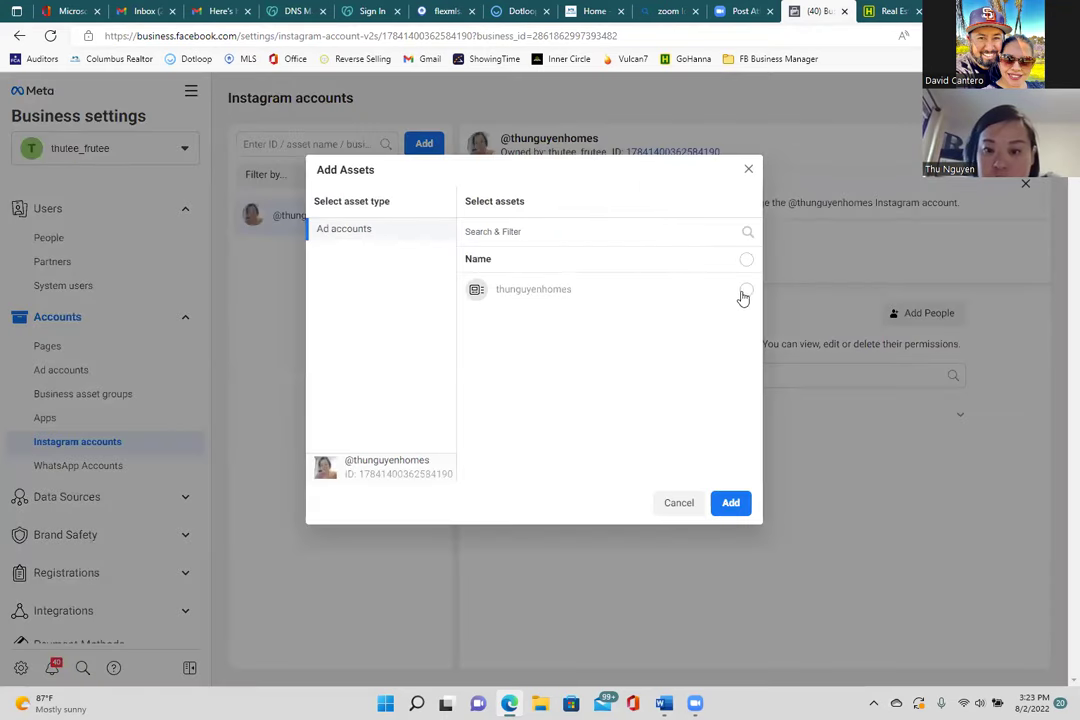
click(747, 290)
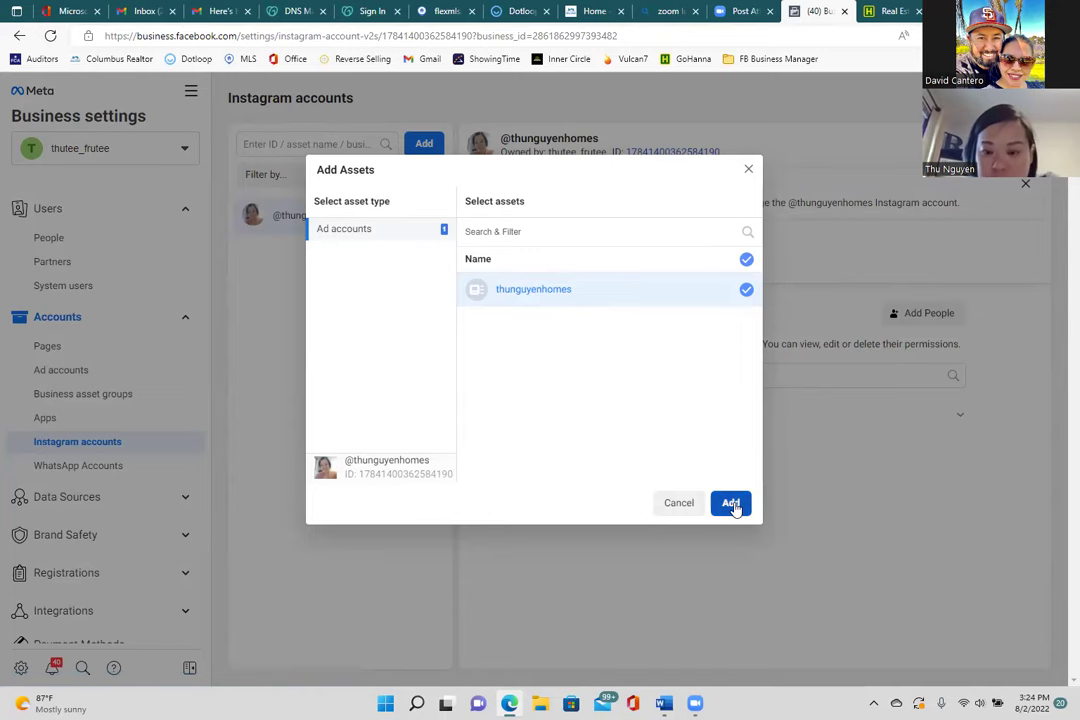
click(731, 503)
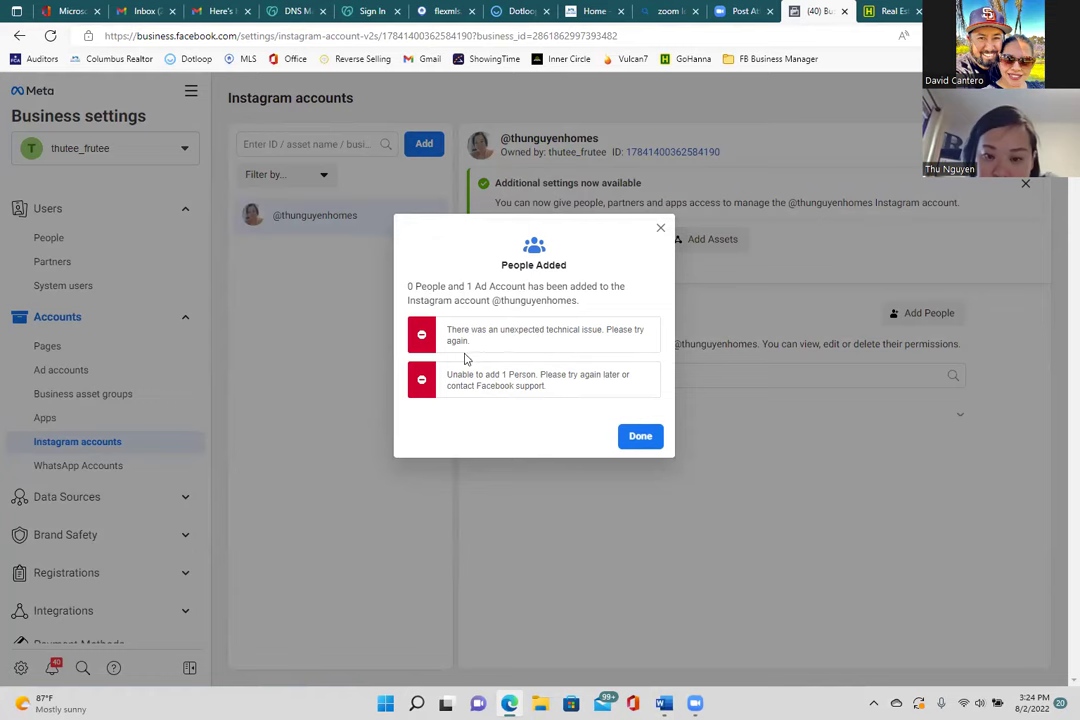
click(647, 440)
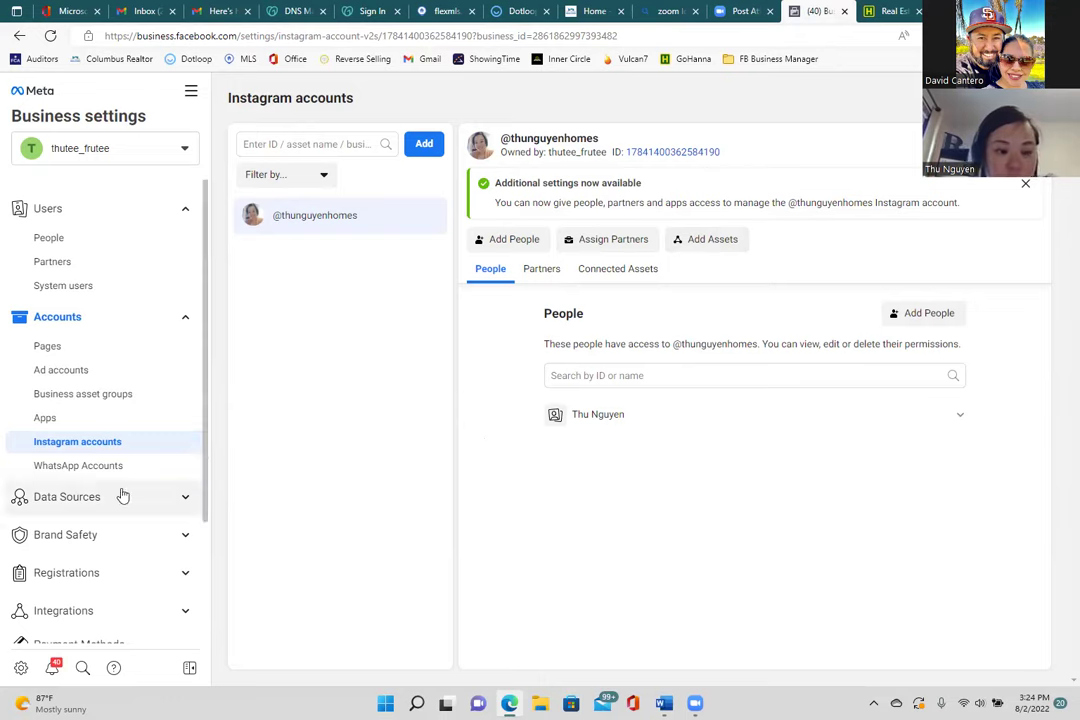
click(70, 504)
scroll(72, 505, down, 2)
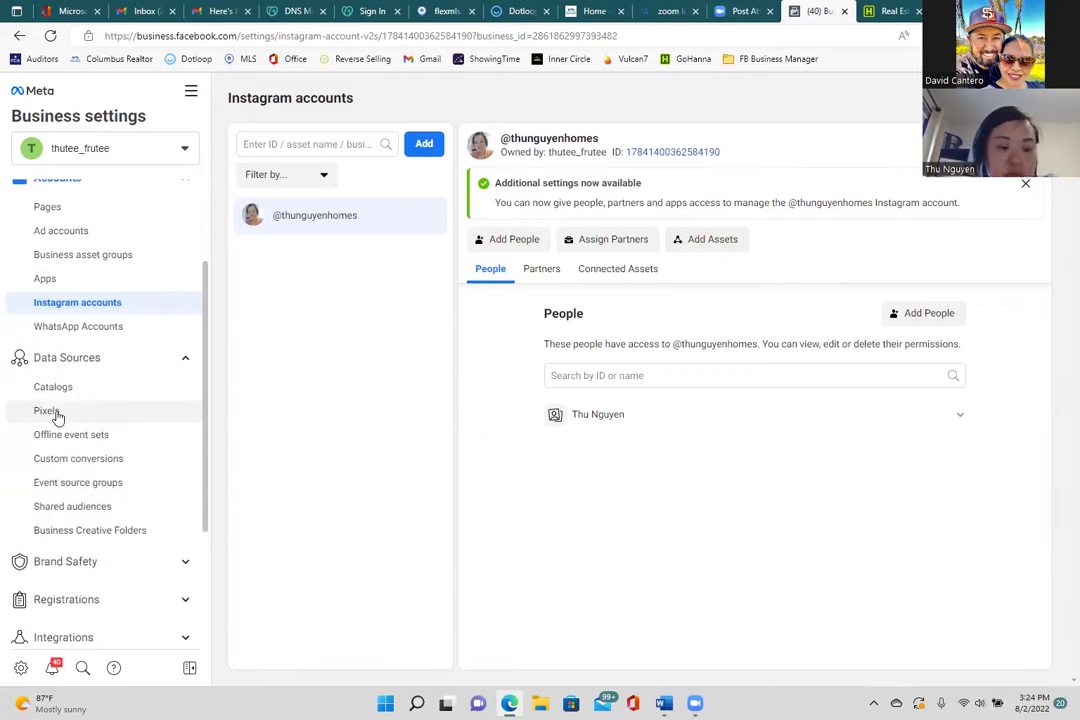
Show the Pixels page under Data Sources
click(50, 411)
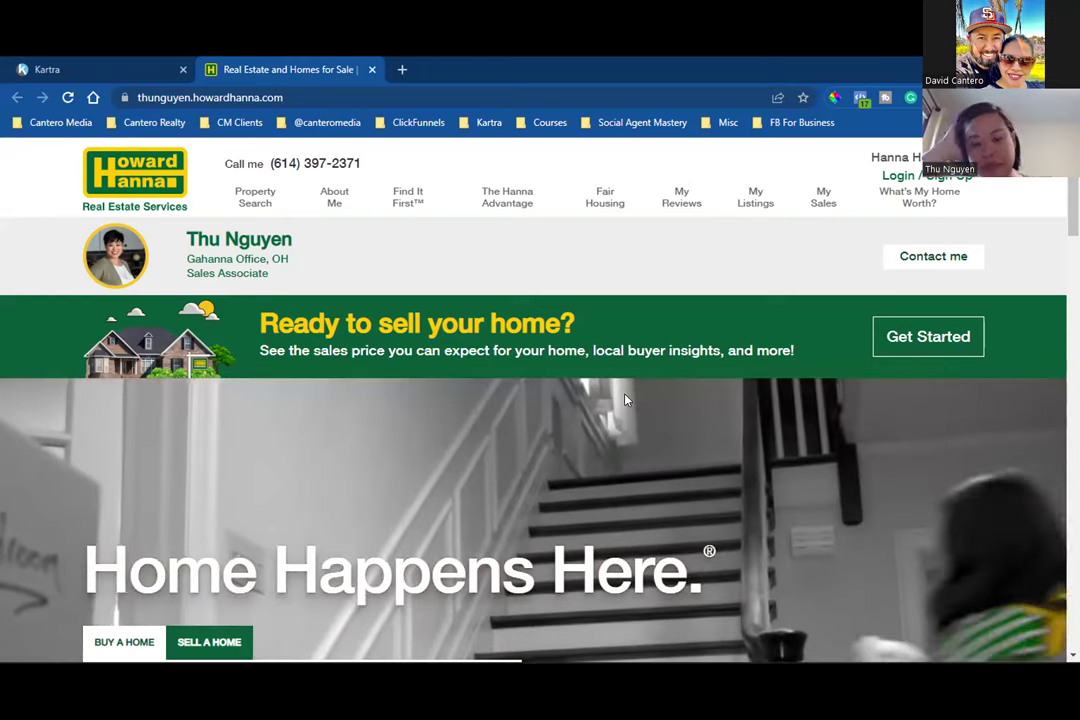
scroll(625, 400, down, 10)
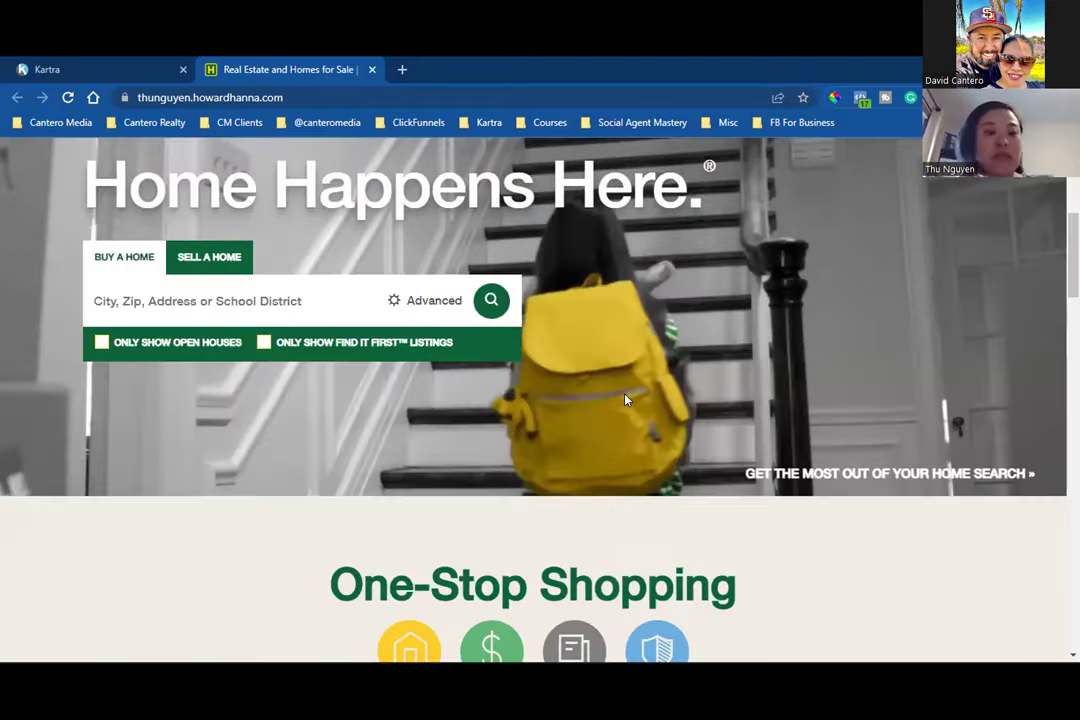
scroll(625, 400, down, 8)
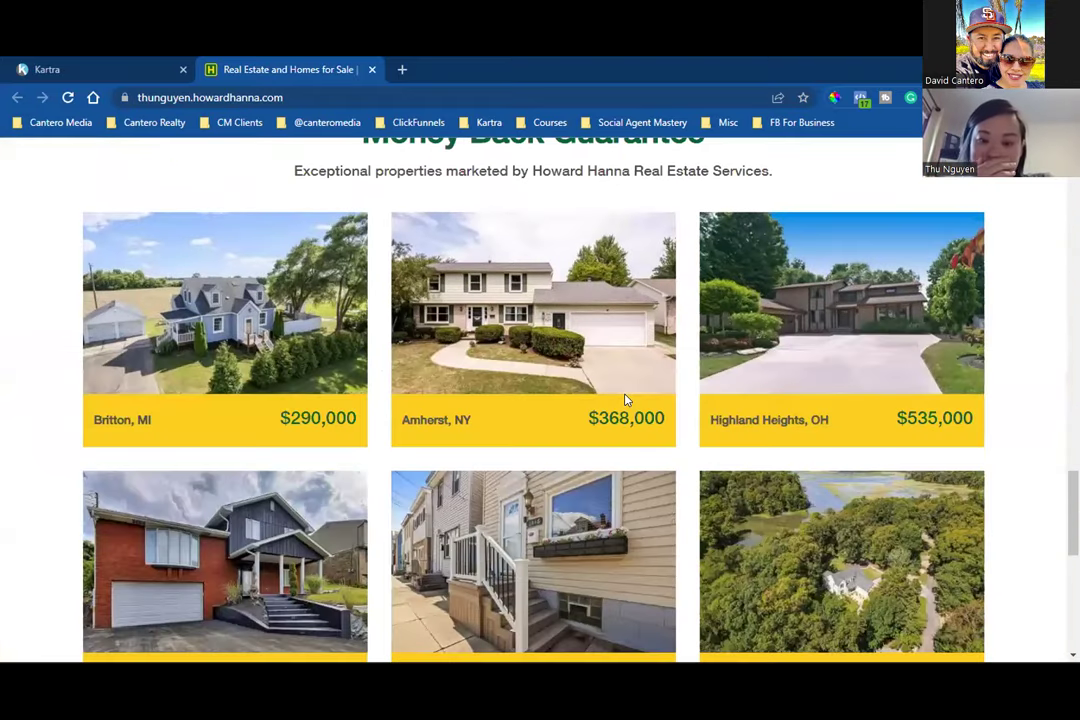
scroll(625, 400, down, 2)
scroll(630, 440, up, 5)
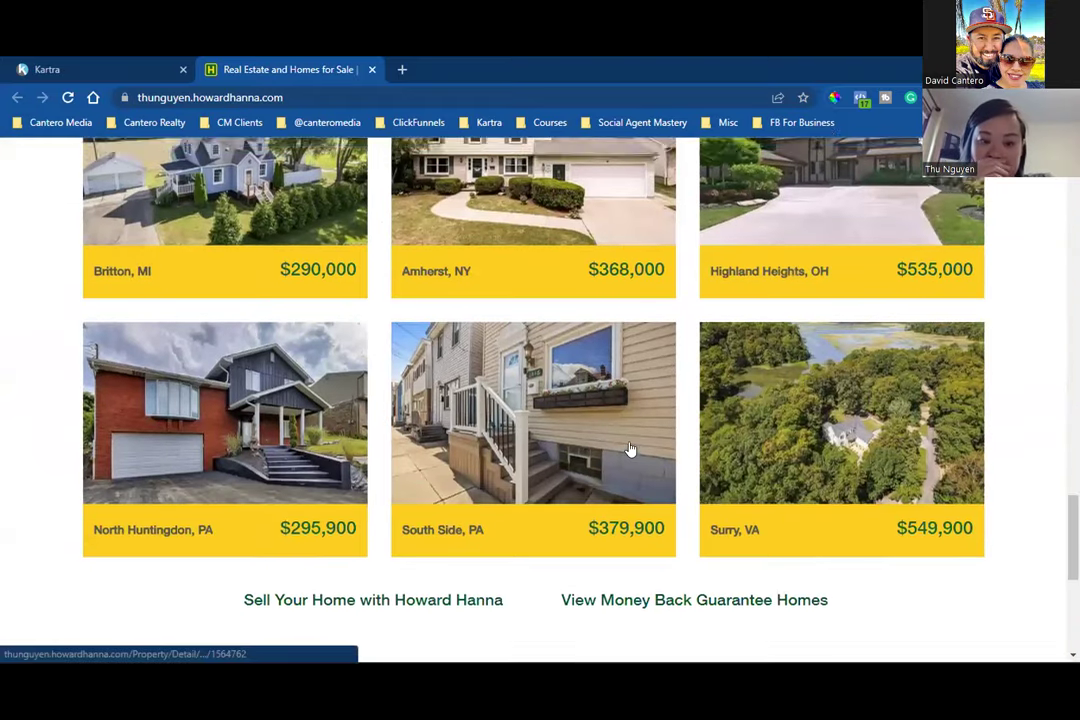
scroll(630, 450, up, 10)
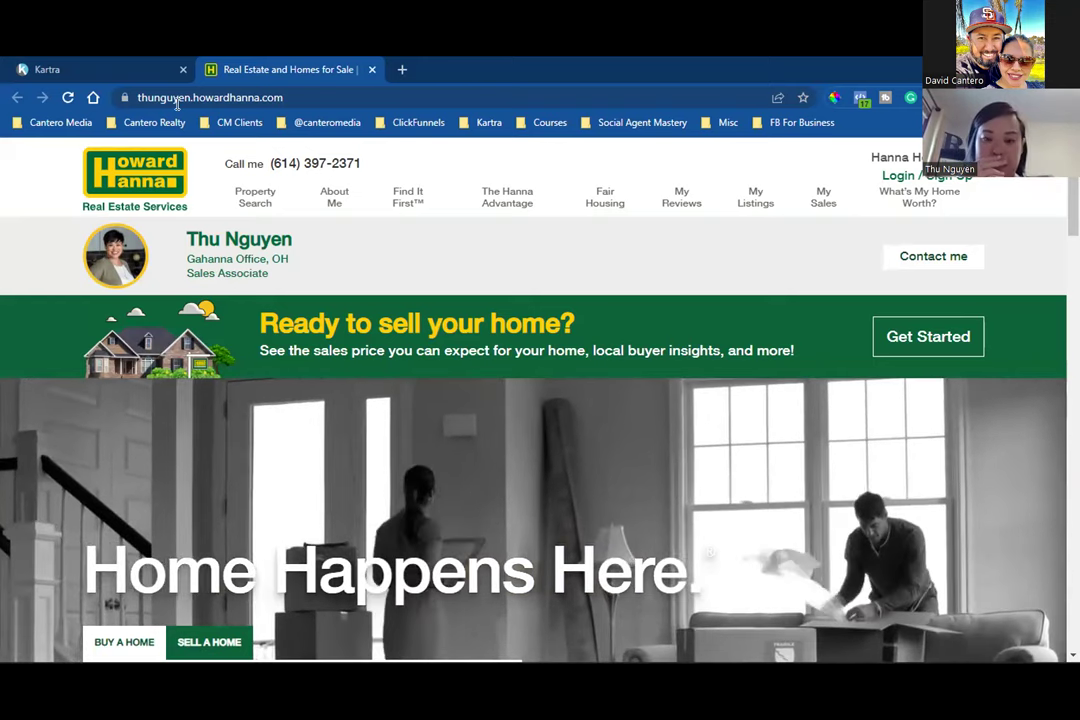
click(224, 98)
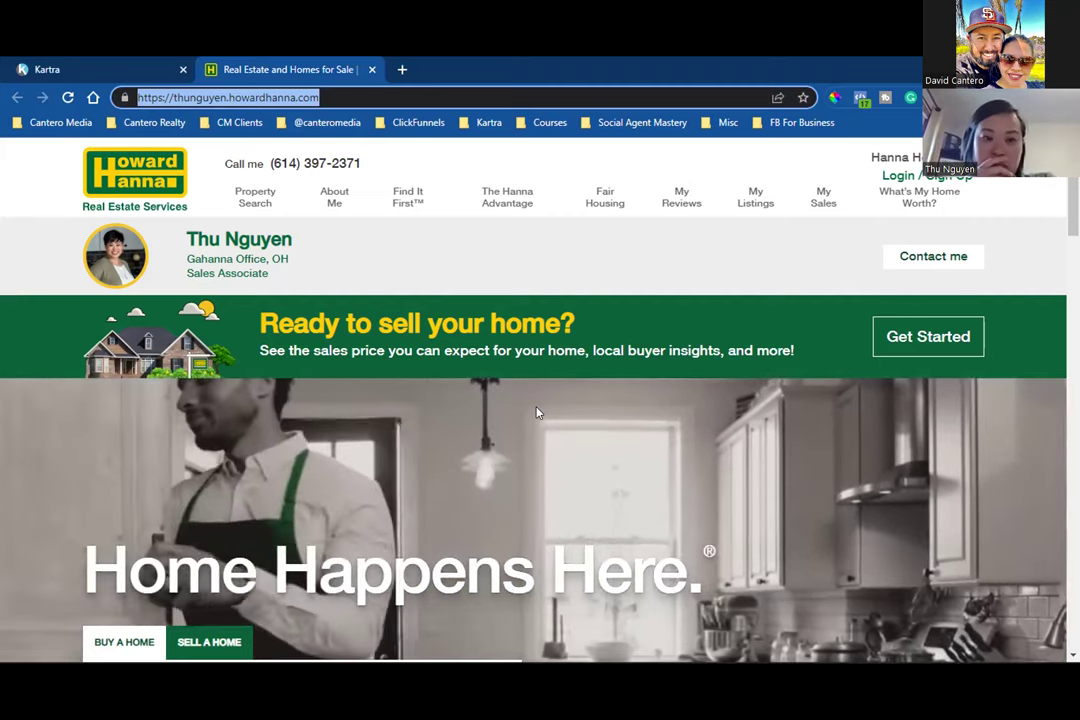
scroll(536, 412, down, 3)
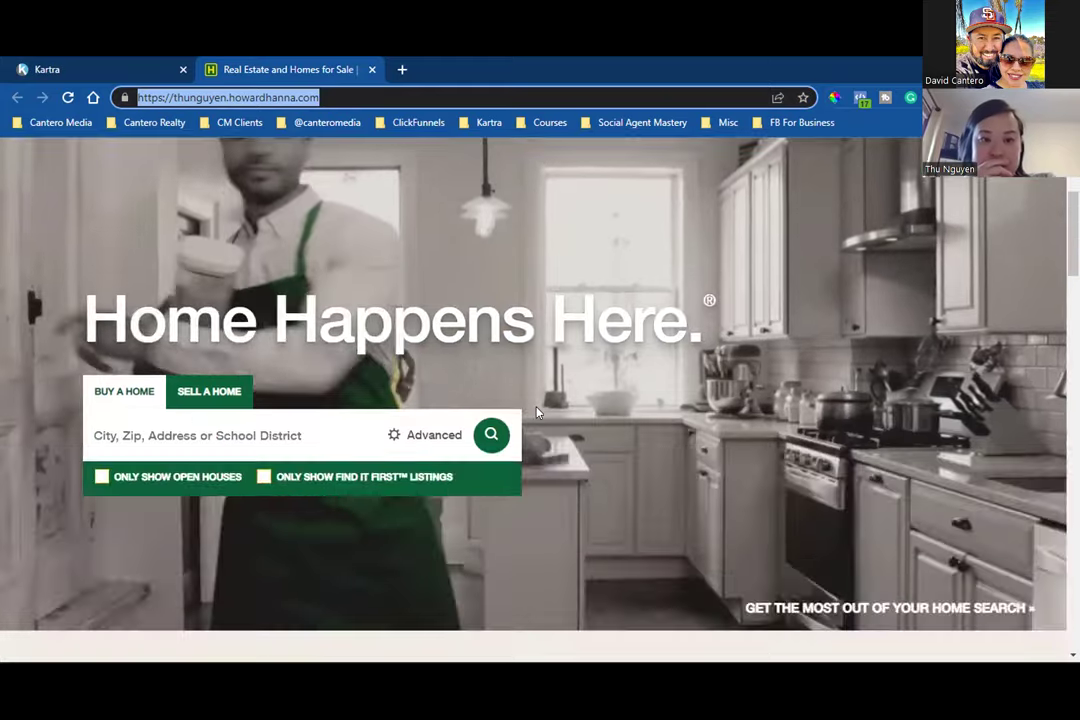
scroll(536, 412, down, 15)
scroll(689, 383, up, 3)
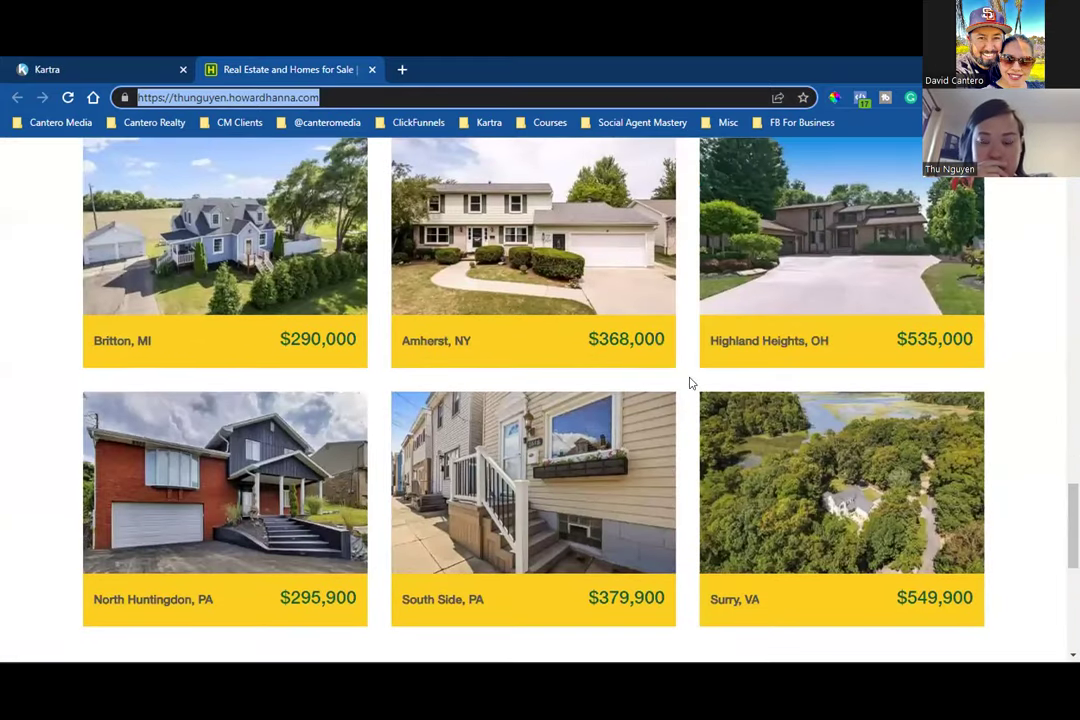
scroll(441, 441, up, 4)
scroll(441, 441, down, 5)
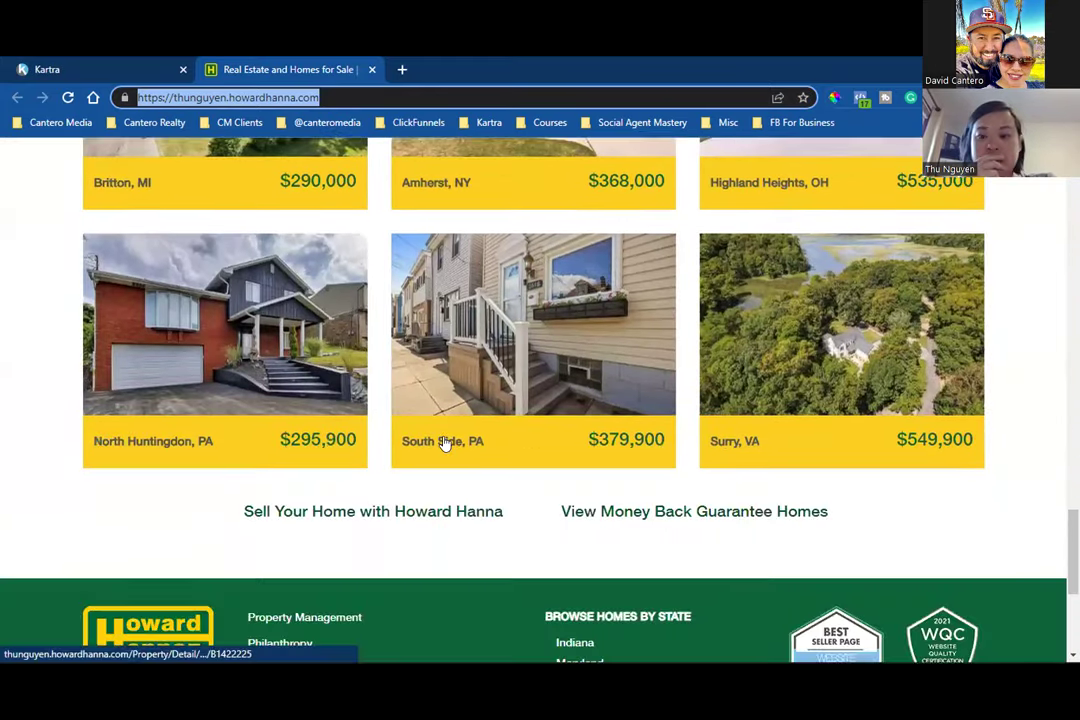
scroll(441, 441, up, 20)
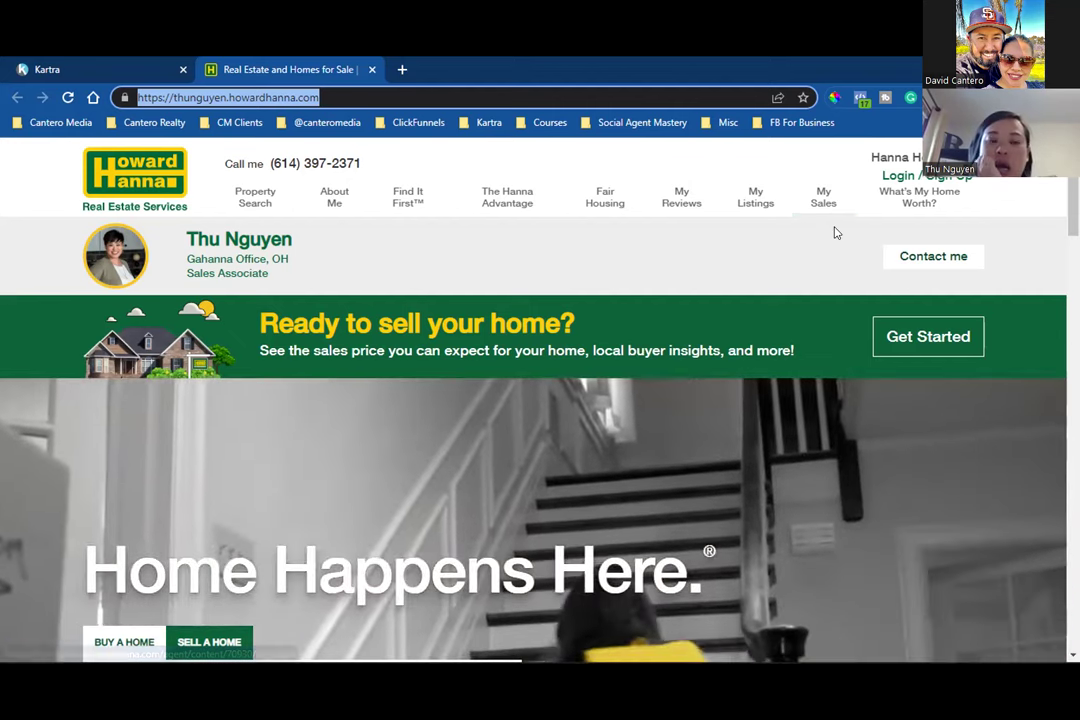
click(860, 97)
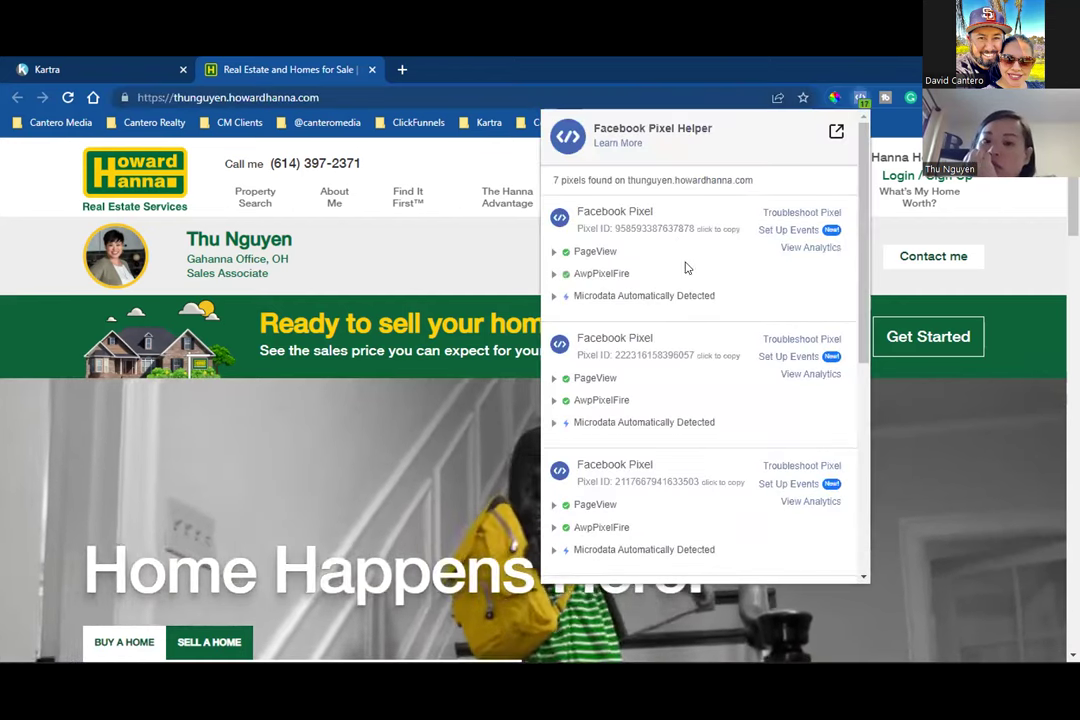
click(862, 99)
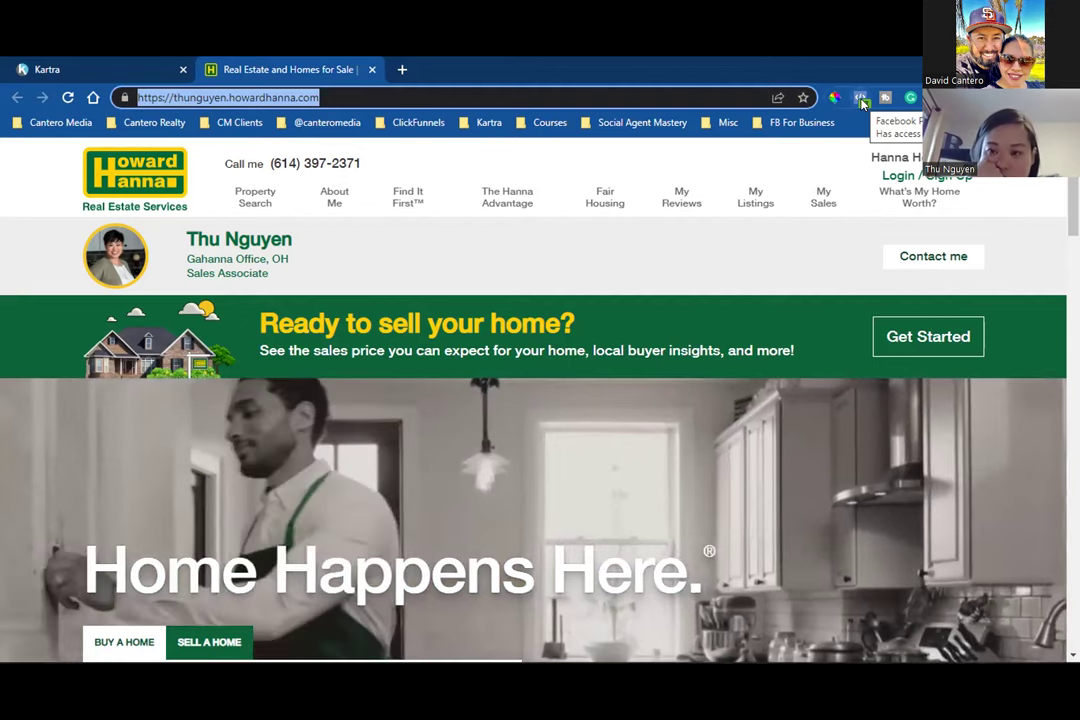
Open the Social Agent Mastery webclass page from the course bookmarks in a new tab
key(ctrl+t)
click(489, 122)
mouse_move(540, 128)
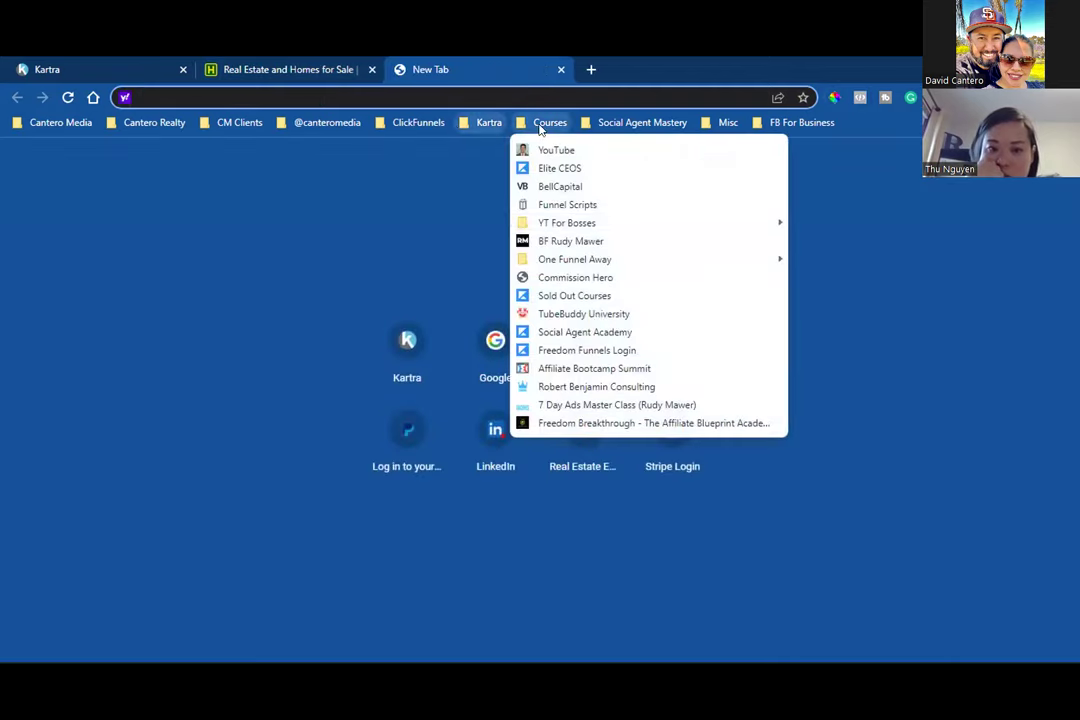
mouse_move(642, 122)
click(698, 280)
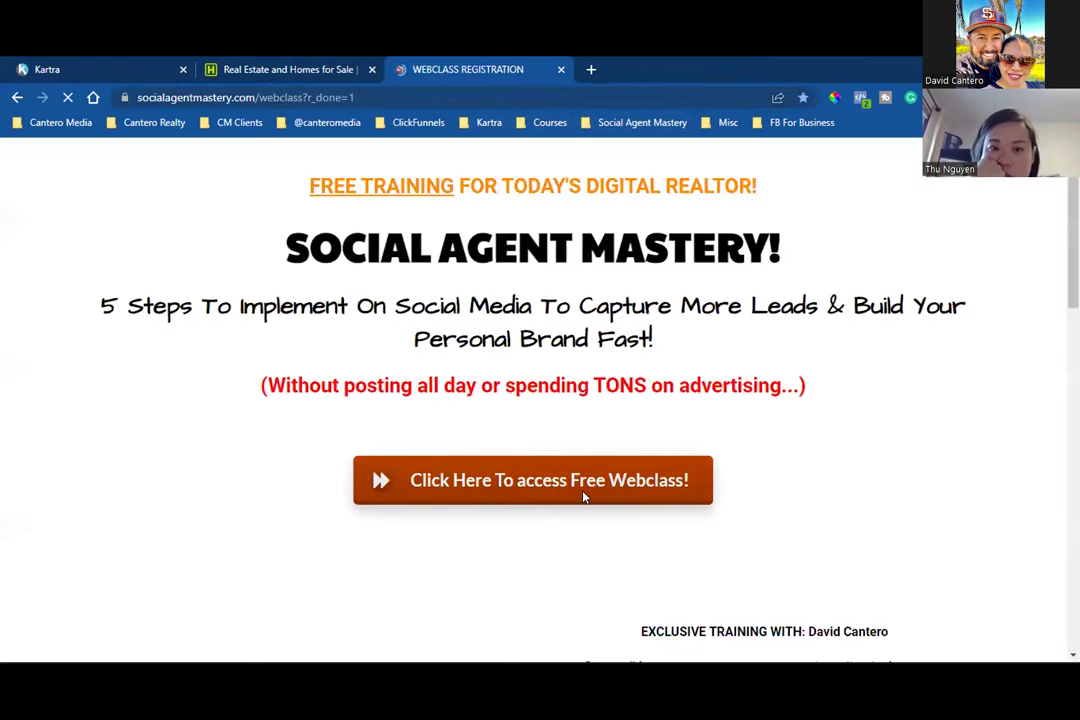
click(584, 496)
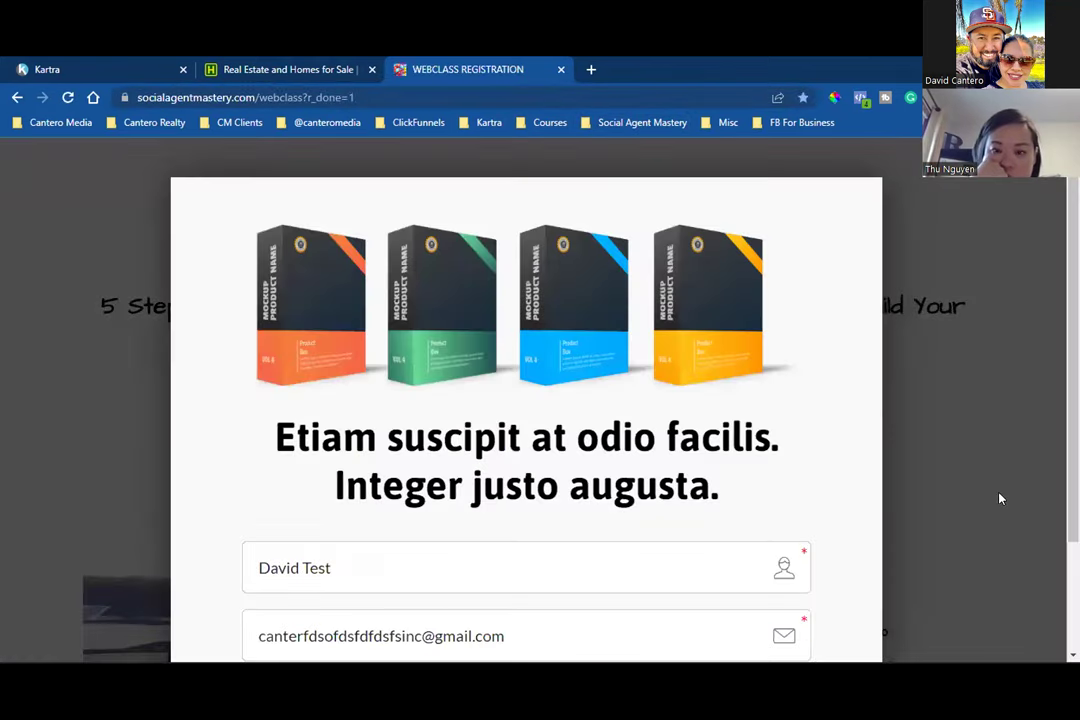
click(1000, 498)
scroll(490, 534, down, 3)
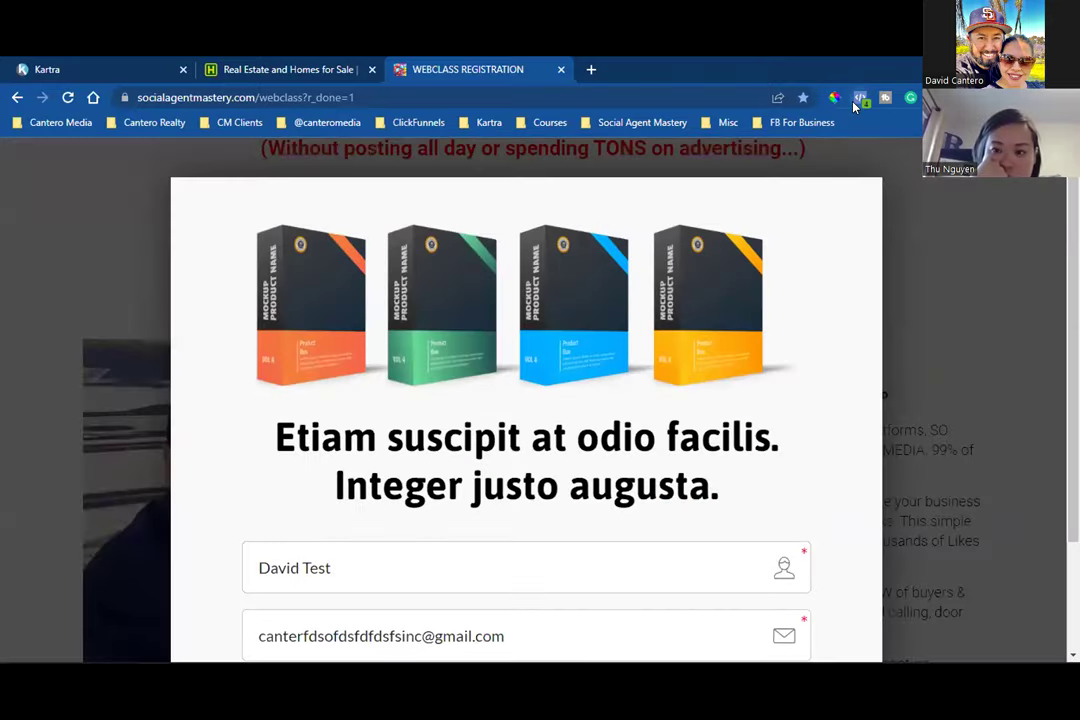
Check the webclass page's Social Agent Mastery pixels in Pixel Helper, then return to the Howard Hanna tab
click(860, 99)
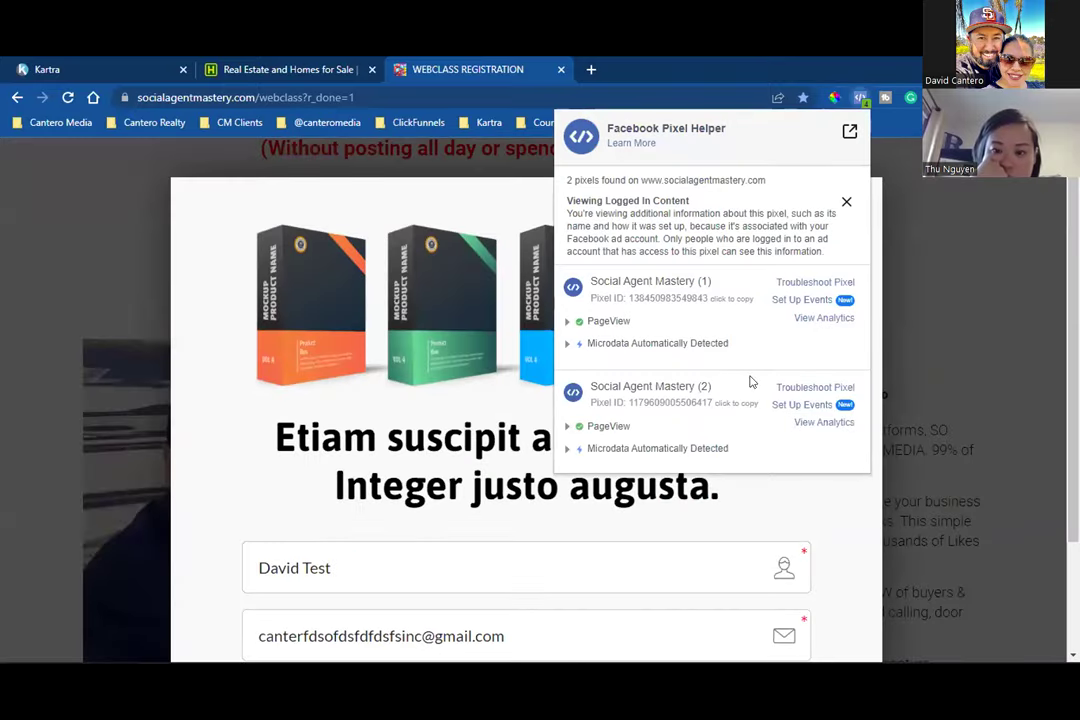
triple_click(640, 276)
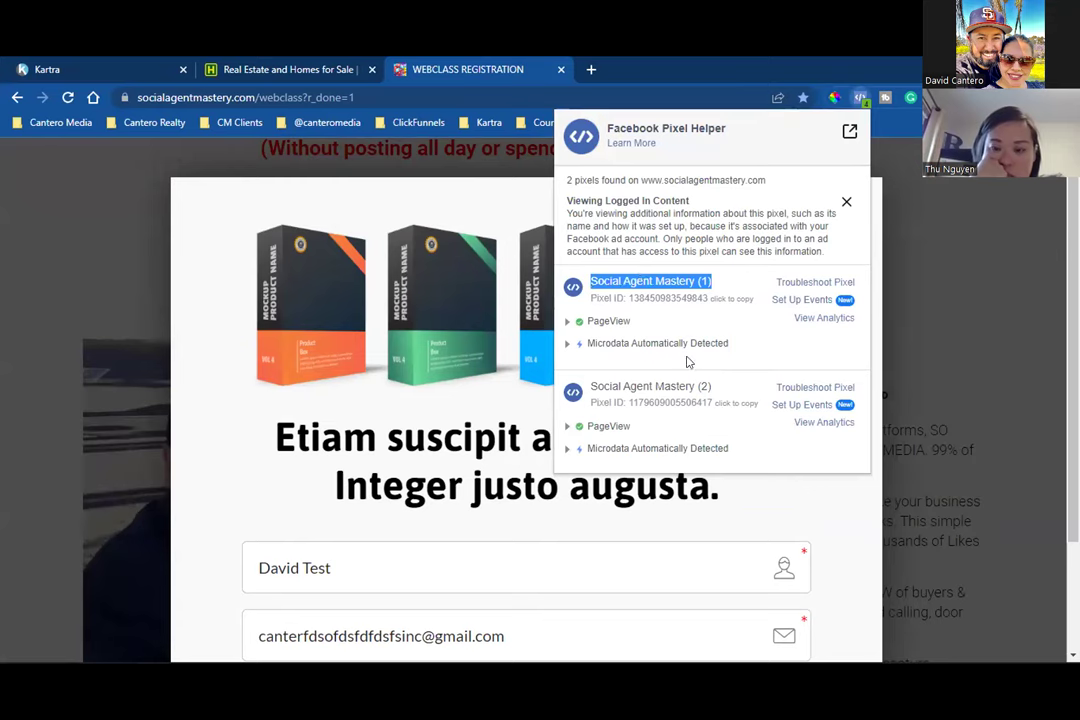
click(950, 497)
scroll(828, 535, down, 10)
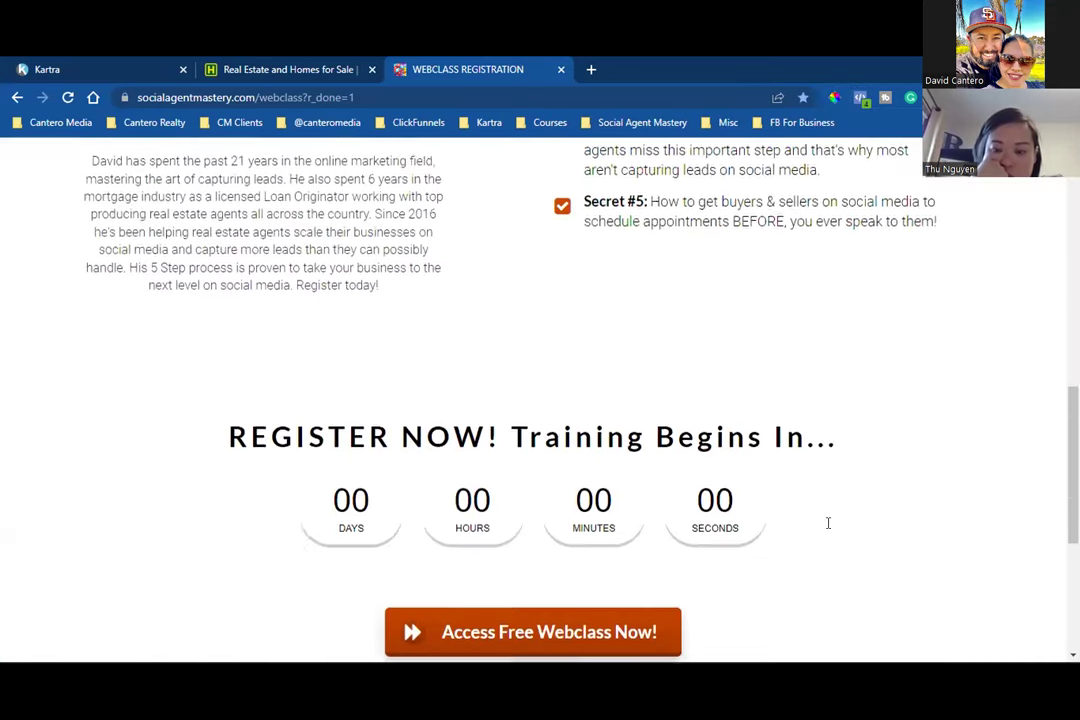
scroll(828, 535, up, 10)
scroll(828, 530, down, 8)
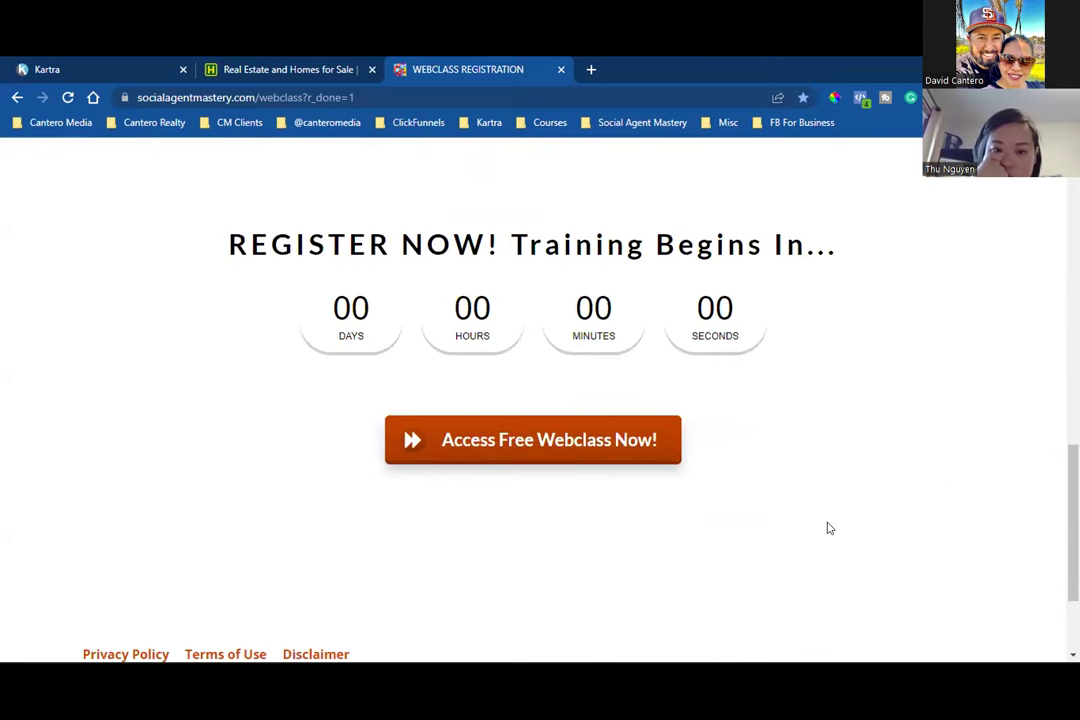
scroll(827, 526, up, 5)
scroll(827, 526, down, 2)
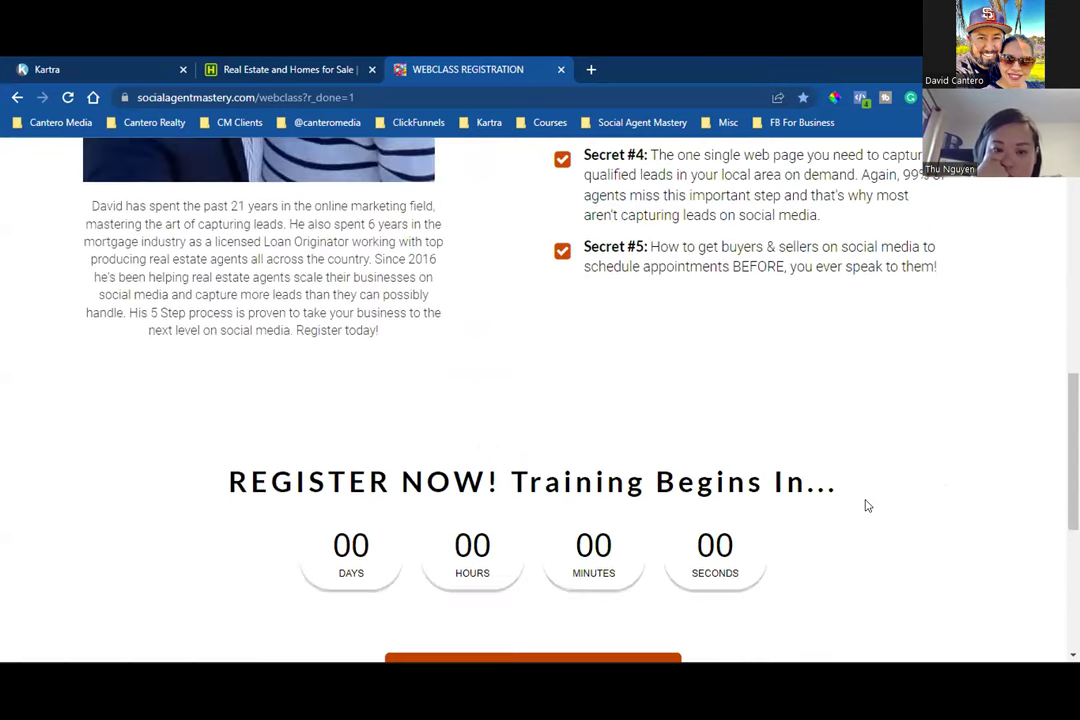
scroll(866, 504, down, 3)
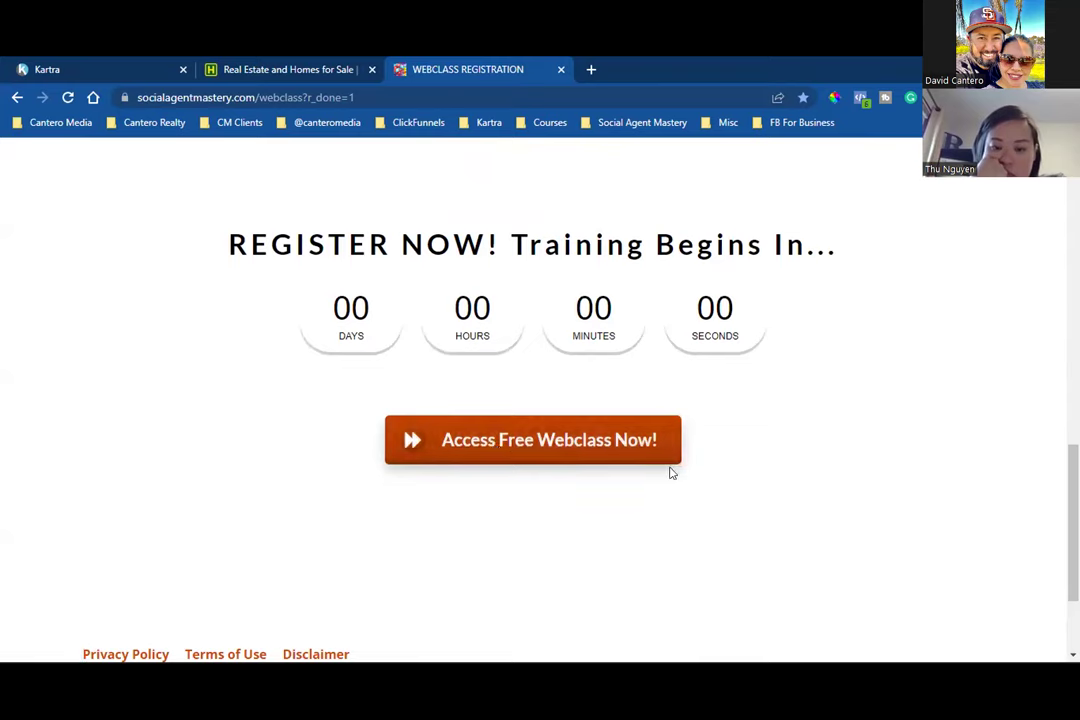
click(860, 98)
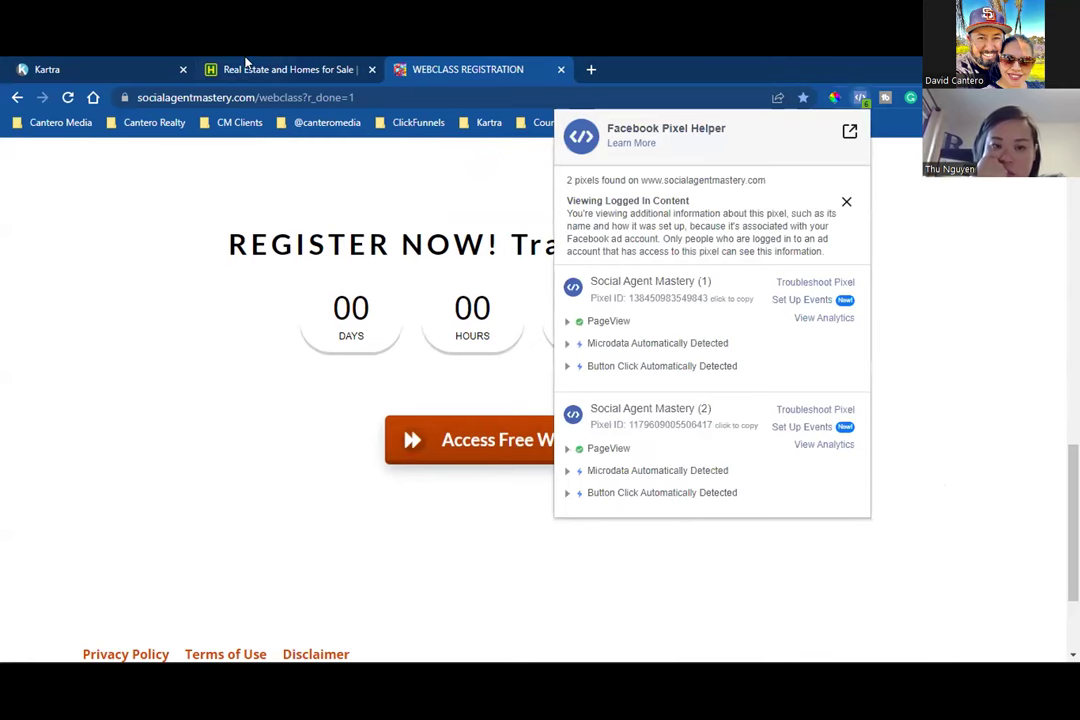
key(ctrl+shift+Tab)
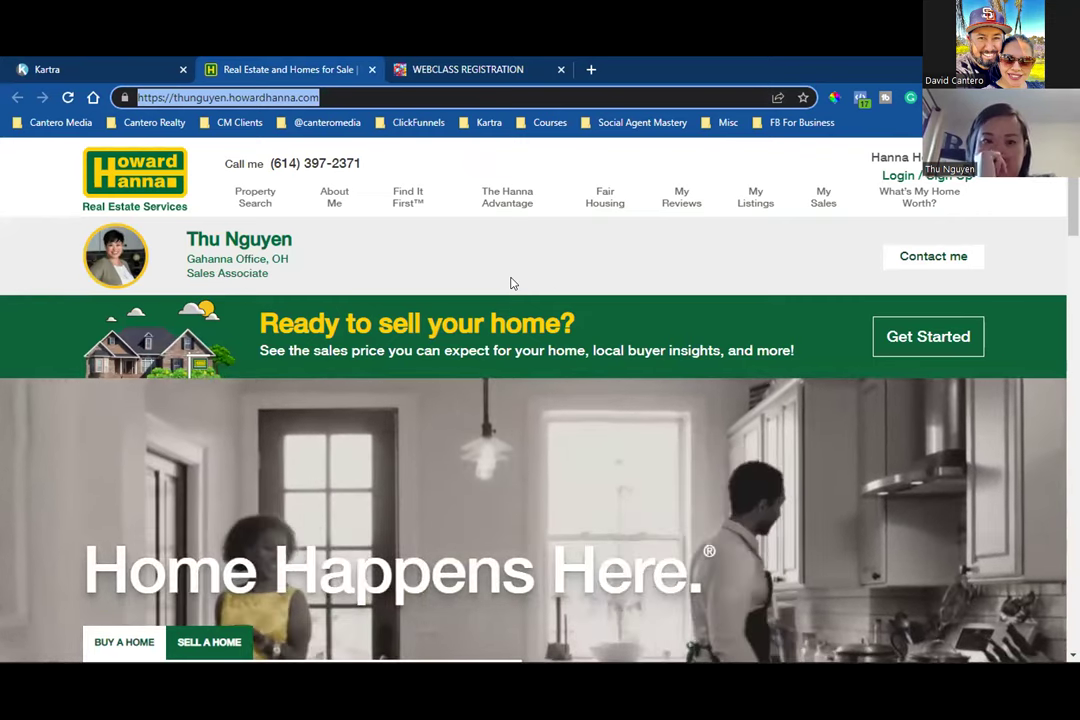
Open Pixel Helper on the Howard Hanna site and select the last Facebook Pixel's title
click(613, 236)
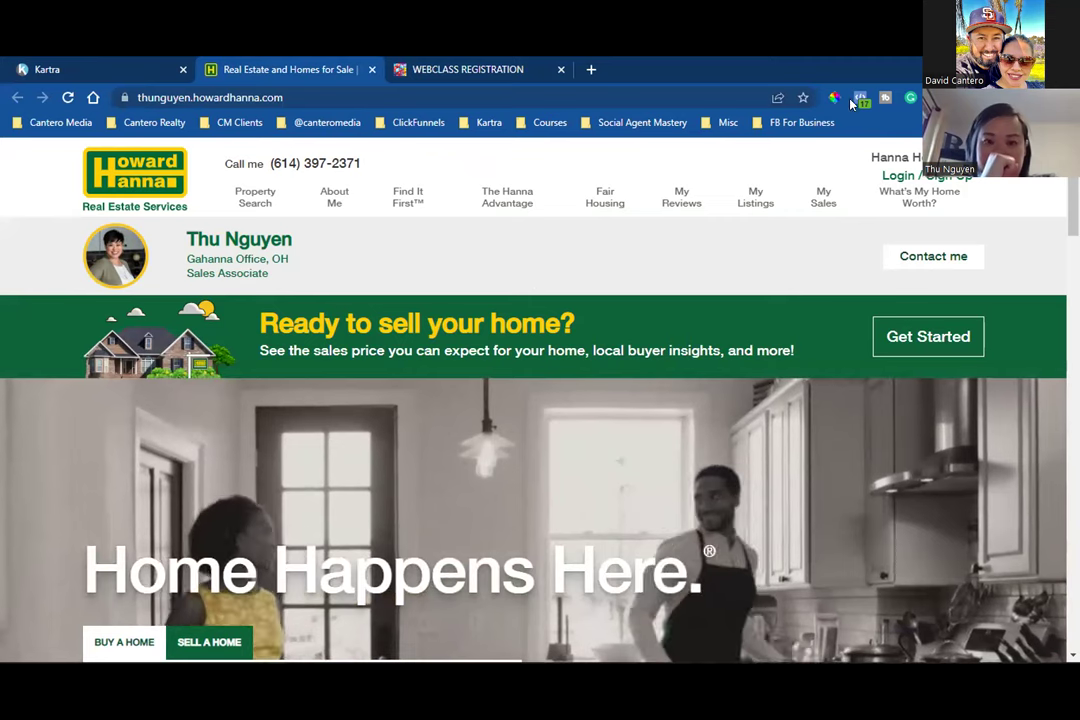
click(859, 98)
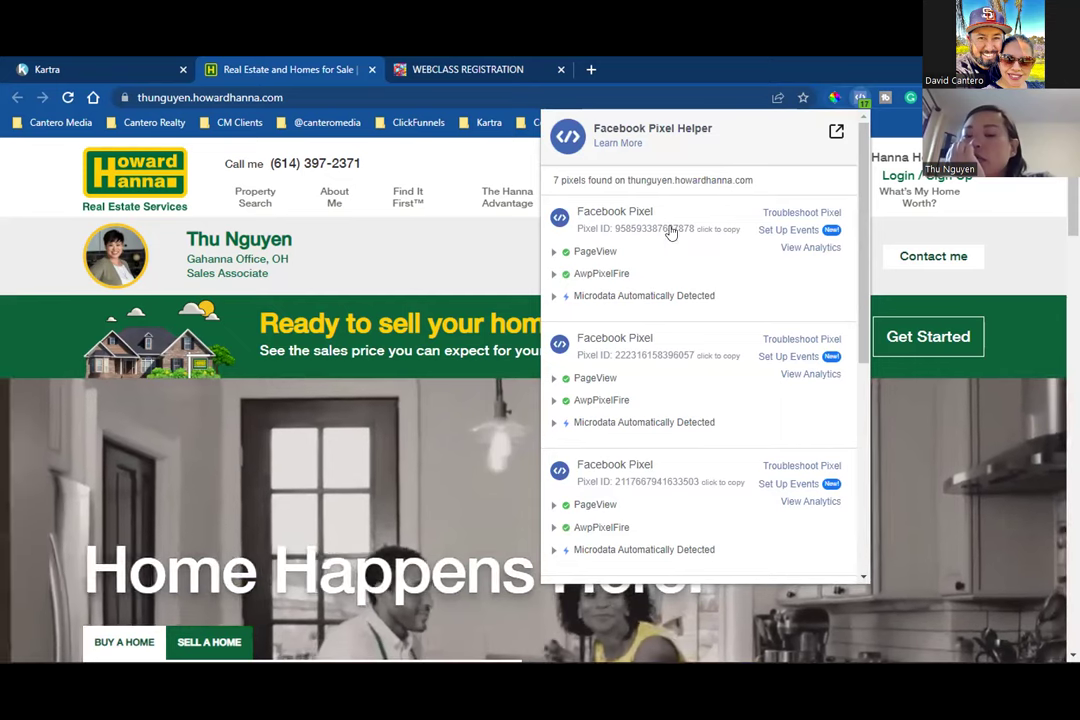
scroll(680, 240, down, 5)
scroll(698, 305, down, 3)
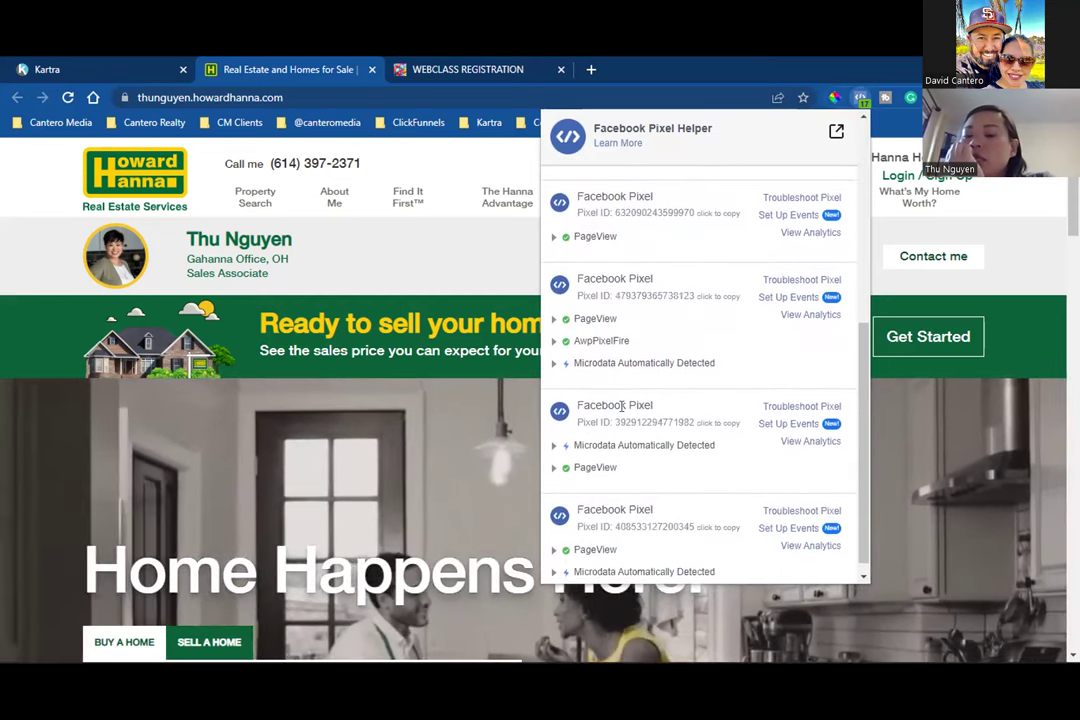
triple_click(608, 493)
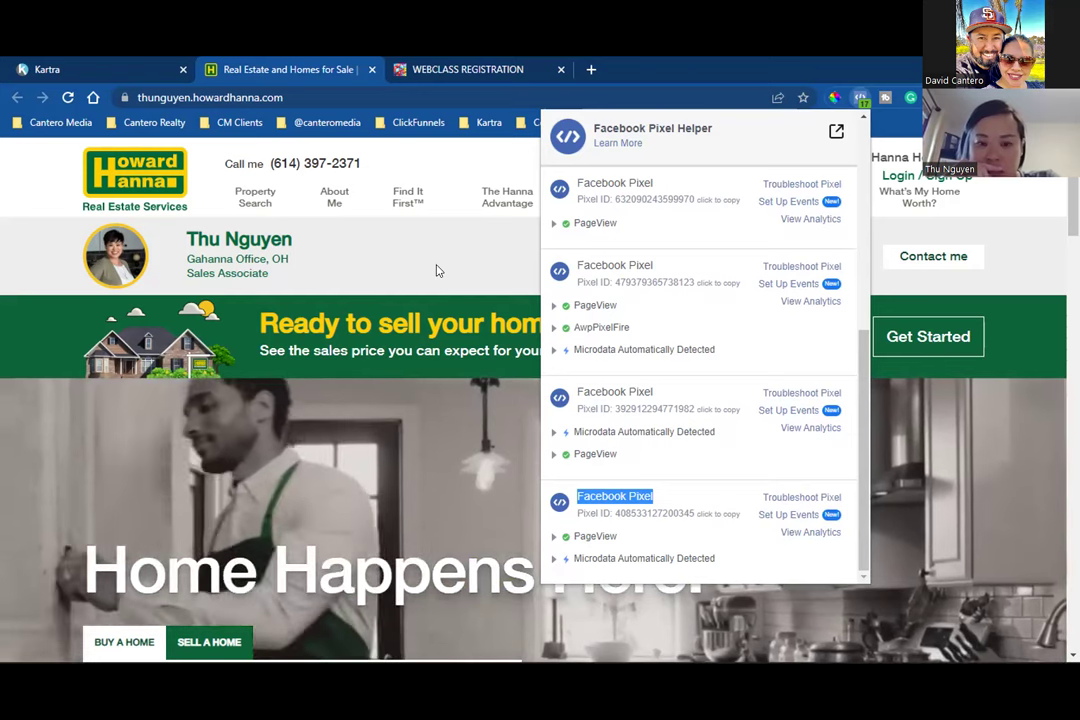
Close the pixel list, scroll down the Howard Hanna page, then reopen and close Pixel Helper
click(437, 276)
scroll(437, 270, down, 2)
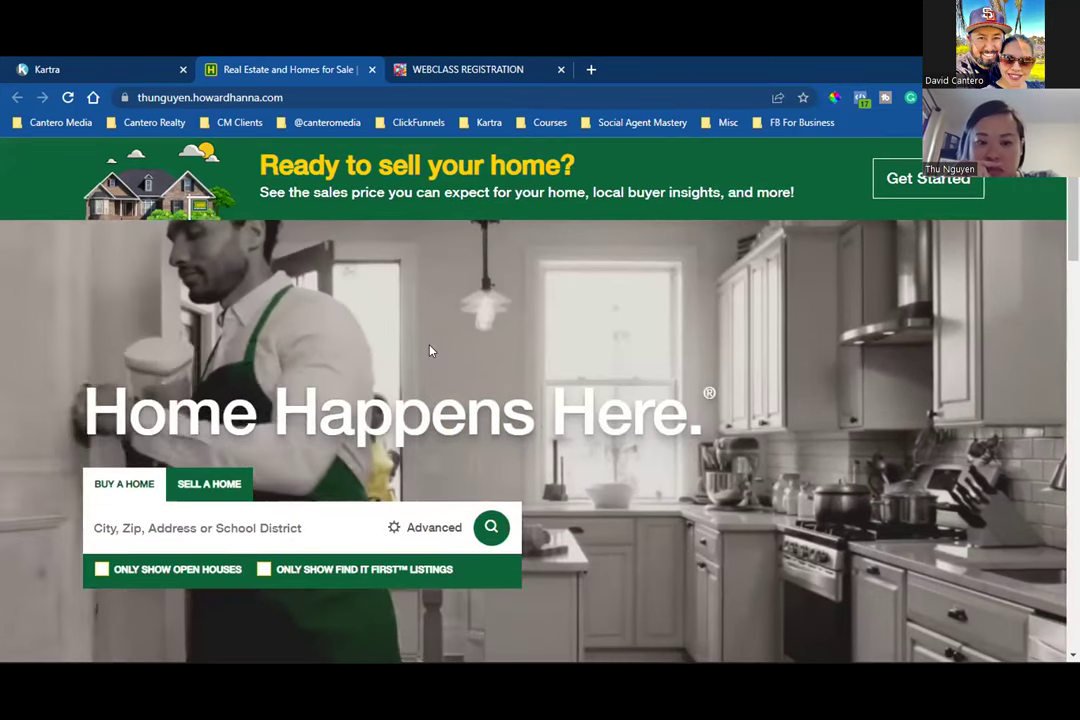
scroll(431, 352, down, 10)
scroll(400, 518, down, 5)
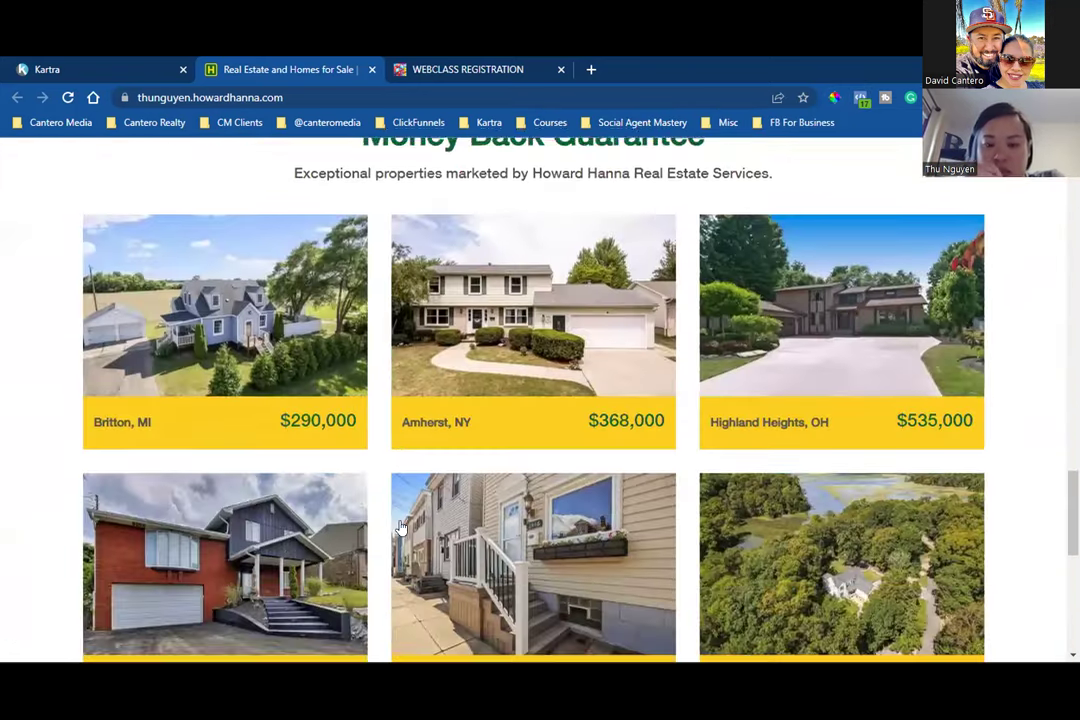
click(861, 98)
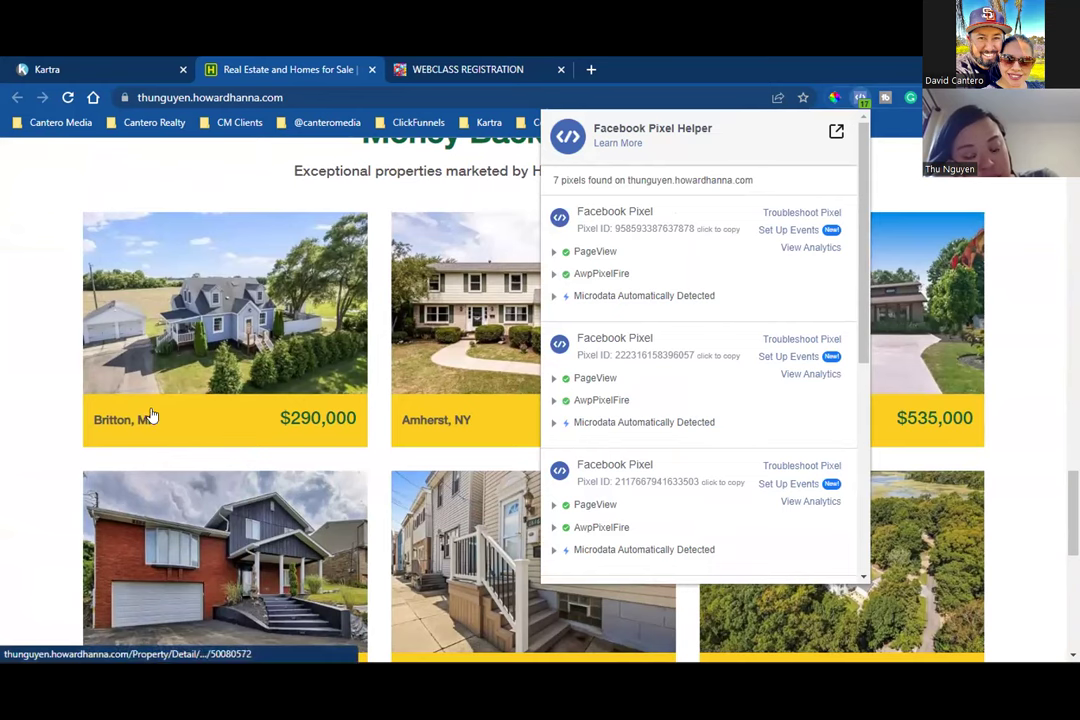
click(32, 385)
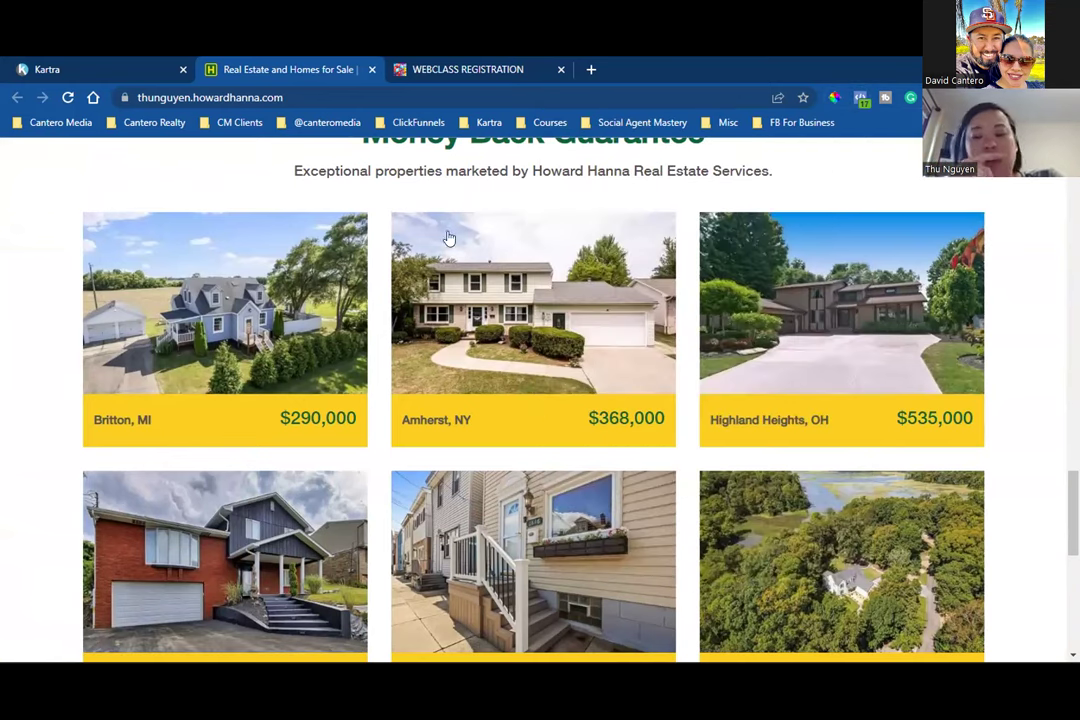
Review the Howard Hanna pixels by selecting each Facebook Pixel title, then close the list
click(861, 98)
scroll(617, 233, down, 5)
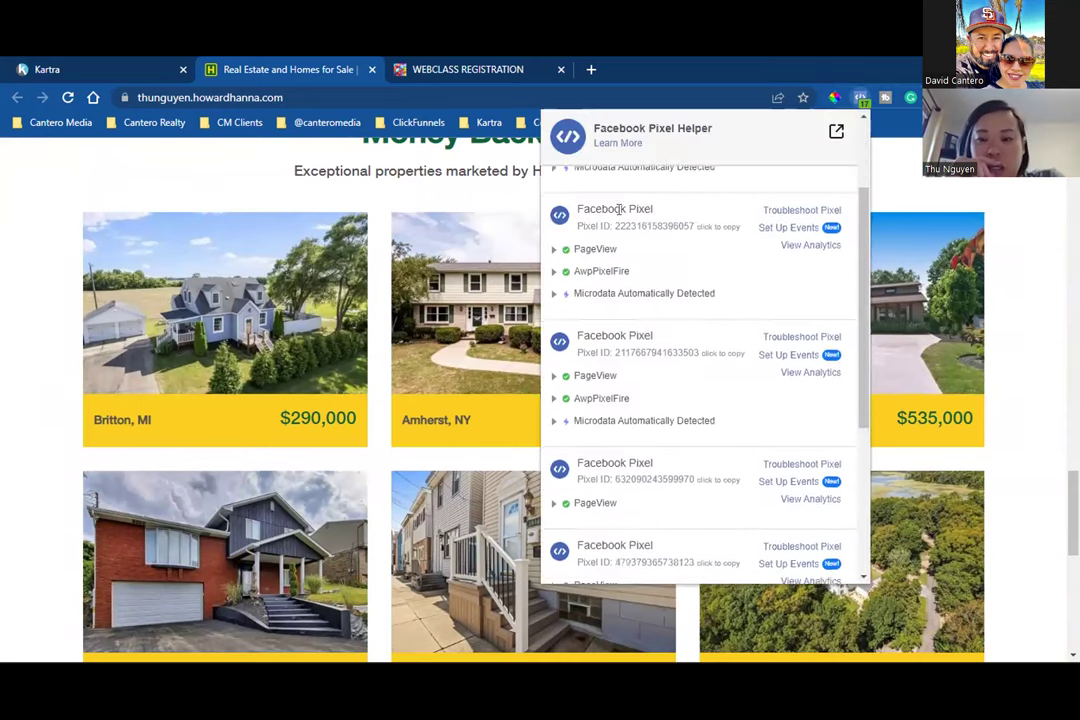
scroll(628, 309, up, 5)
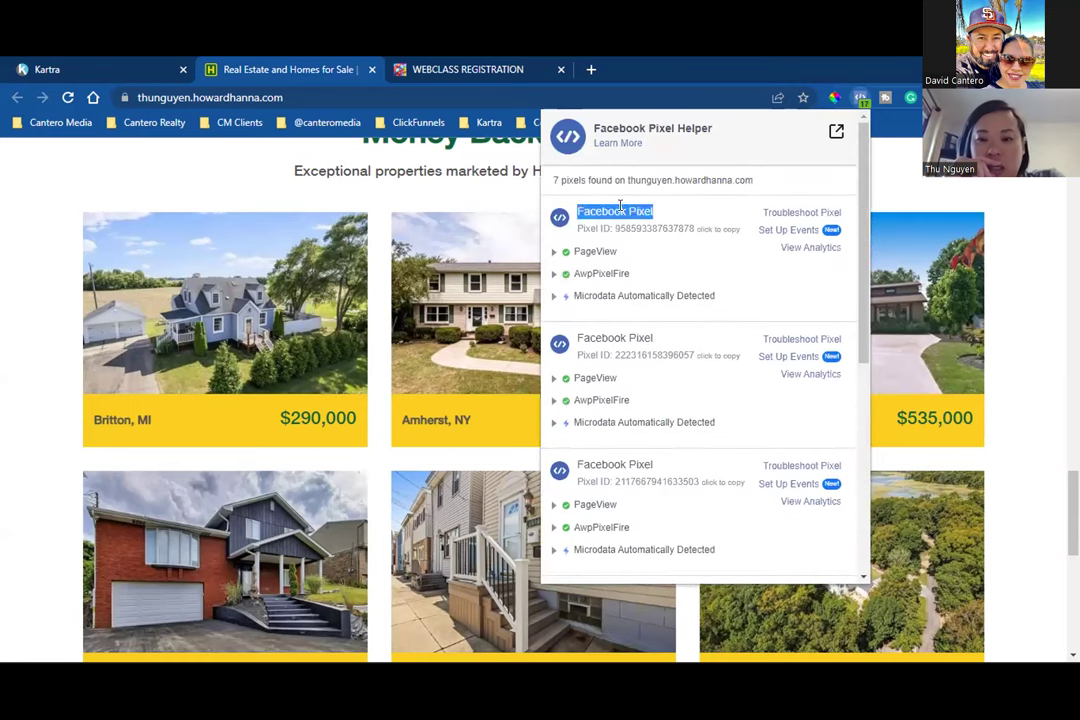
scroll(620, 205, down, 5)
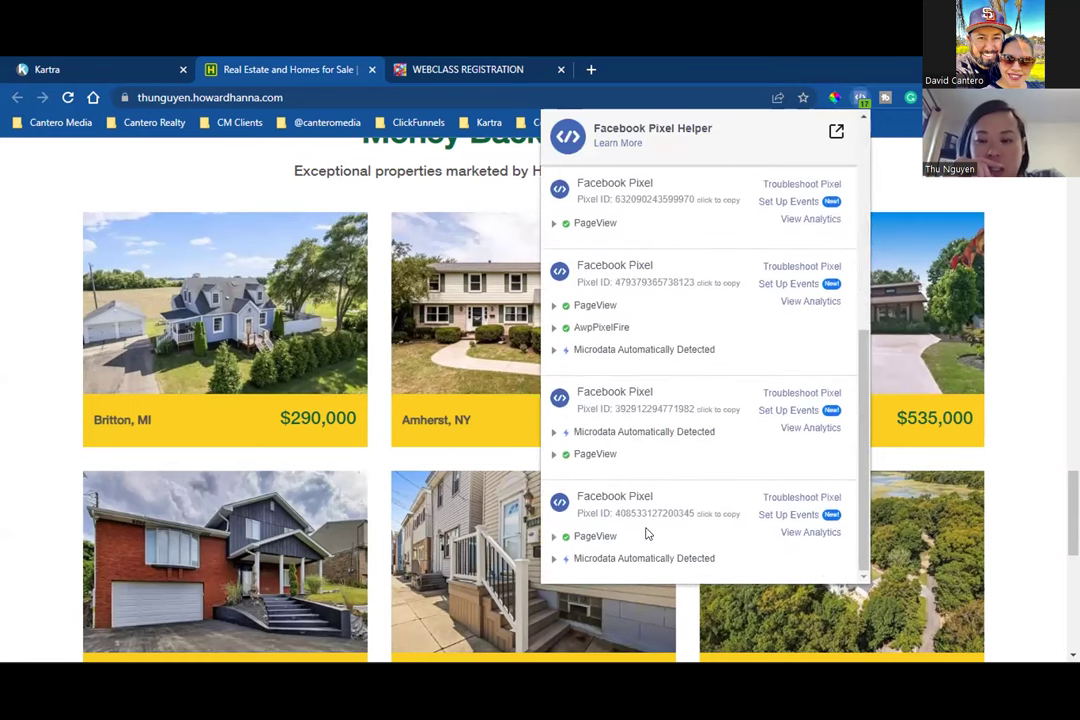
scroll(646, 534, up, 5)
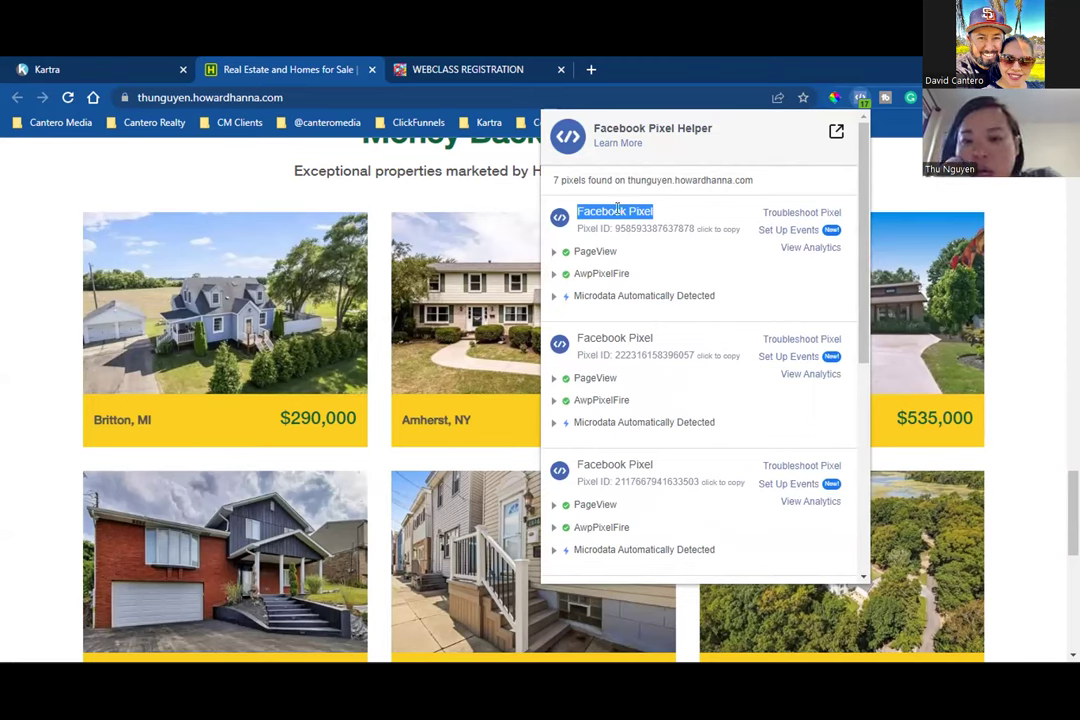
triple_click(610, 337)
triple_click(620, 458)
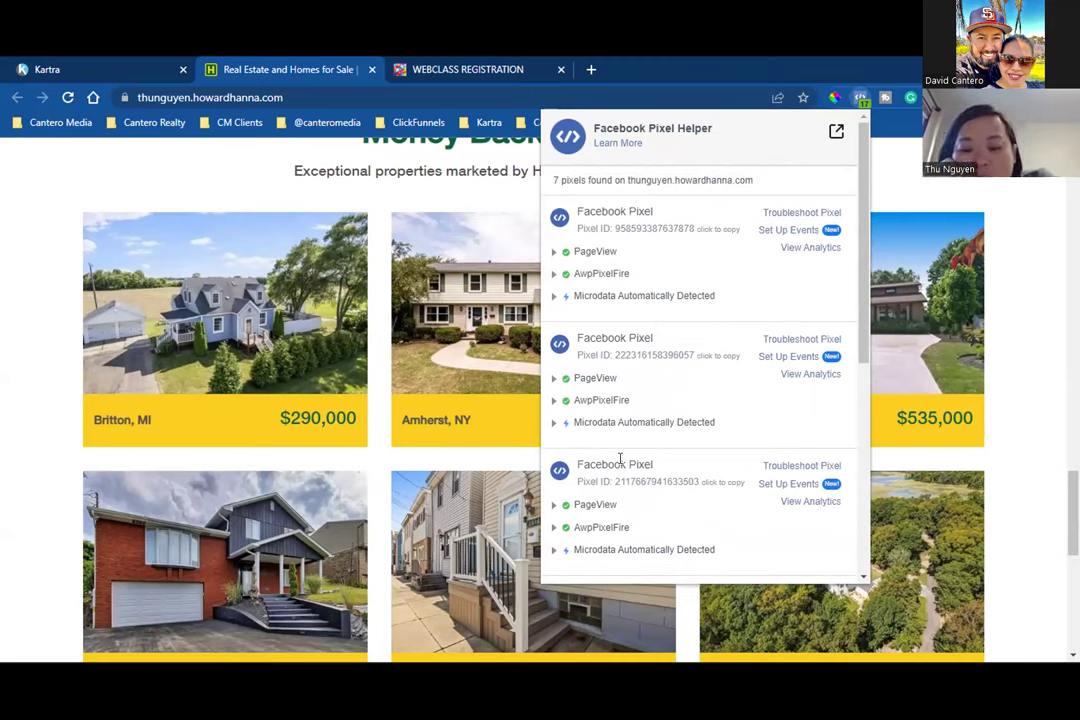
scroll(620, 458, down, 3)
triple_click(620, 434)
scroll(620, 434, down, 3)
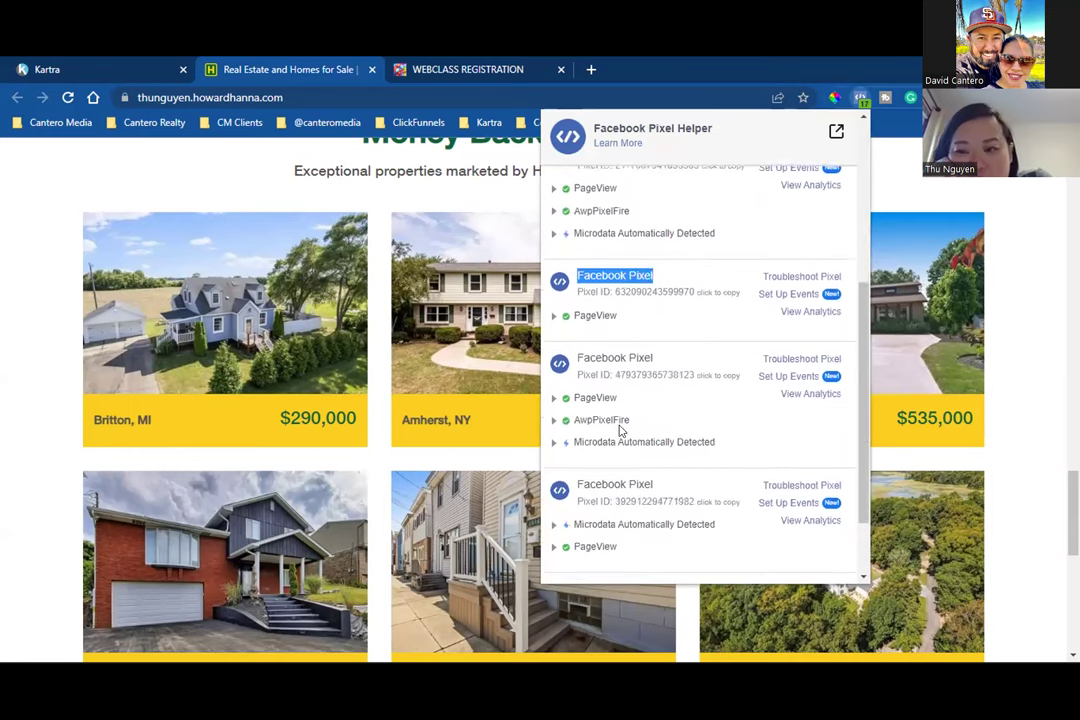
click(622, 357)
triple_click(622, 357)
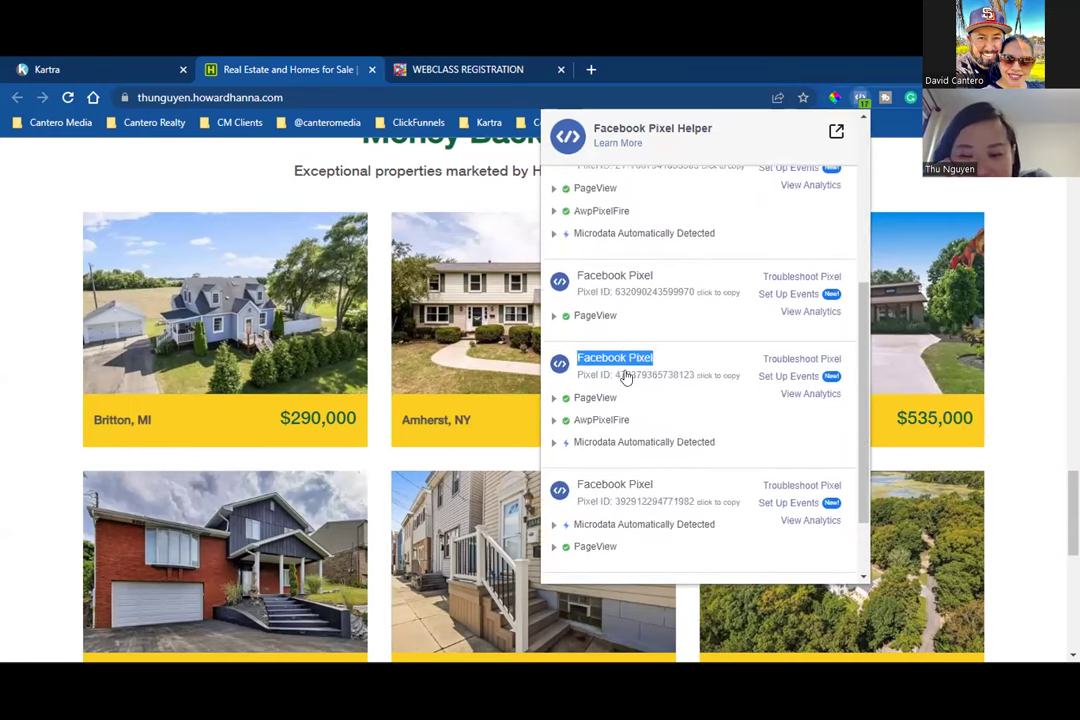
triple_click(618, 483)
scroll(618, 483, down, 3)
click(622, 495)
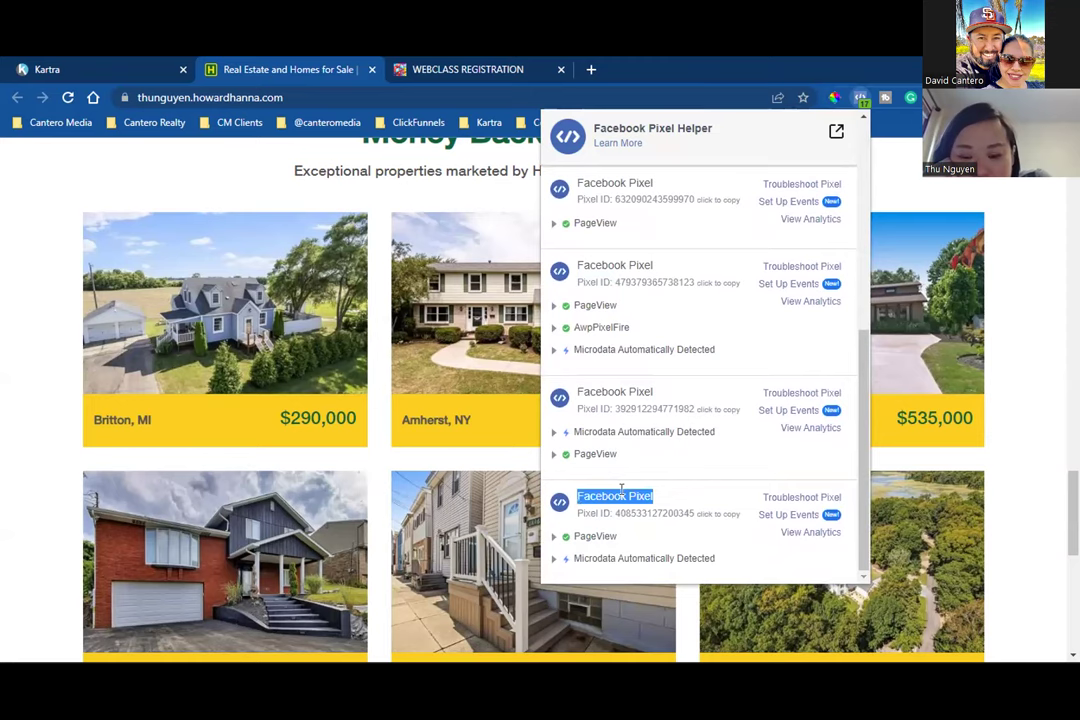
click(1022, 452)
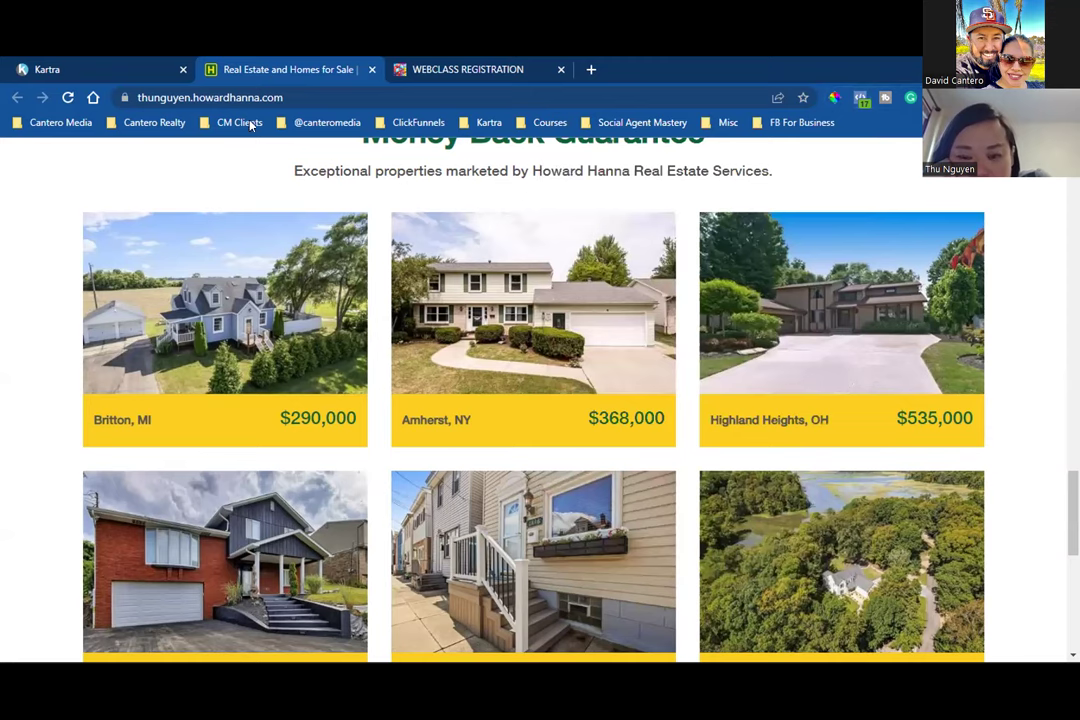
Check the site's full web address, recheck its pixel list, and close Pixel Helper
click(269, 97)
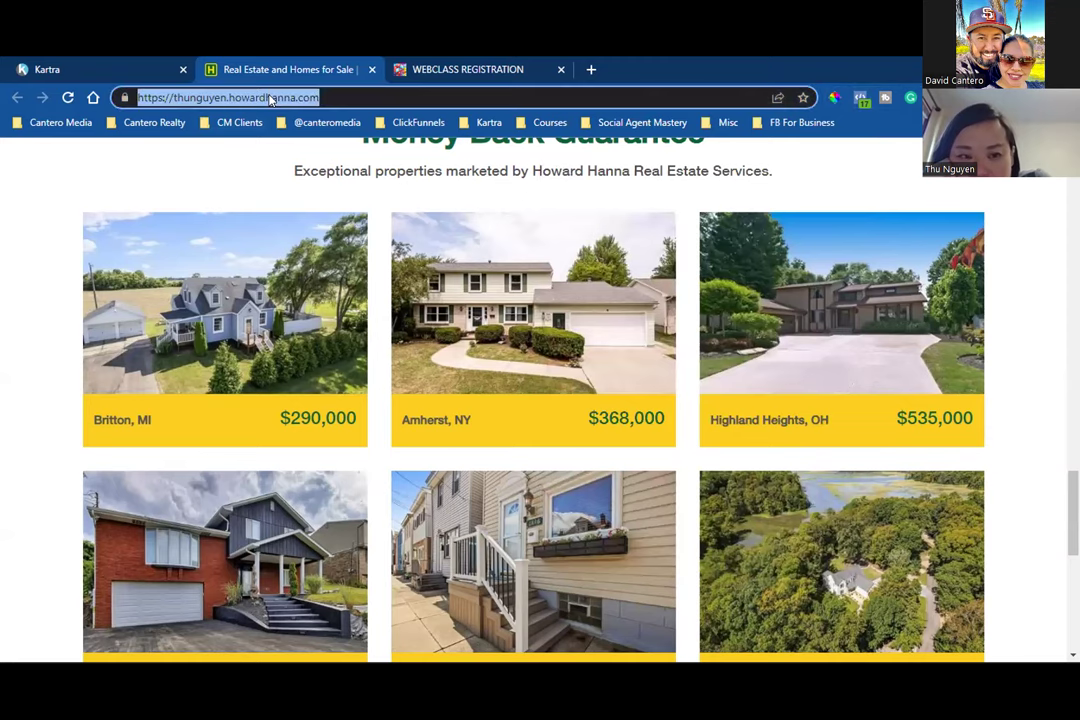
click(855, 101)
scroll(725, 467, down, 5)
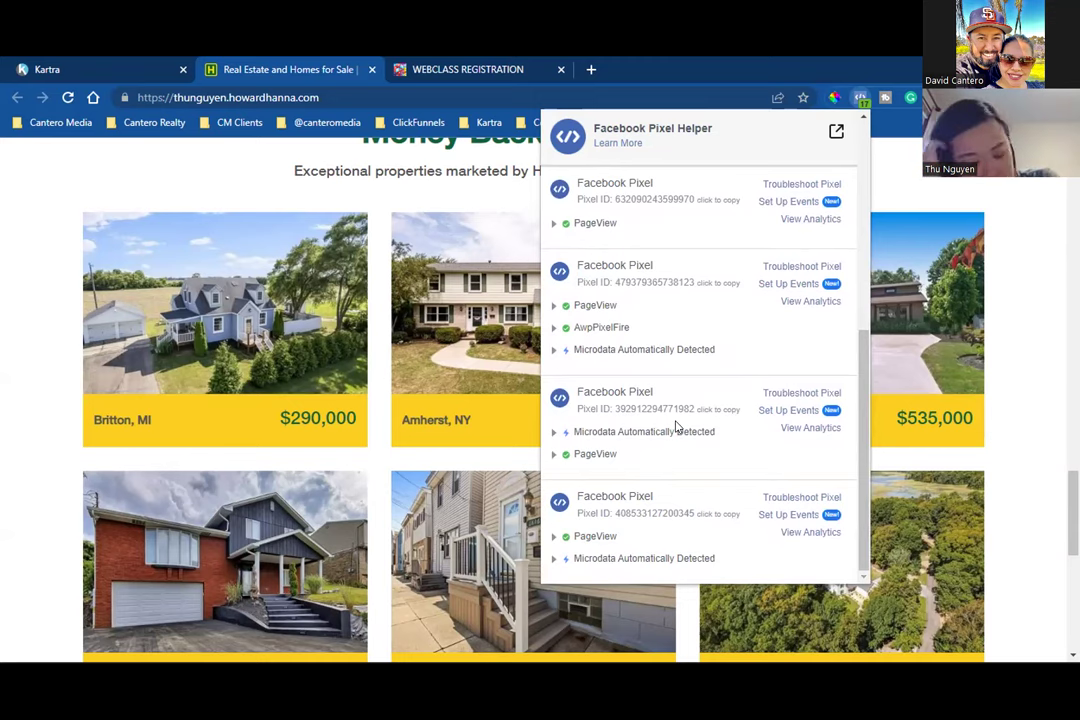
click(1018, 459)
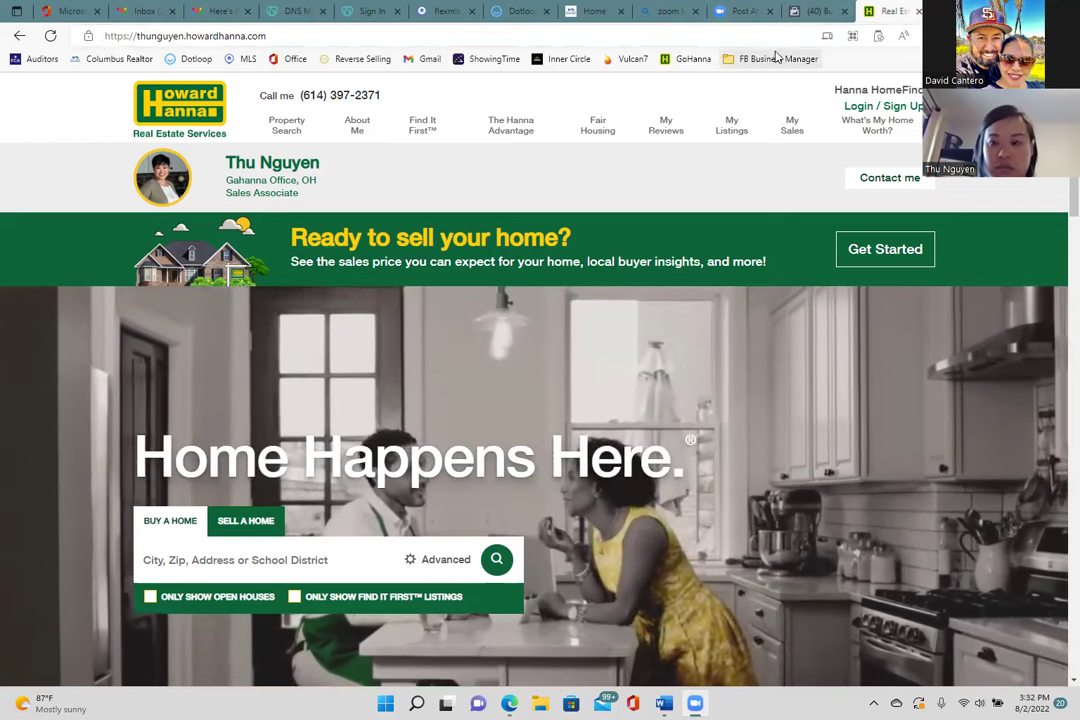
Create a new pixel named thunguyenhomes from the Business settings Pixels page
click(826, 13)
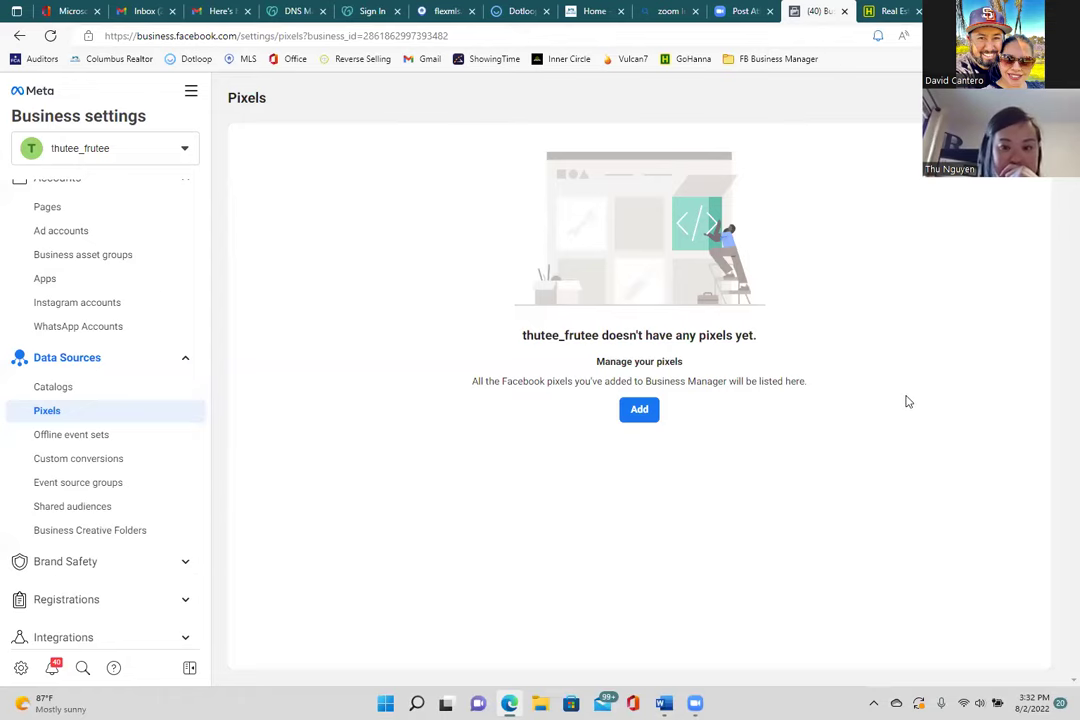
click(639, 411)
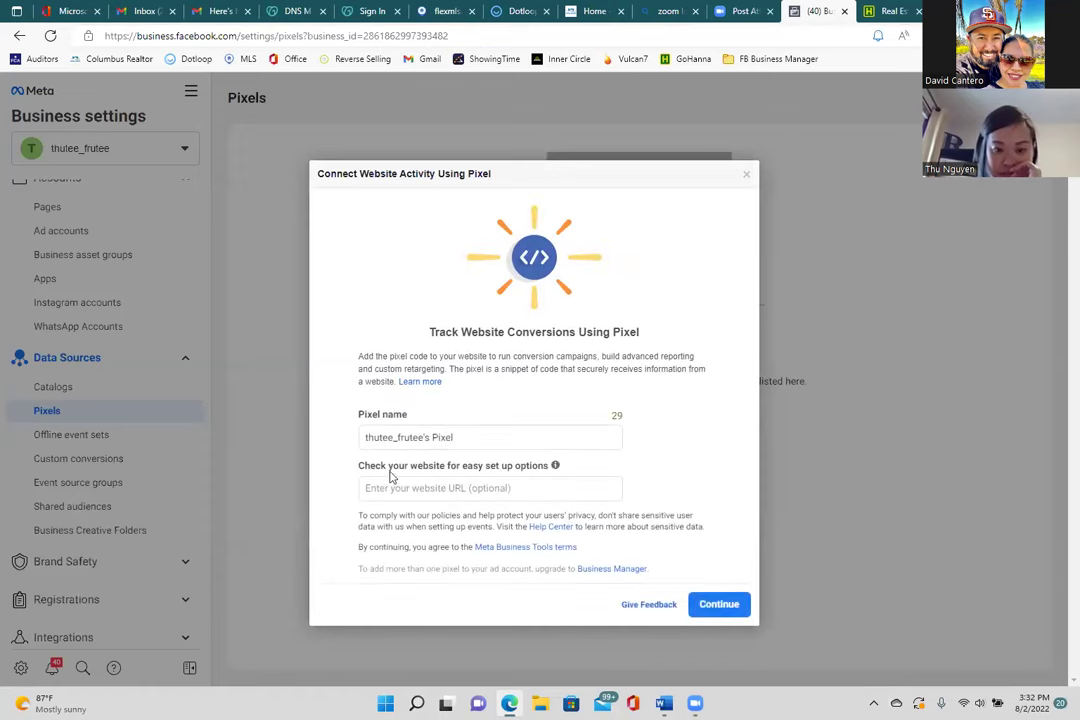
drag(471, 435, 245, 440)
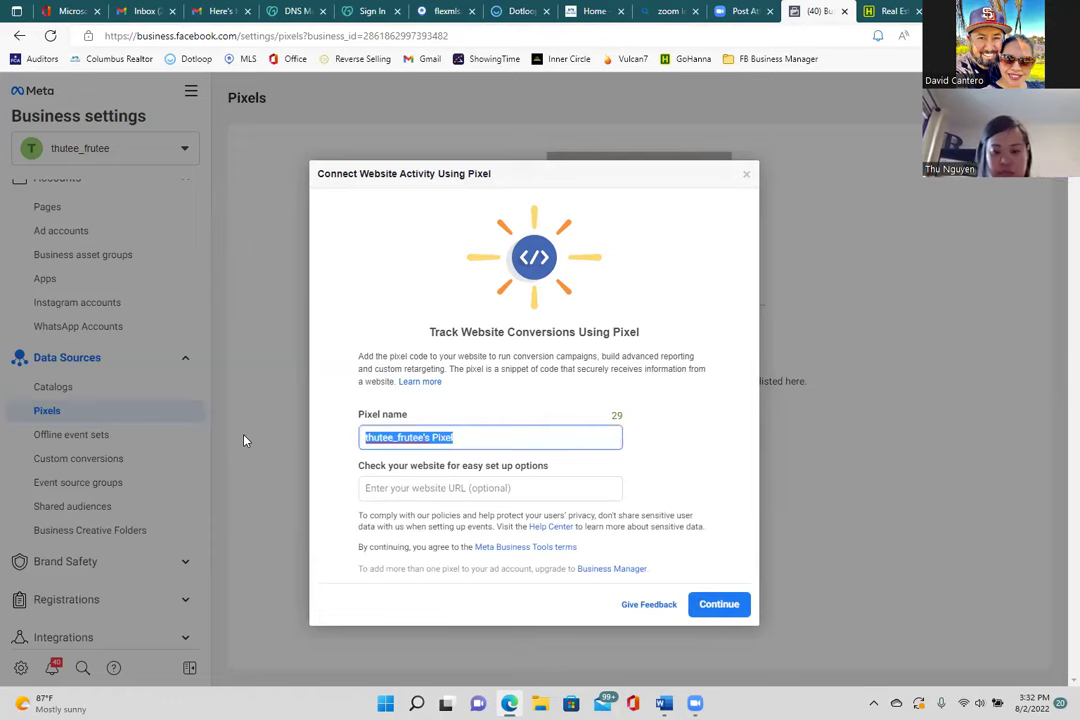
text(thunguyenhomes)
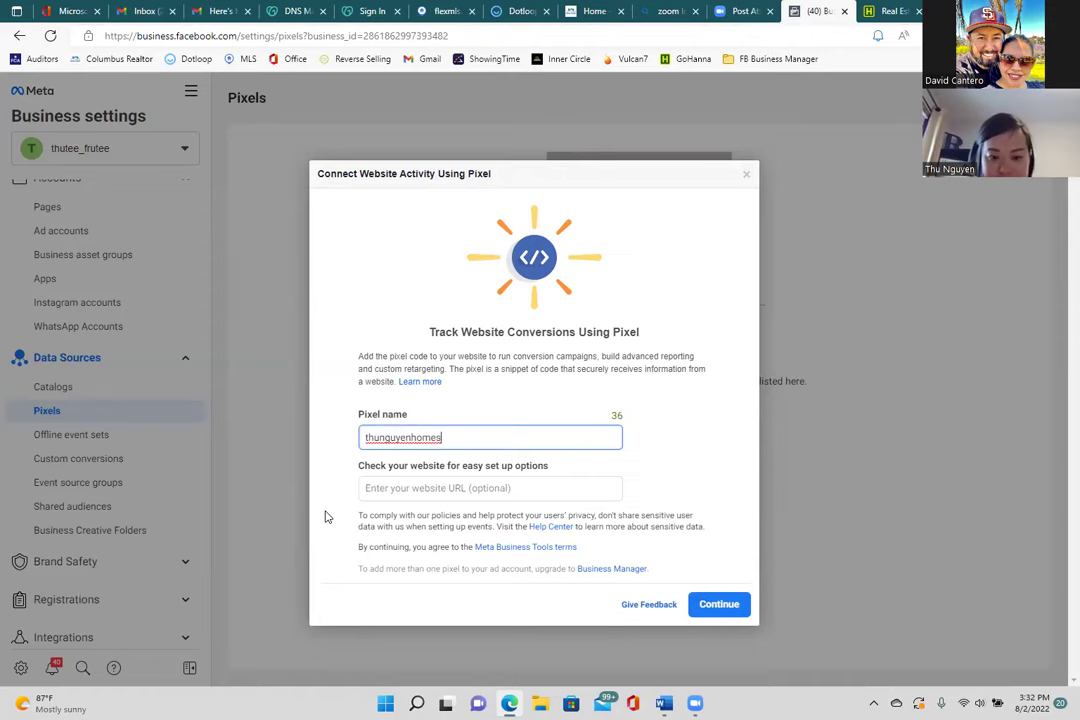
click(713, 606)
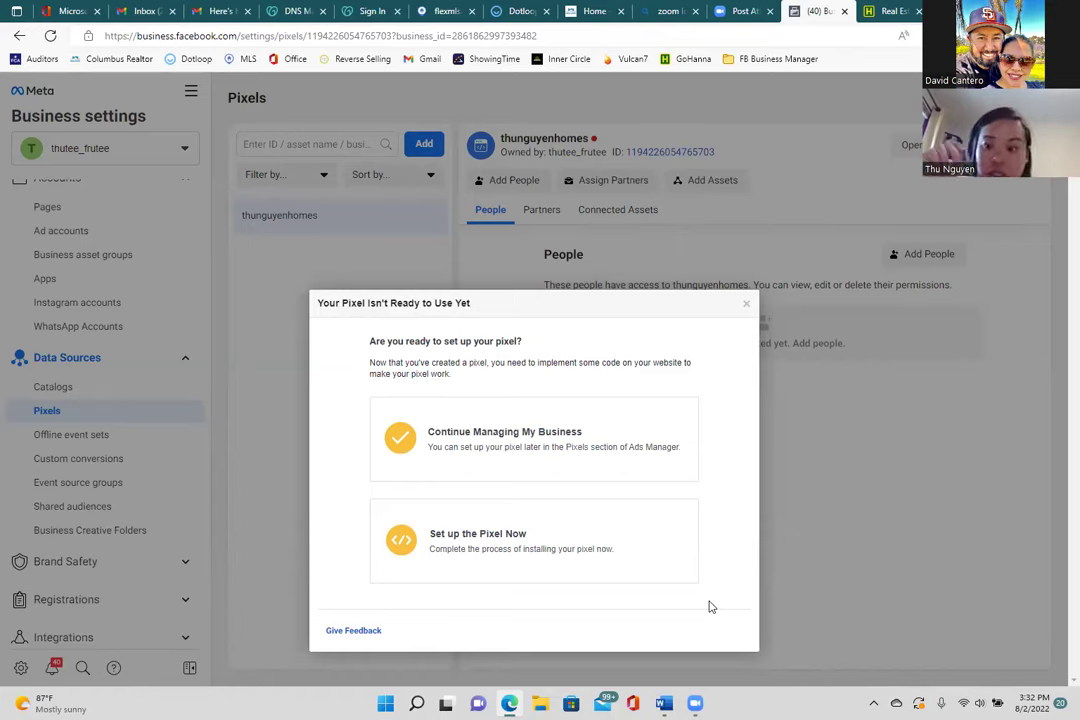
Start setting up the pixel manually and copy its base code
click(503, 543)
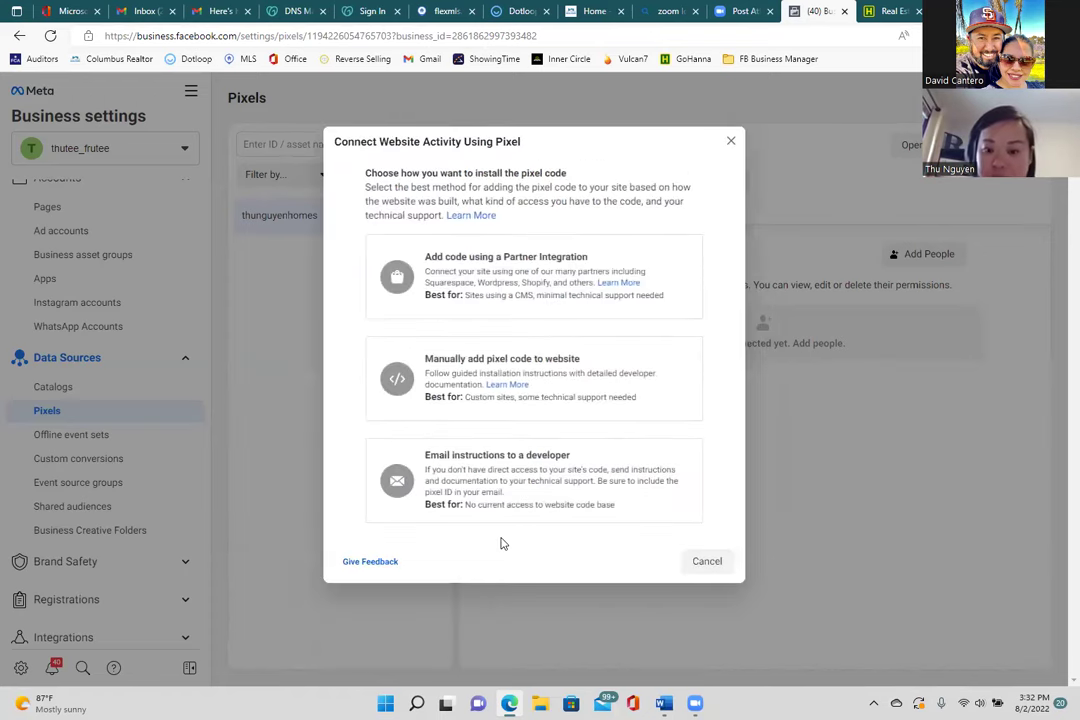
click(504, 368)
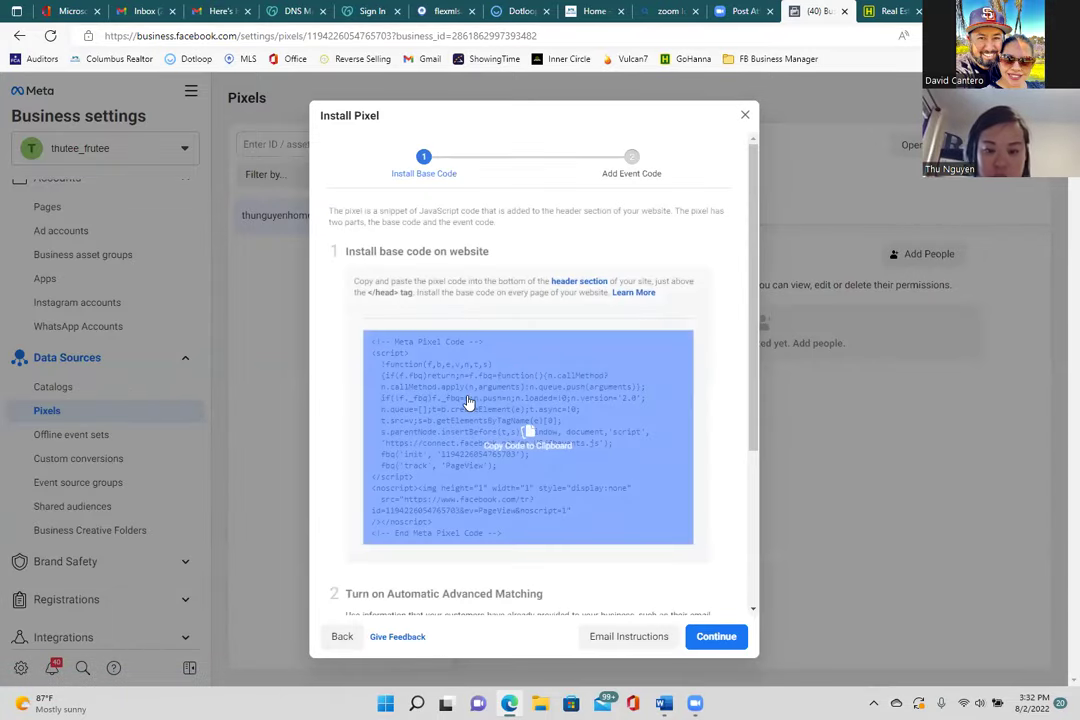
click(474, 405)
Turn on Automatic Advanced Matching for all customer fields and continue to event setup
scroll(460, 475, down, 1)
scroll(456, 490, down, 4)
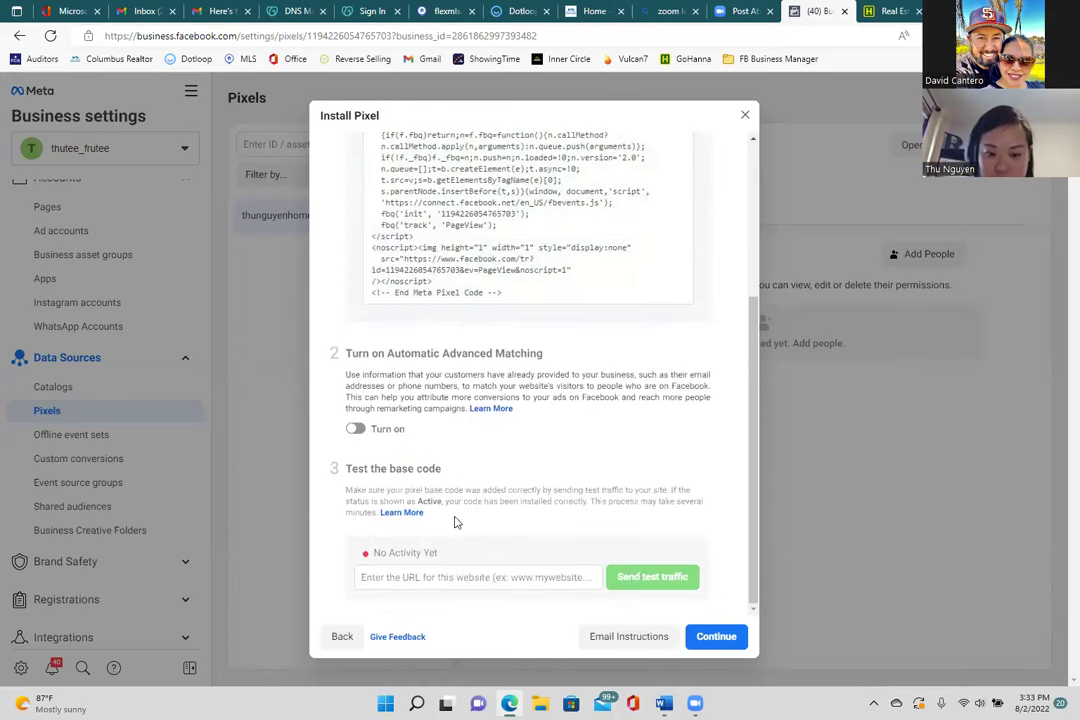
click(356, 429)
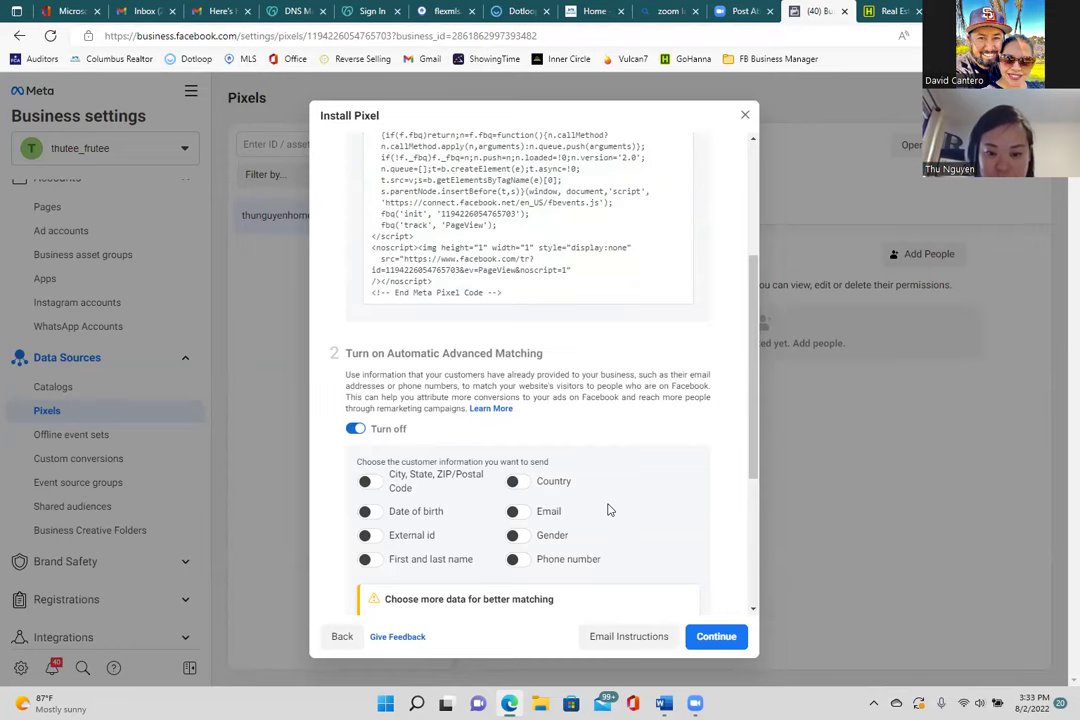
click(355, 429)
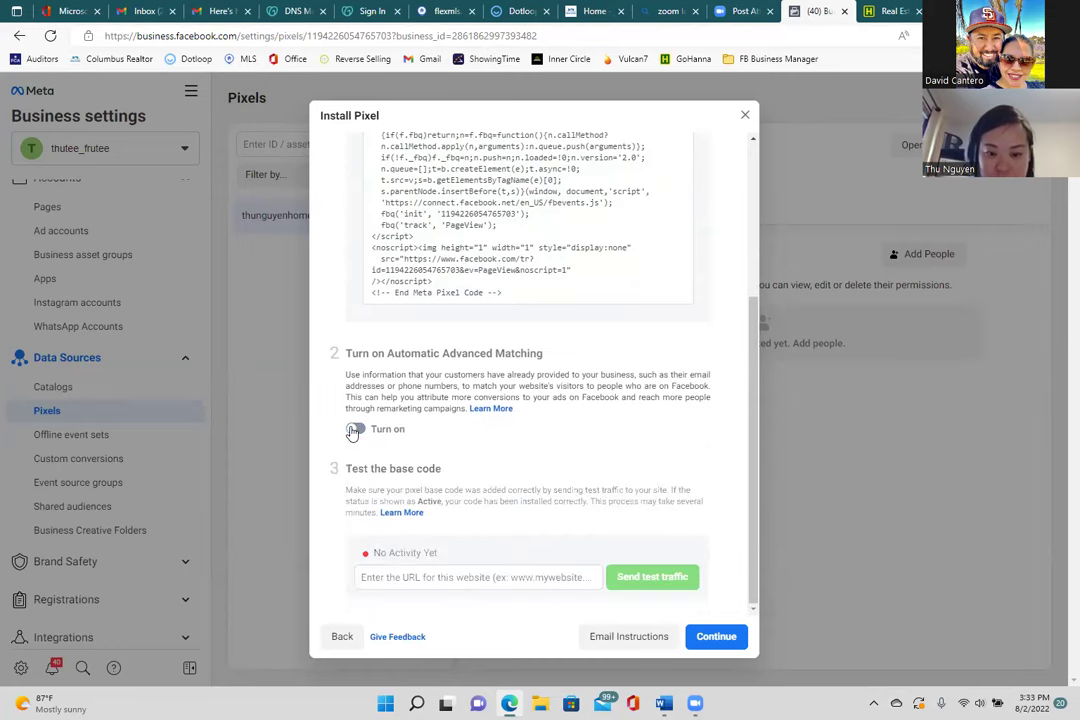
click(355, 429)
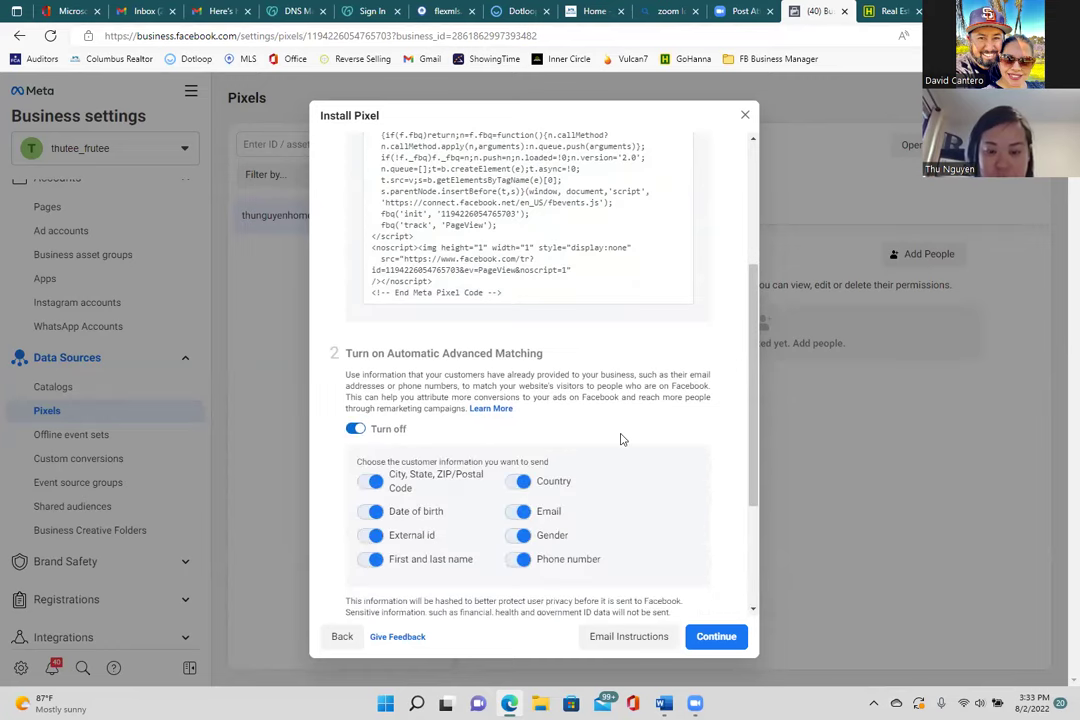
scroll(621, 439, down, 1)
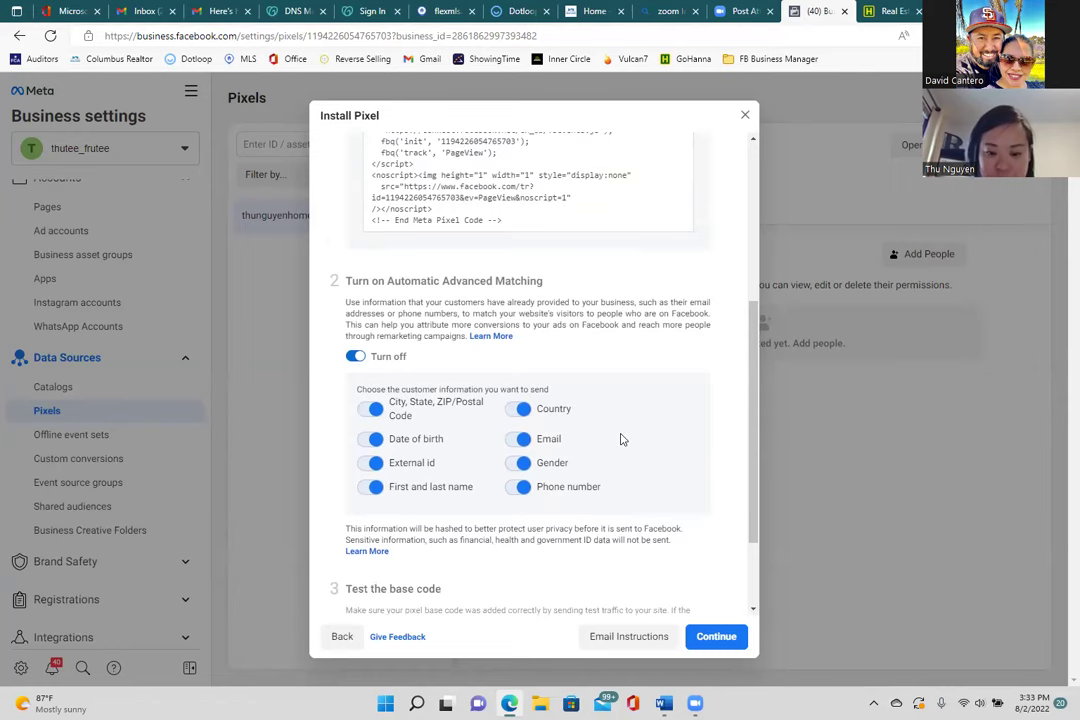
scroll(621, 439, down, 2)
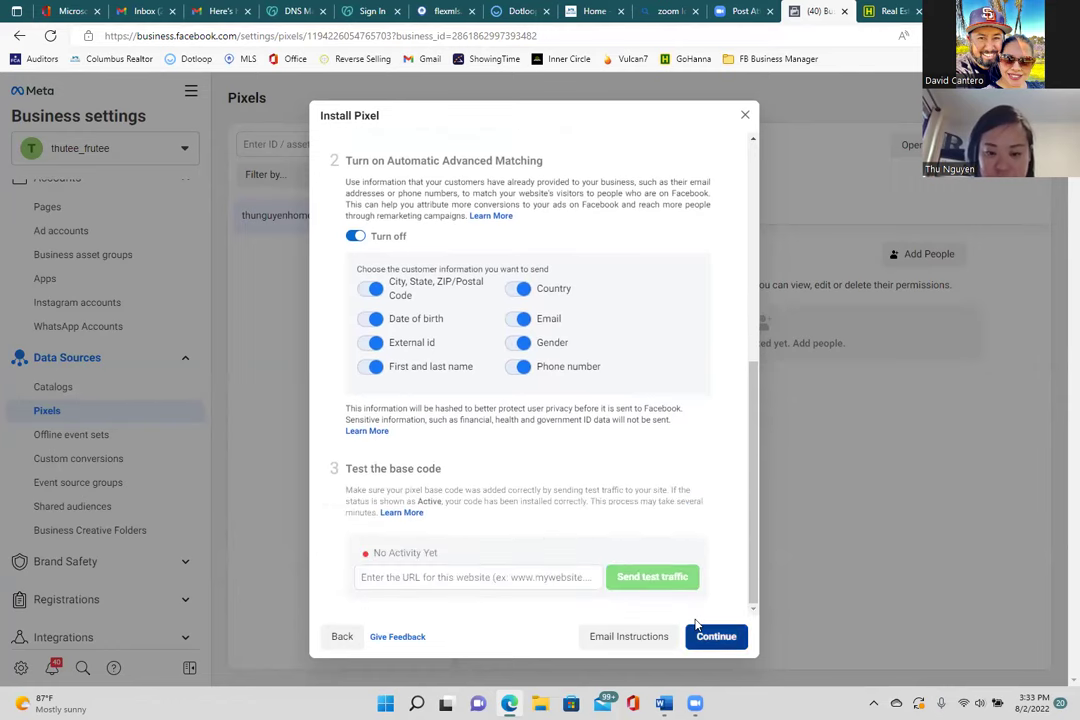
click(705, 634)
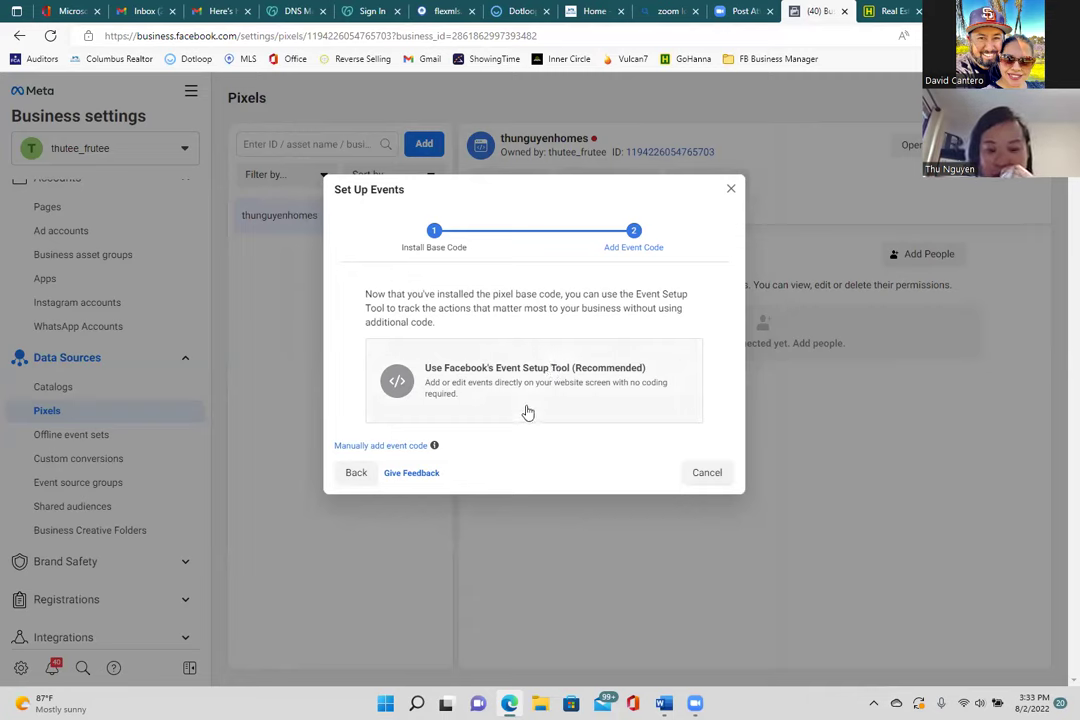
Skip event setup, briefly visit the Gmail tab, and return to Business settings
click(709, 476)
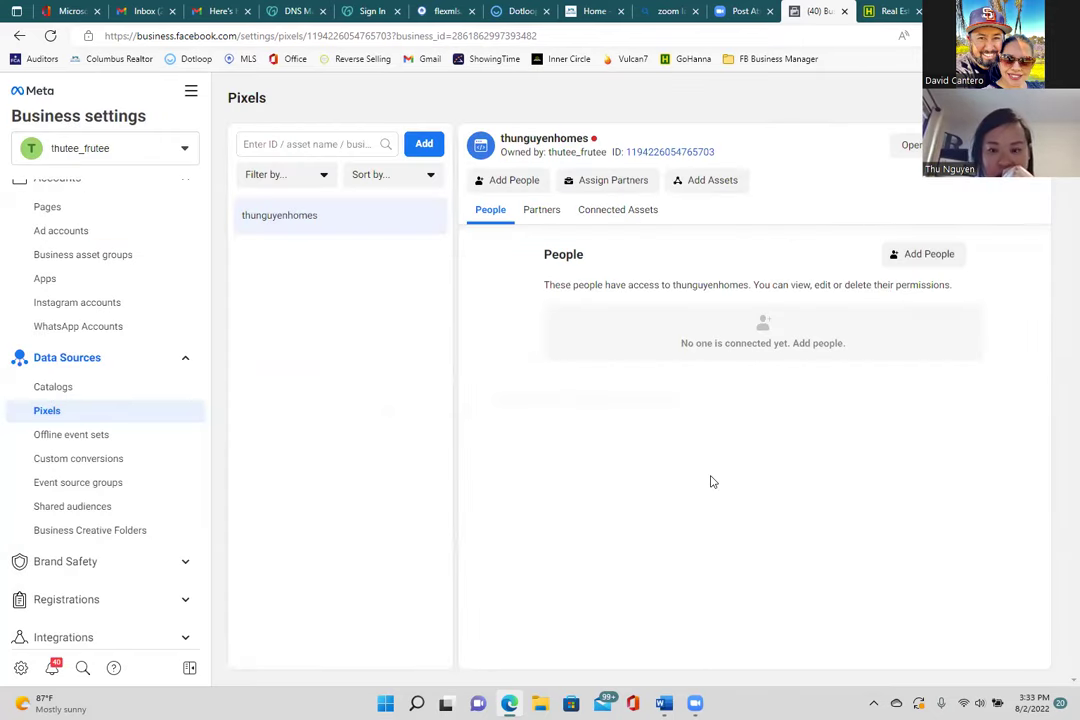
click(128, 10)
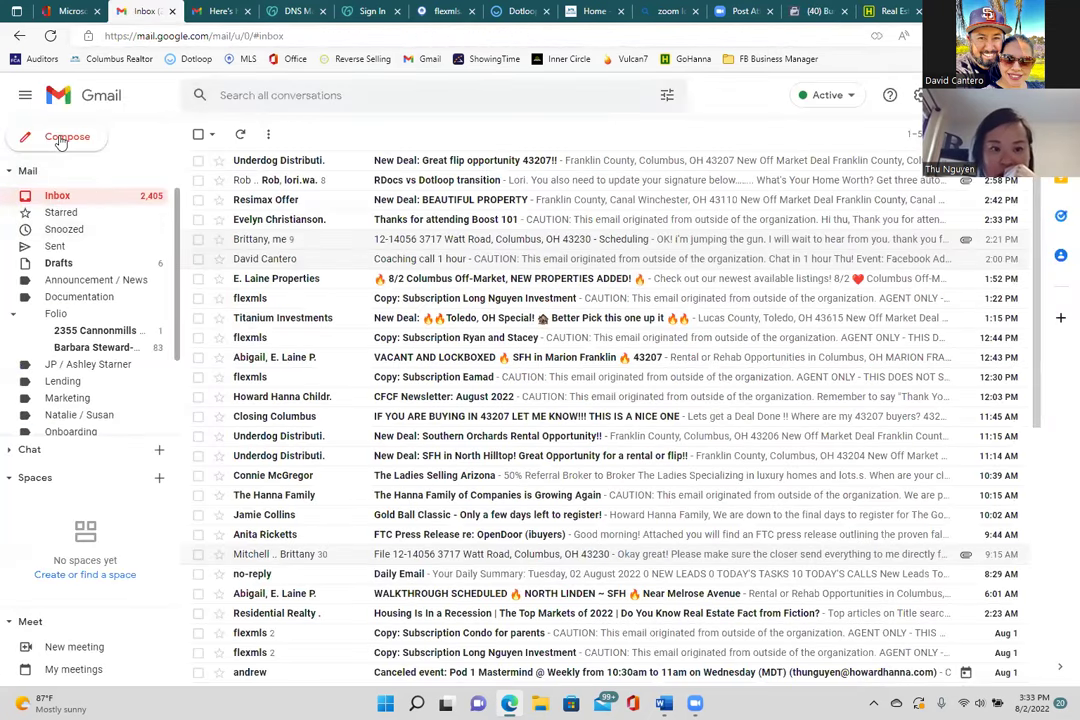
key(c)
key(ctrl+Tab)
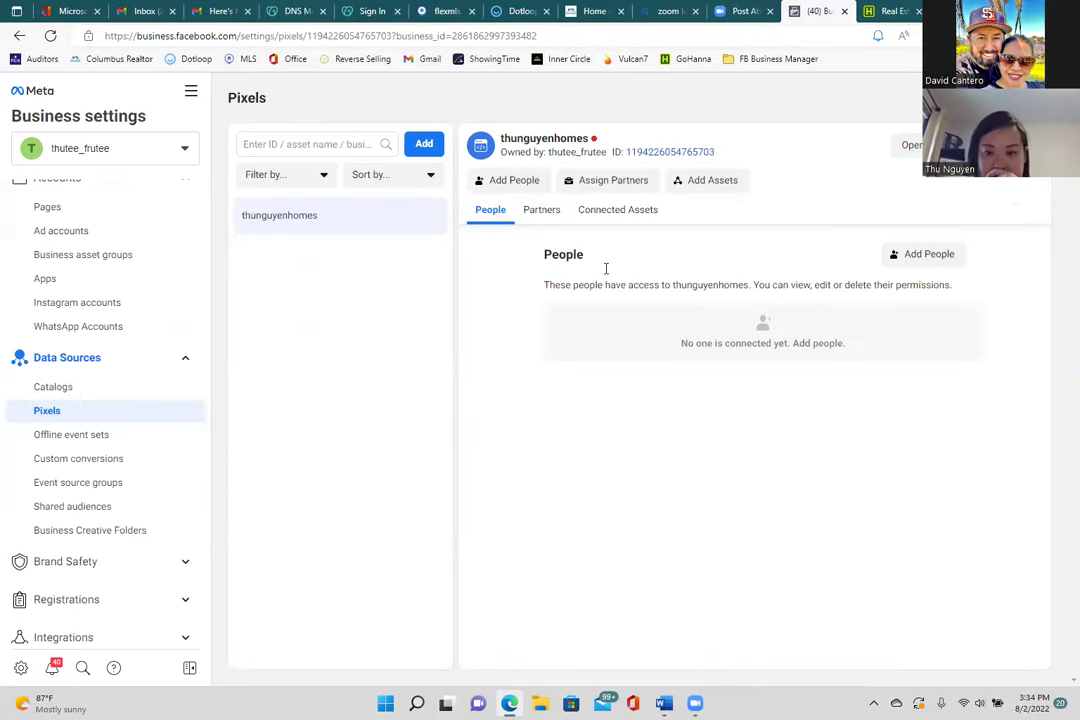
Give the business owner full Manage Pixel control of the thunguyenhomes pixel
click(515, 186)
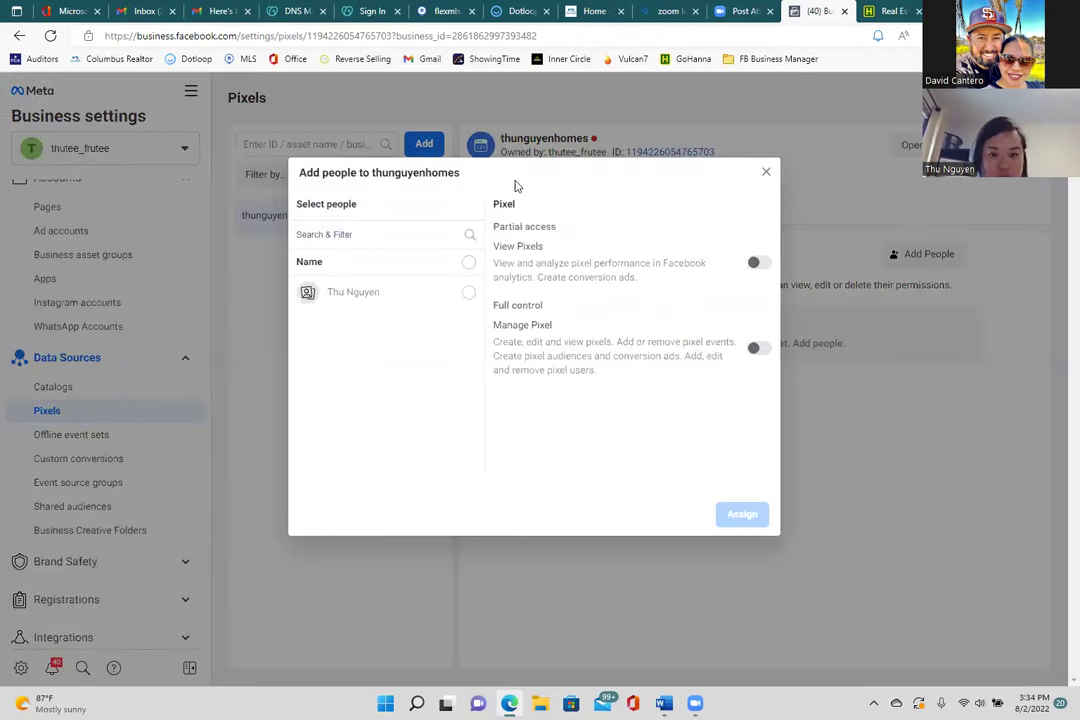
click(469, 295)
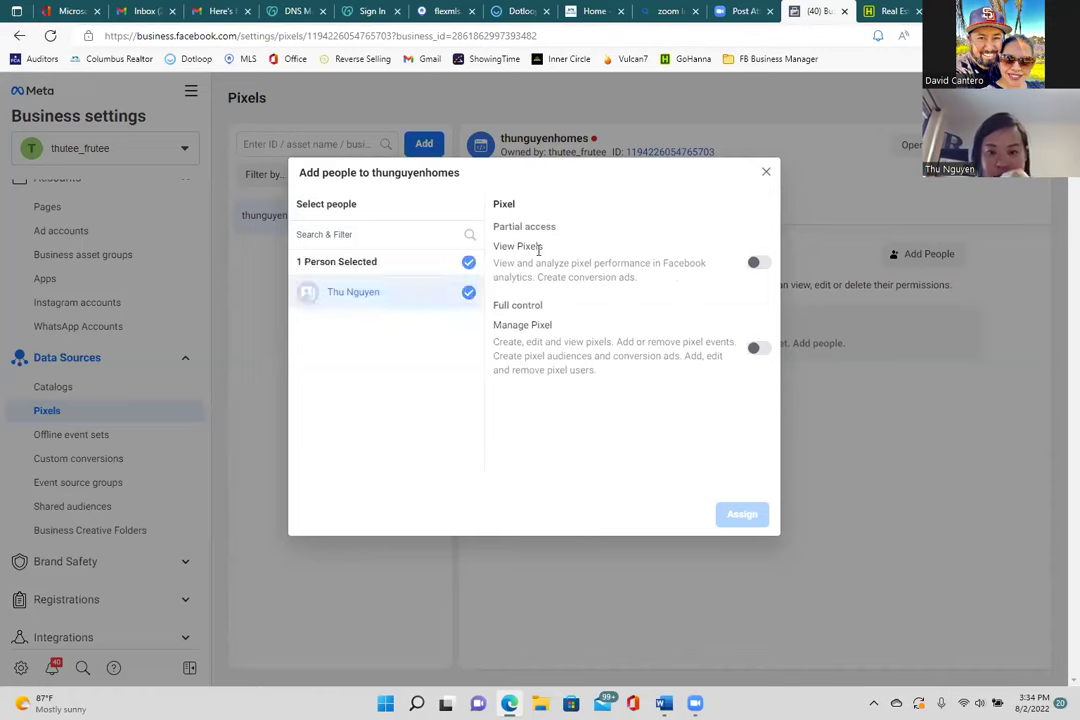
click(760, 348)
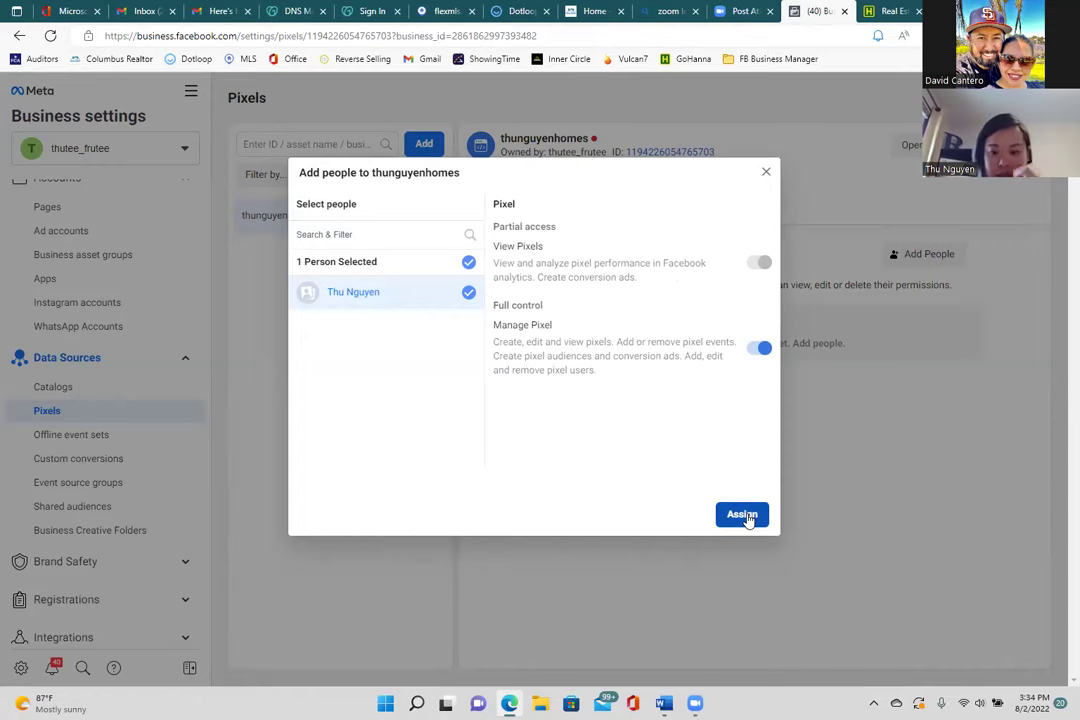
click(745, 517)
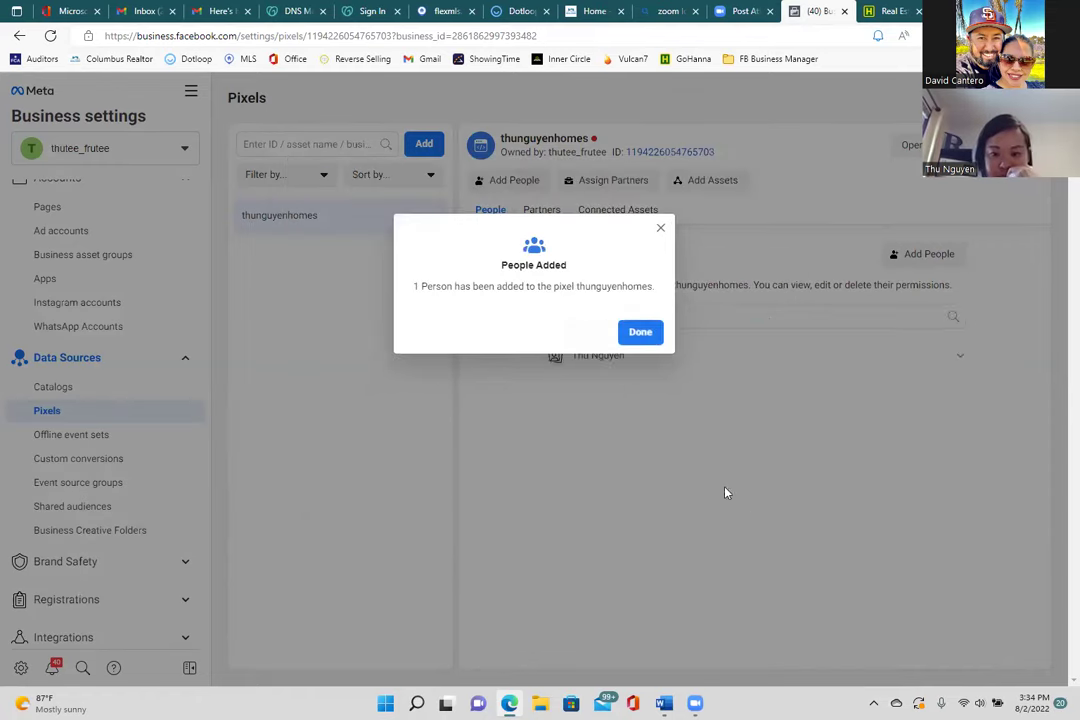
click(641, 335)
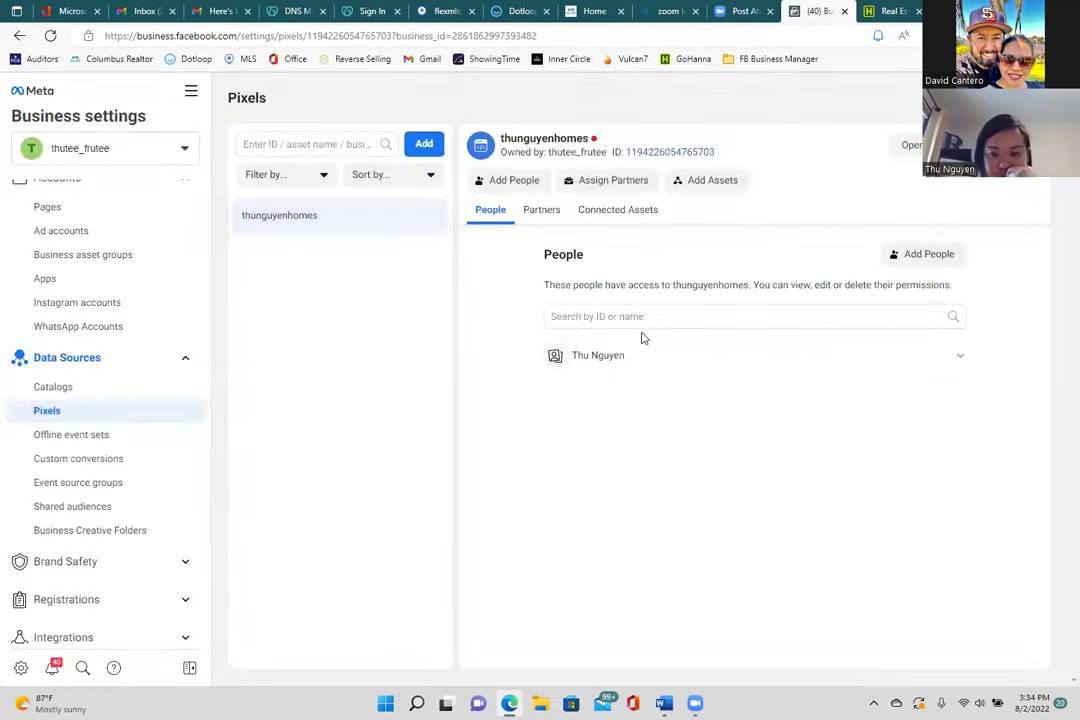
Connect the thunguyenhomes ad account to the pixel
click(703, 186)
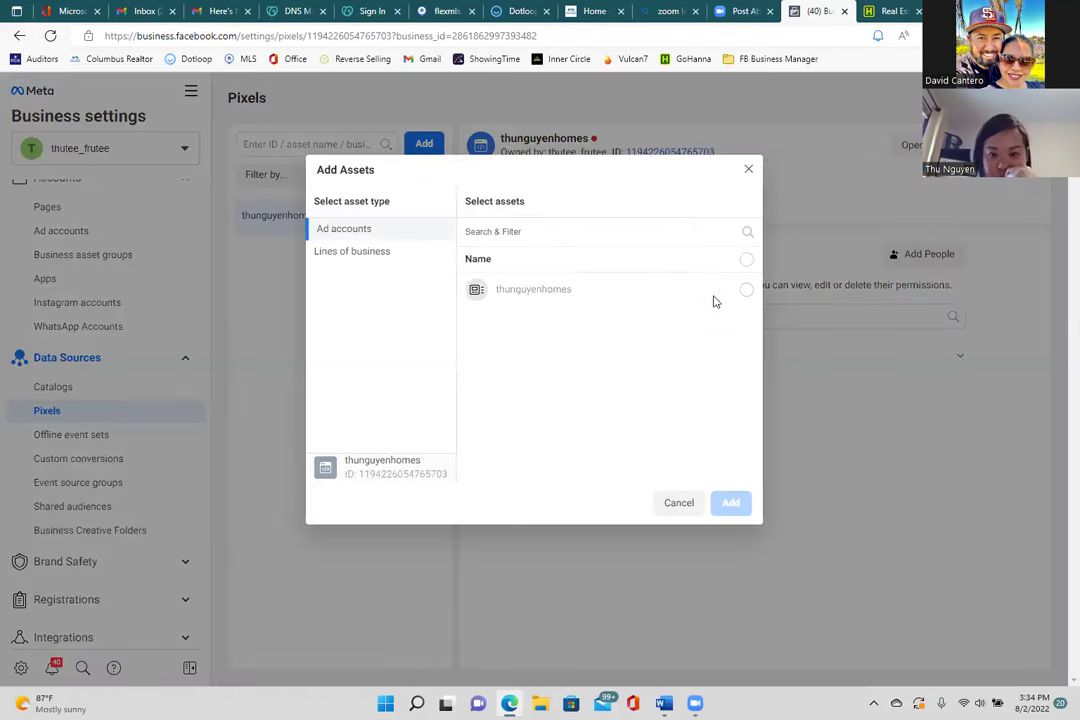
click(746, 291)
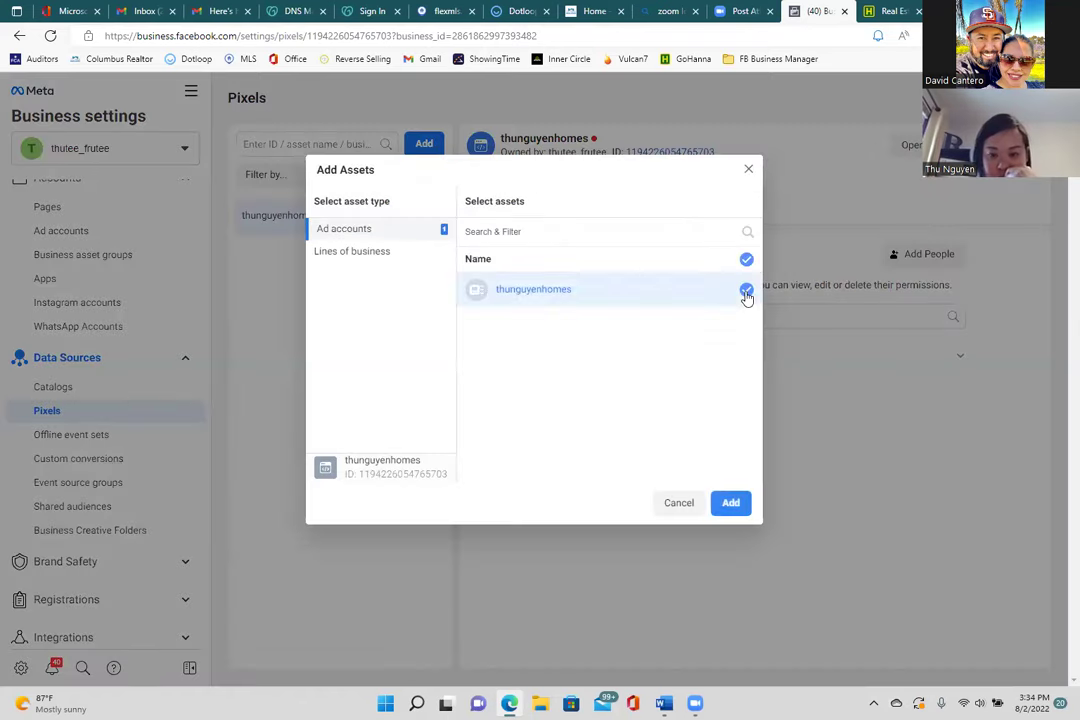
click(730, 503)
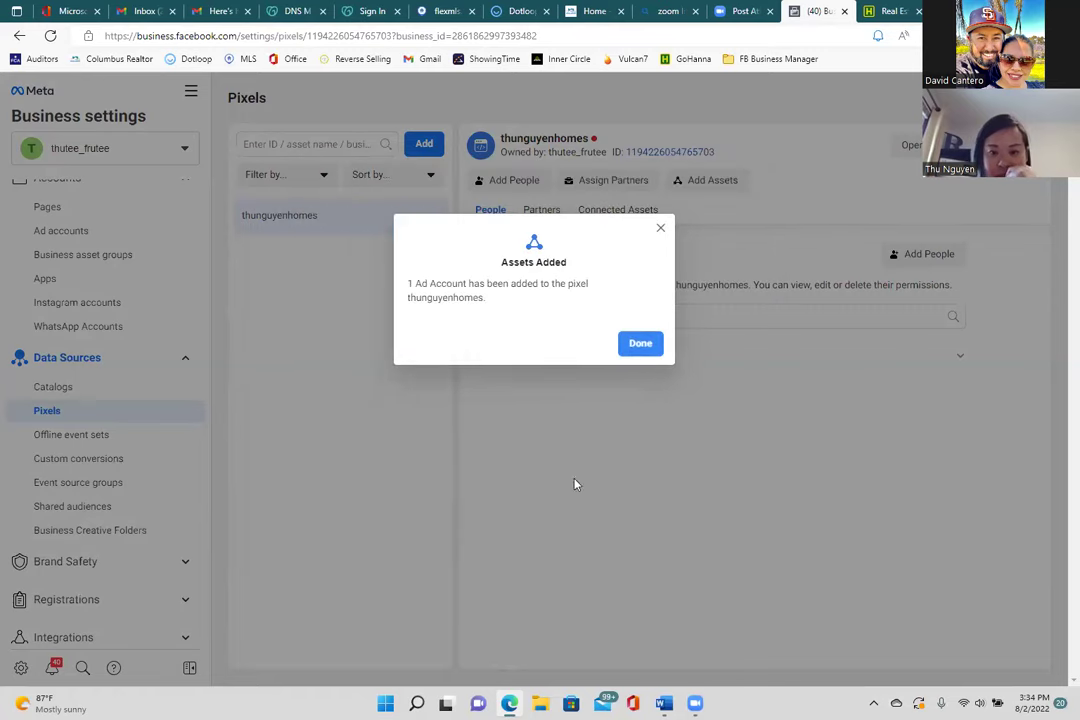
Dismiss the assets confirmation and go to Domains under Brand Safety, closing a stray new-pixel dialog
click(641, 344)
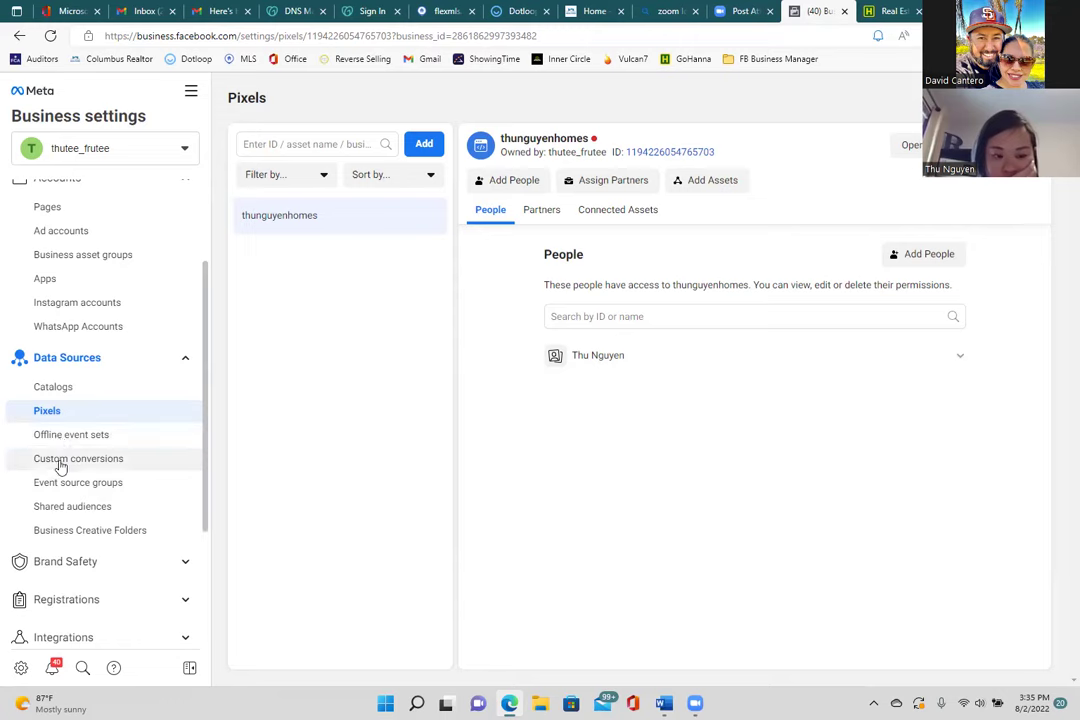
click(56, 566)
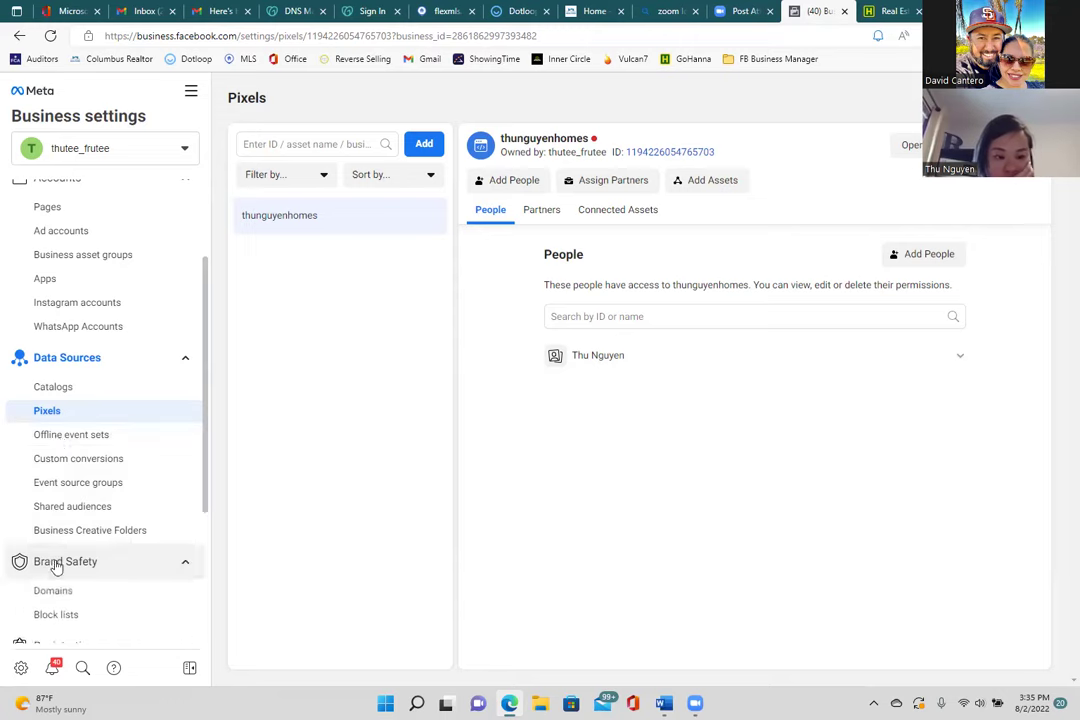
scroll(108, 545, down, 1)
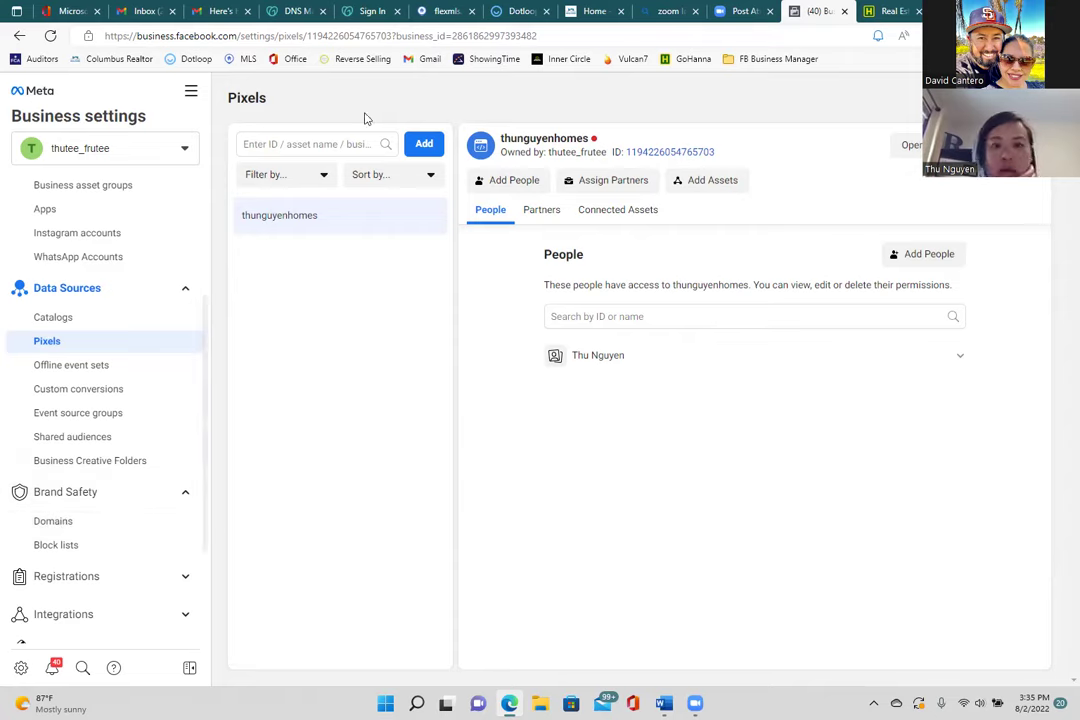
click(426, 146)
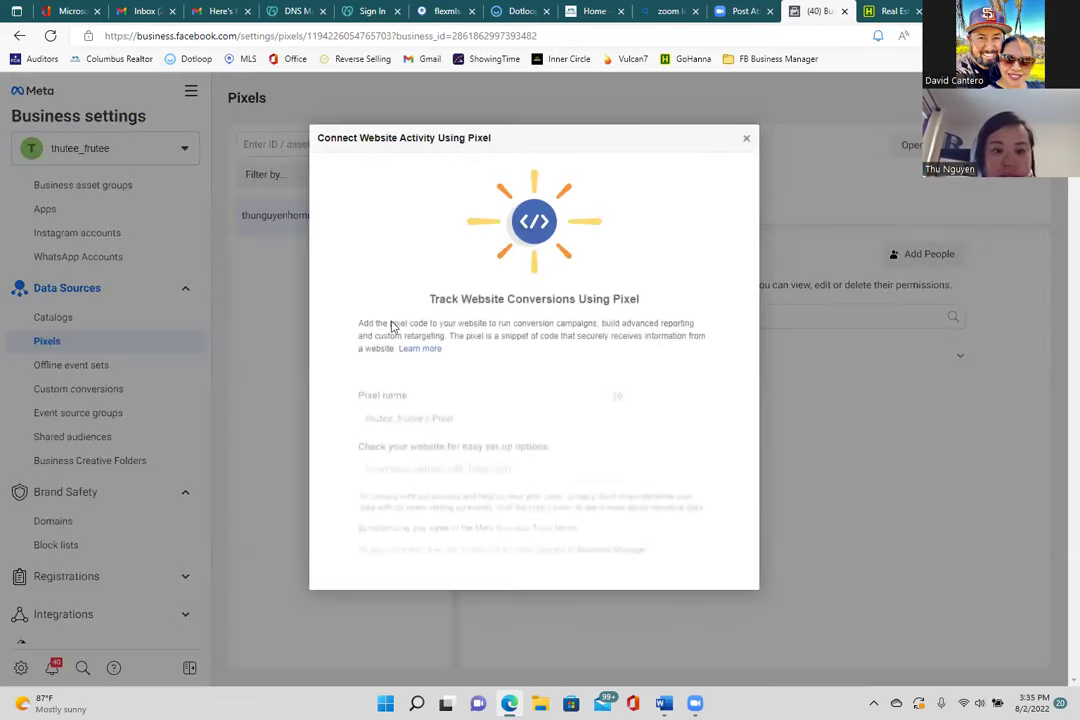
click(749, 146)
click(55, 522)
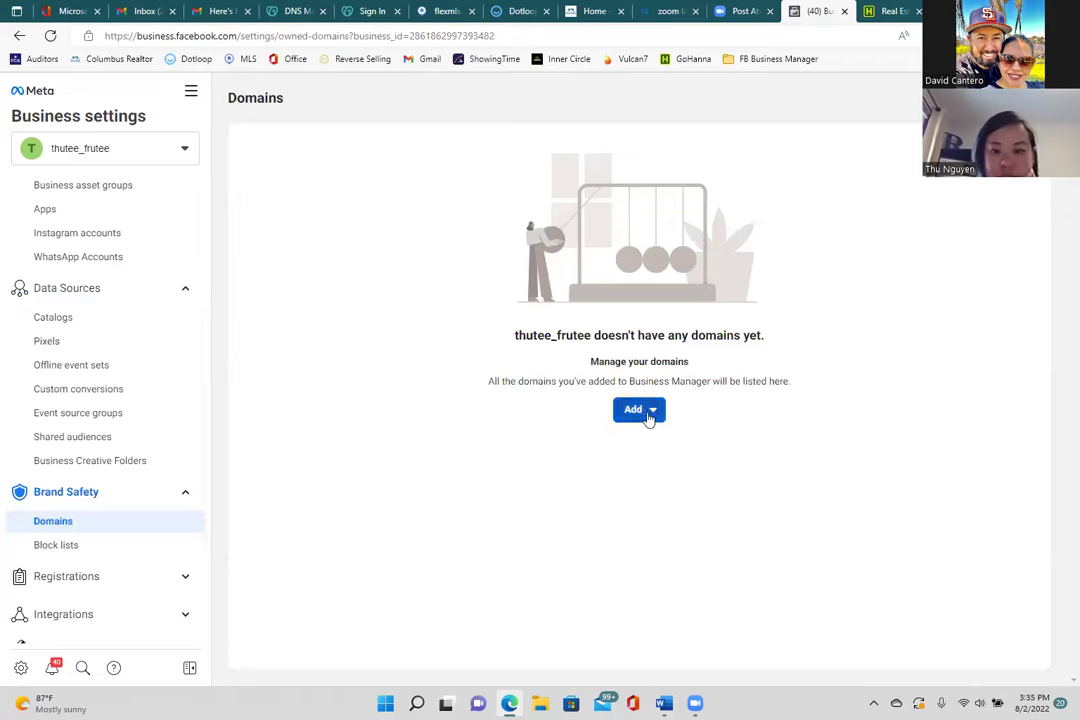
Start creating a new domain and enter thunguyenhomes.com as the domain
click(644, 416)
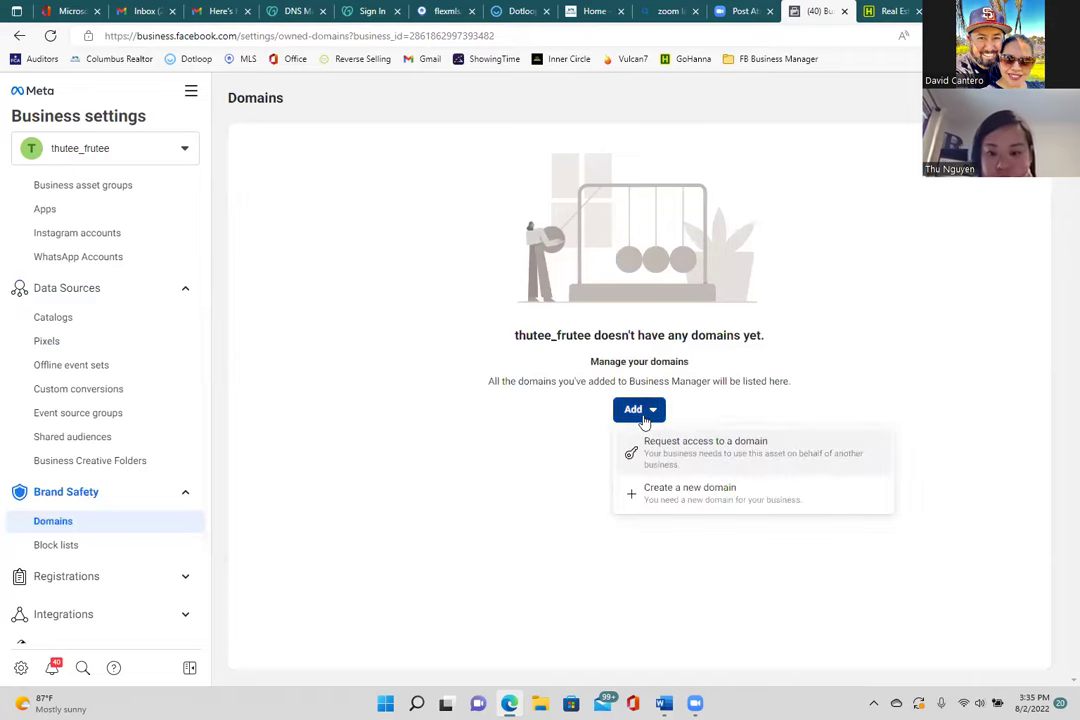
click(694, 494)
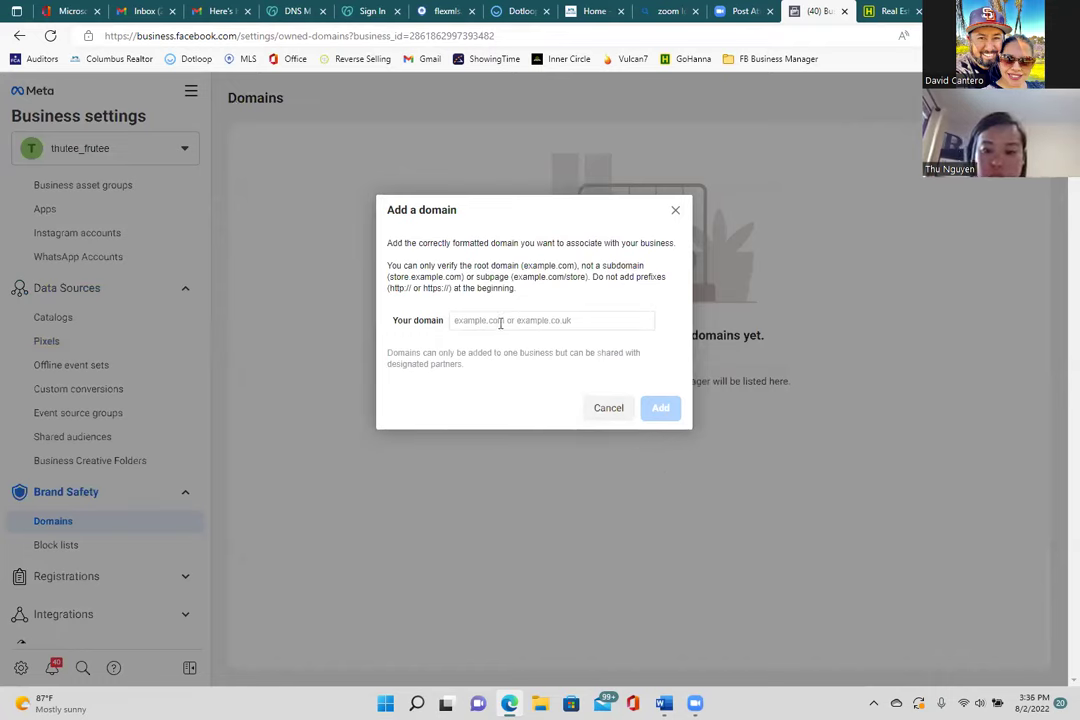
click(500, 321)
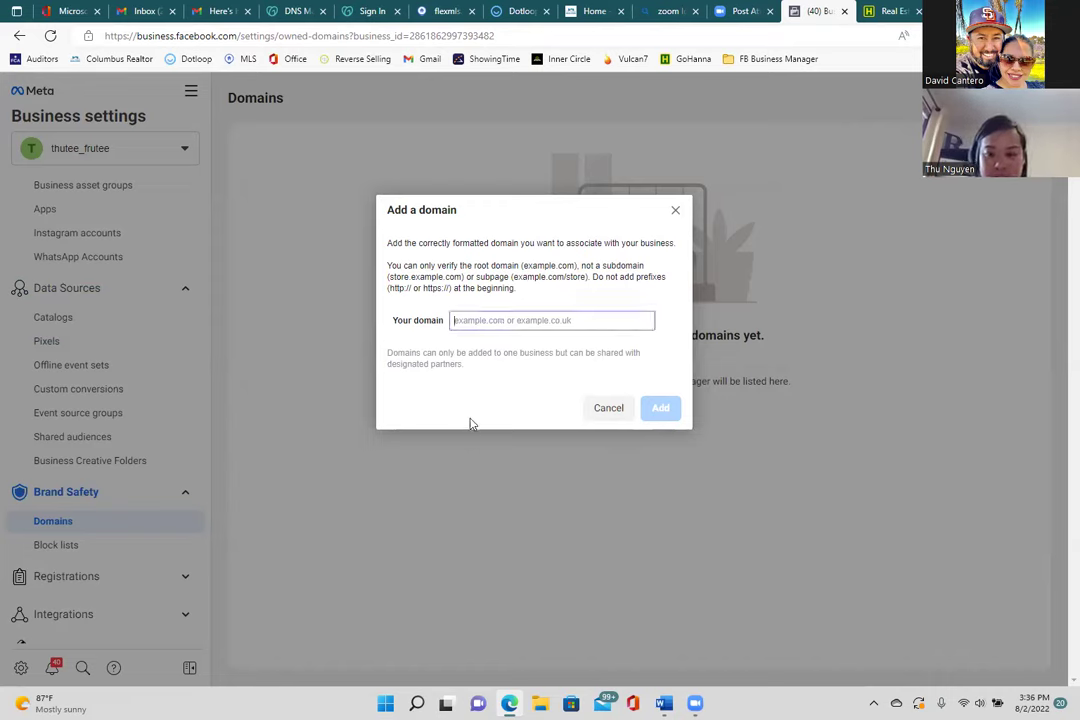
text(th)
key(Escape)
key(BackSpace)
key(BackSpace)
text(thunguyenh)
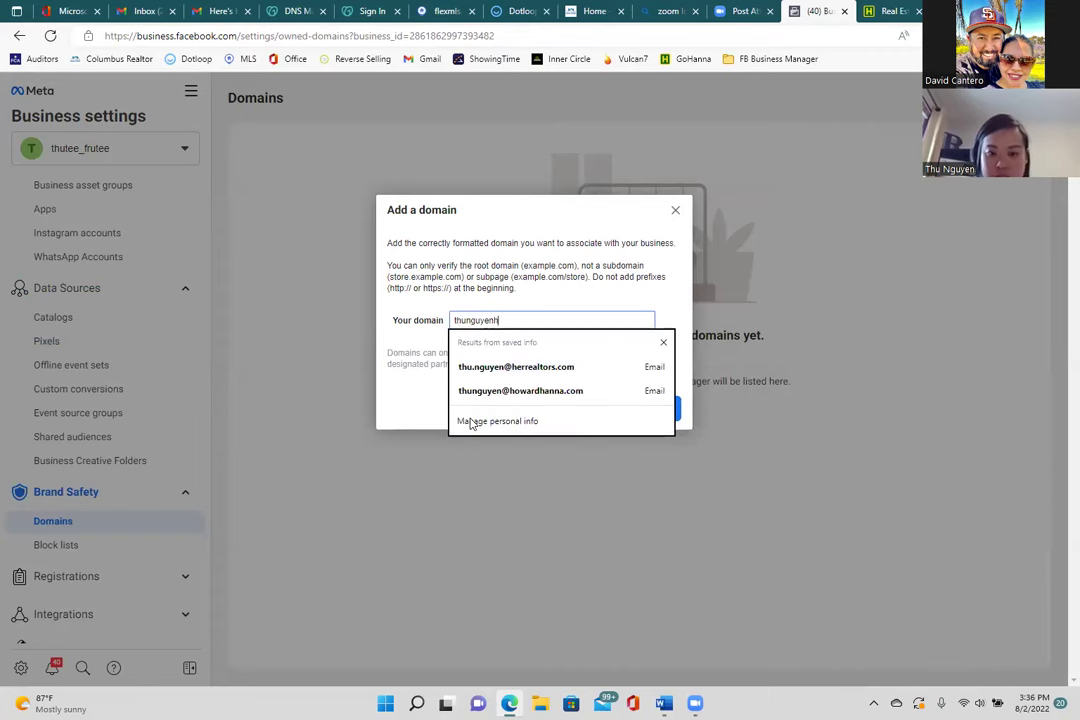
text(omes.com)
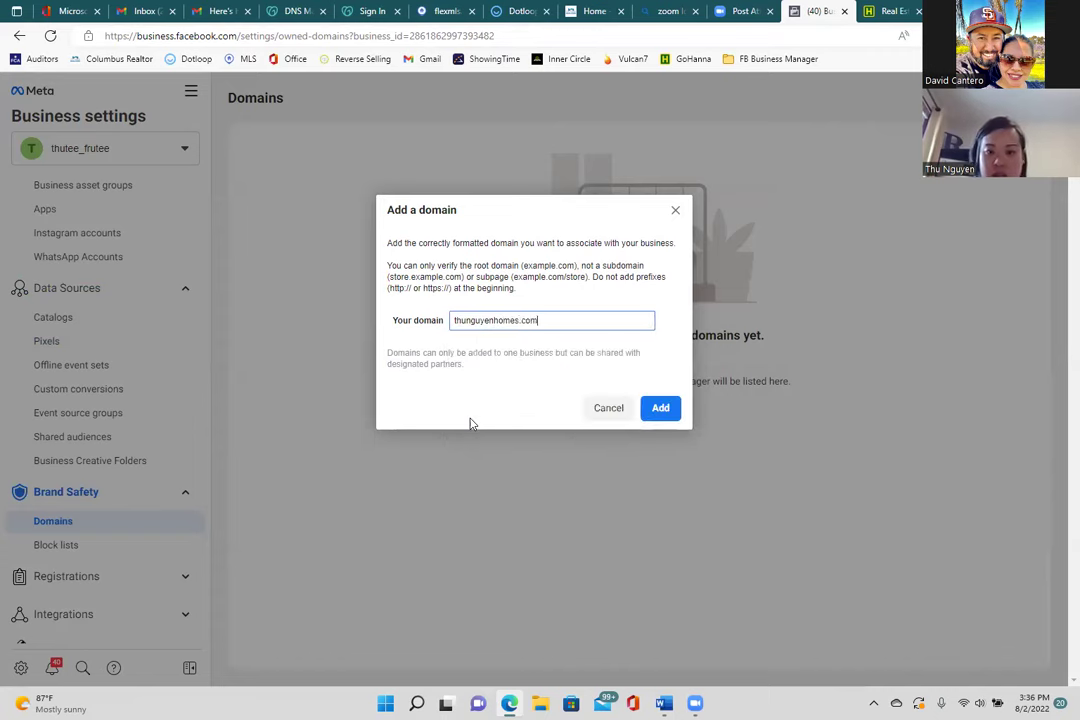
Add thunguyenhomes.com to the business's domains and wait for its verification page
click(661, 416)
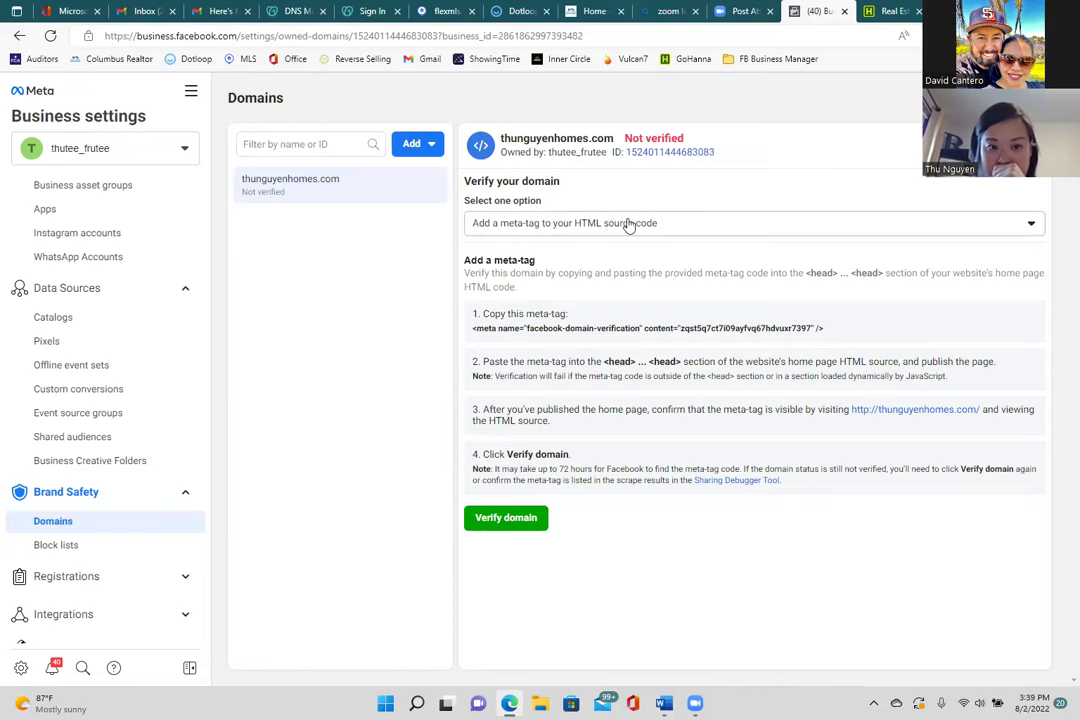
Choose DNS TXT record verification, copy its verification string, and go to the GoDaddy DNS tab
click(677, 229)
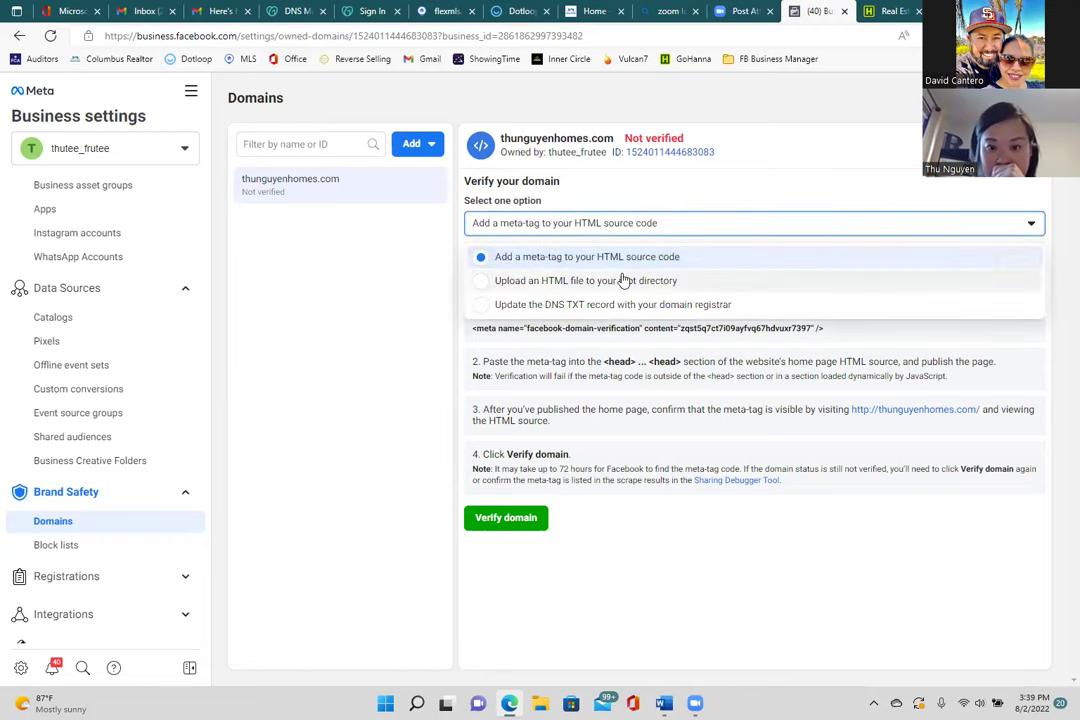
click(481, 308)
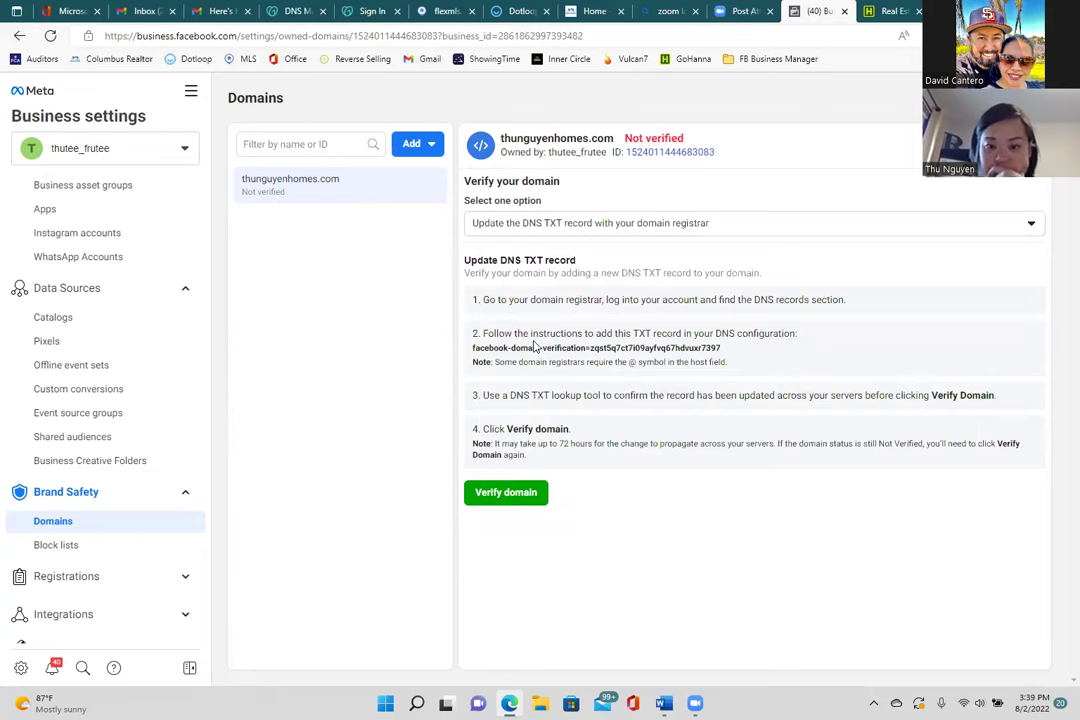
click(619, 358)
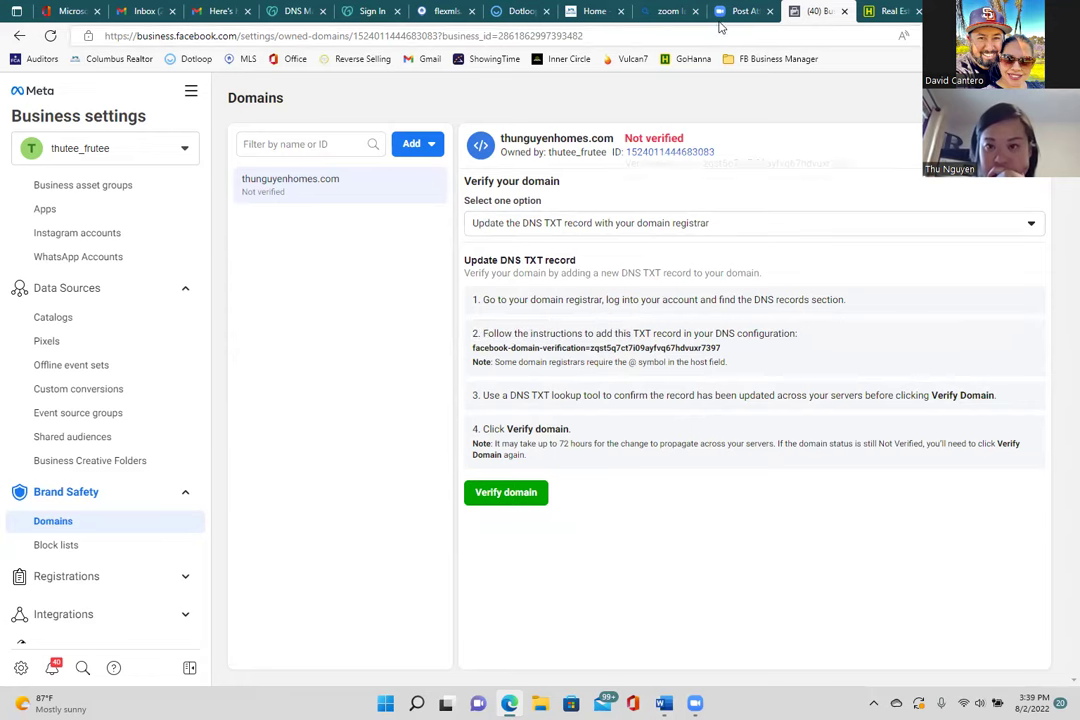
click(296, 12)
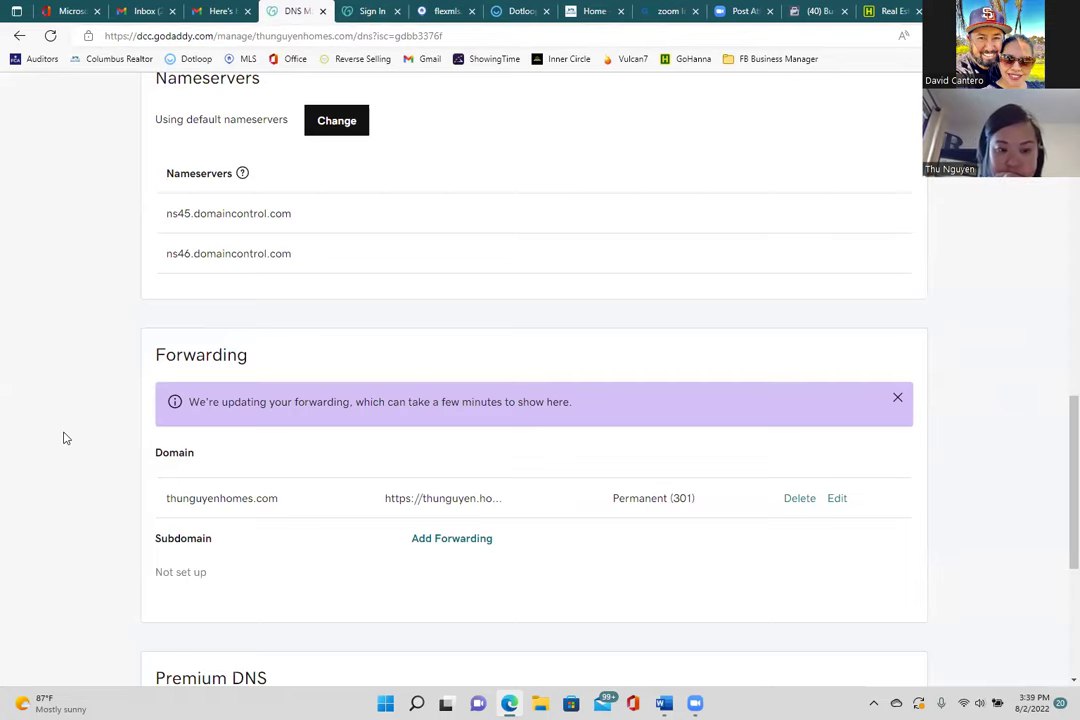
Start a new DNS record for thunguyenhomes.com and set its type to TXT
scroll(65, 438, down, 1)
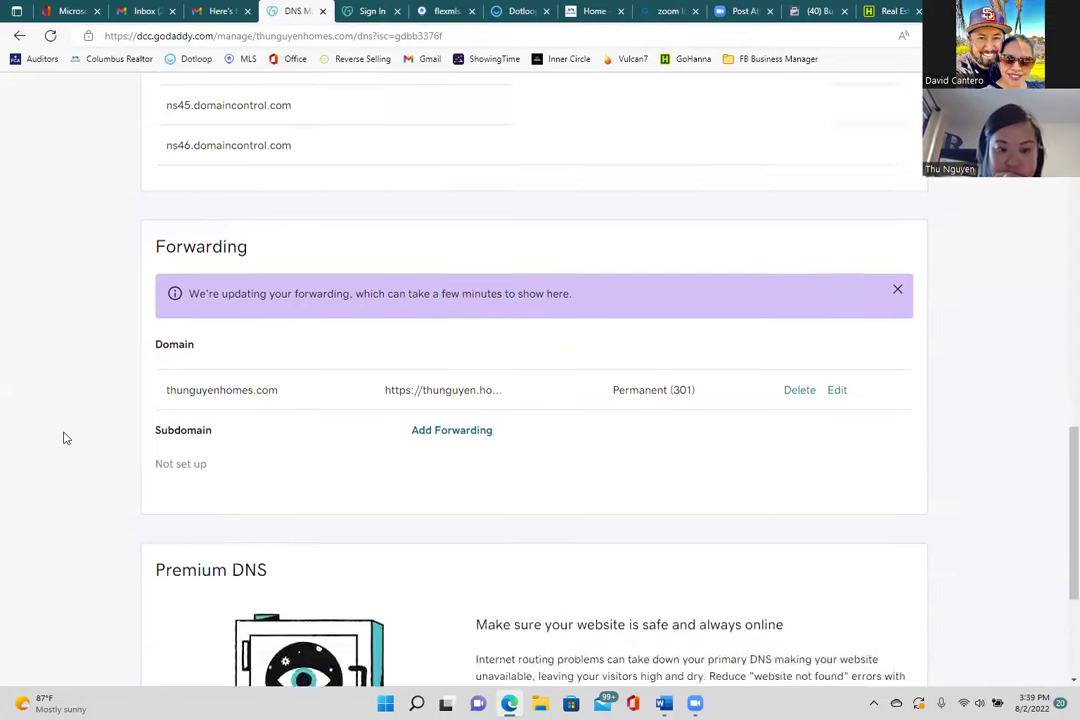
scroll(65, 438, up, 15)
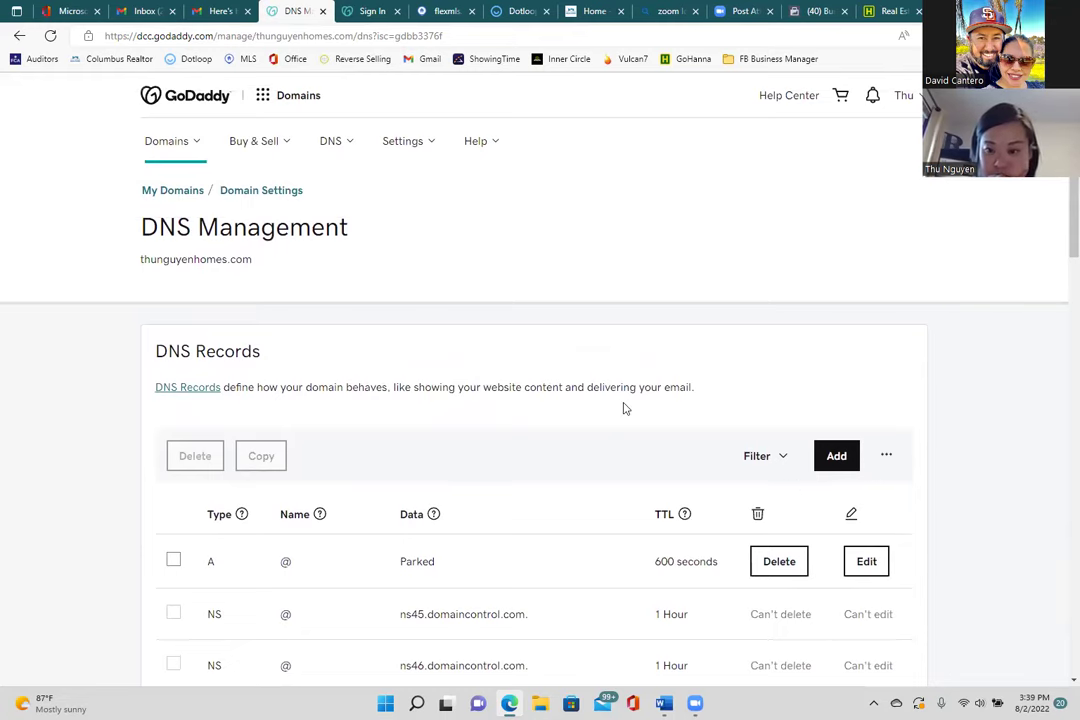
click(835, 456)
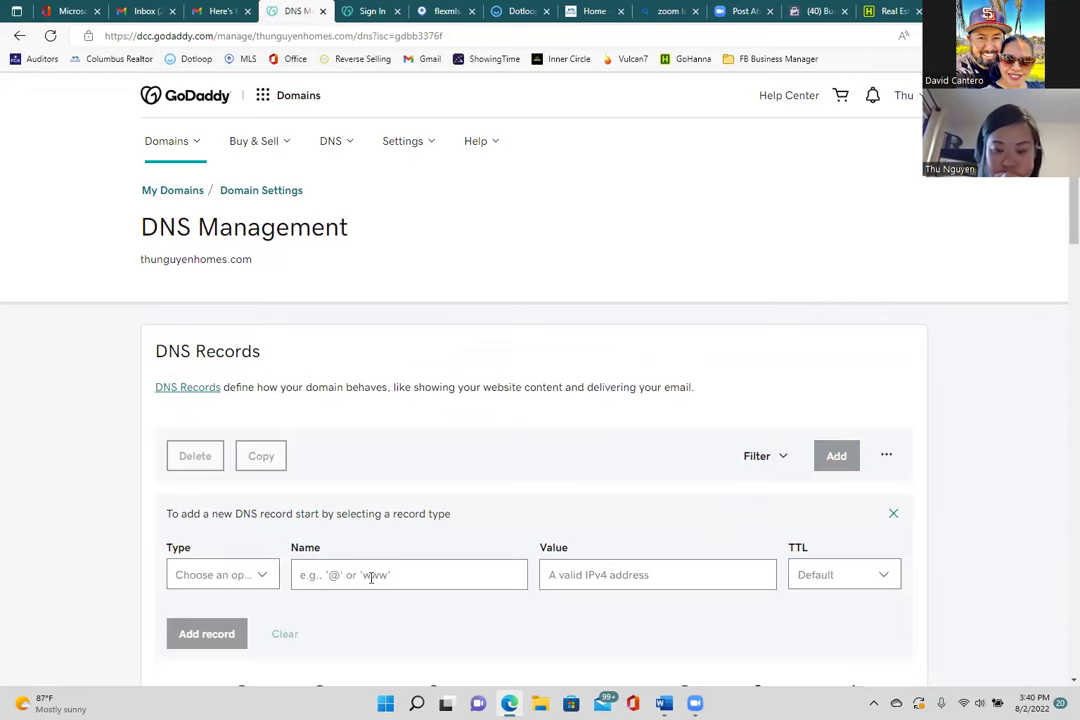
click(265, 585)
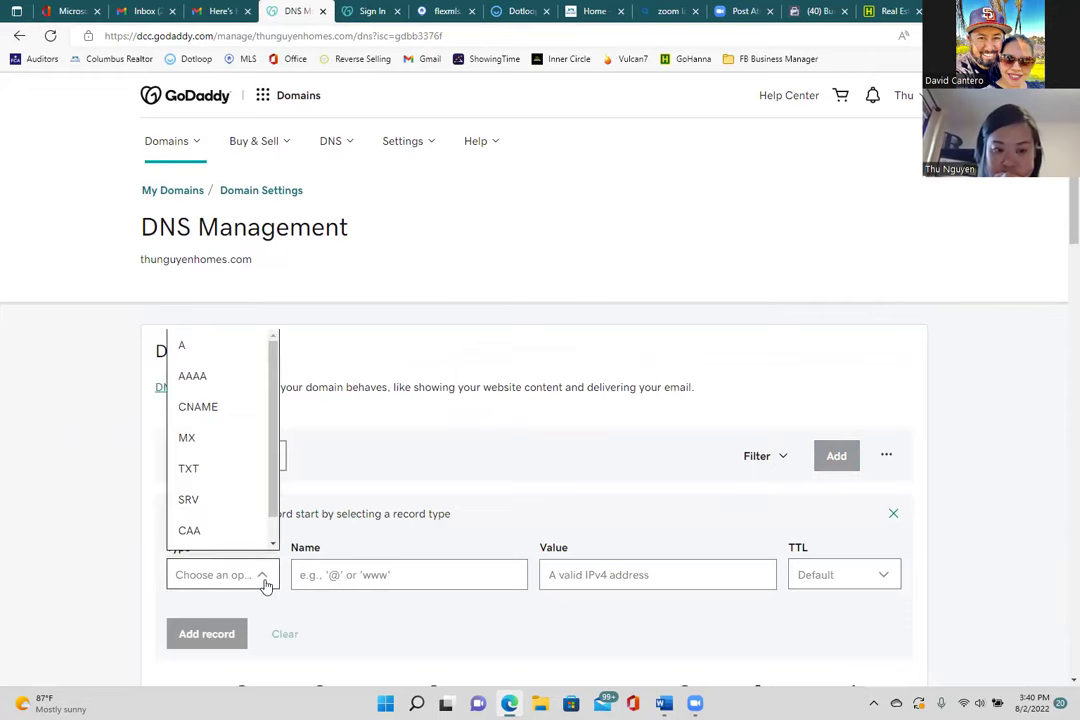
click(234, 470)
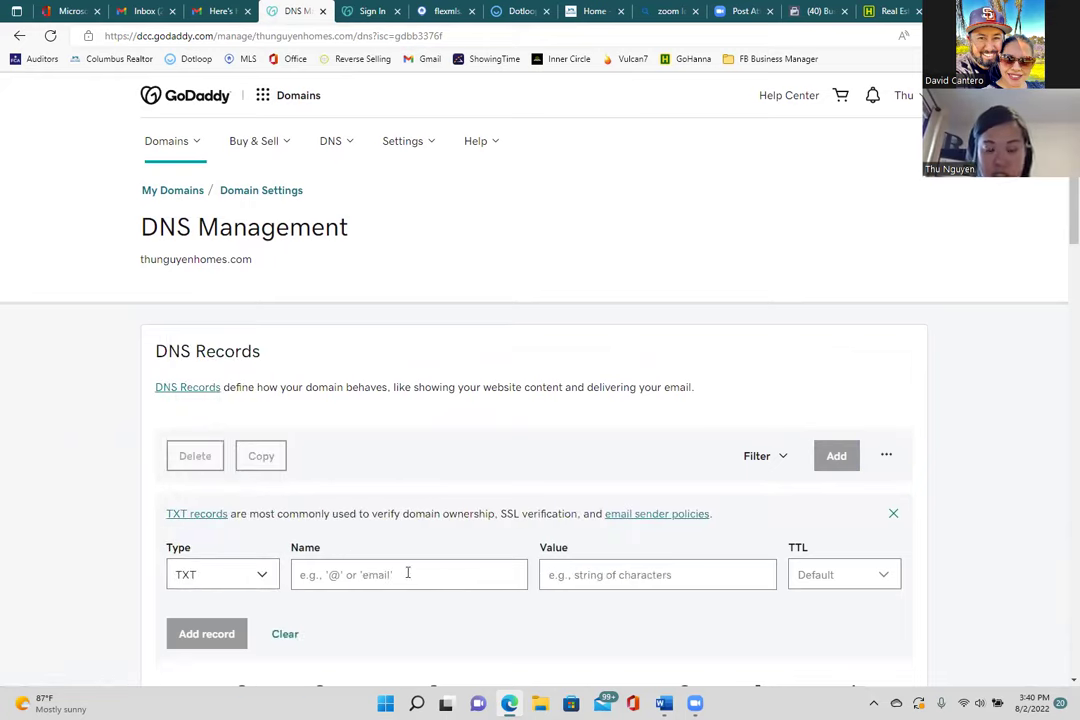
Set the record Name to @, paste the facebook-domain-verification value, and save the record
click(407, 573)
key(ctrl+2)
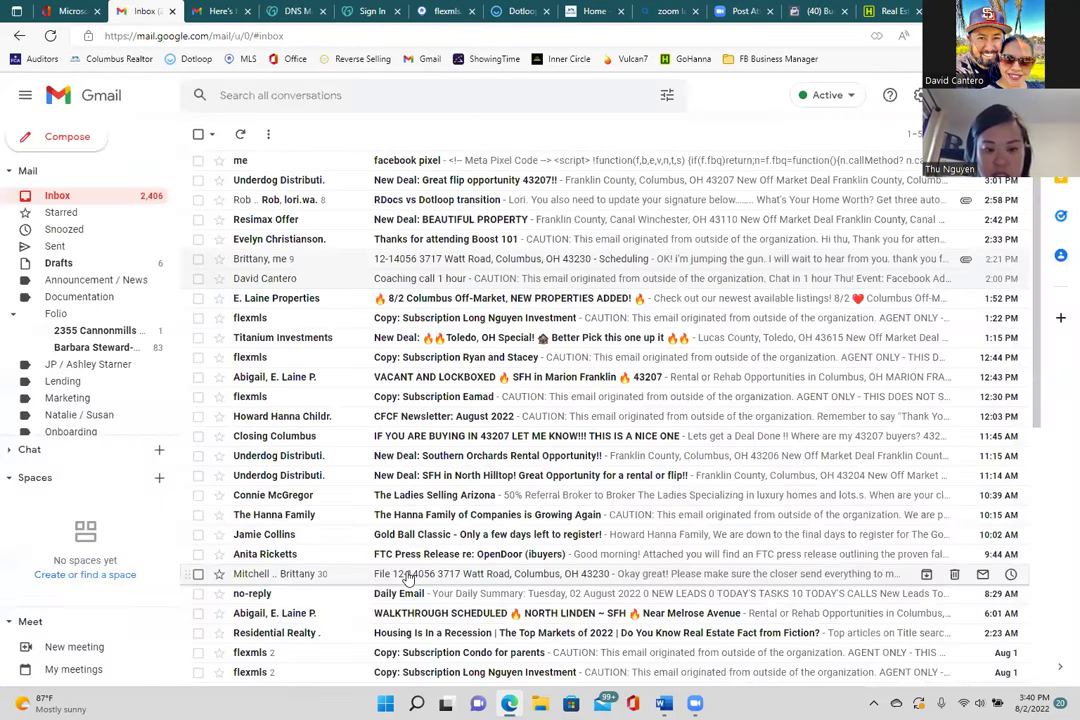
click(297, 11)
click(367, 576)
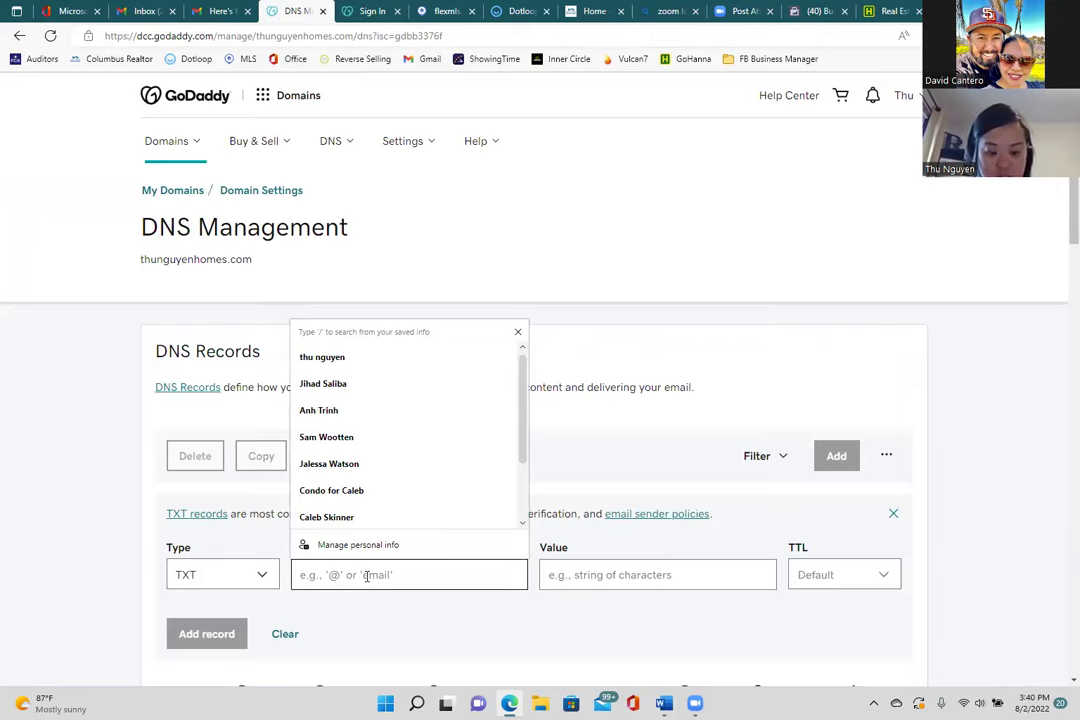
text(@)
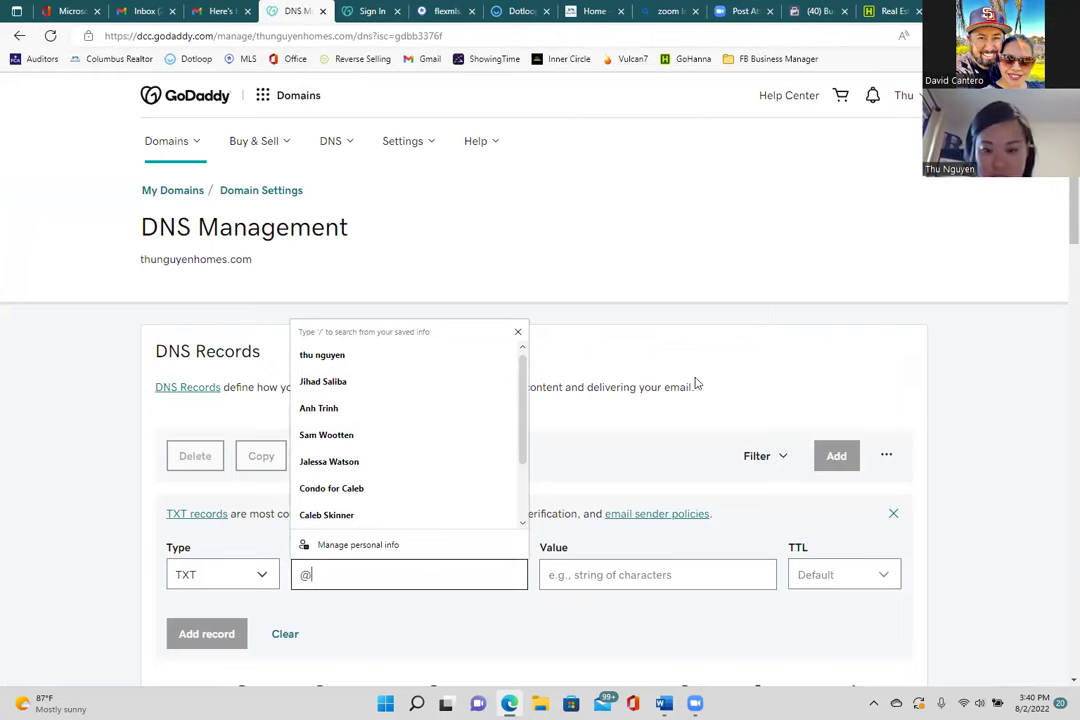
click(665, 375)
click(566, 580)
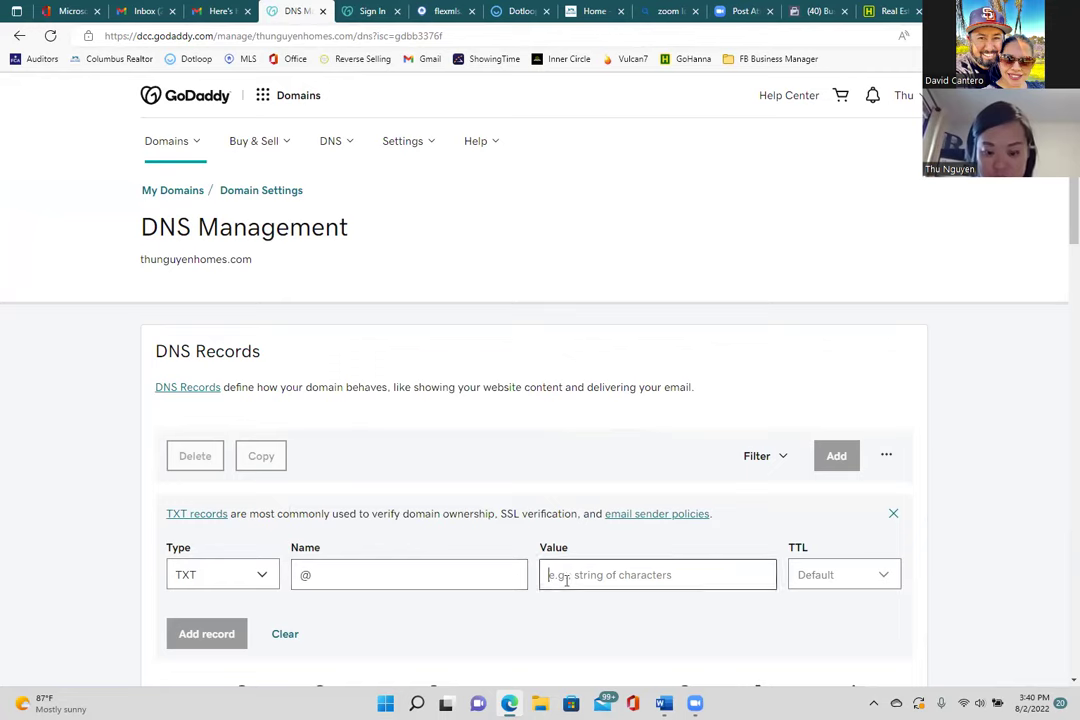
key(ctrl+v)
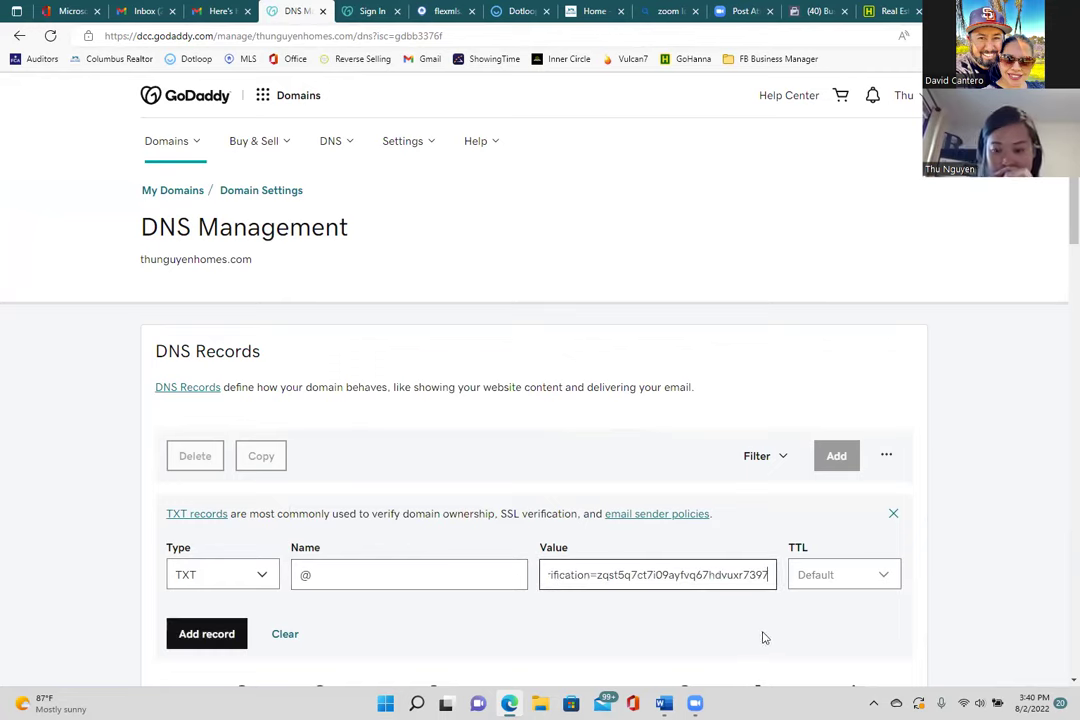
click(231, 634)
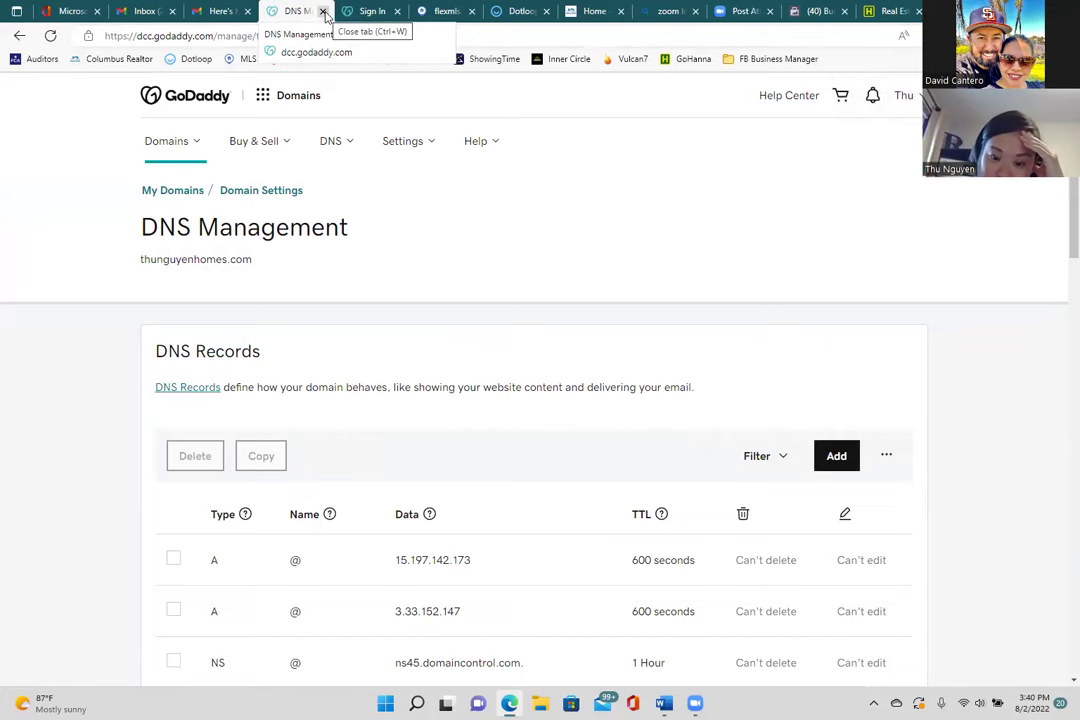
Close the GoDaddy tabs and verify thunguyenhomes.com in Business Settings, retrying after the mismatch
click(324, 12)
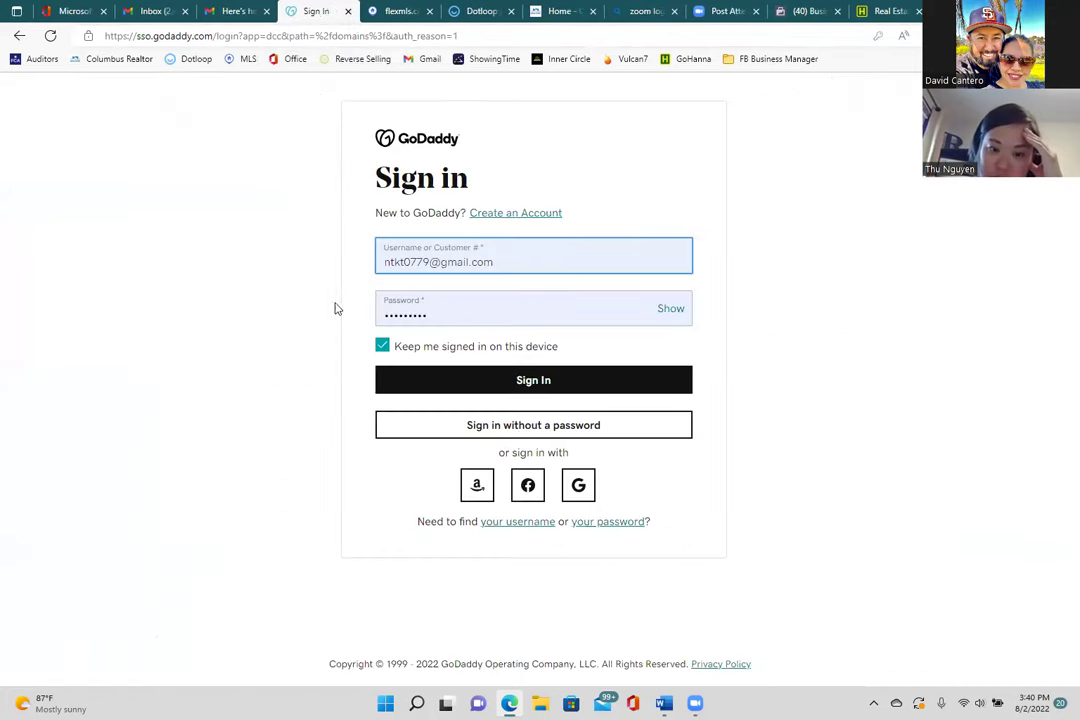
click(348, 11)
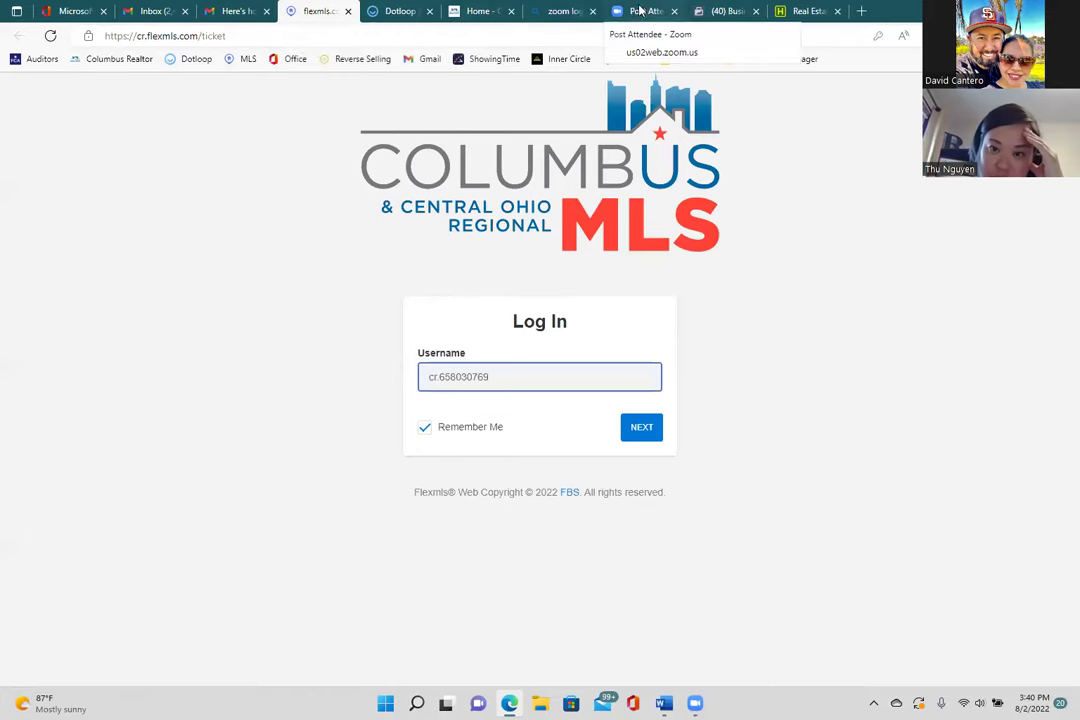
click(722, 11)
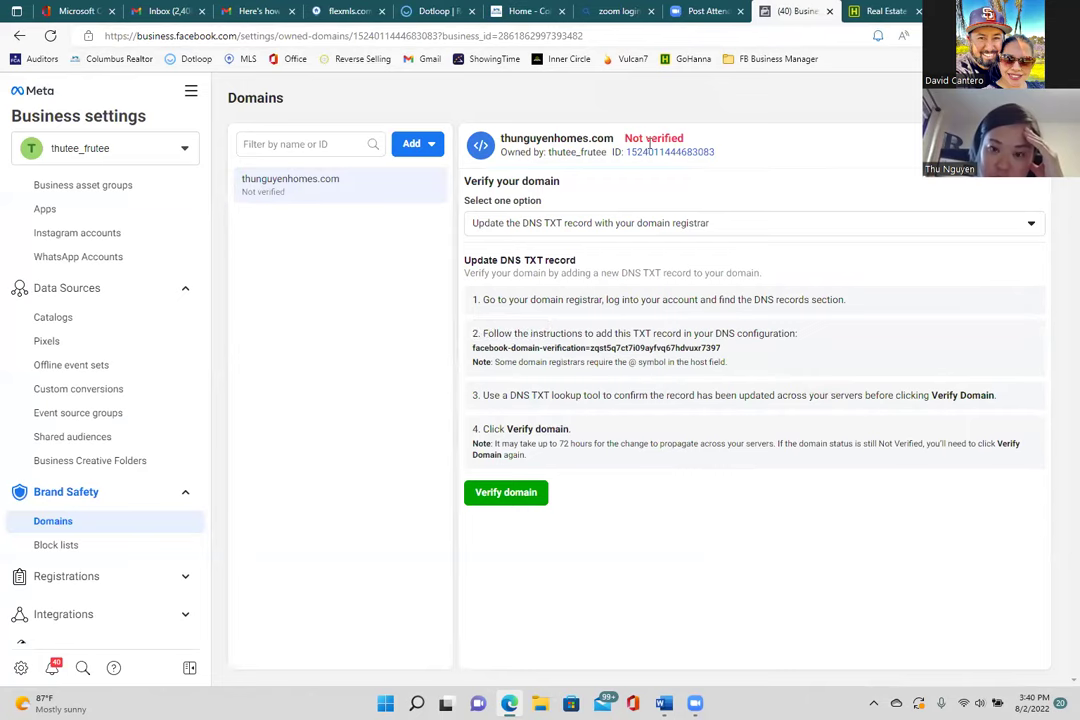
click(506, 491)
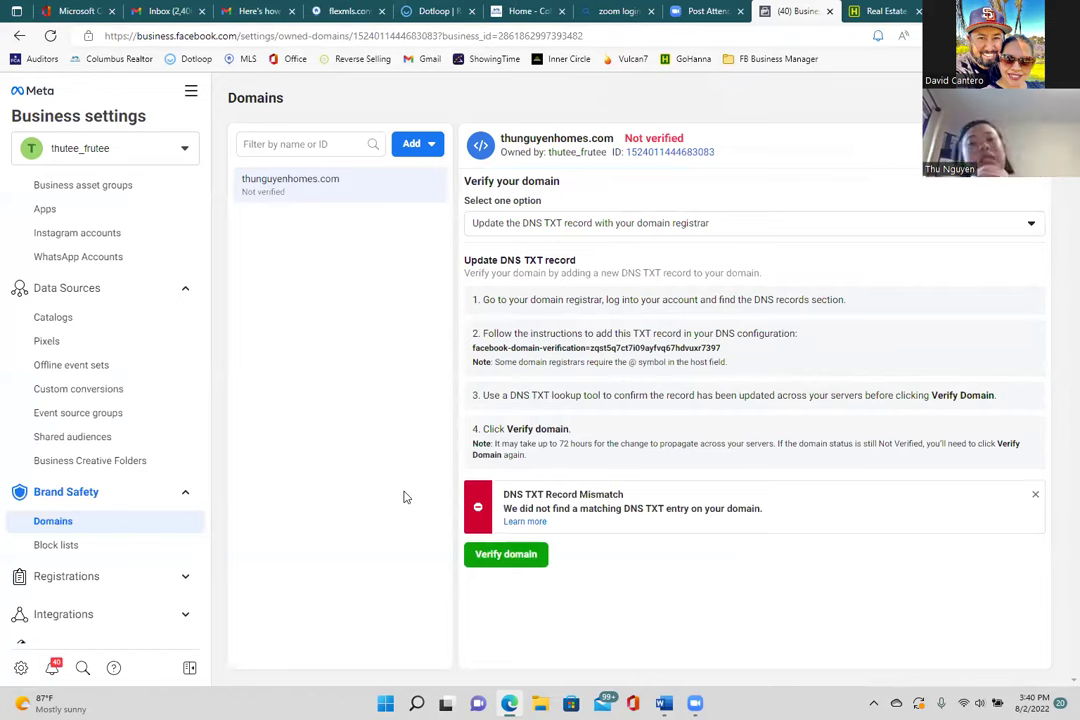
click(487, 562)
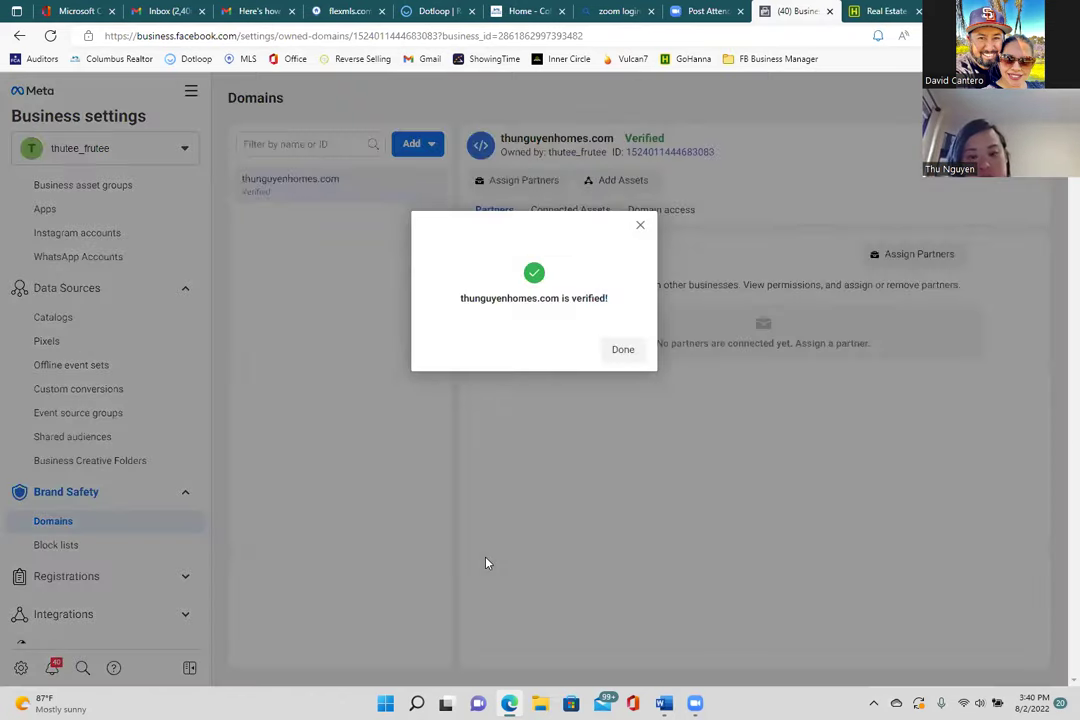
click(641, 355)
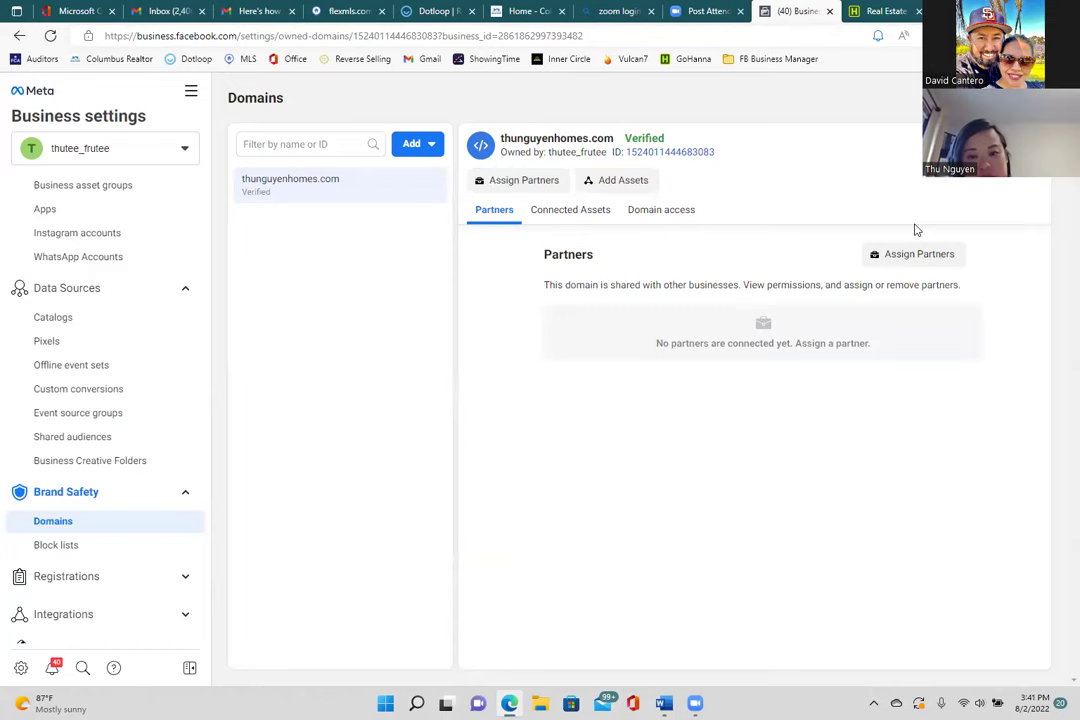
Connect the realtor Page to the verified domain thunguyenhomes.com and dismiss the confirmation
click(617, 182)
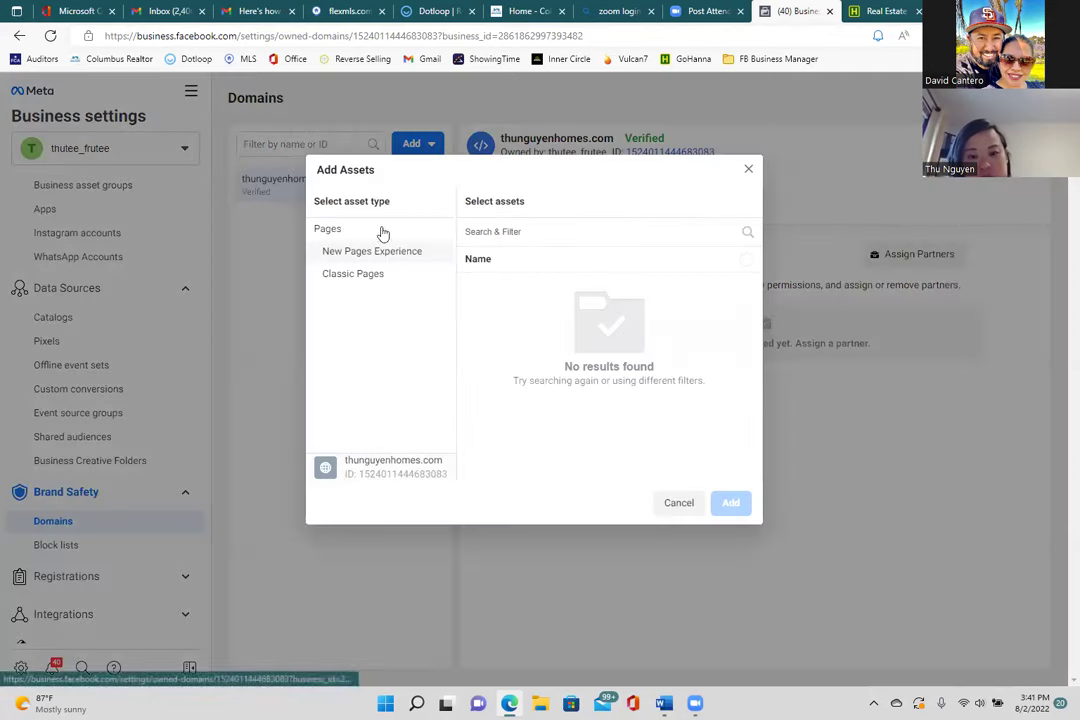
click(335, 281)
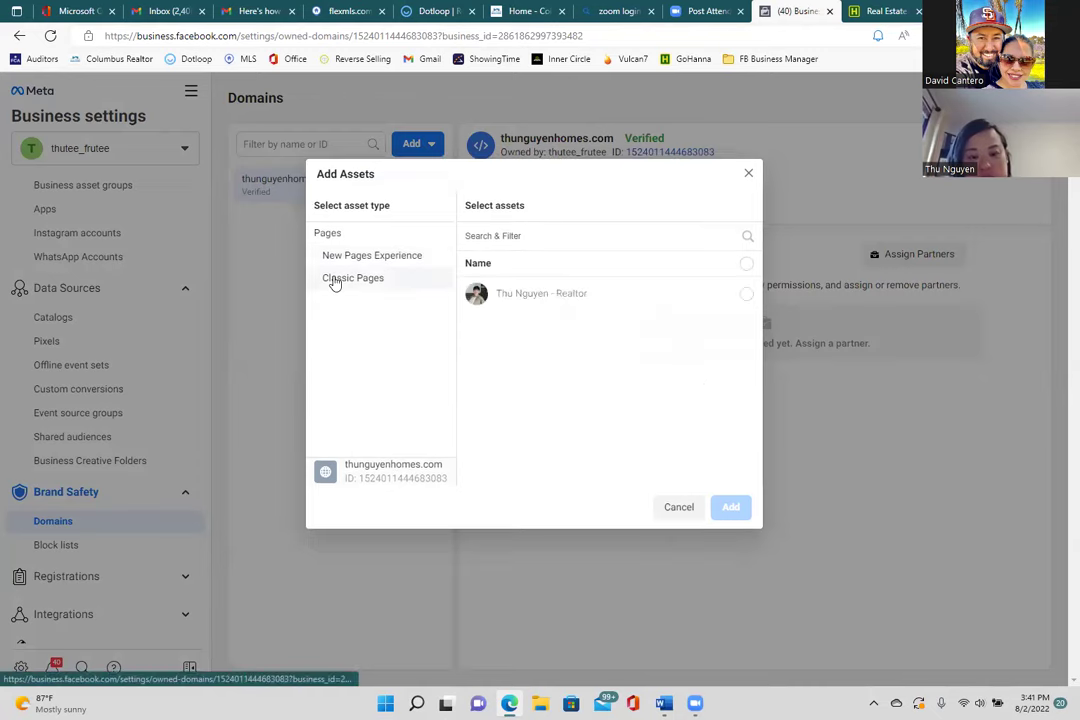
click(746, 296)
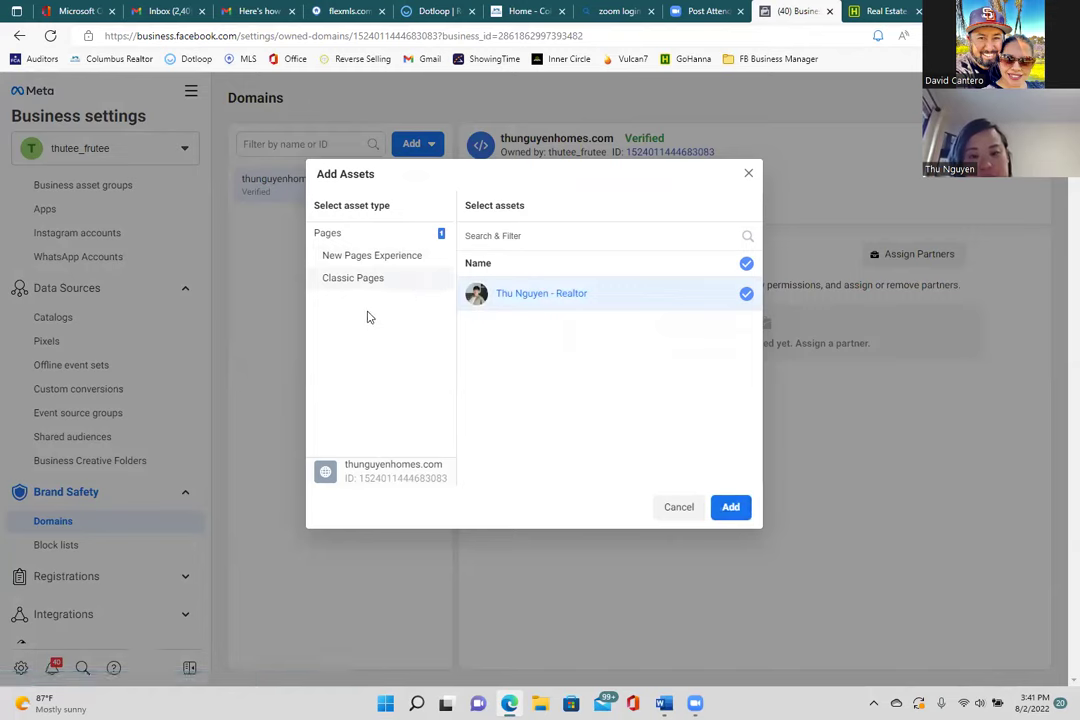
click(730, 509)
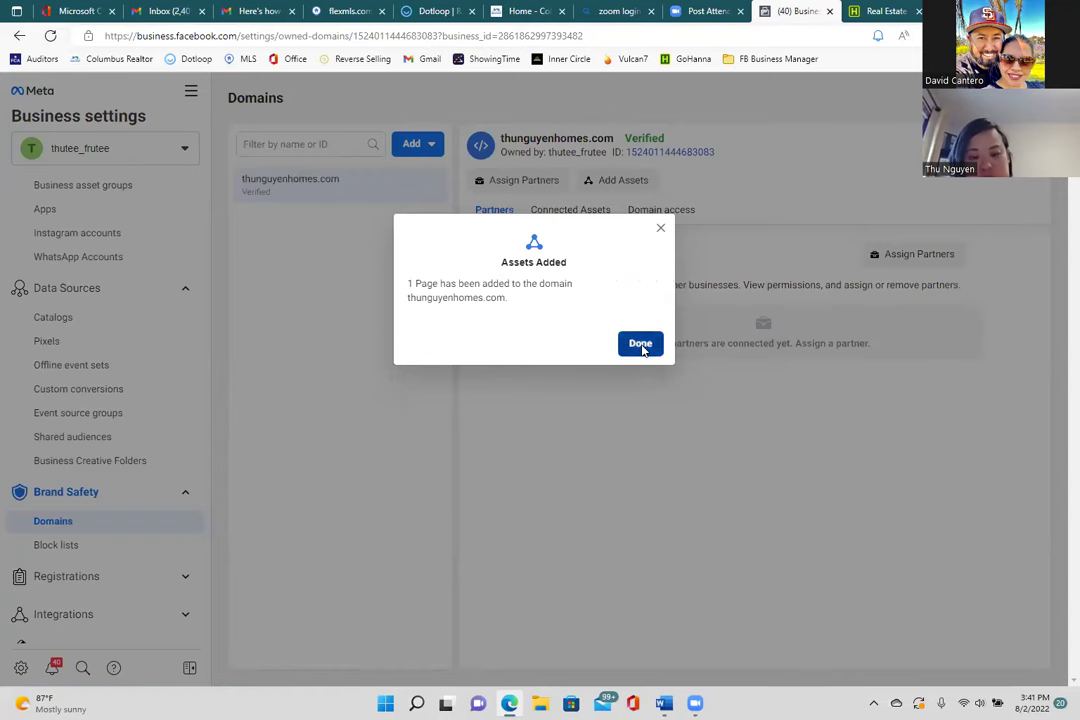
click(645, 344)
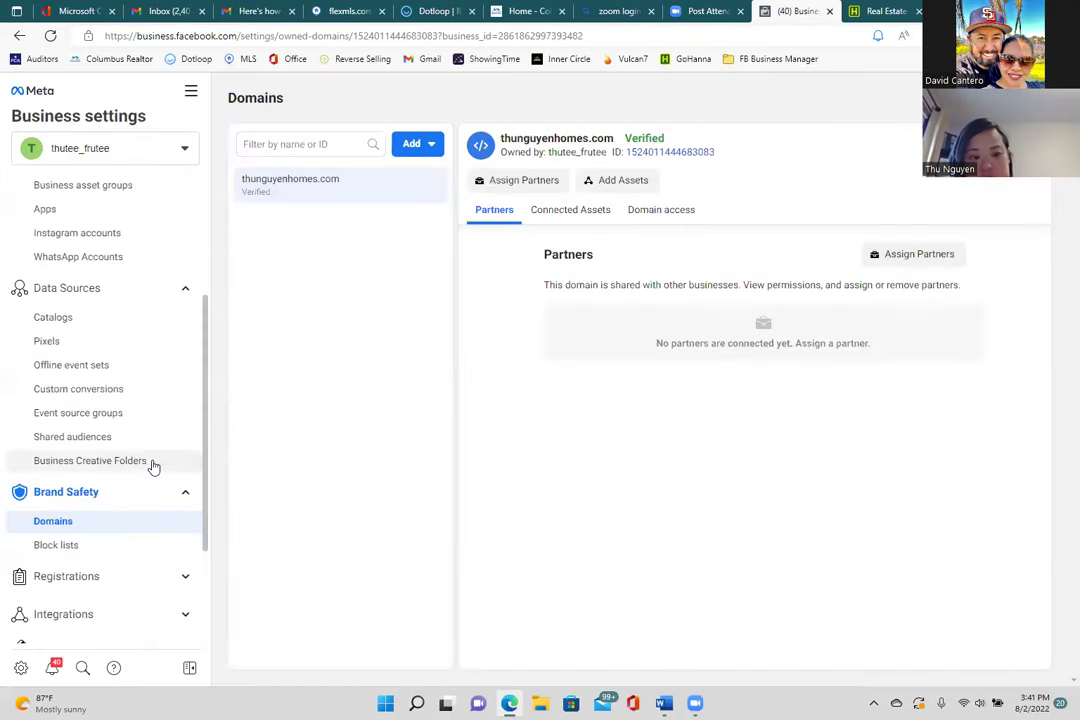
scroll(152, 465, down, 2)
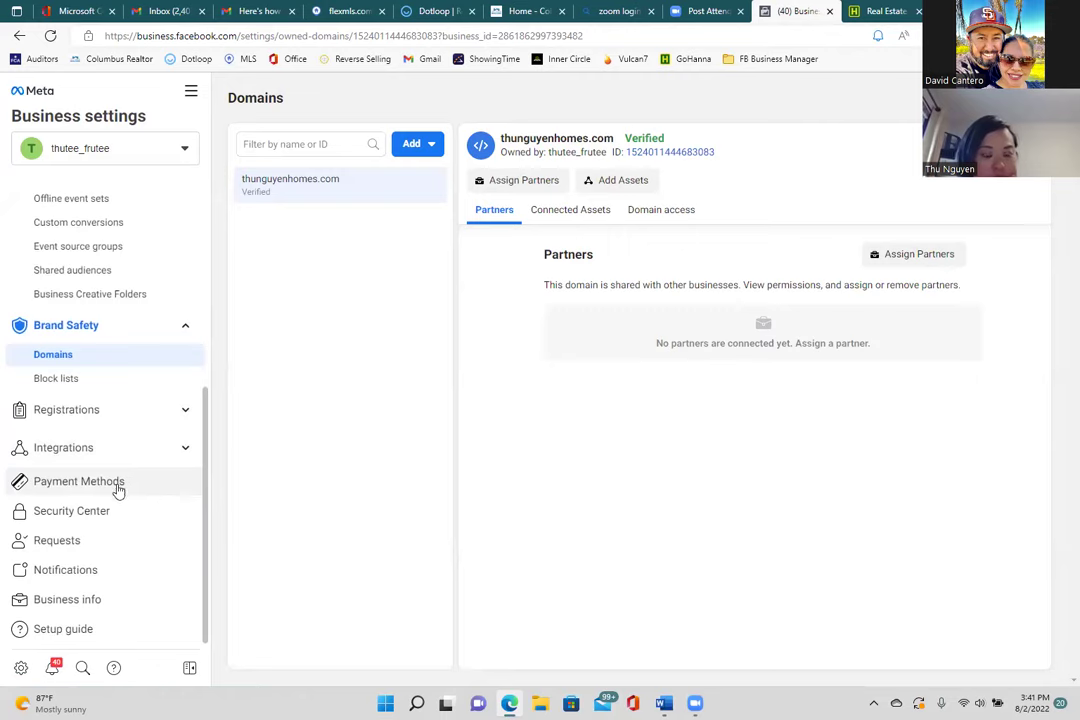
Rename the business to its new homes-brand name with the realtor Page as primary Page
click(89, 603)
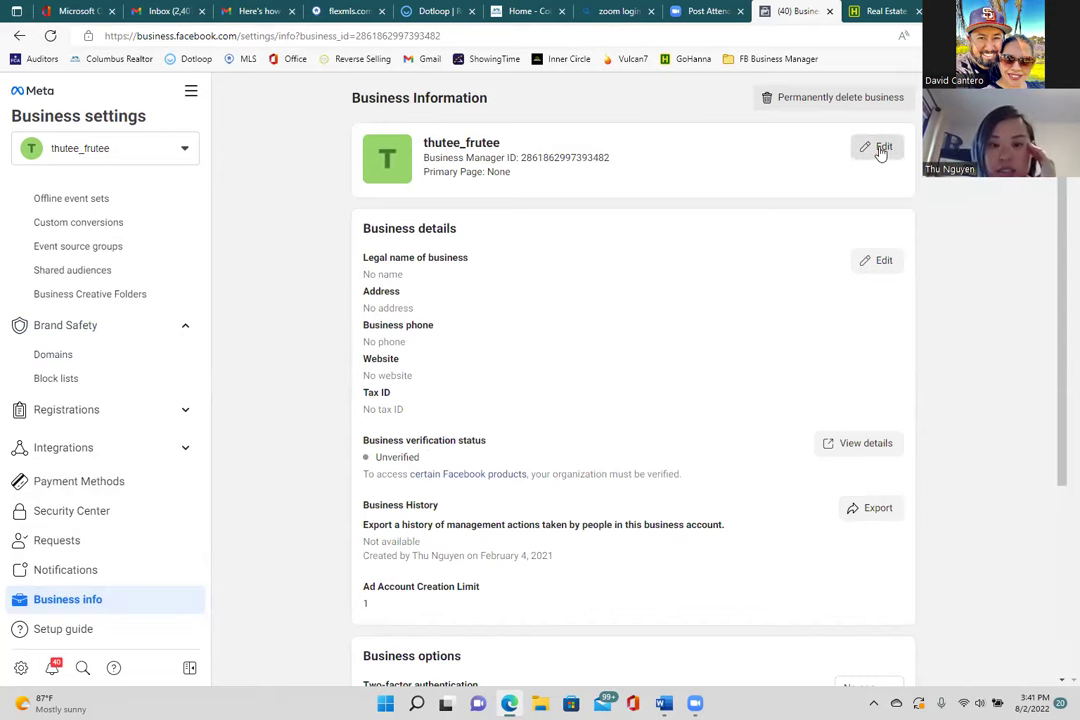
click(880, 150)
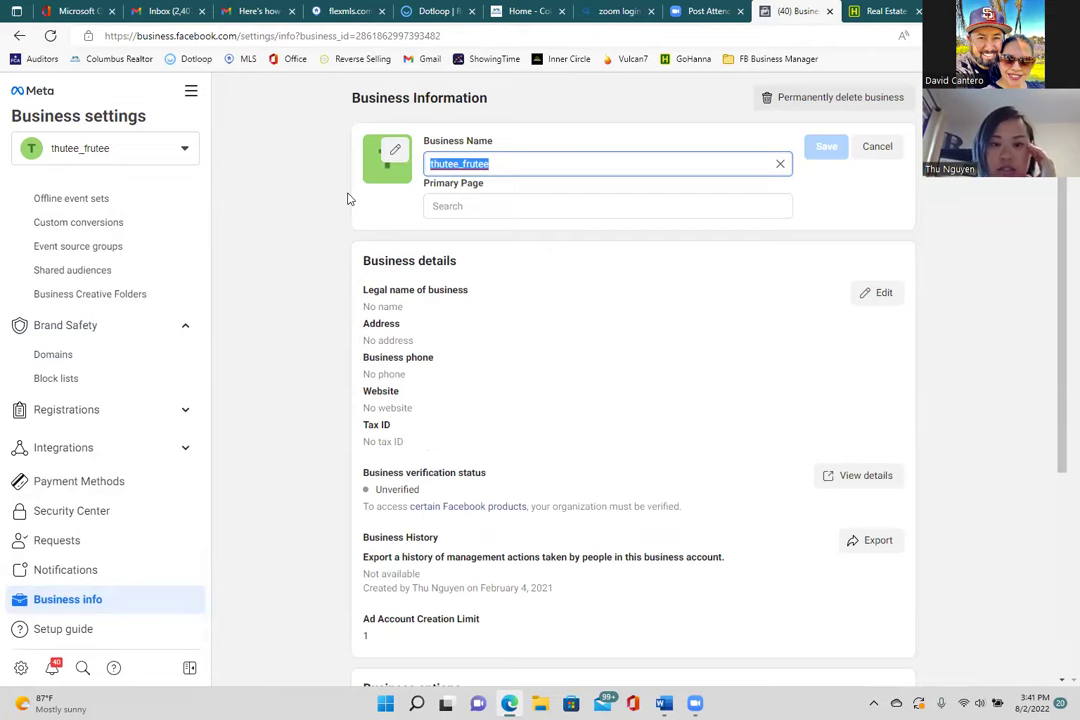
text(T)
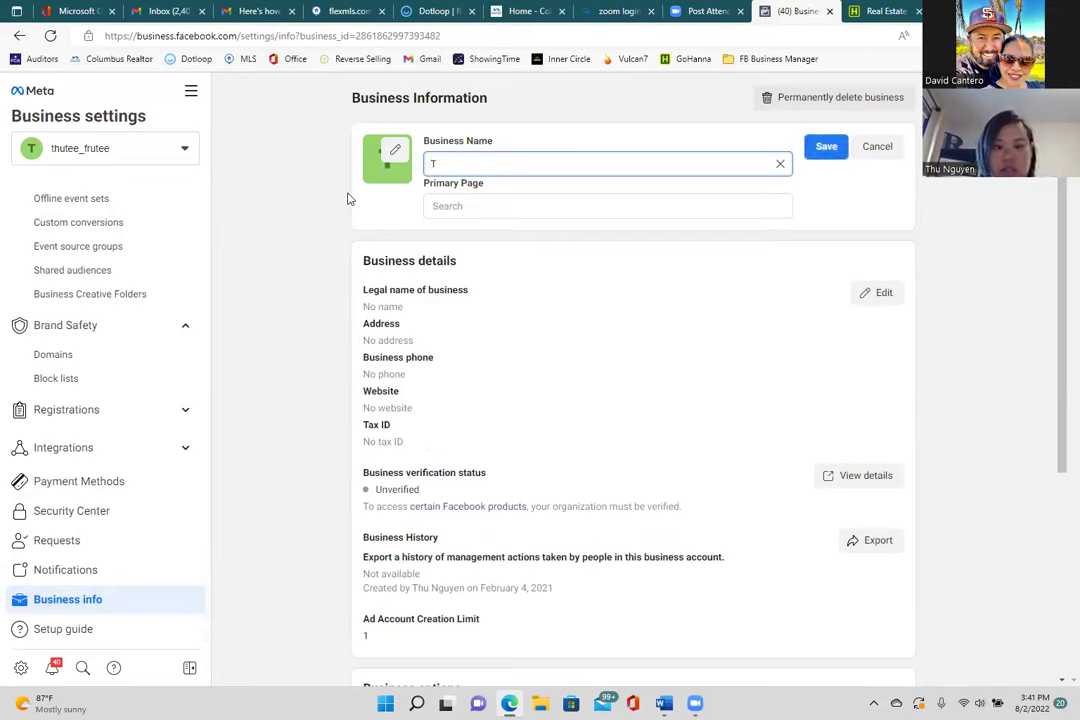
text(hu Nguye)
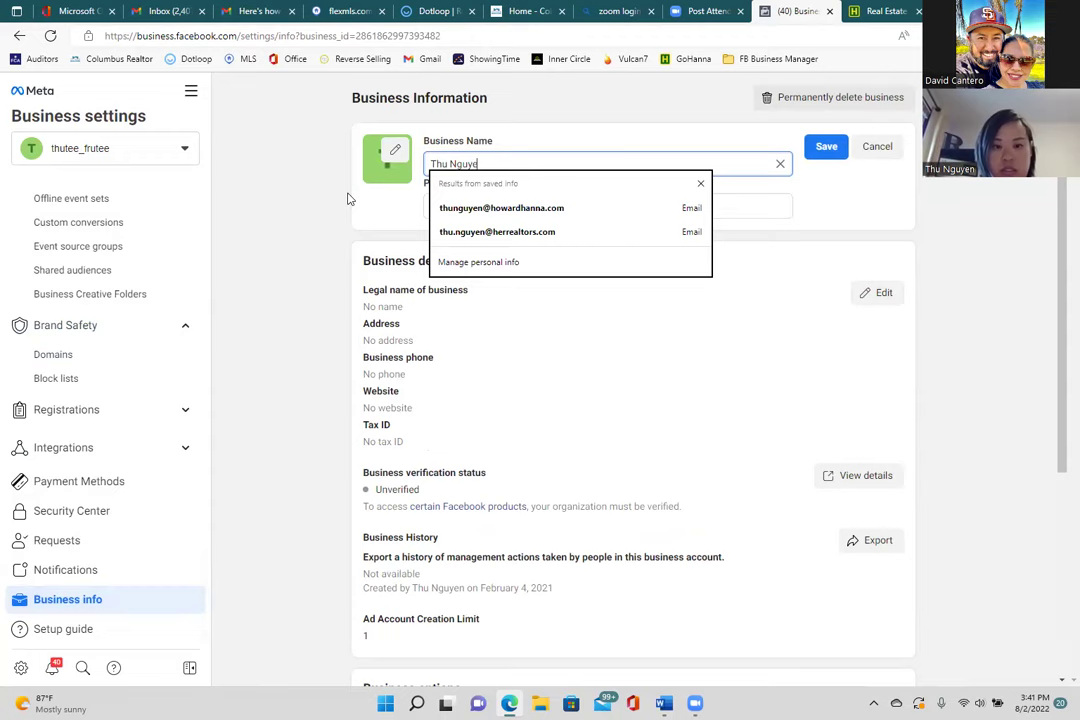
text(n Homes)
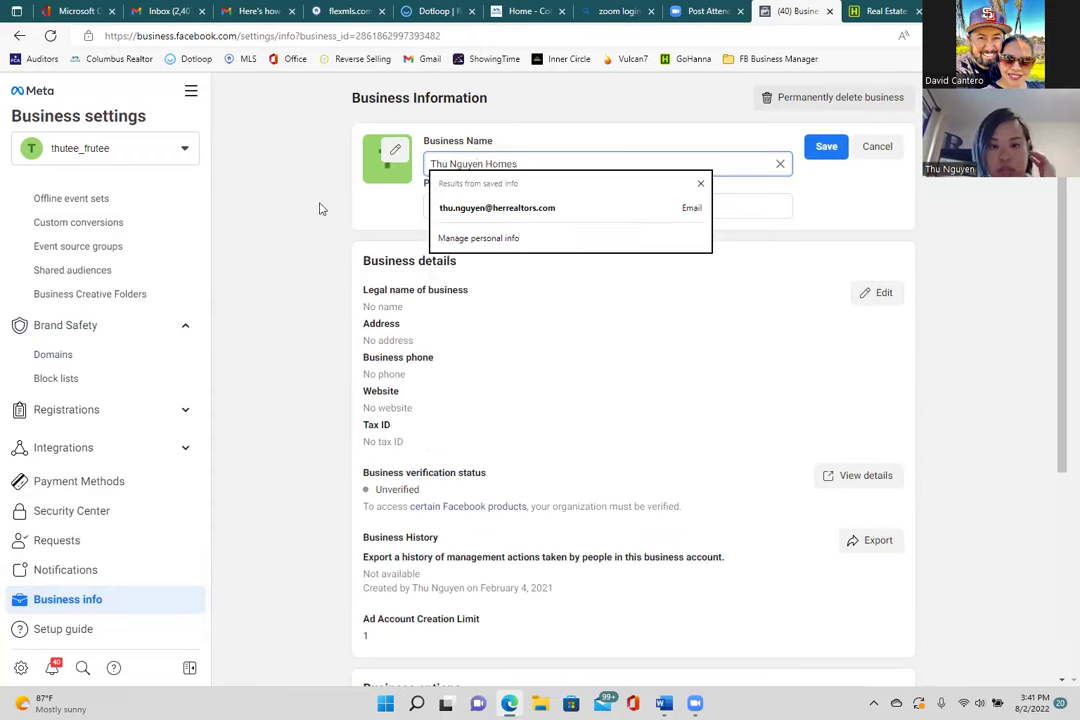
click(309, 255)
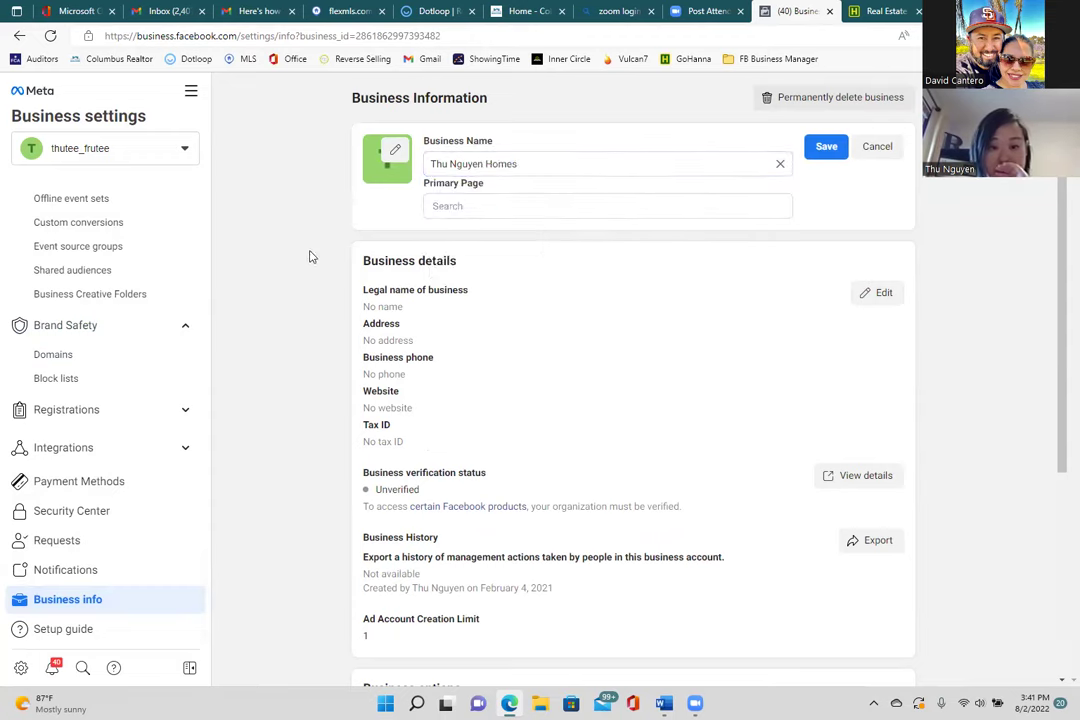
click(573, 212)
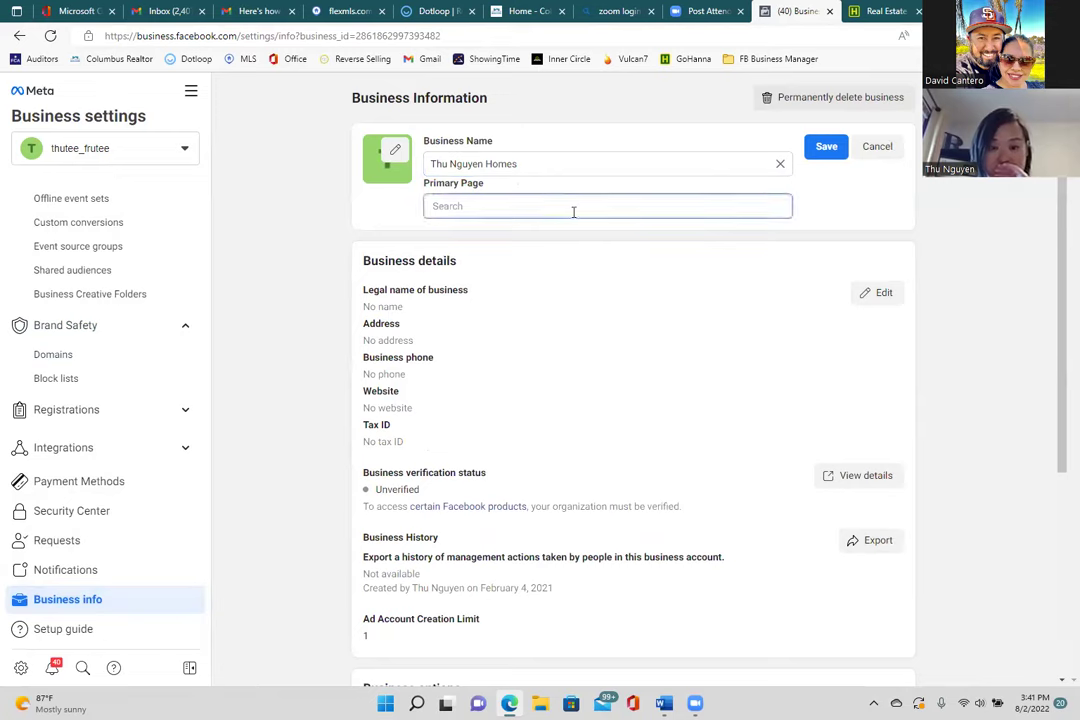
text(thu)
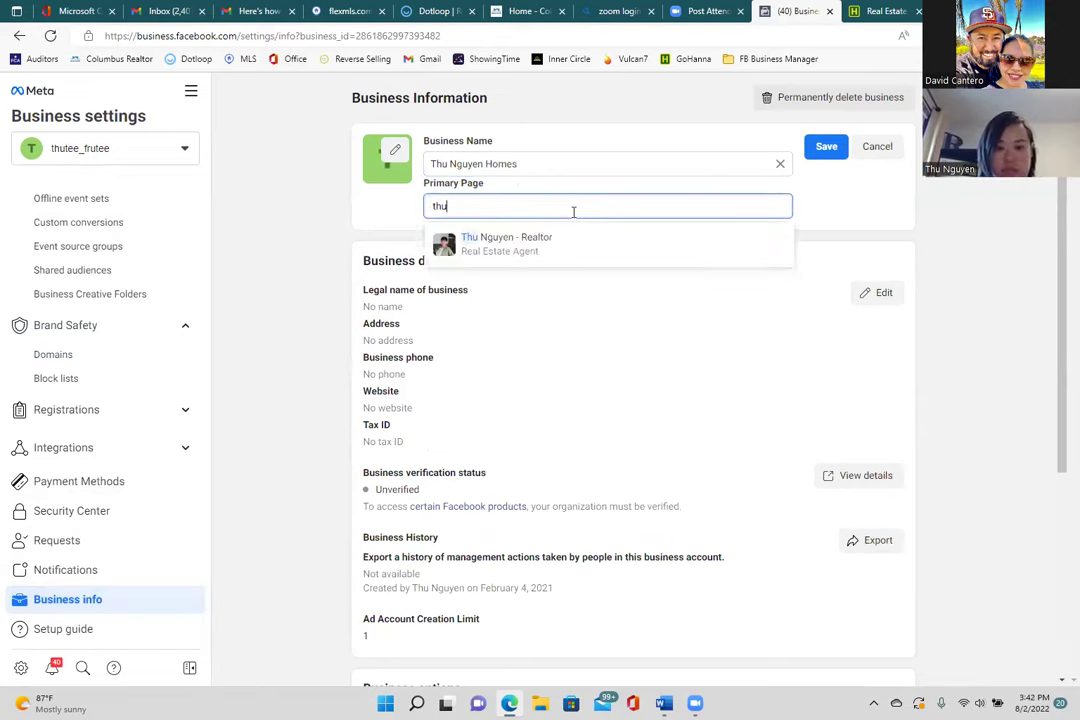
key(BackSpace)
key(BackSpace)
key(BackSpace)
text(thu)
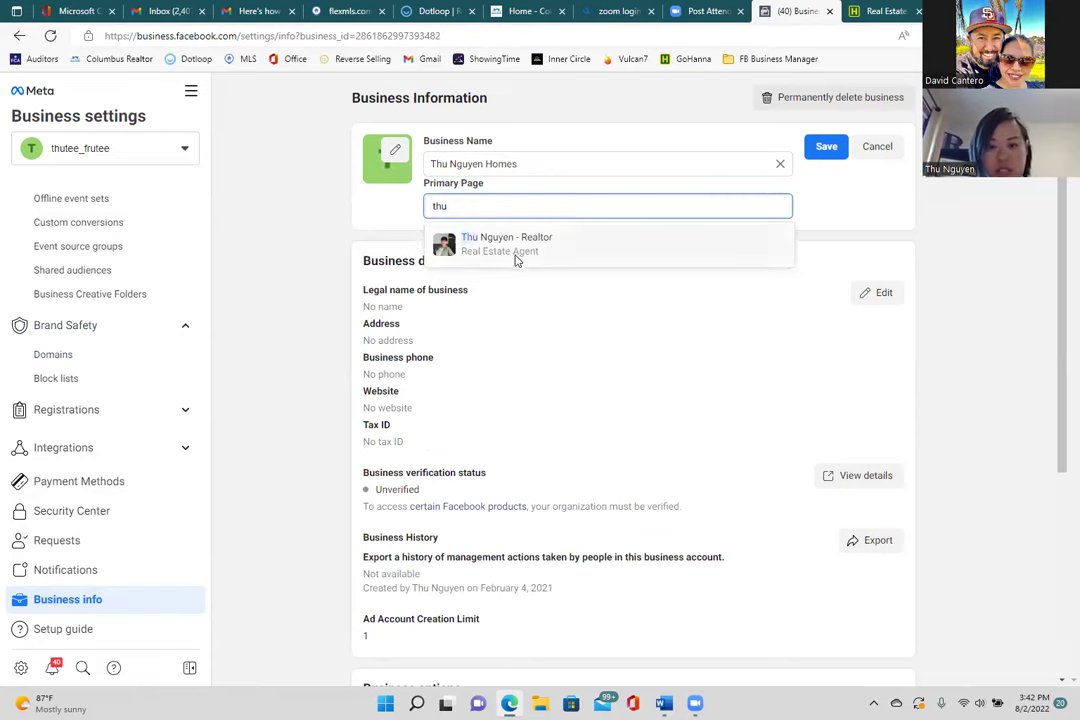
click(493, 250)
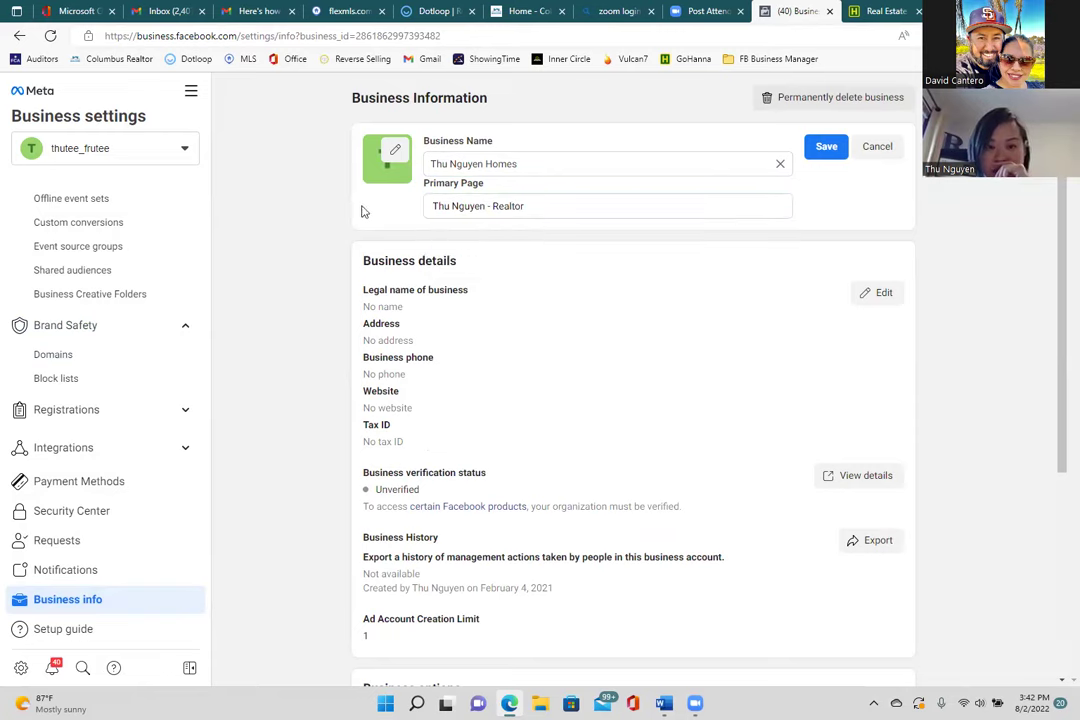
click(827, 147)
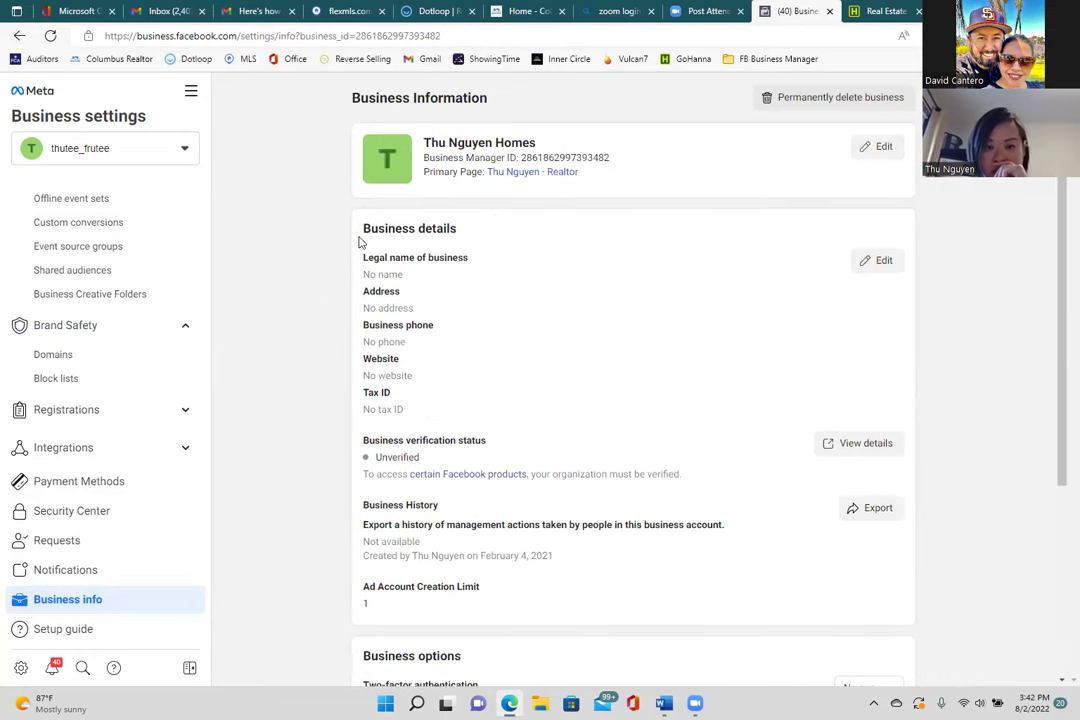
click(51, 37)
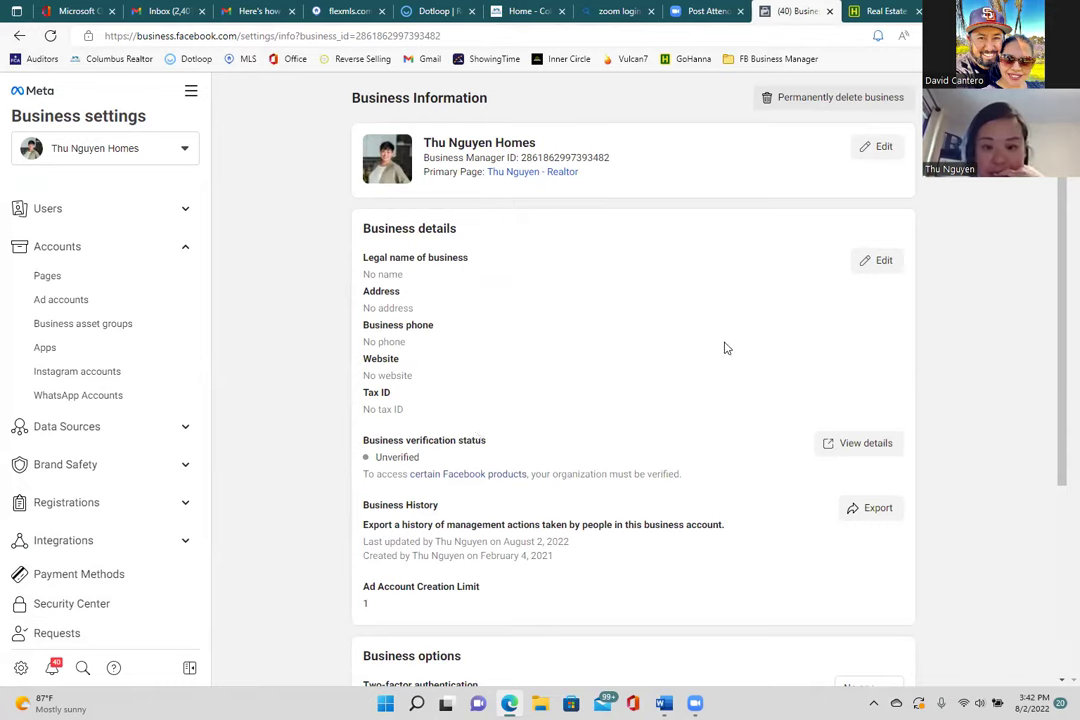
Browse the country list in the Business details editor, then close the editor
click(876, 263)
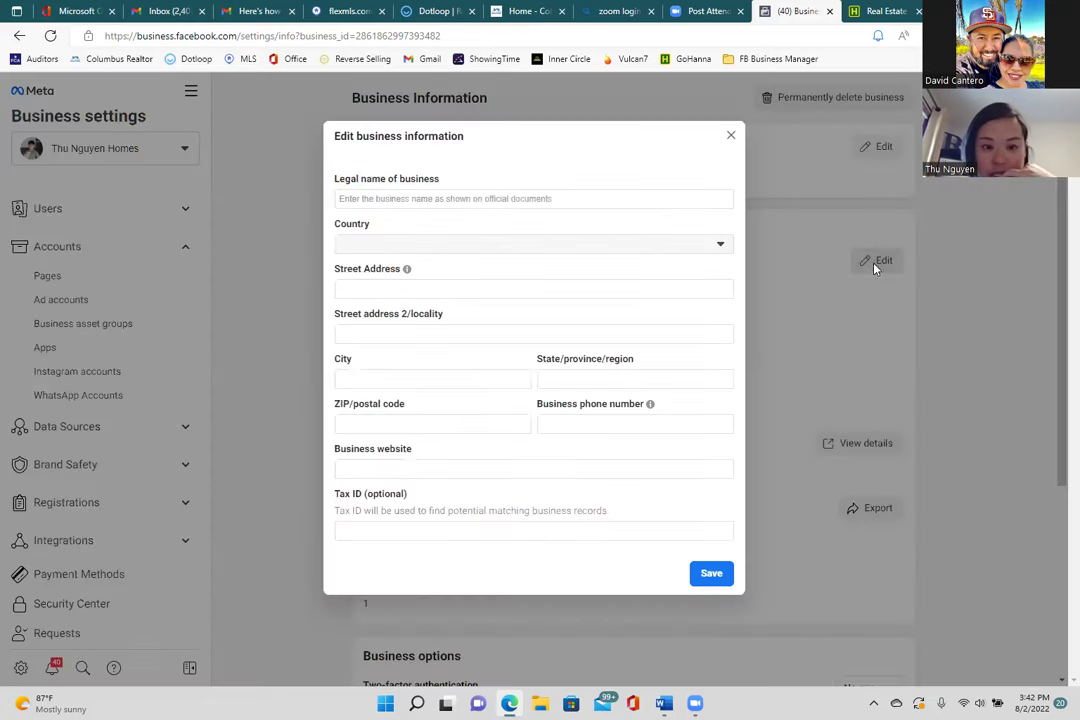
click(540, 245)
scroll(379, 320, down, 3)
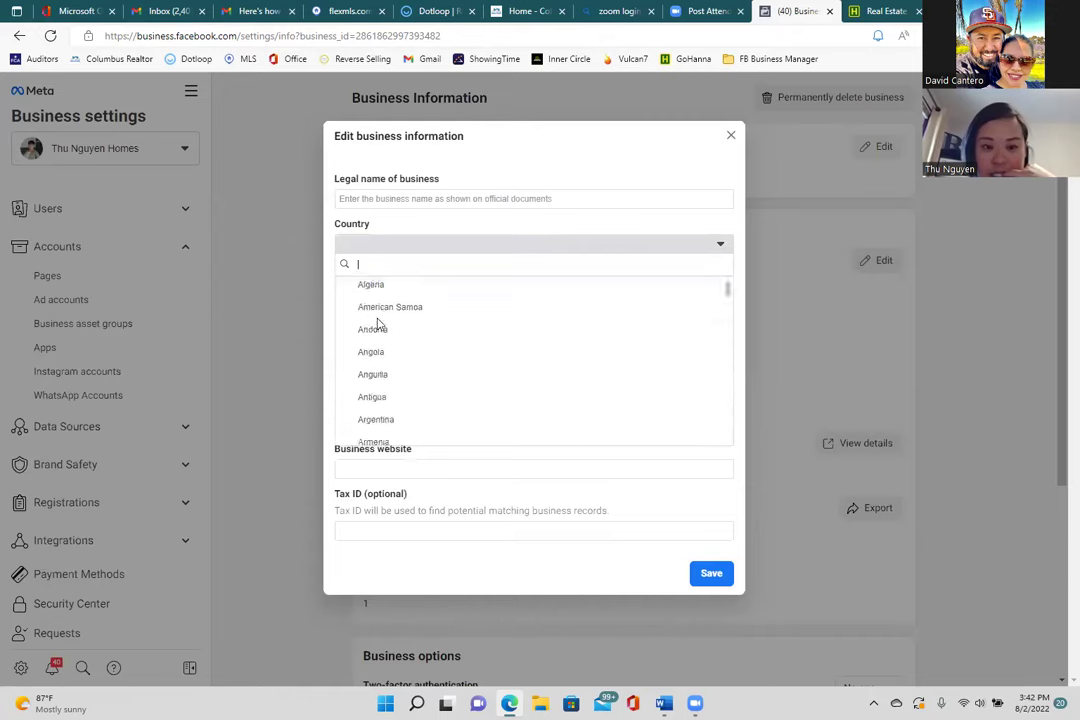
scroll(400, 330, down, 5)
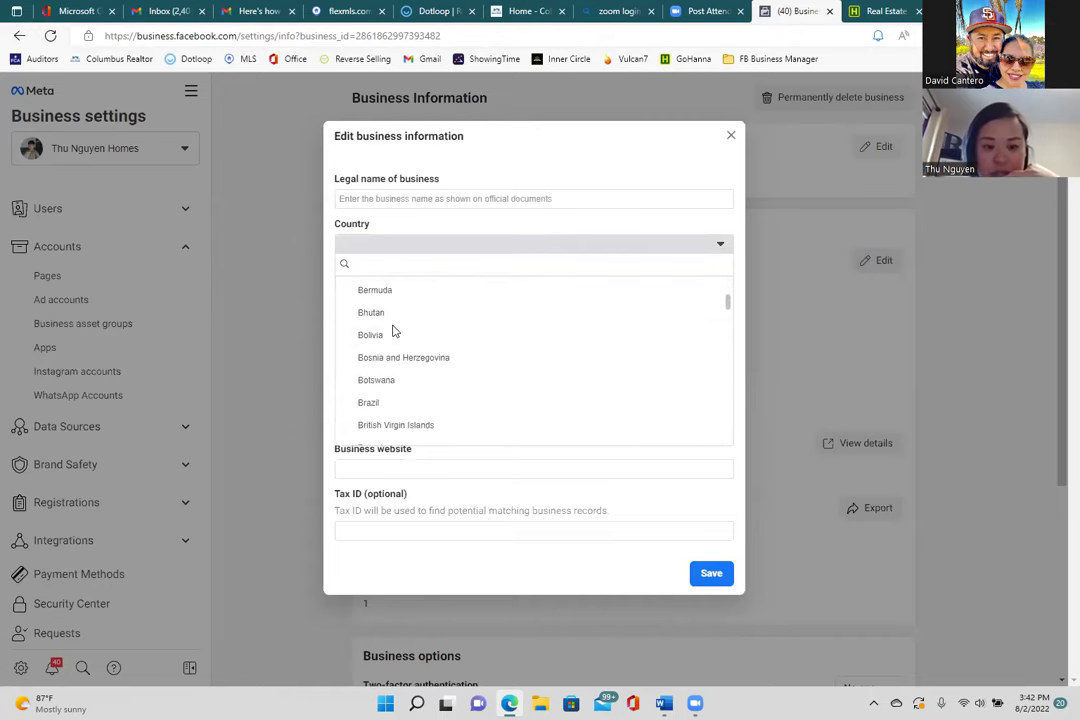
scroll(393, 333, down, 12)
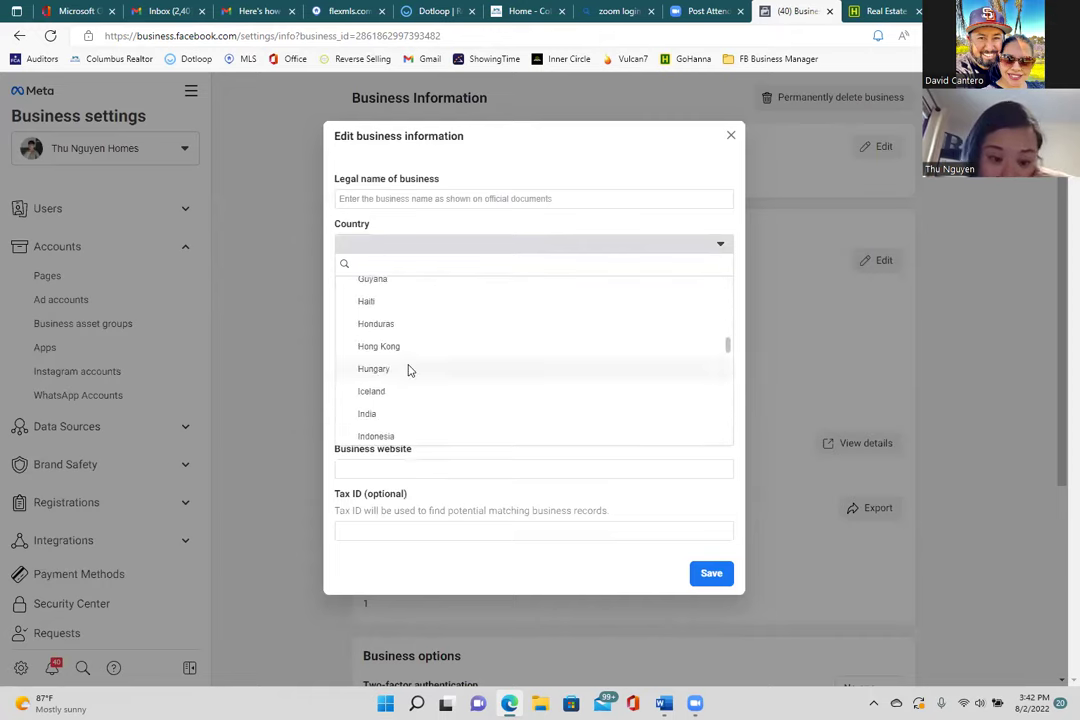
scroll(403, 410, down, 8)
key(Escape)
scroll(600, 580, down, 3)
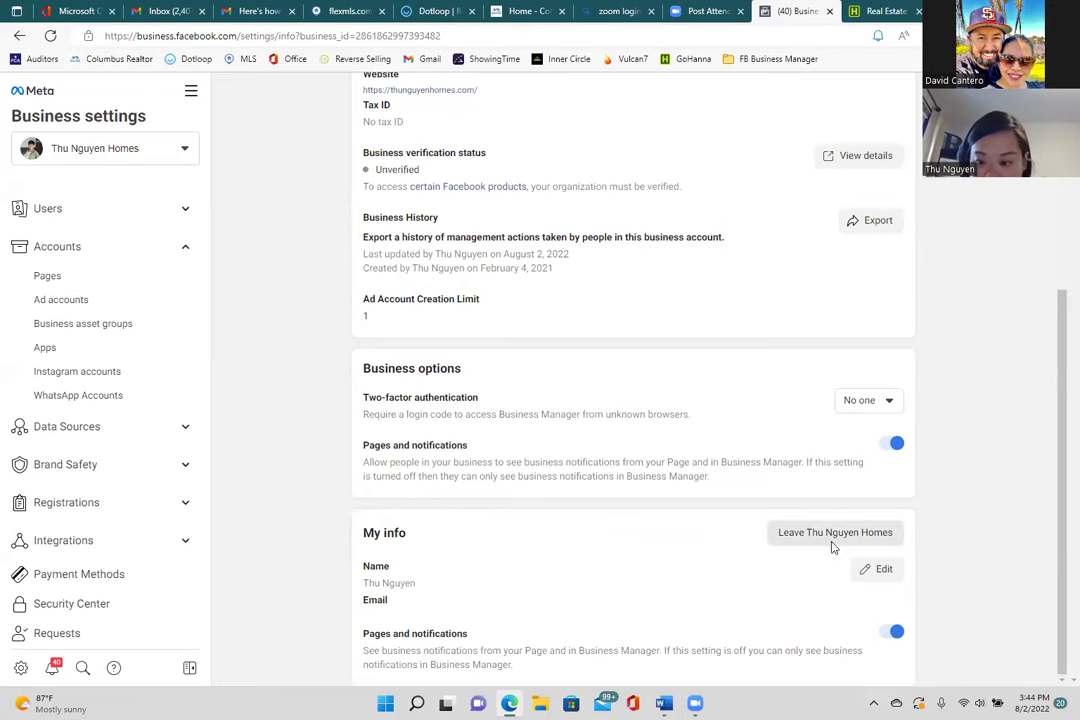
Enter and confirm the new thunguyenhomes.com email address in My info and save it
click(880, 570)
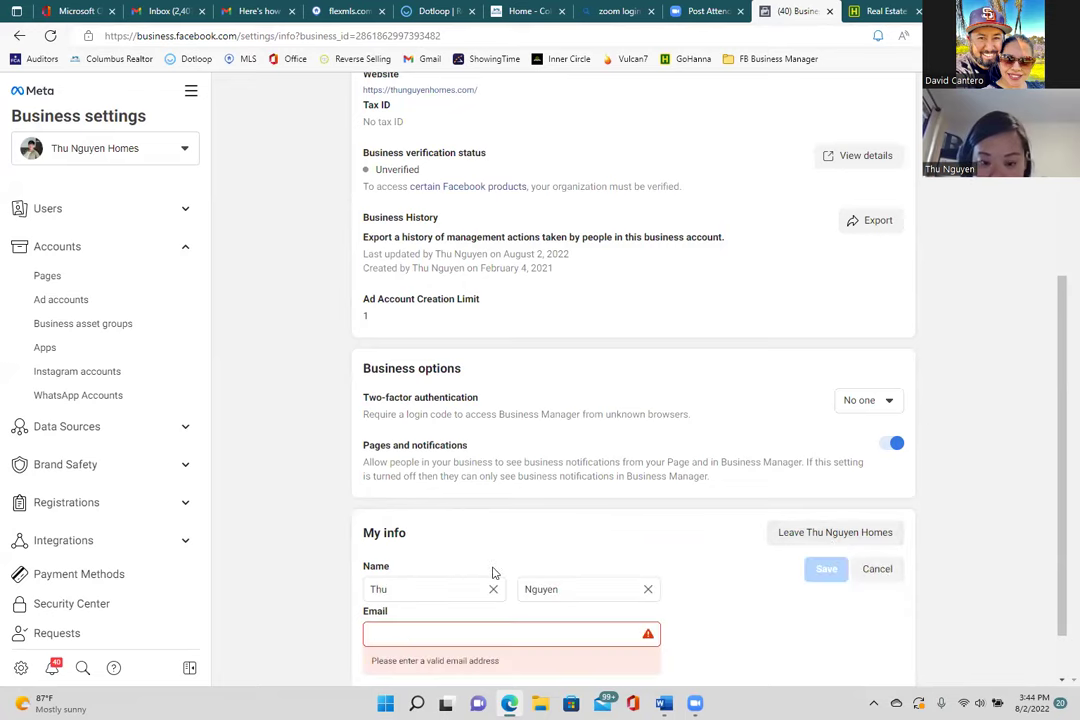
scroll(494, 571, down, 1)
click(480, 569)
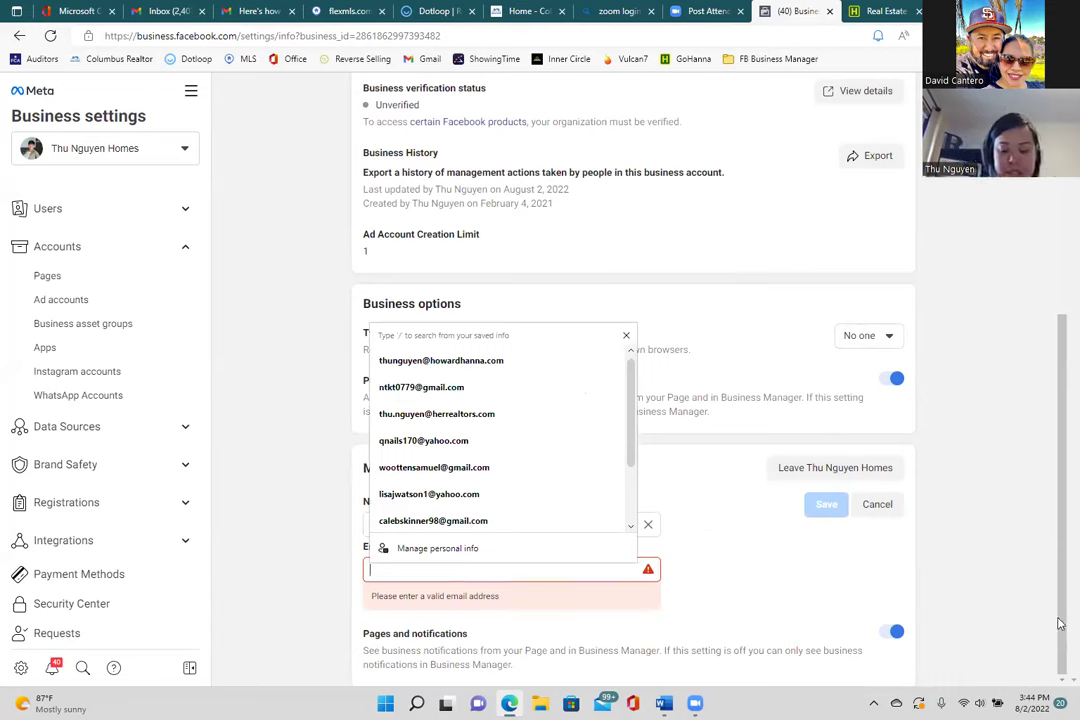
text(thu)
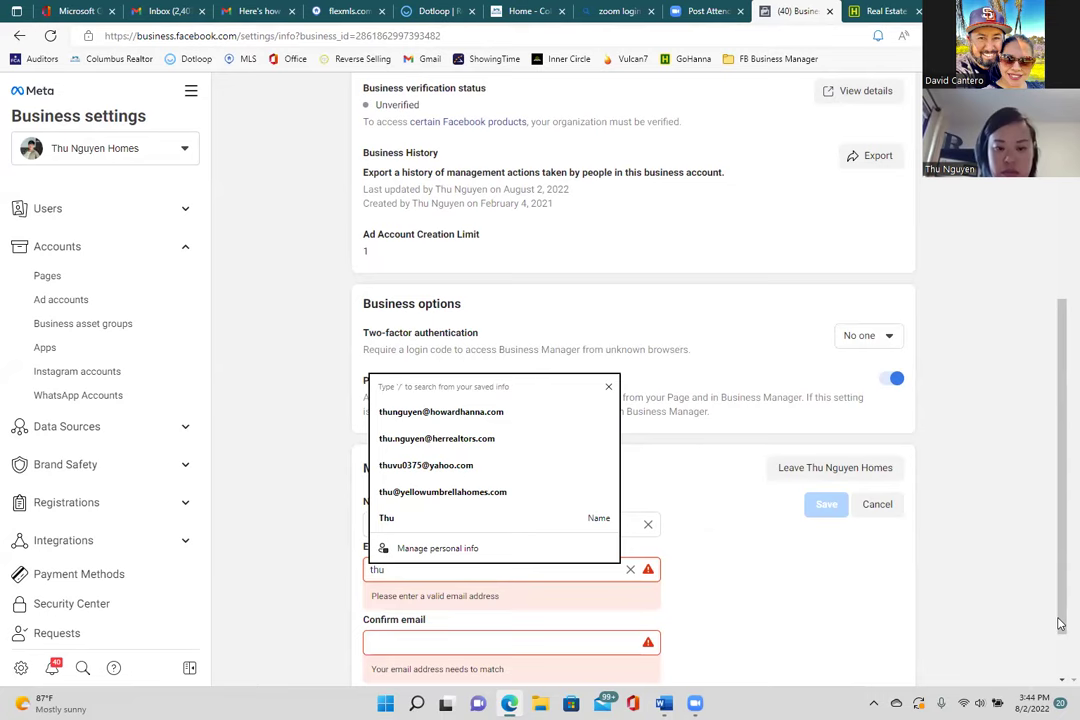
key(BackSpace)
key(BackSpace)
key(BackSpace)
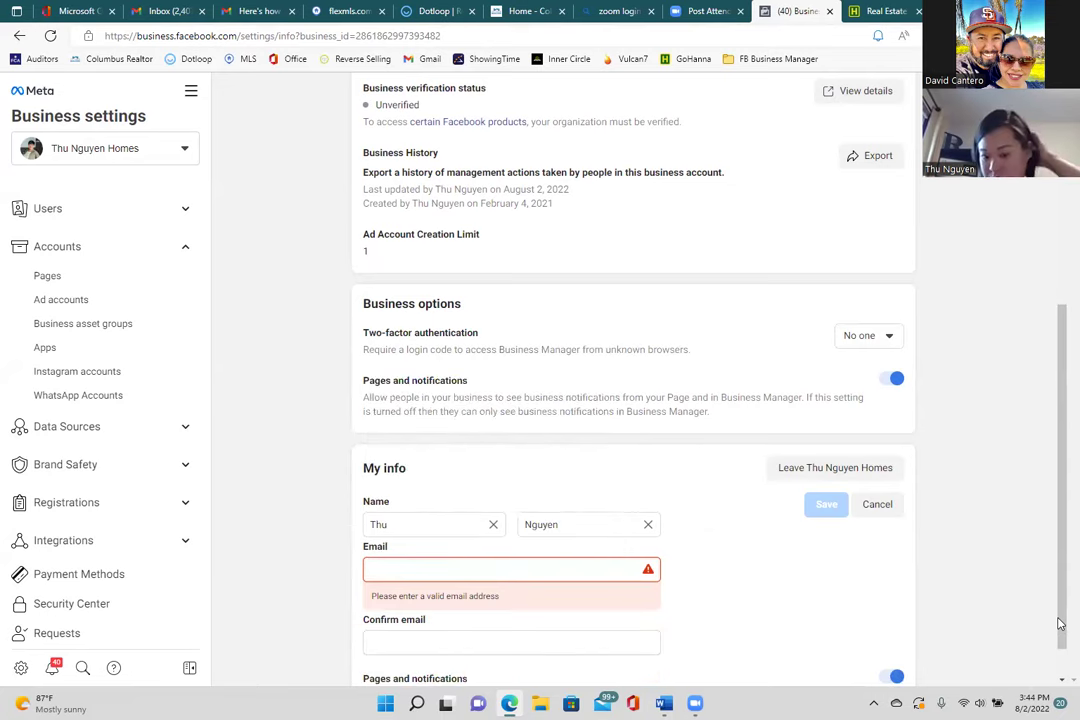
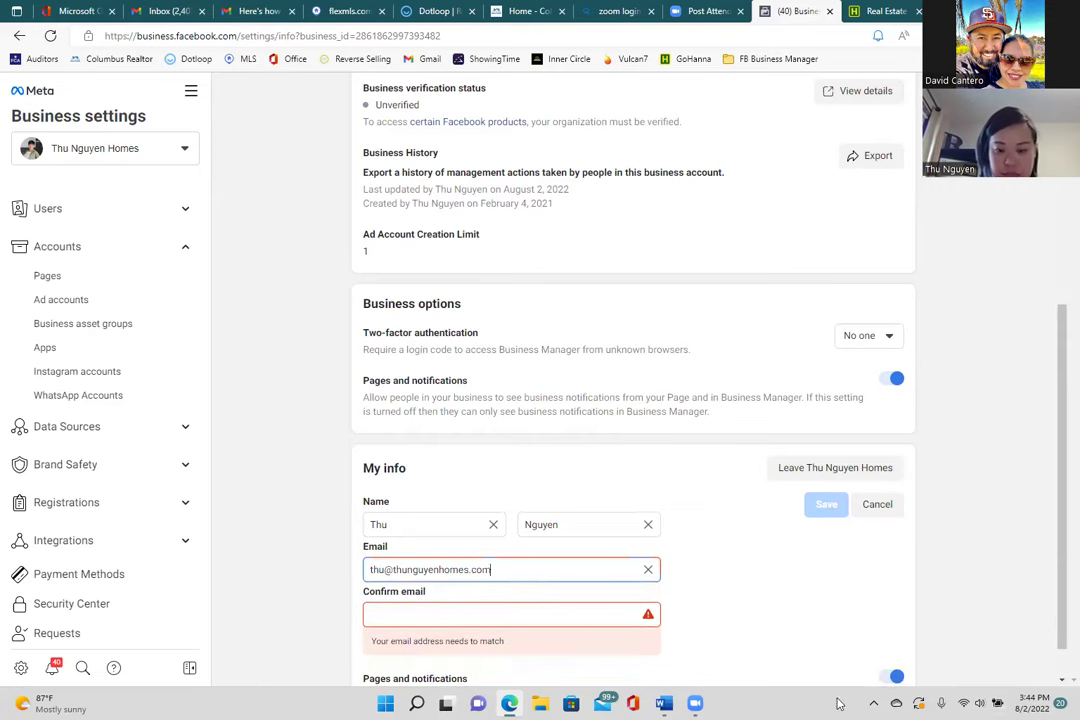
click(554, 620)
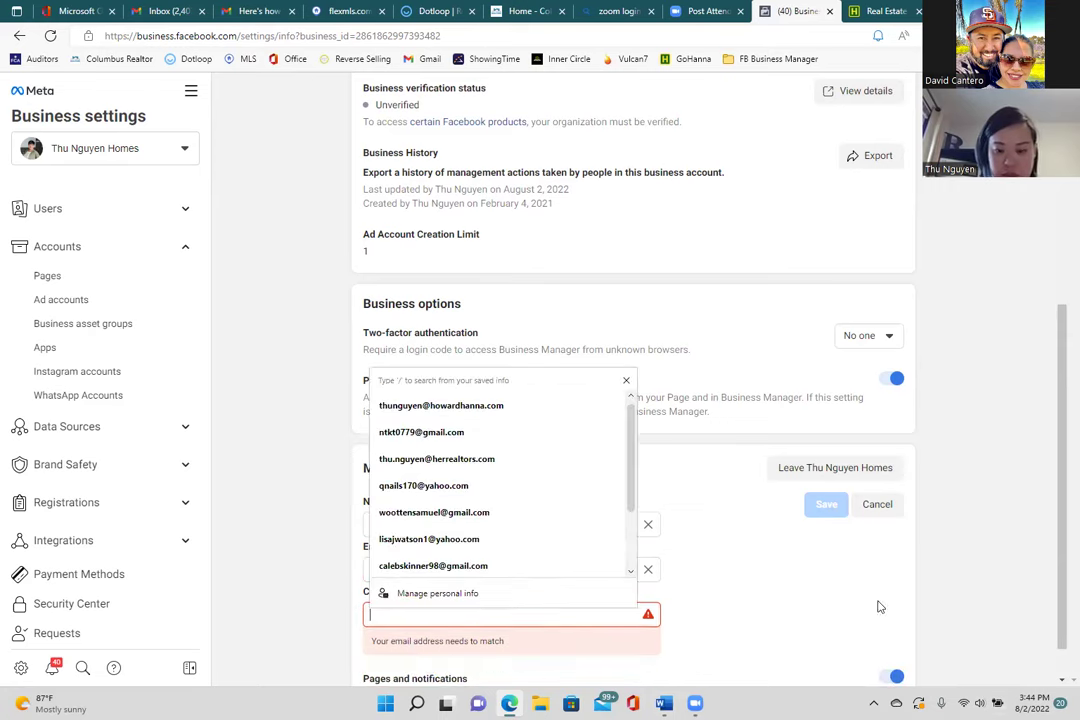
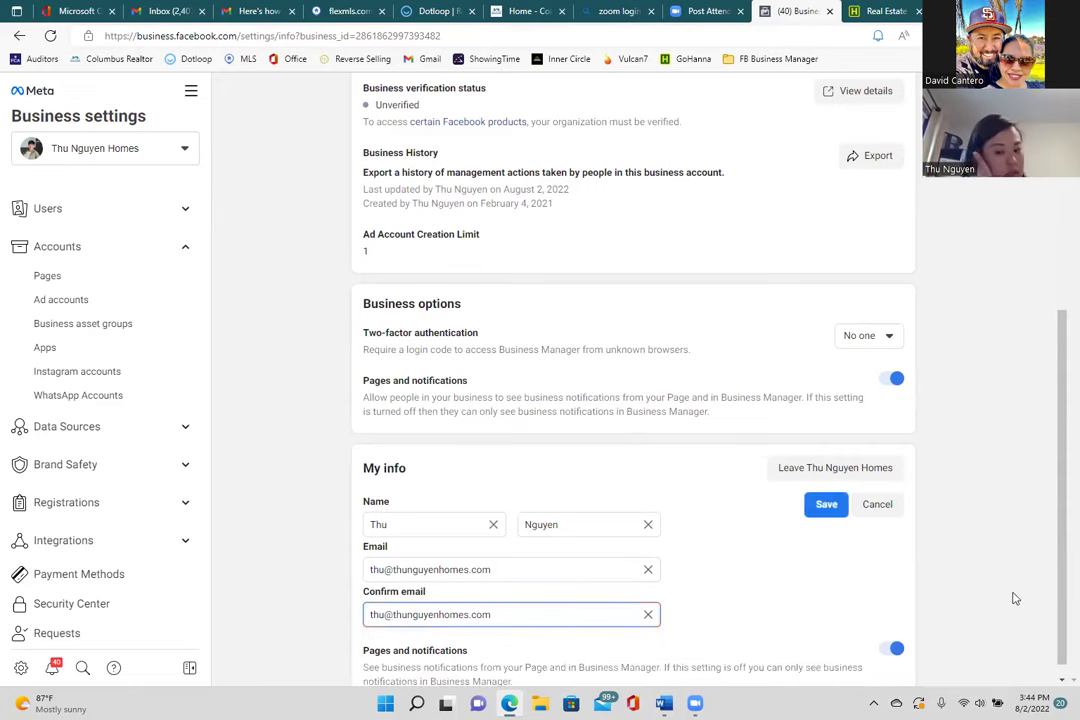
click(792, 629)
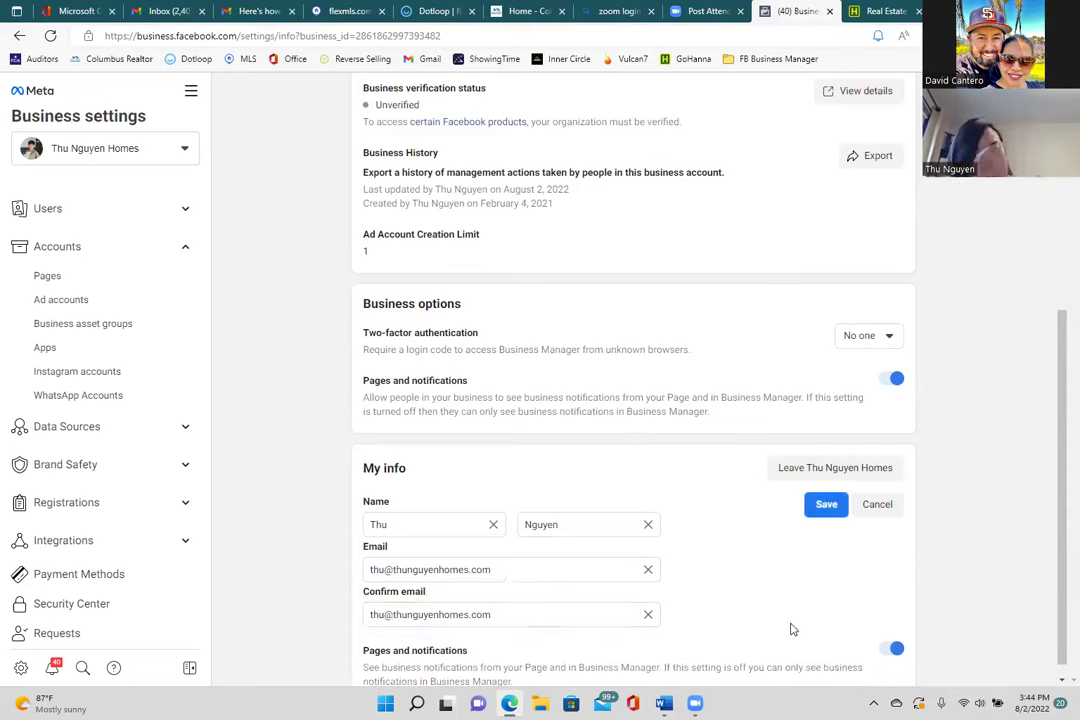
click(841, 507)
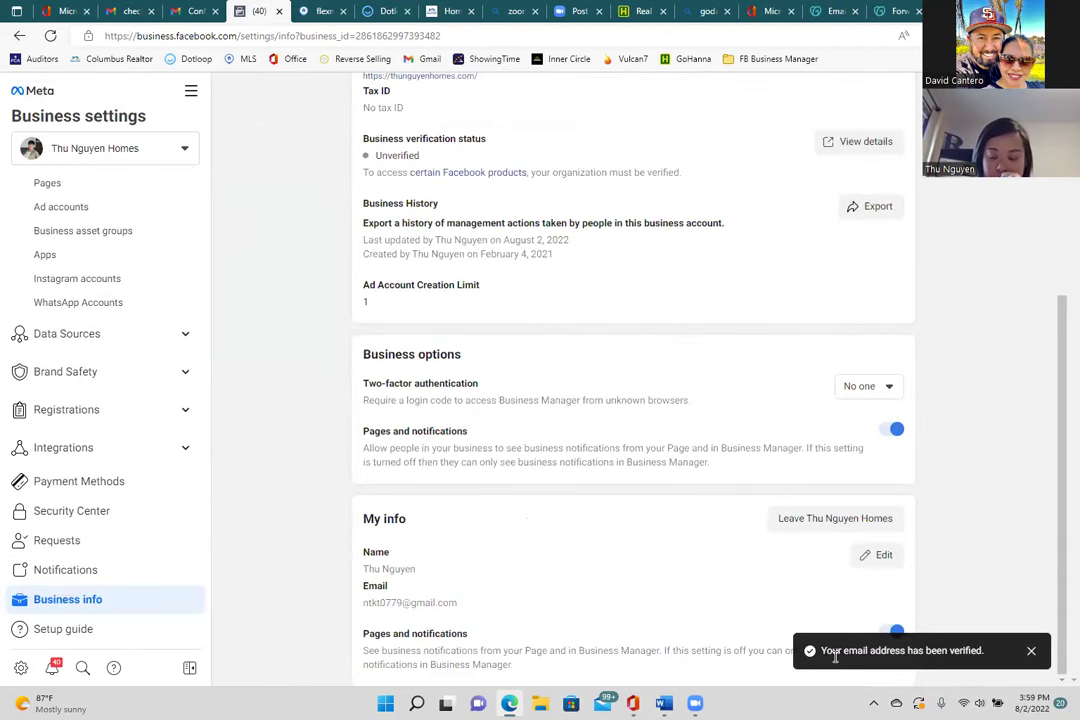
Dismiss the email-verified notice and bring up the All tools menu
click(1031, 651)
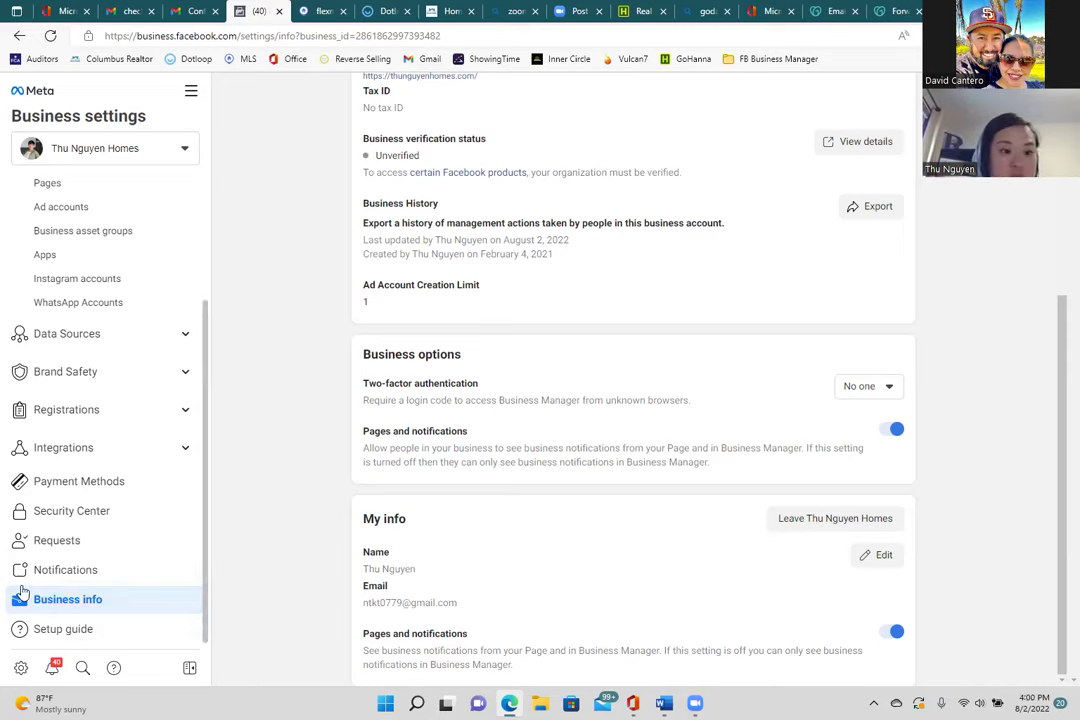
scroll(60, 563, up, 2)
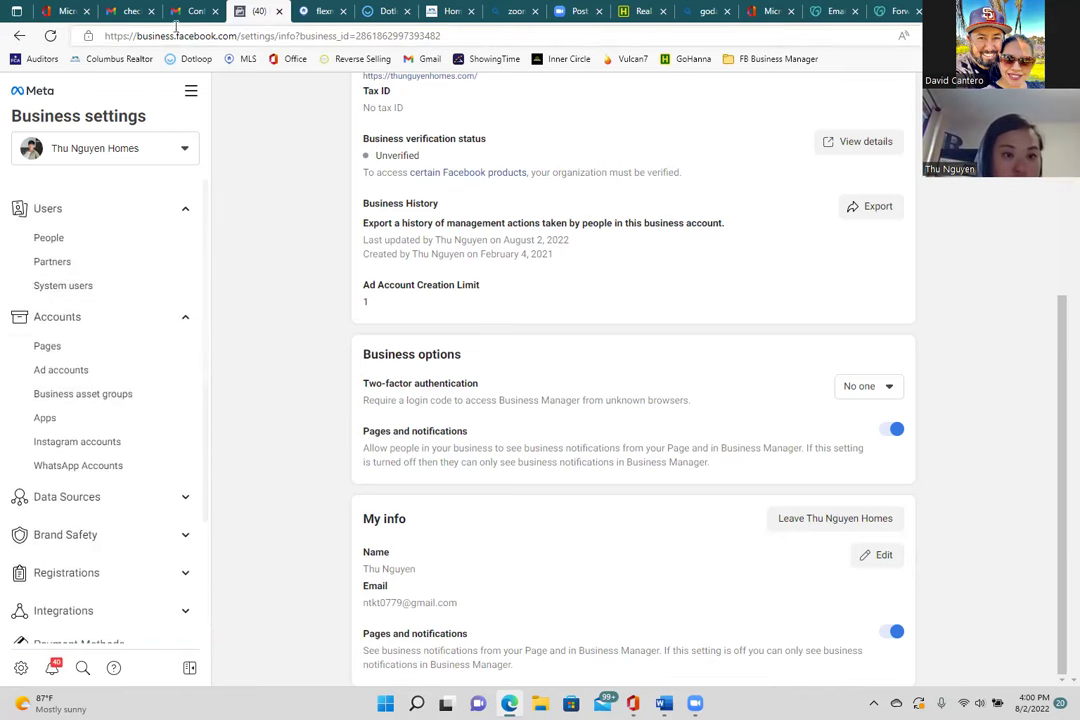
click(192, 90)
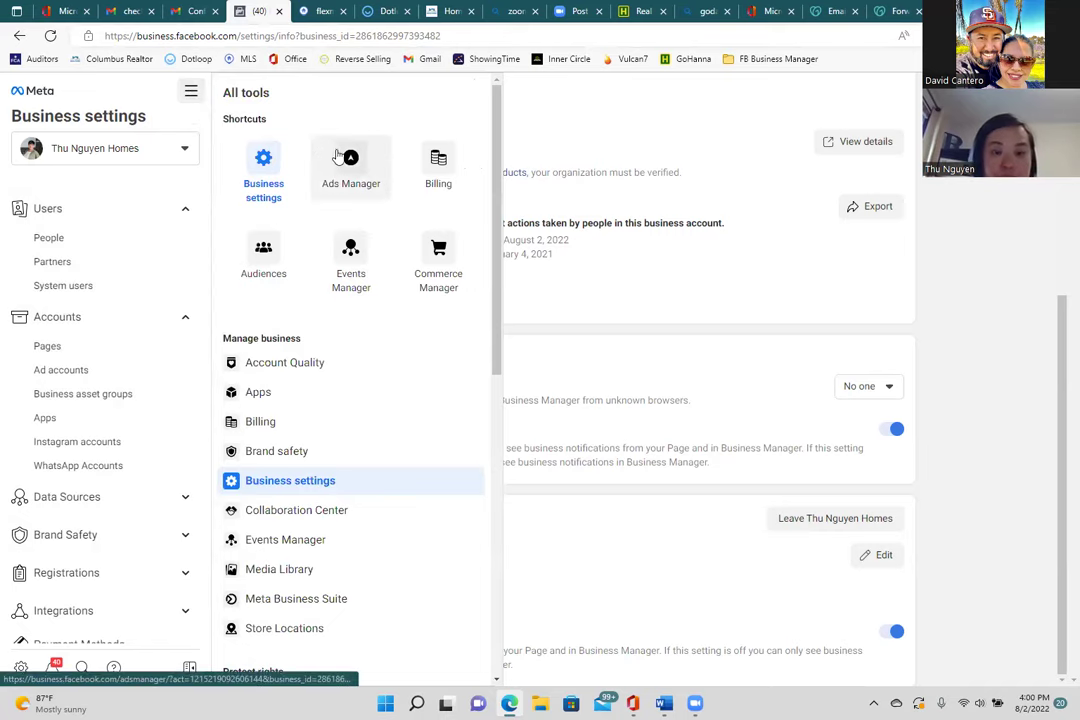
Go to Ads Manager, answer No to political ads, then switch to the personal ad account and back
click(360, 163)
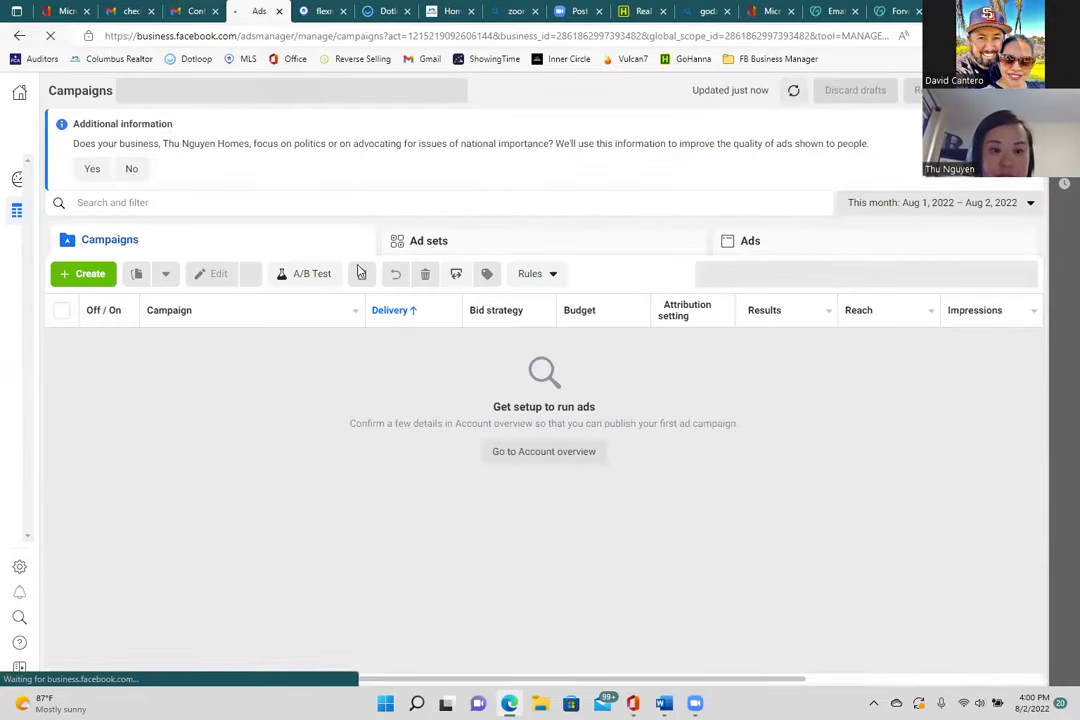
click(133, 171)
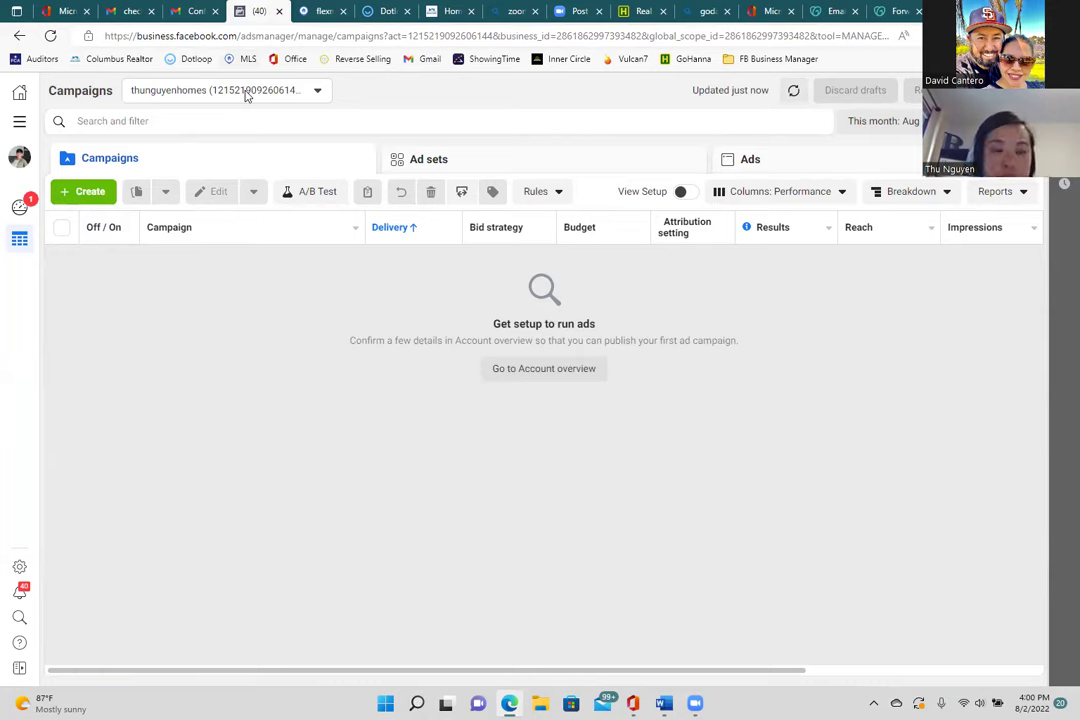
click(247, 94)
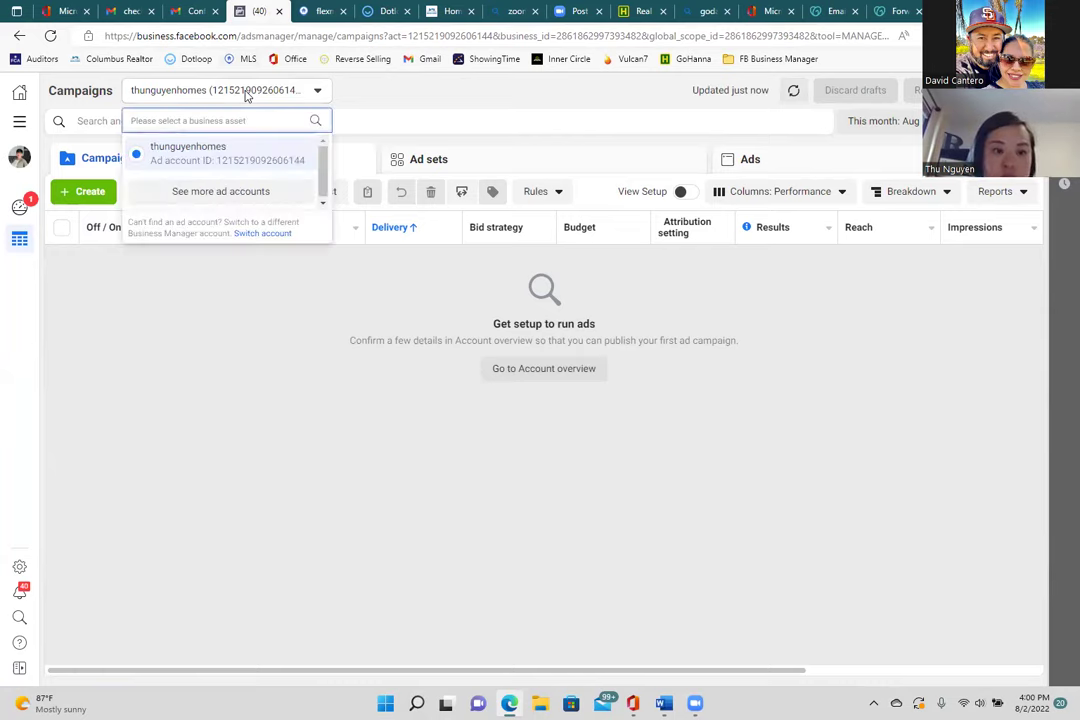
click(206, 194)
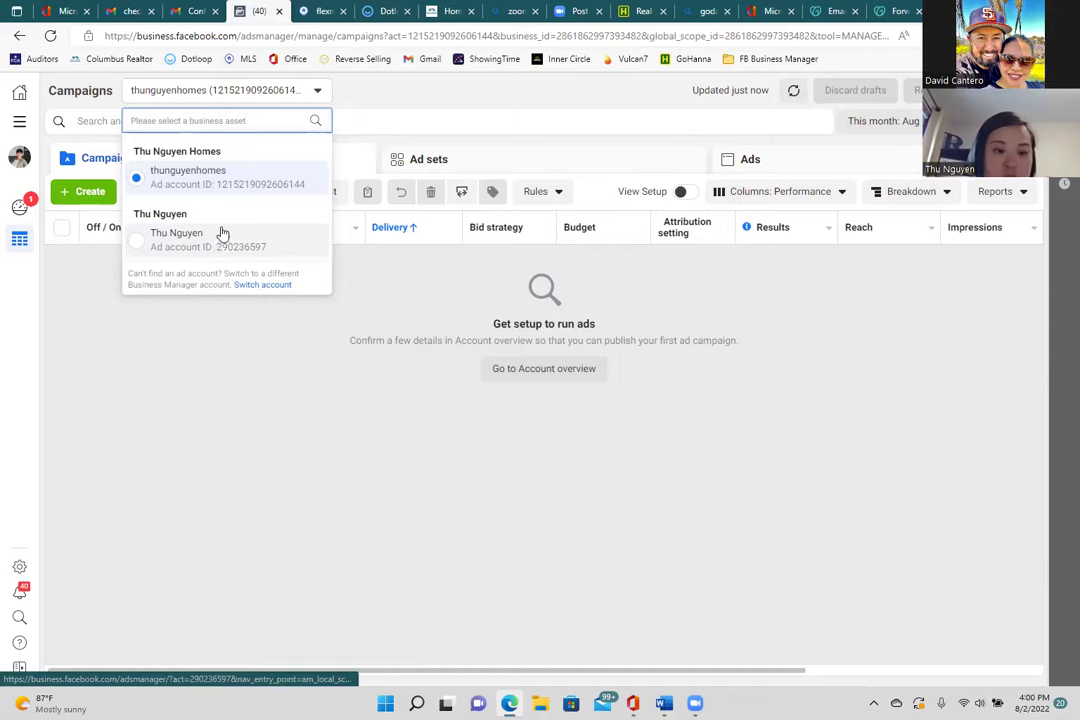
click(222, 241)
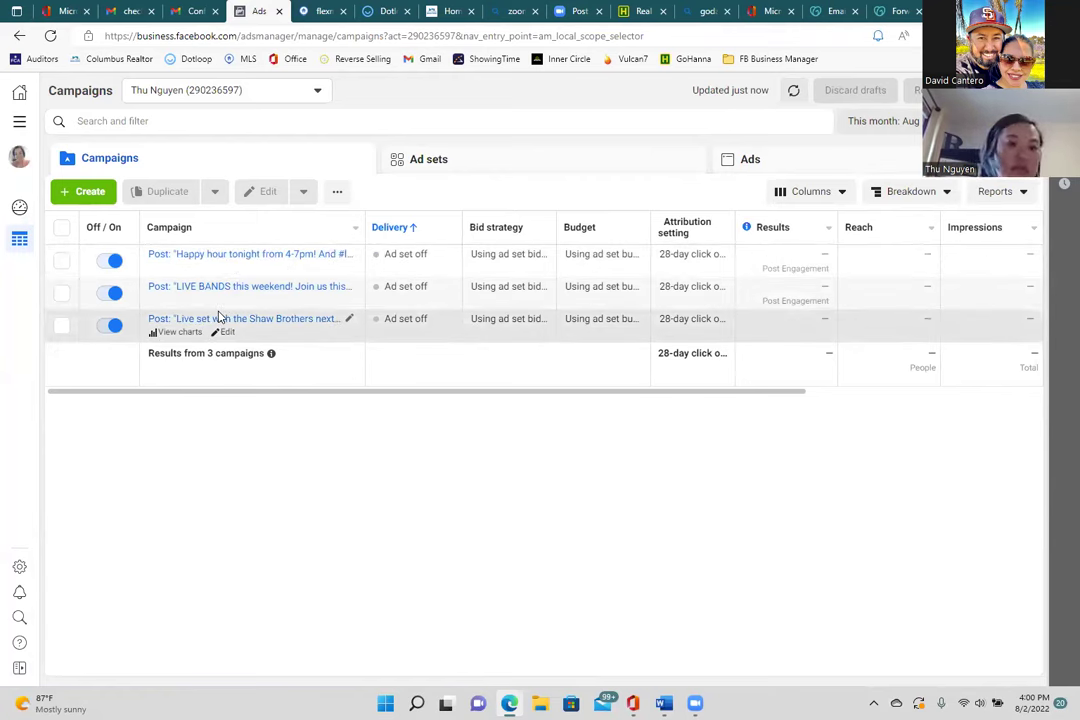
click(242, 93)
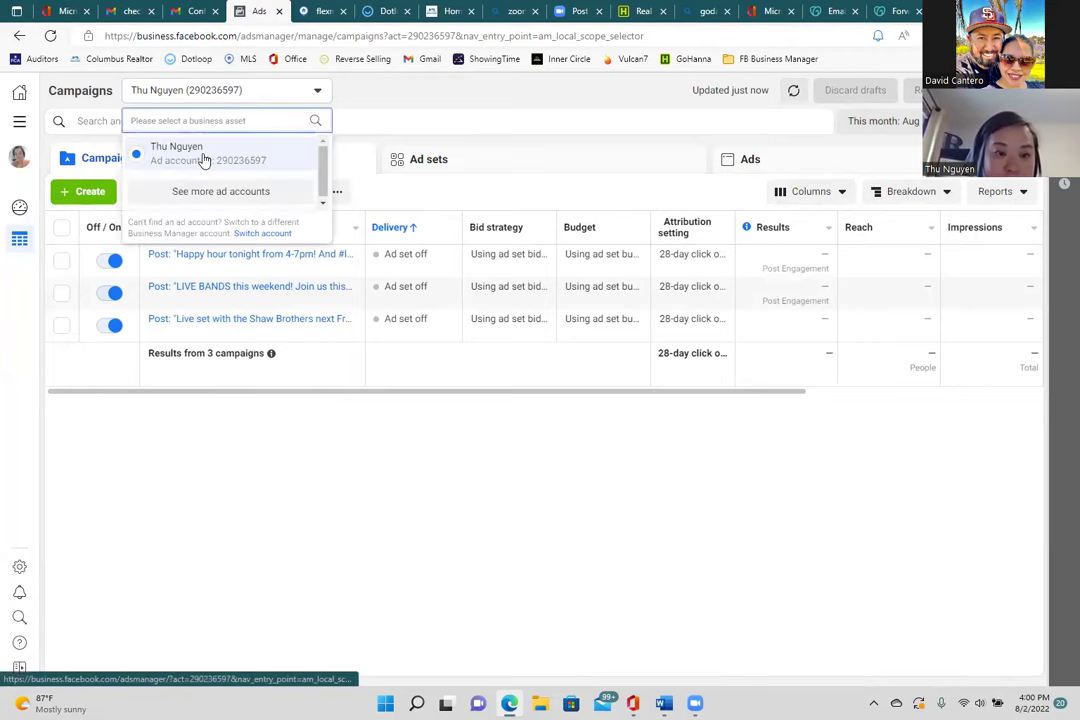
click(212, 191)
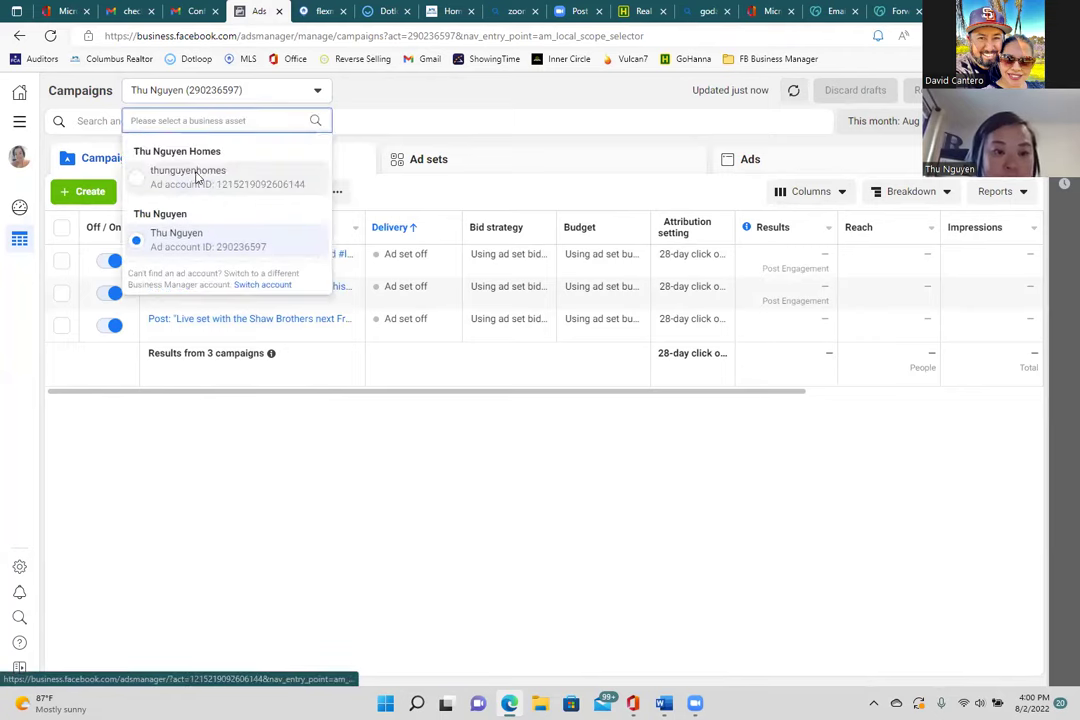
click(198, 177)
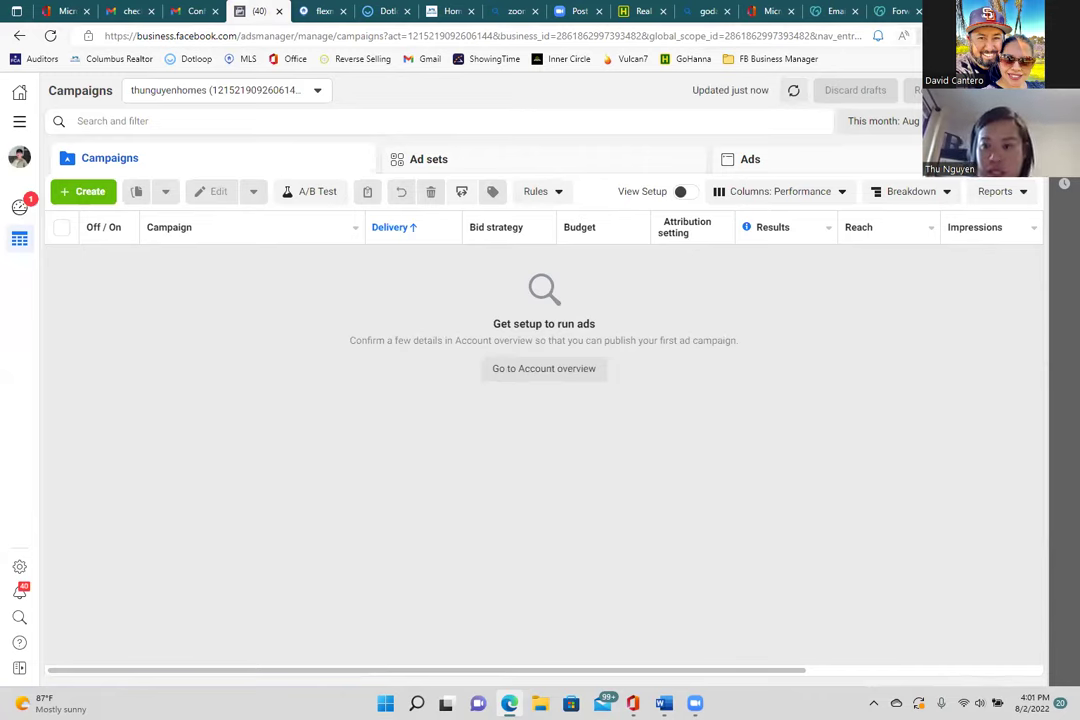
Bookmark the page as 'Ads Manager' in the FB Business Manager folder
key(ctrl+d)
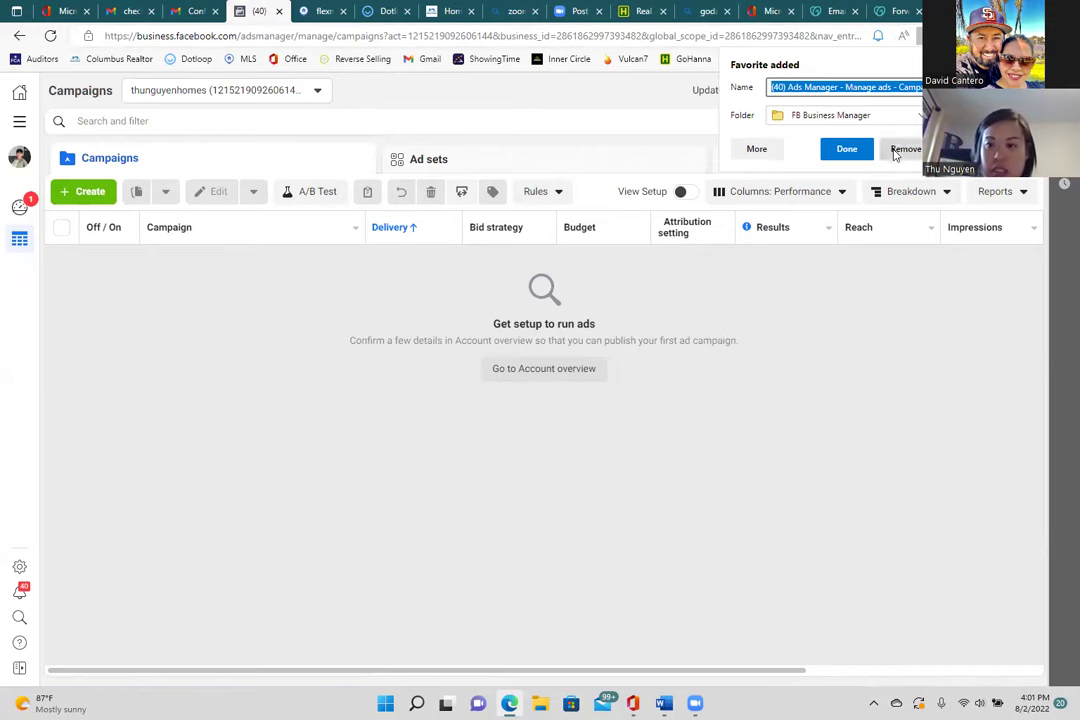
text(Ads )
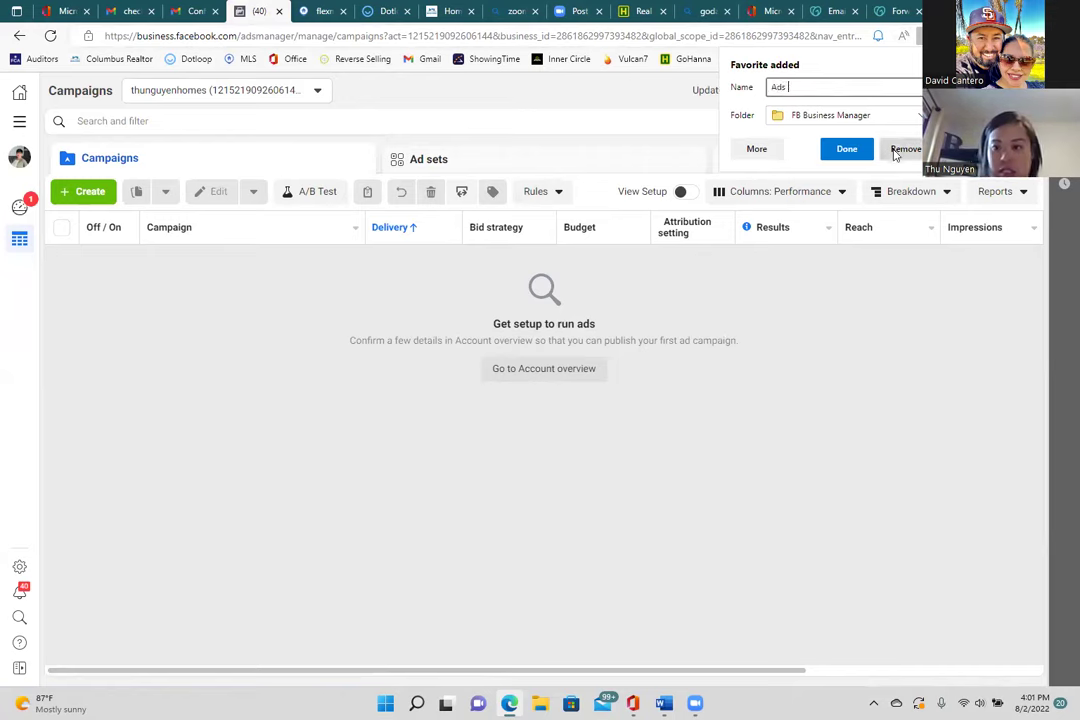
text(Manager)
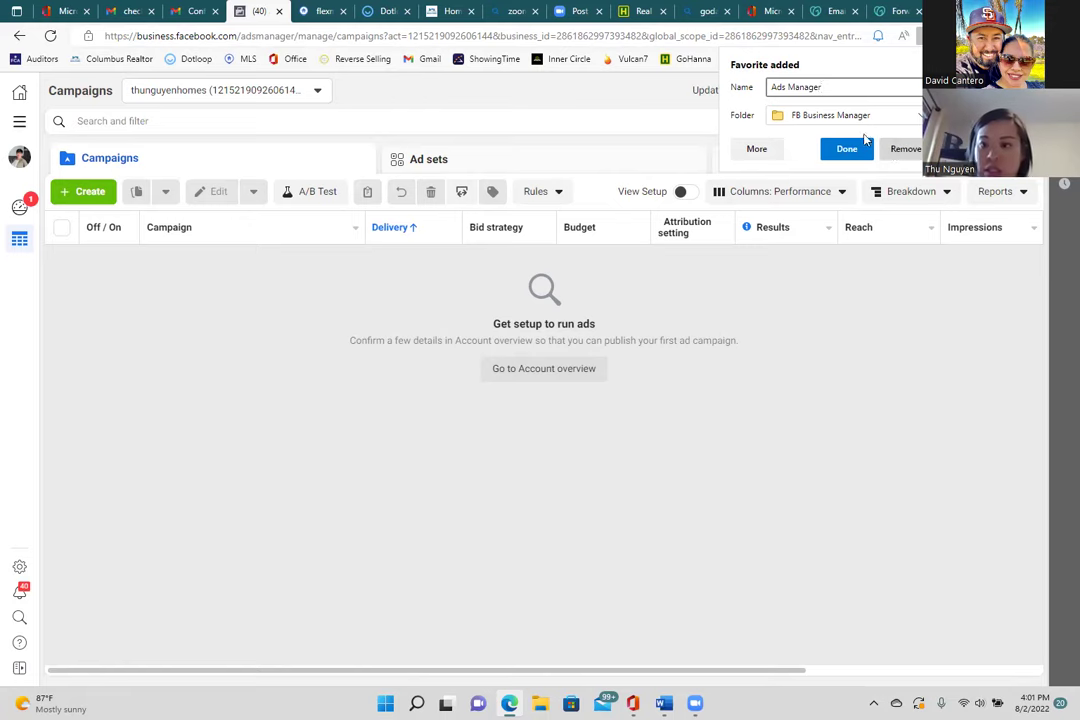
click(858, 116)
click(820, 140)
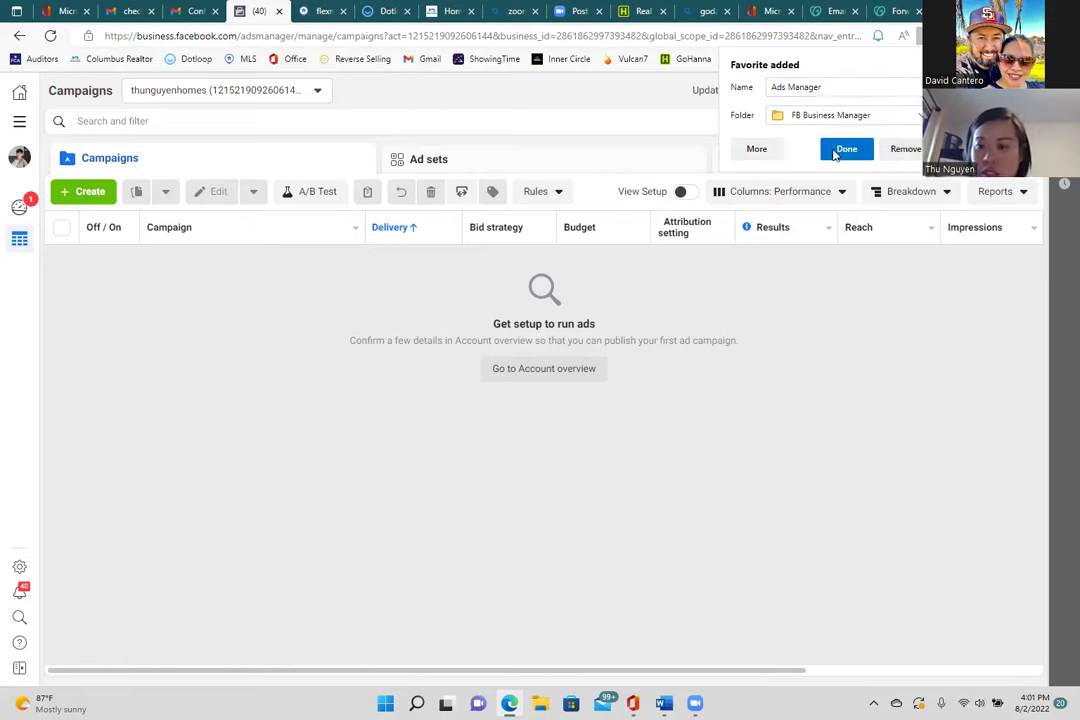
click(846, 148)
Go to Audiences and start creating a Custom Audience
click(19, 121)
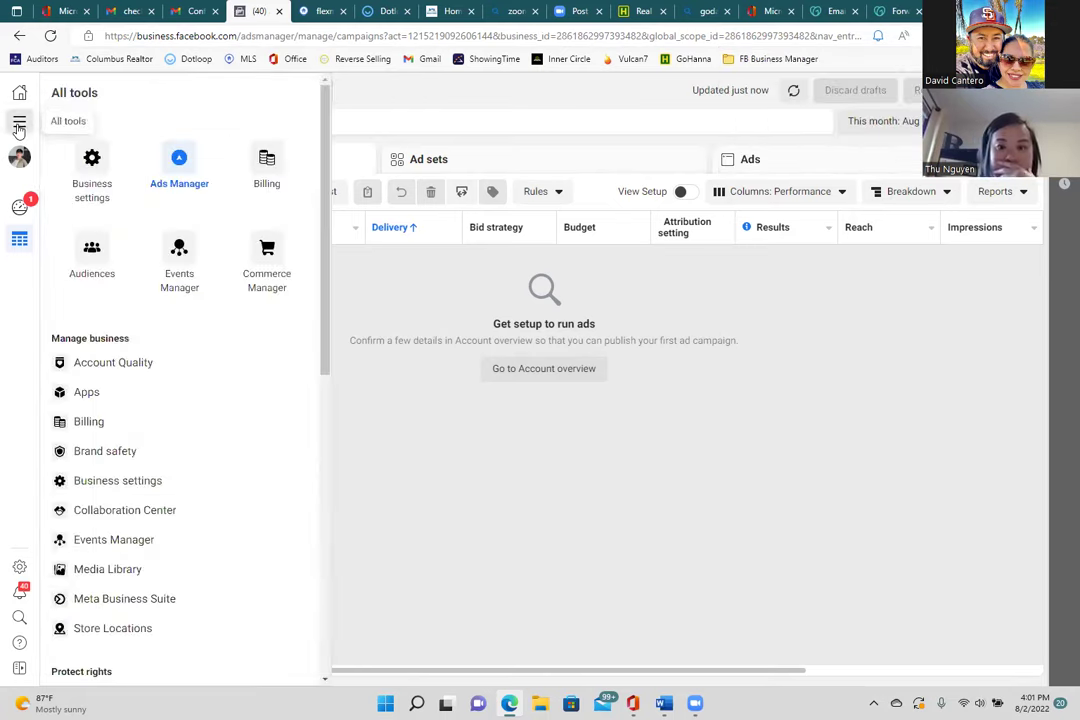
click(102, 266)
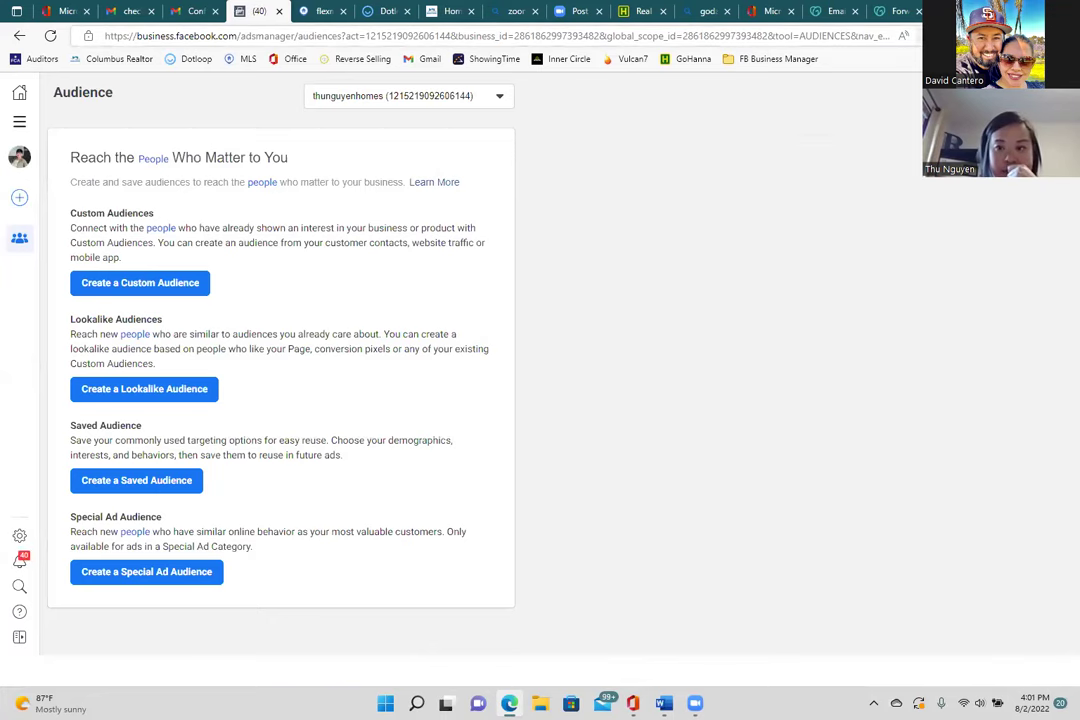
click(124, 285)
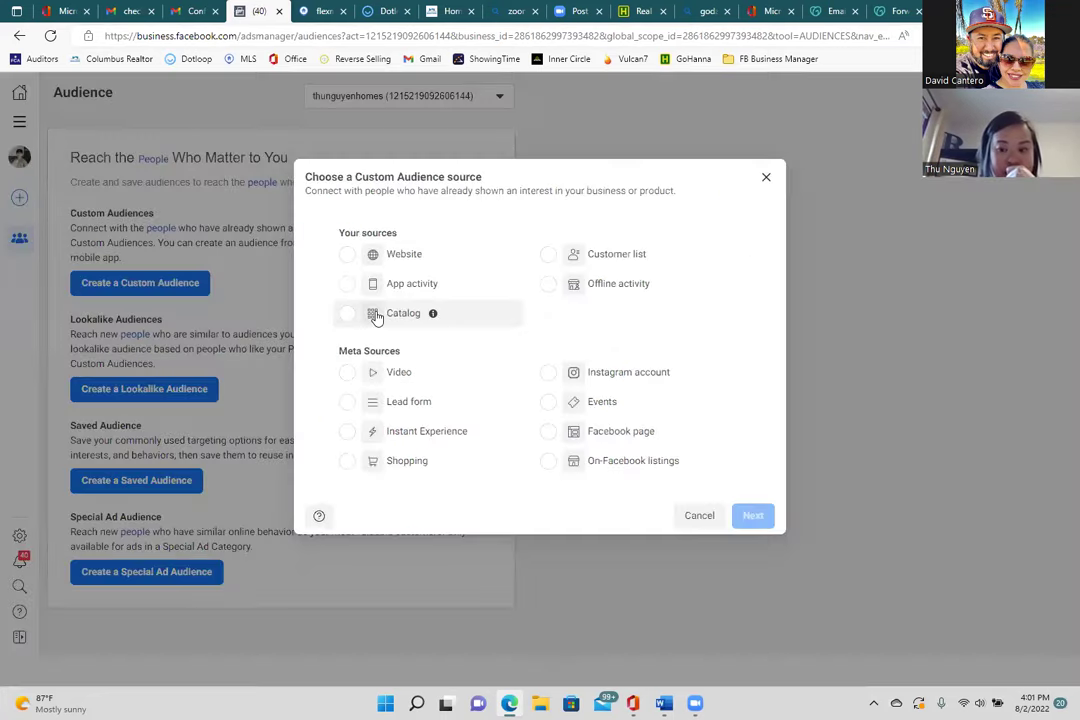
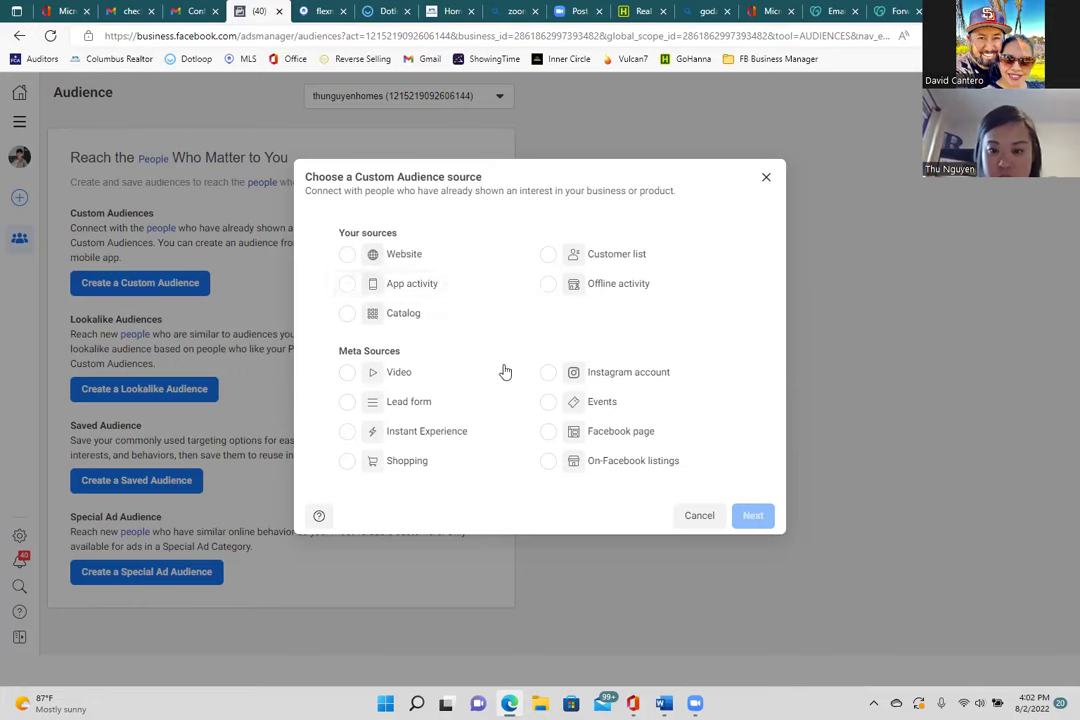
Choose Video under Meta Sources as the custom audience source and continue
click(347, 373)
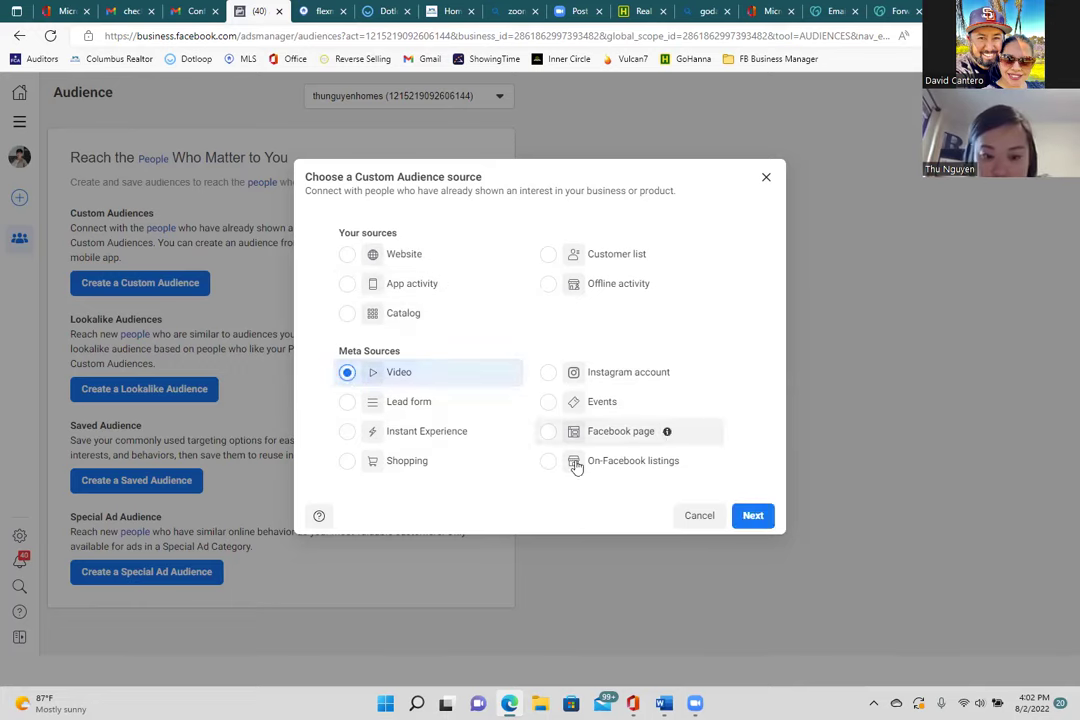
click(743, 516)
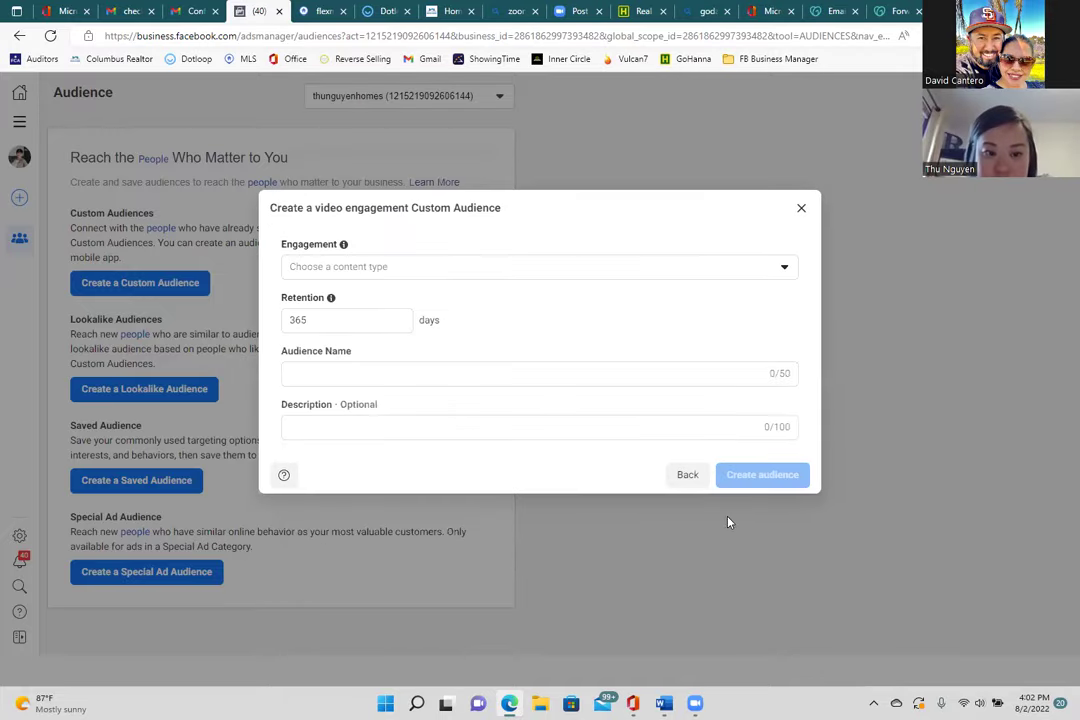
Set the video engagement type to people who watched to ThruPlay and begin choosing videos
click(327, 272)
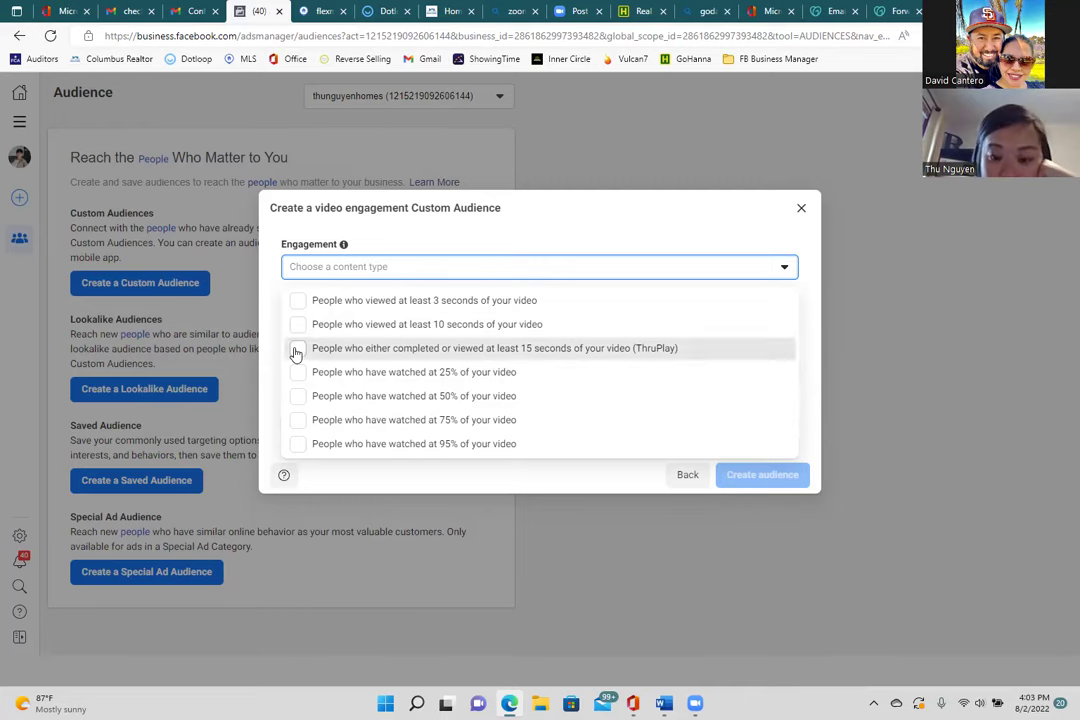
click(297, 353)
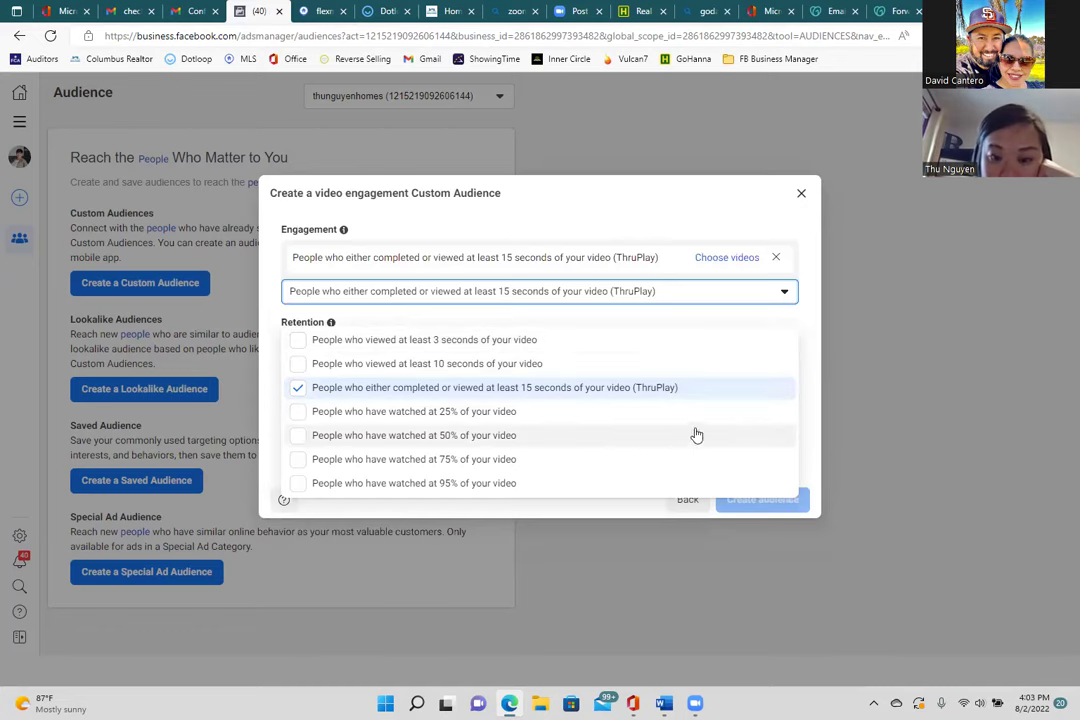
click(749, 258)
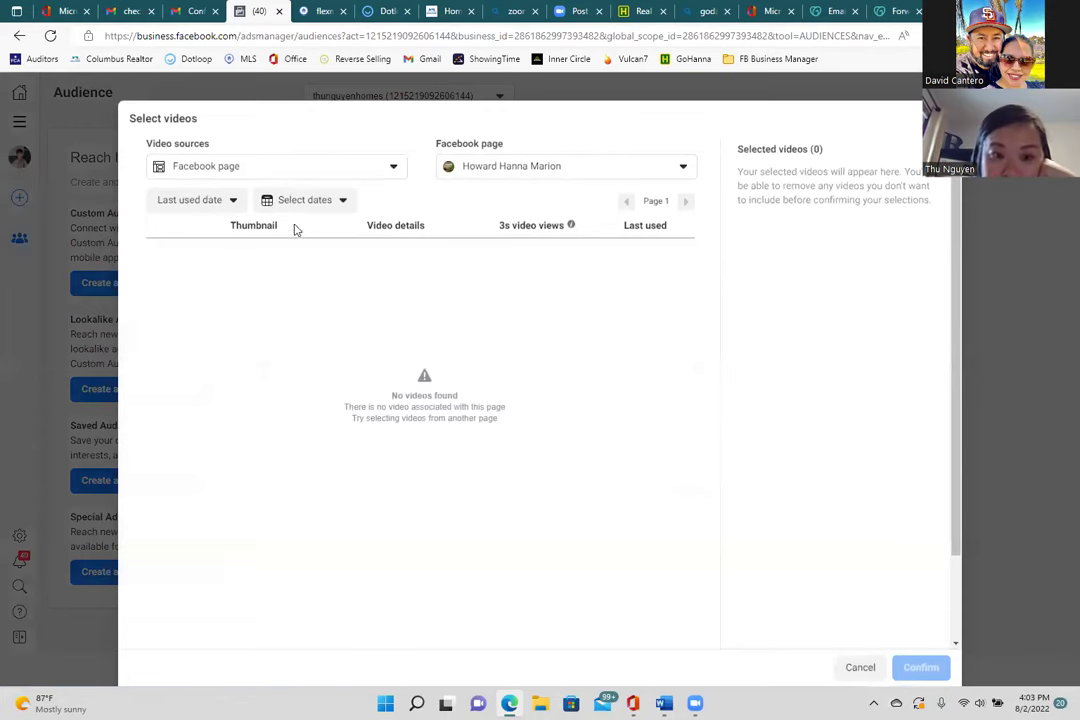
Load videos from the realtor's Facebook page in the video picker
click(337, 170)
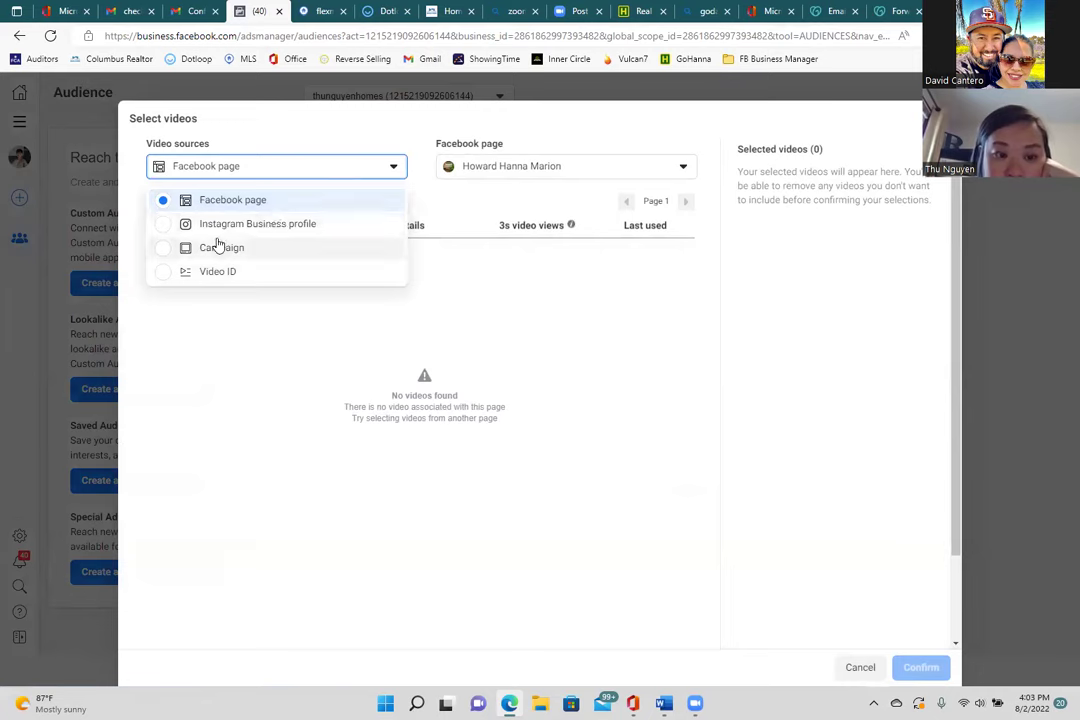
click(547, 164)
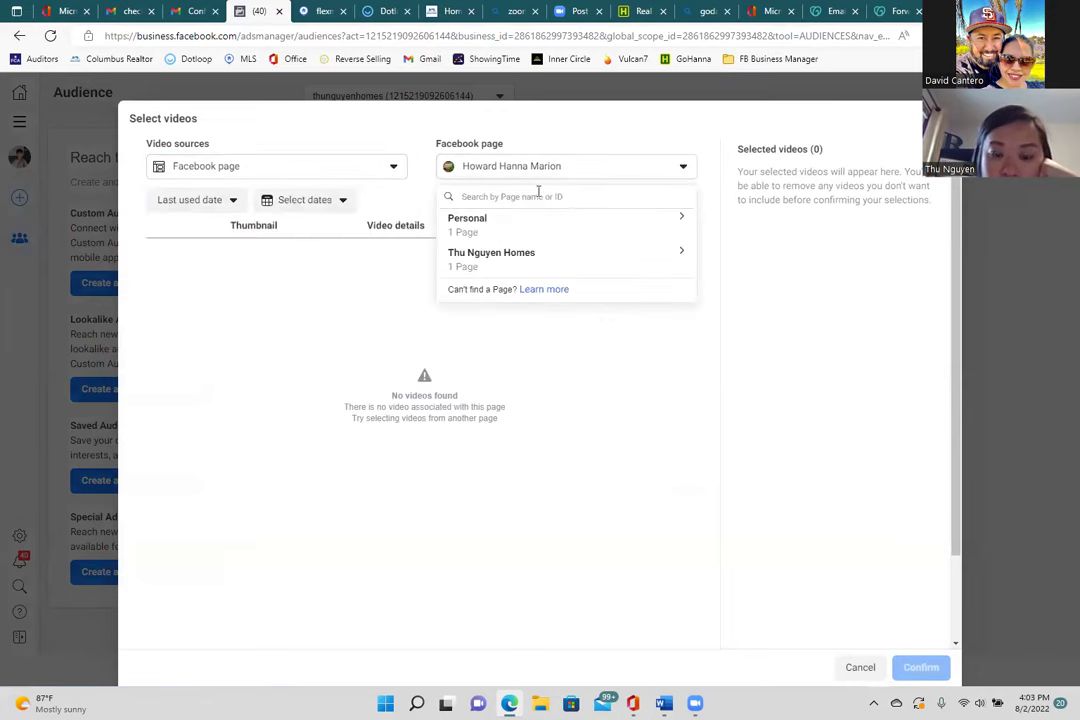
click(485, 256)
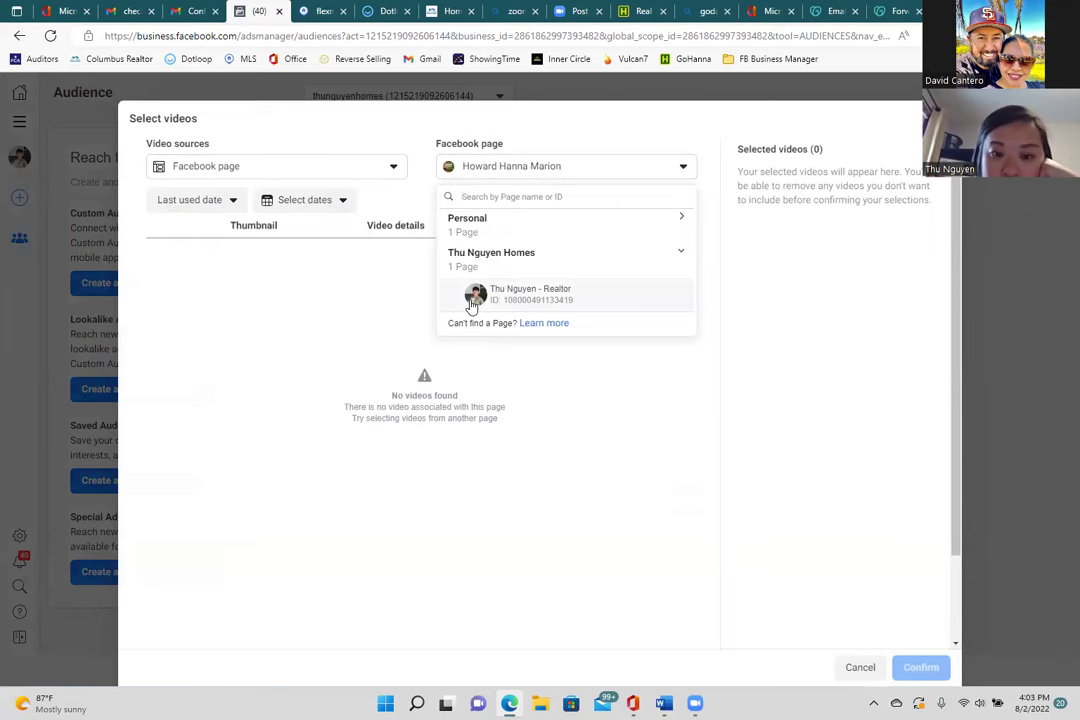
click(553, 292)
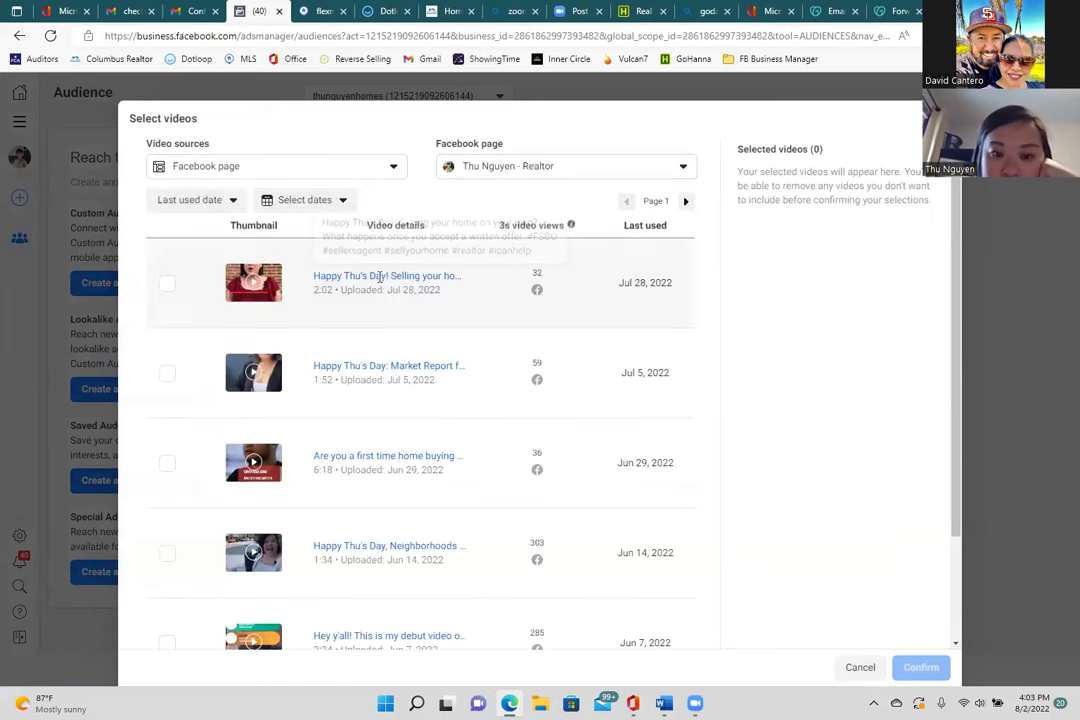
Browse the page's videos, dated Jun 7 through Jul 28, 2022
scroll(173, 372, down, 2)
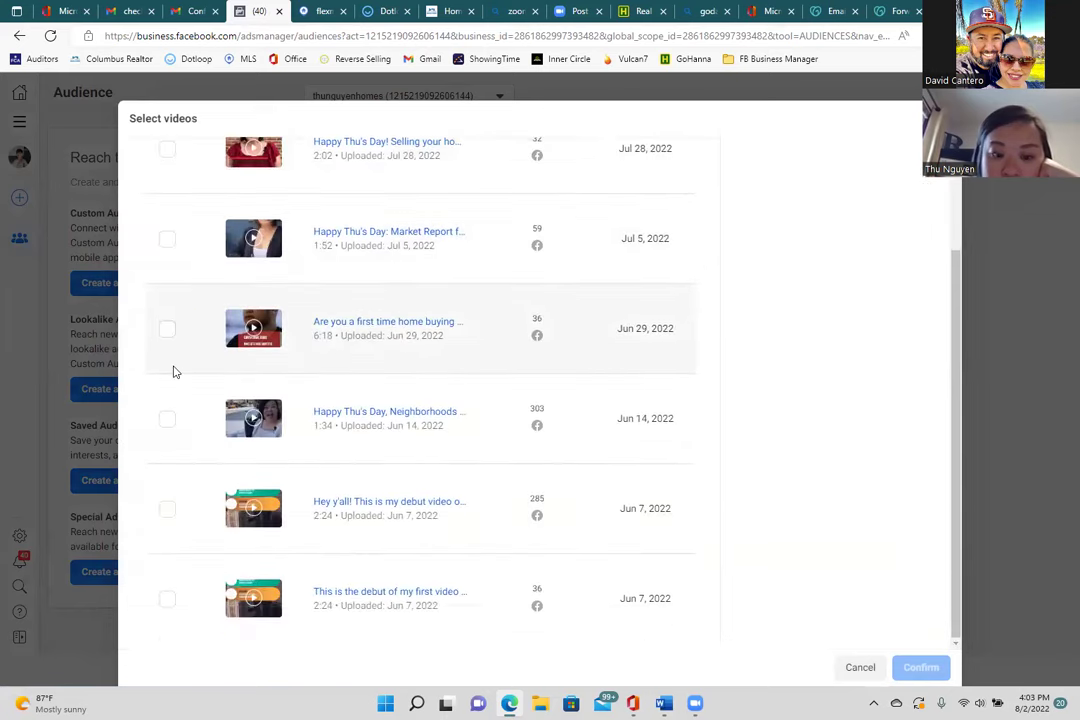
scroll(173, 372, up, 2)
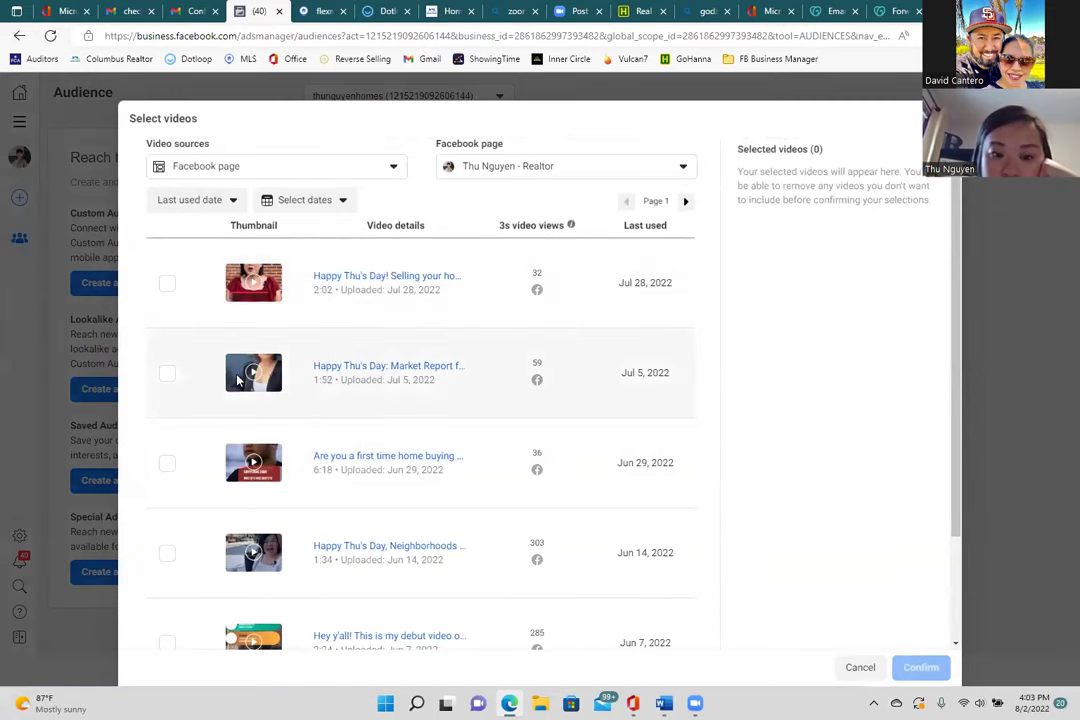
scroll(501, 400, down, 2)
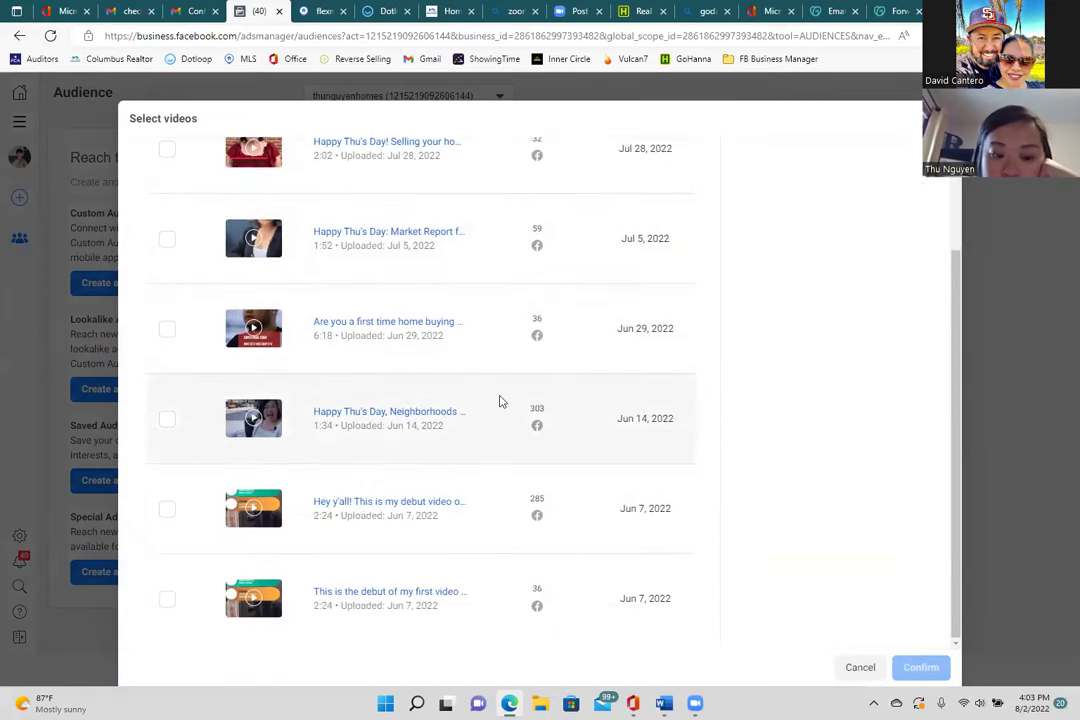
scroll(501, 400, up, 2)
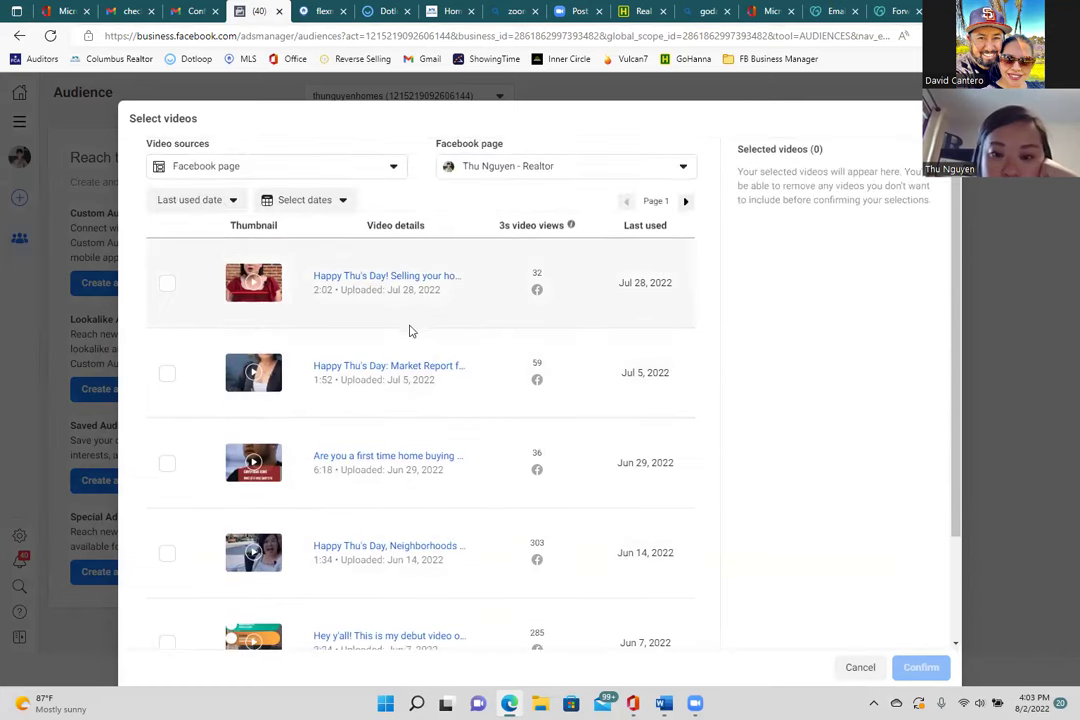
scroll(409, 451, down, 2)
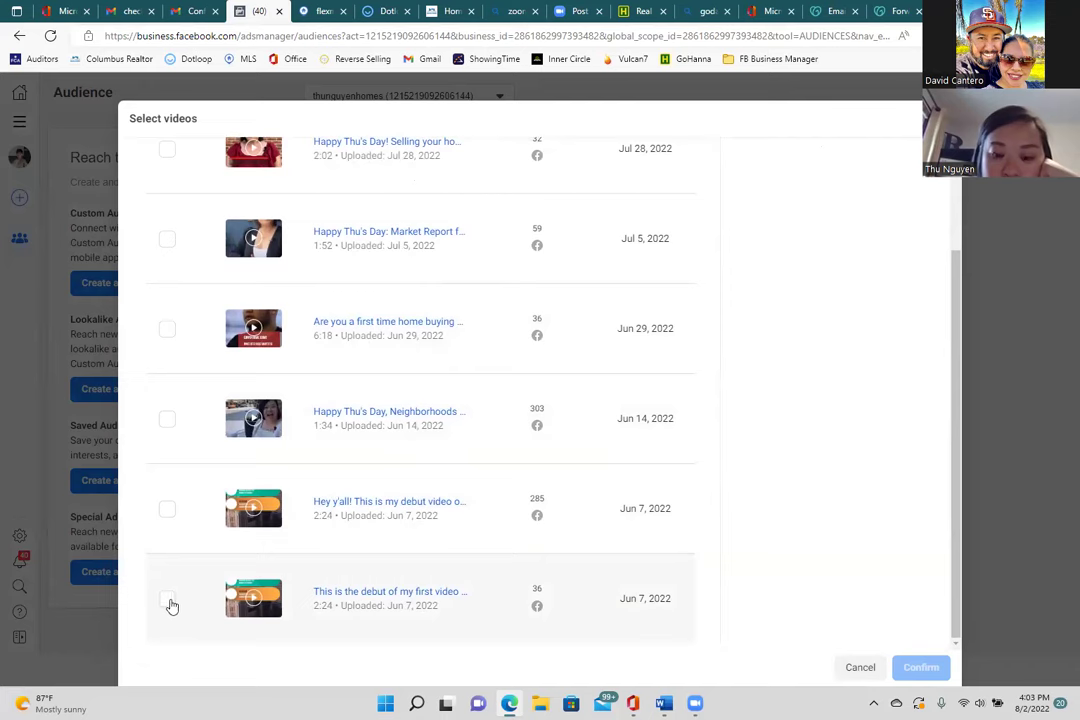
scroll(176, 502, up, 2)
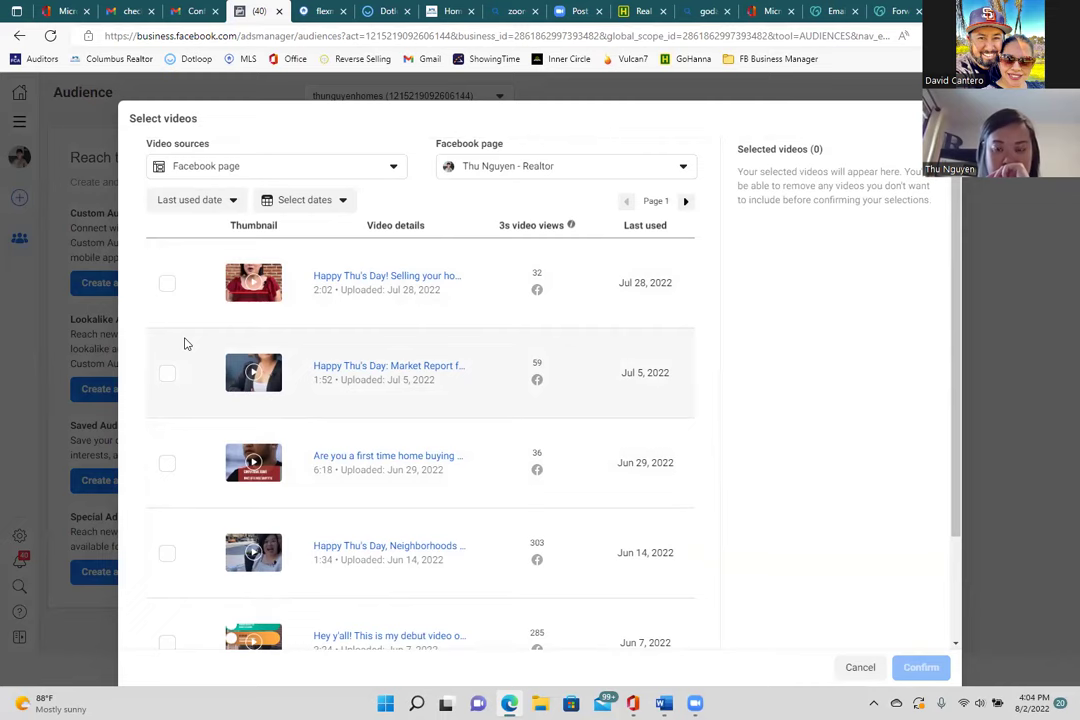
scroll(184, 344, down, 1)
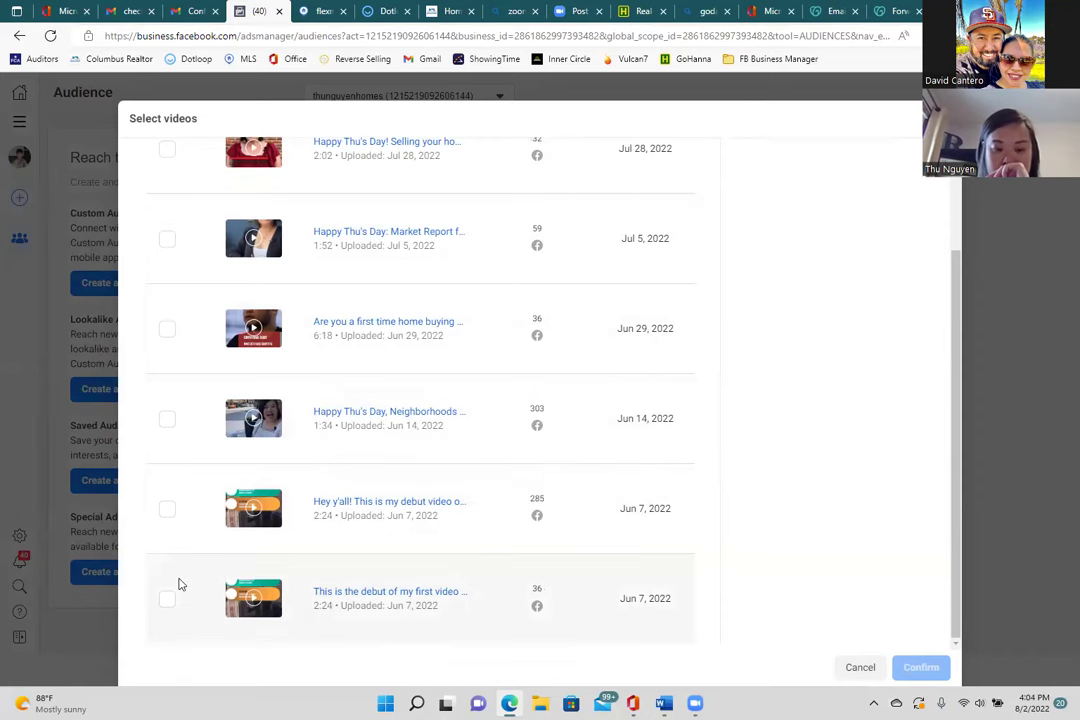
scroll(178, 551, up, 1)
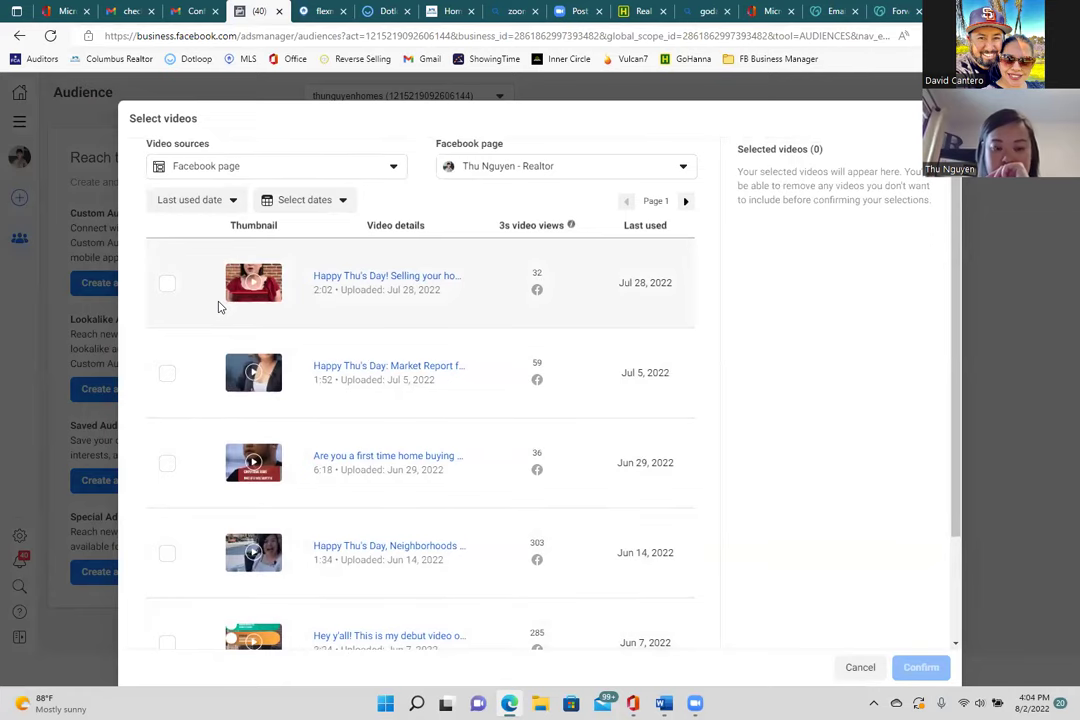
scroll(220, 307, down, 1)
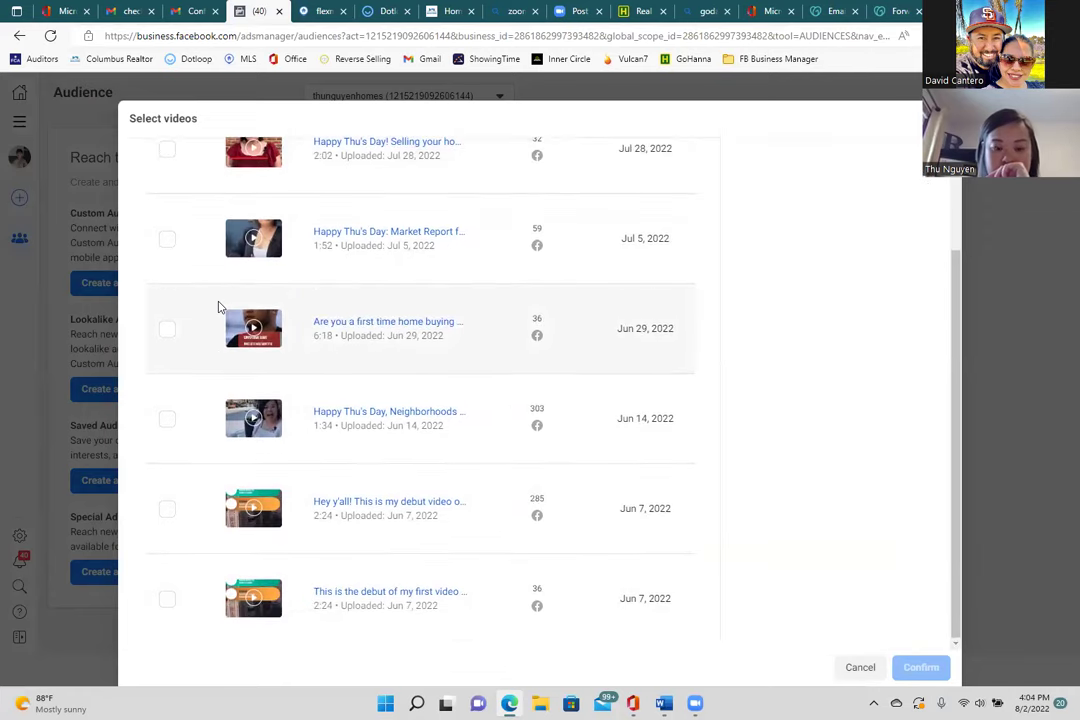
scroll(220, 307, up, 1)
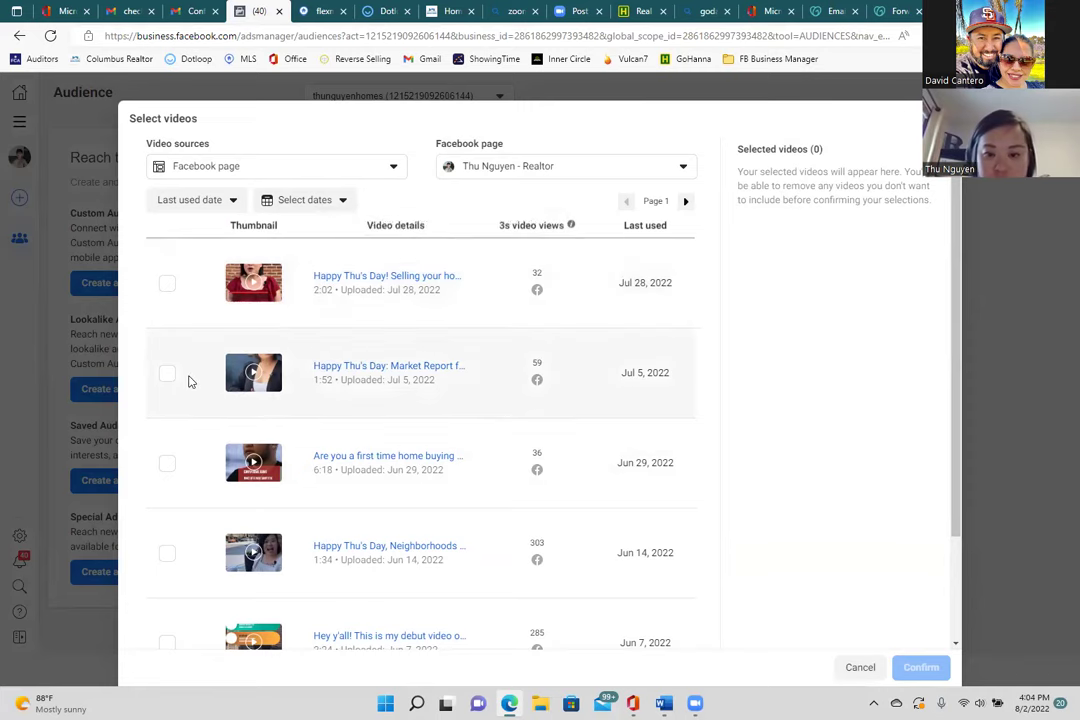
scroll(190, 380, down, 2)
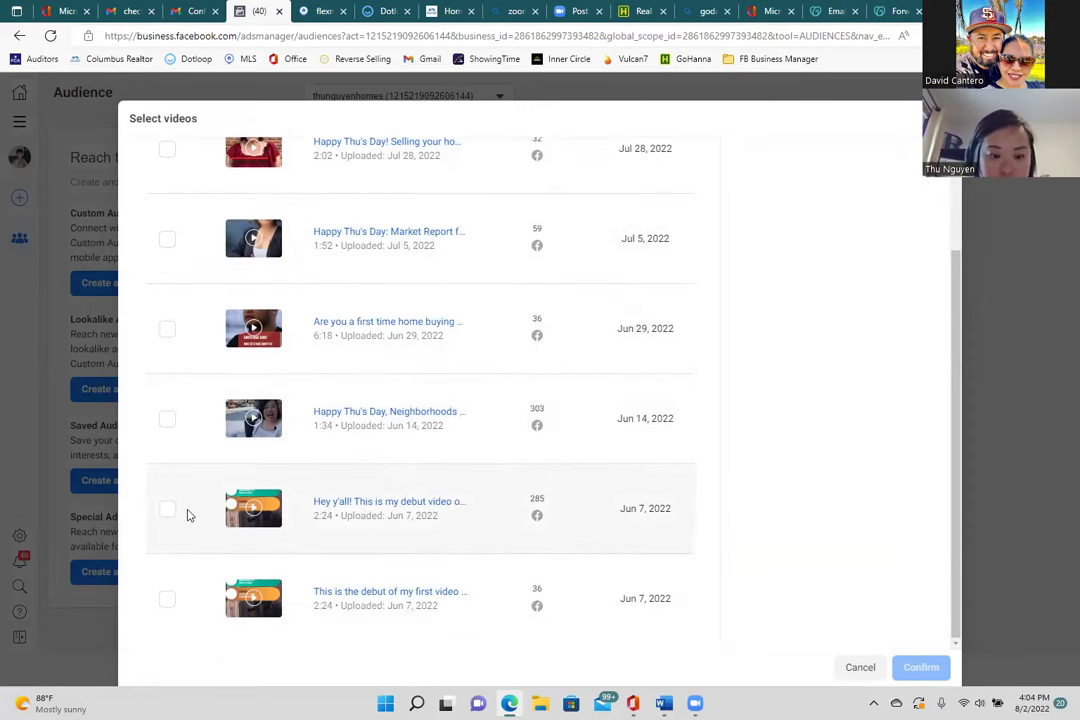
scroll(185, 470, up, 2)
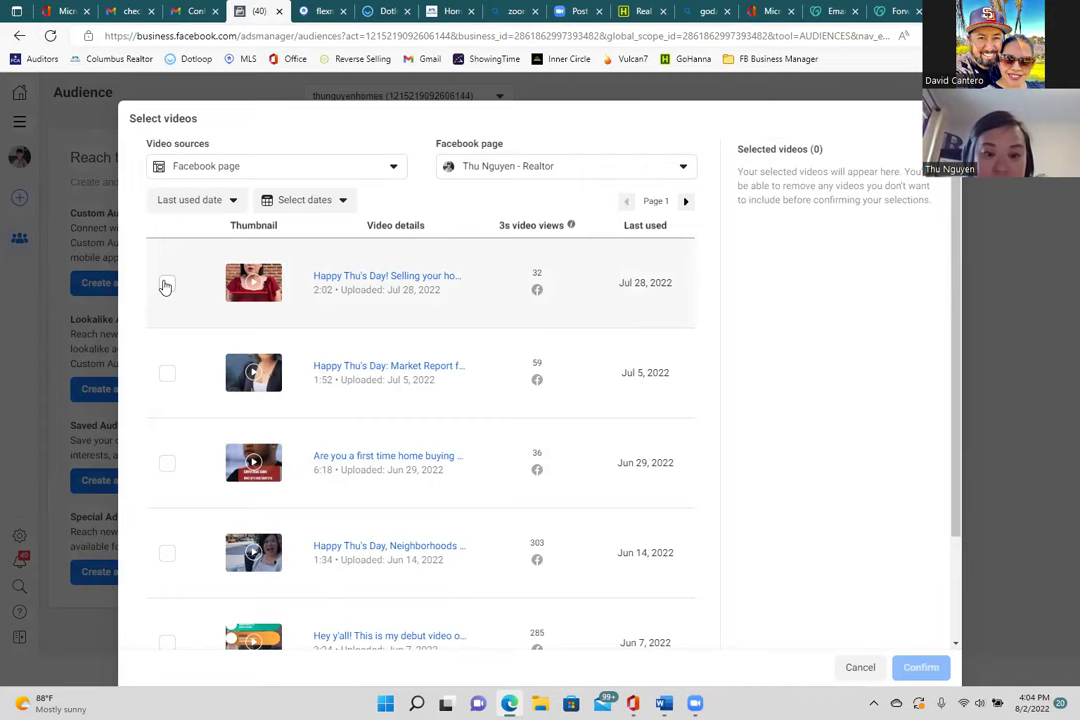
Select the Jul 28, 2022 'Happy Thu's Day!' video and confirm it for the audience
click(166, 285)
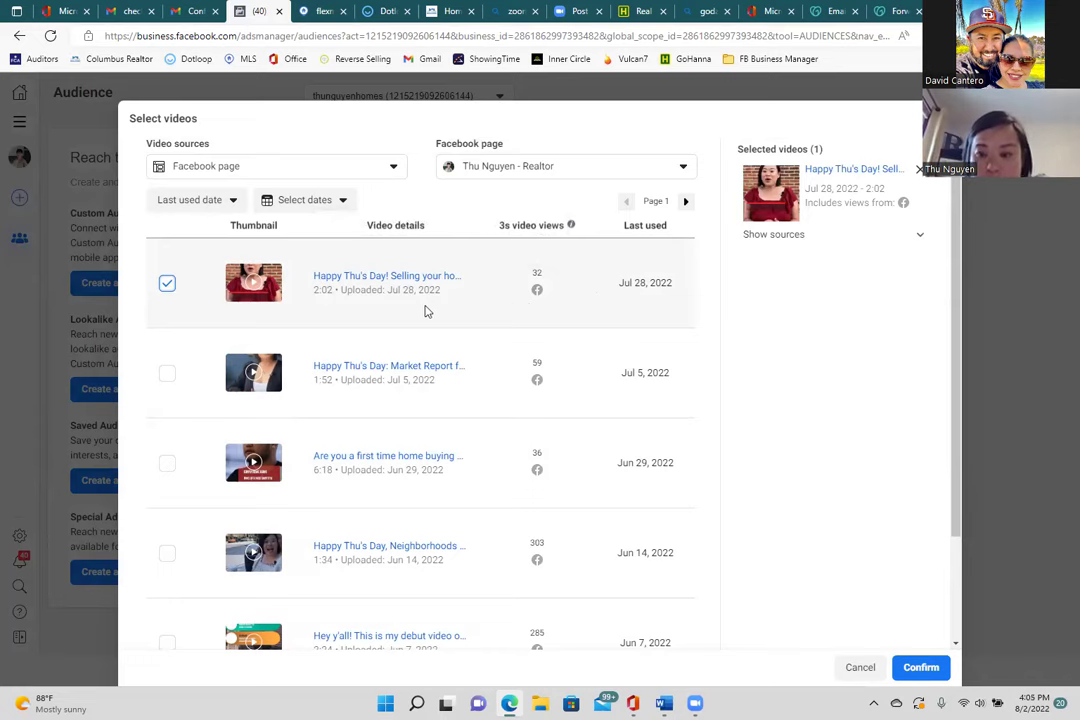
click(920, 670)
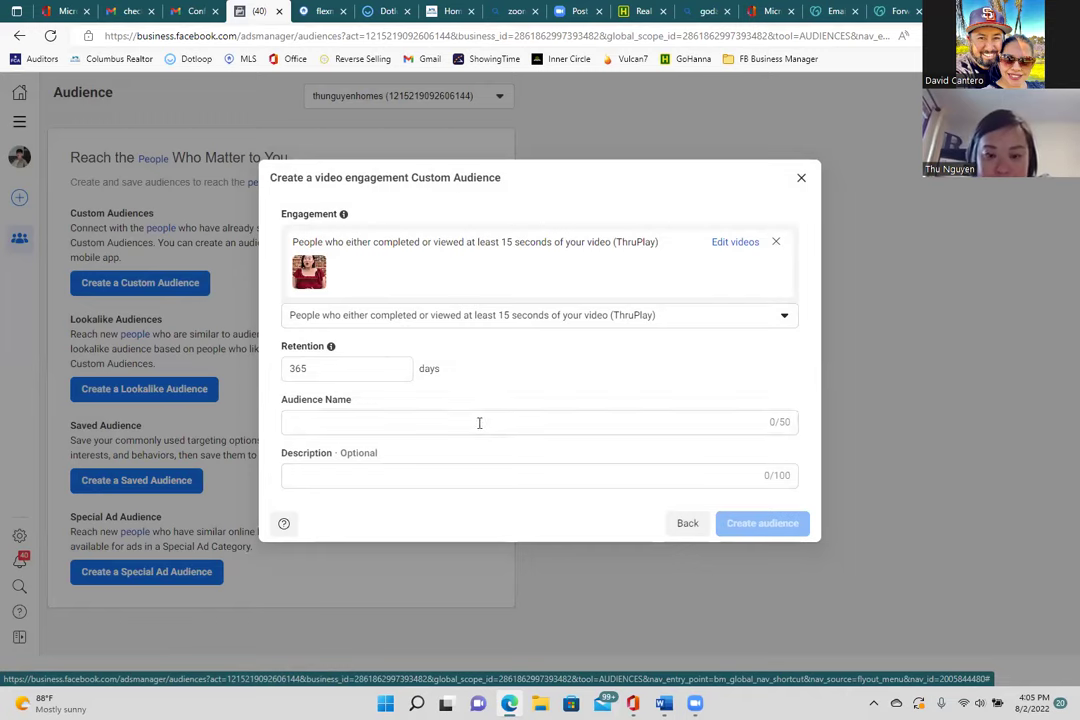
Change the audience retention from 365 to 30 days
double_click(368, 368)
text(30)
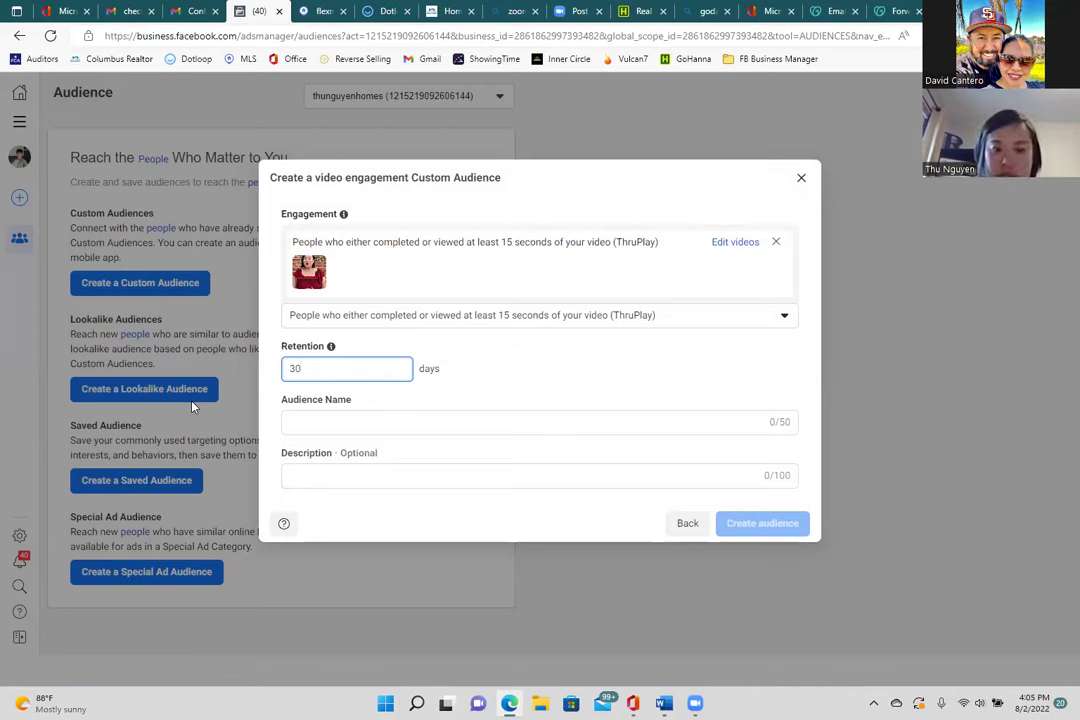
click(416, 420)
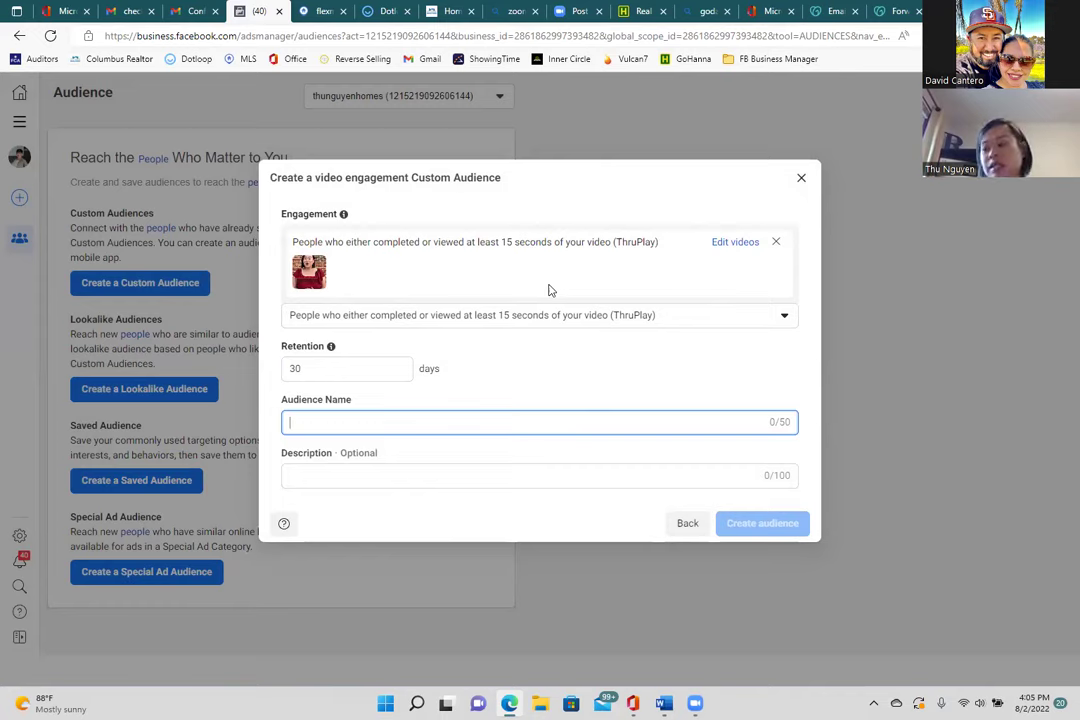
Name the audience 'In Contract Process - Red Shirt (15 sec)' and create it
text(Thu)
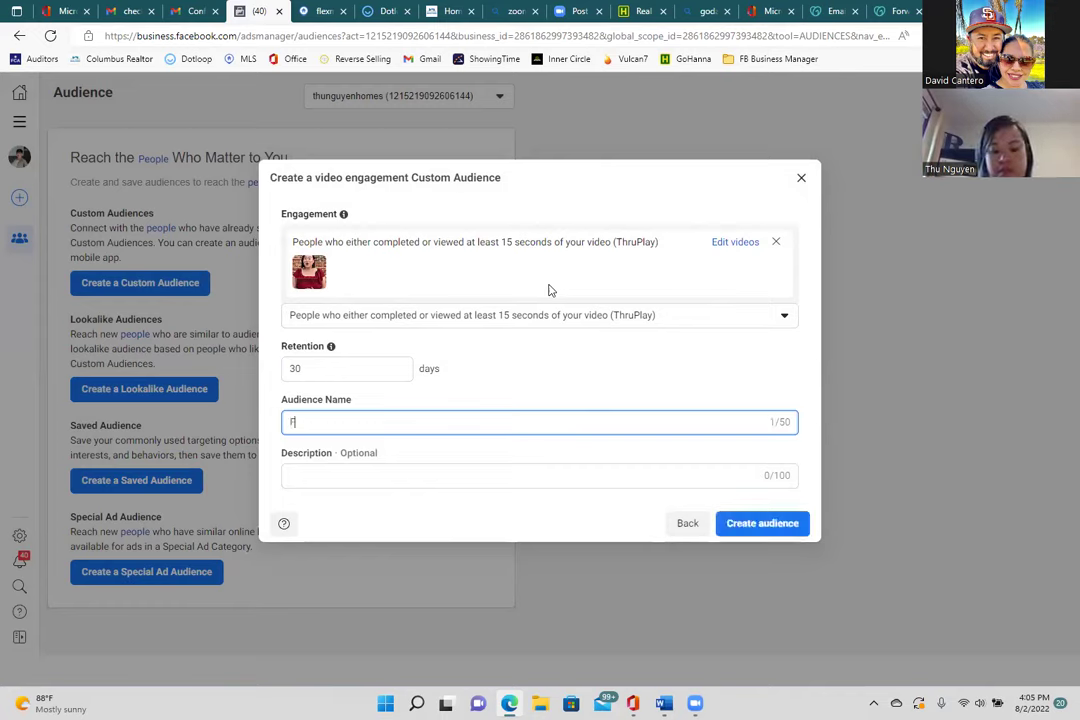
key(BackSpace)
key(BackSpace)
key(BackSpace)
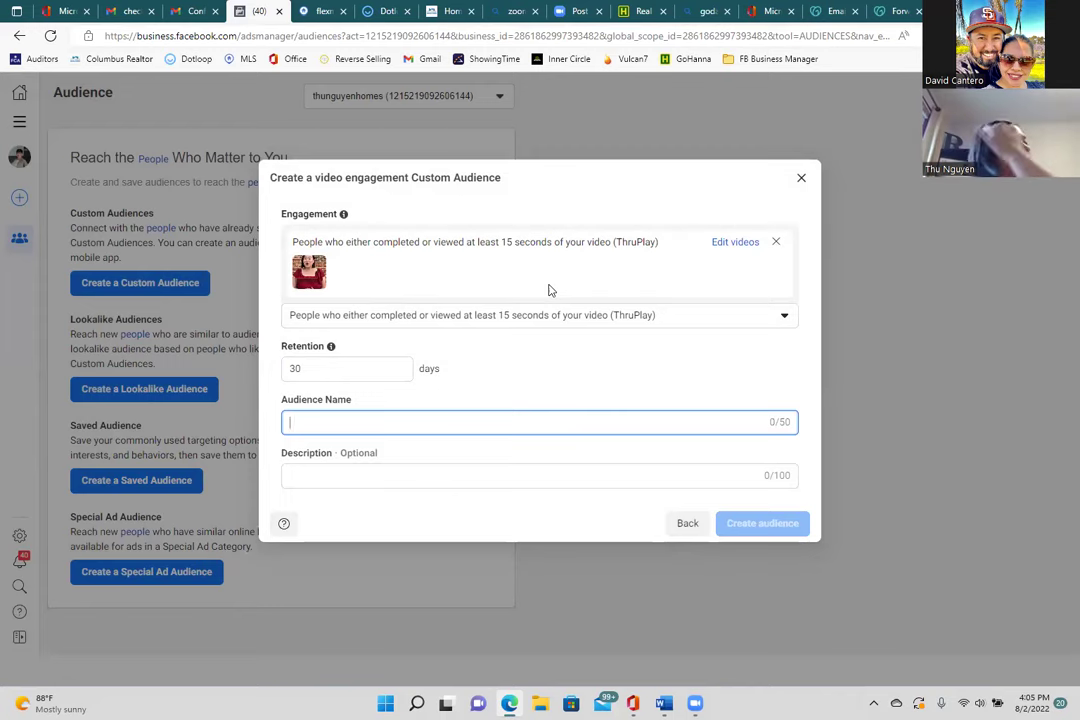
text(In Control)
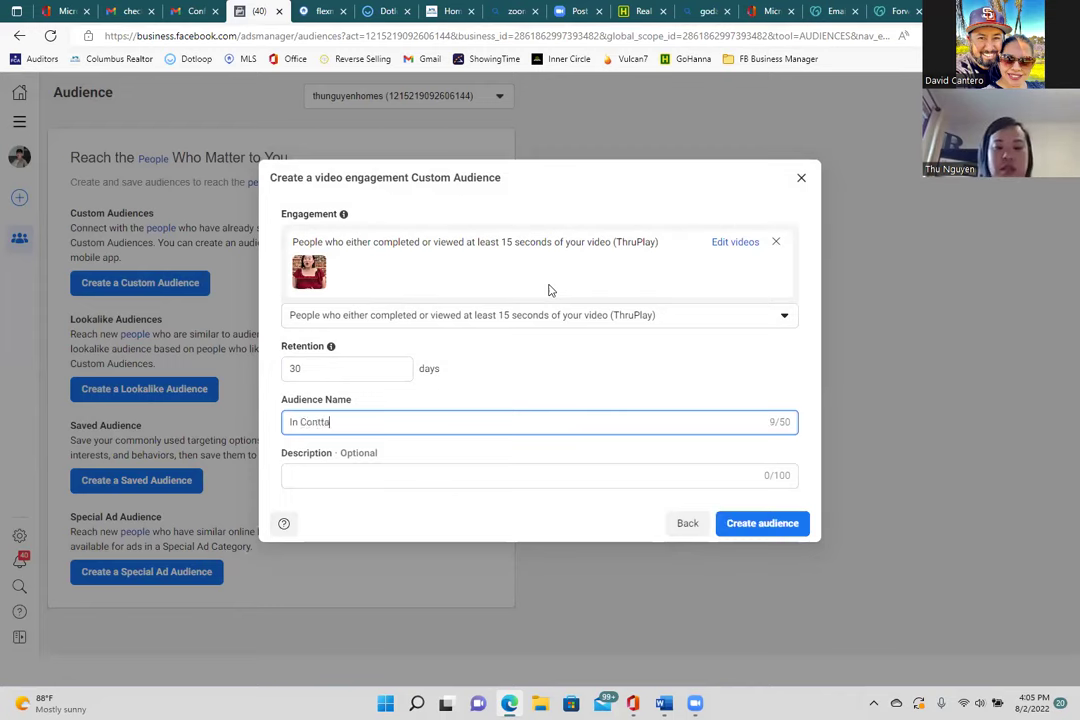
key(BackSpace)
key(BackSpace)
text(act Process)
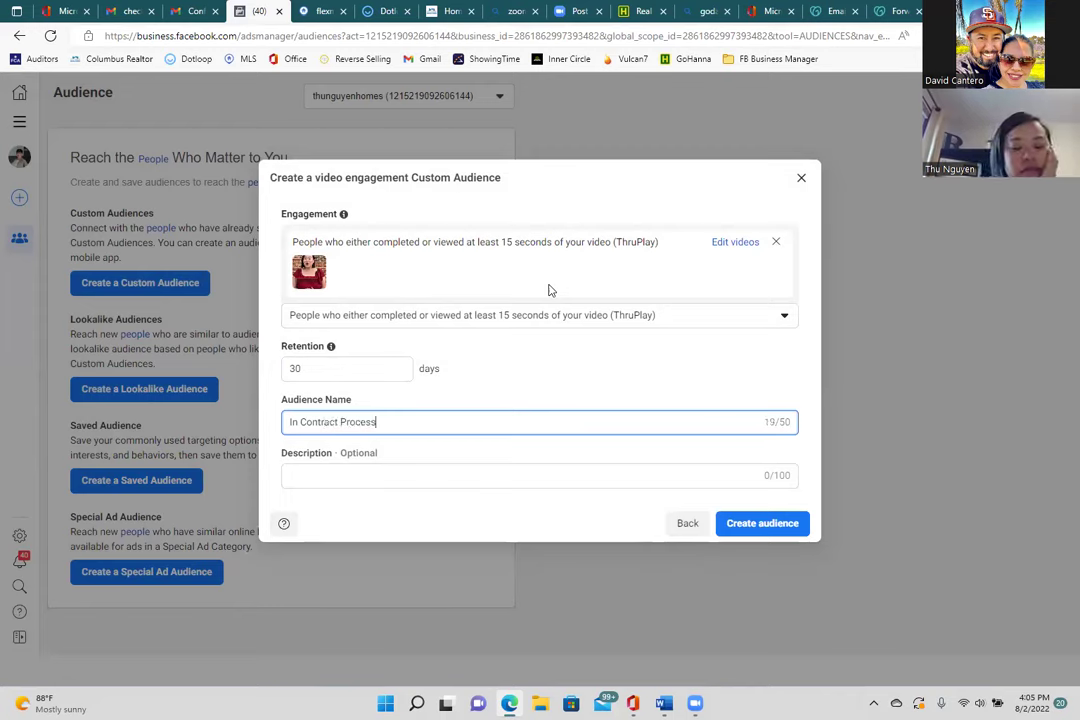
text( - Red Shirt)
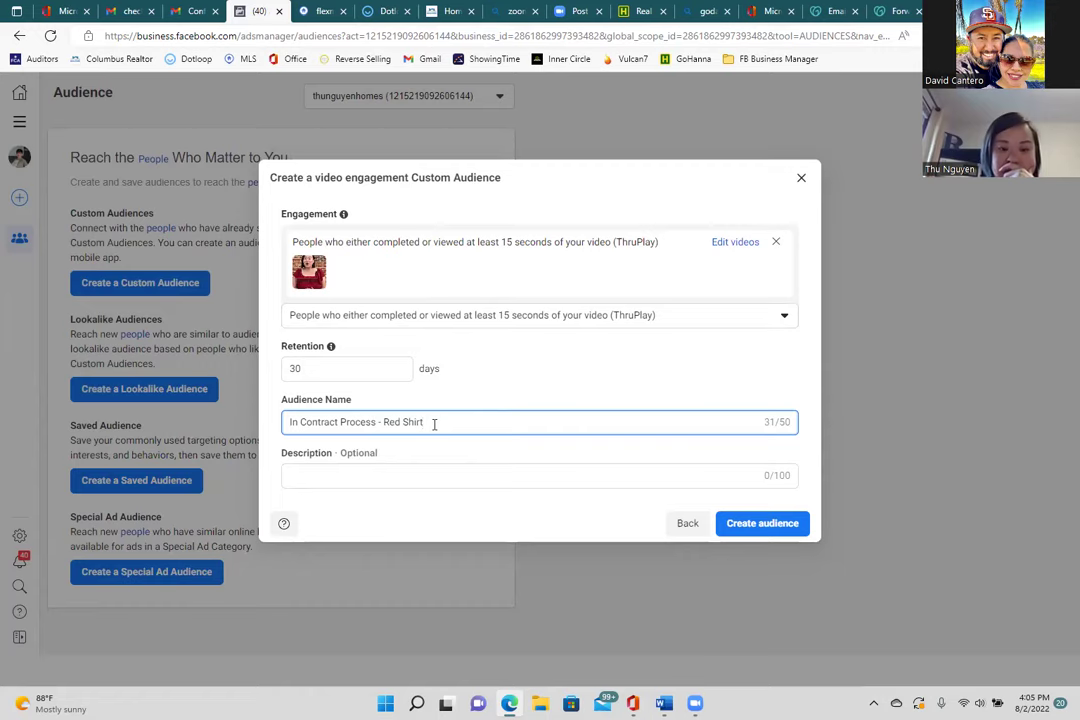
text((Te)
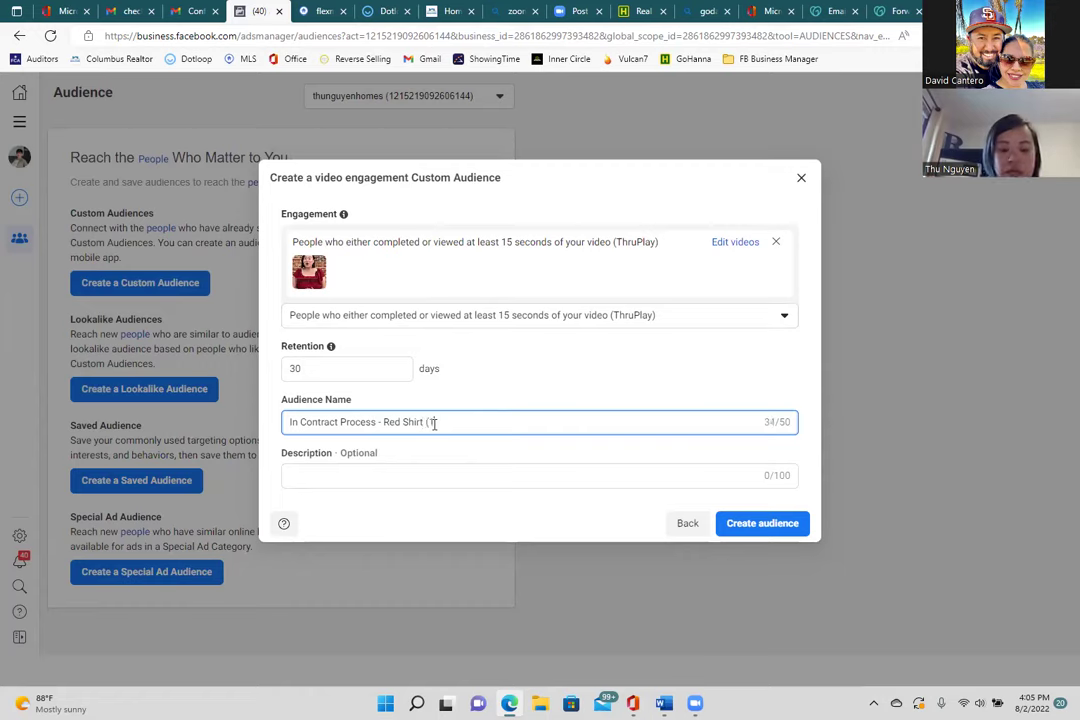
text( secon)
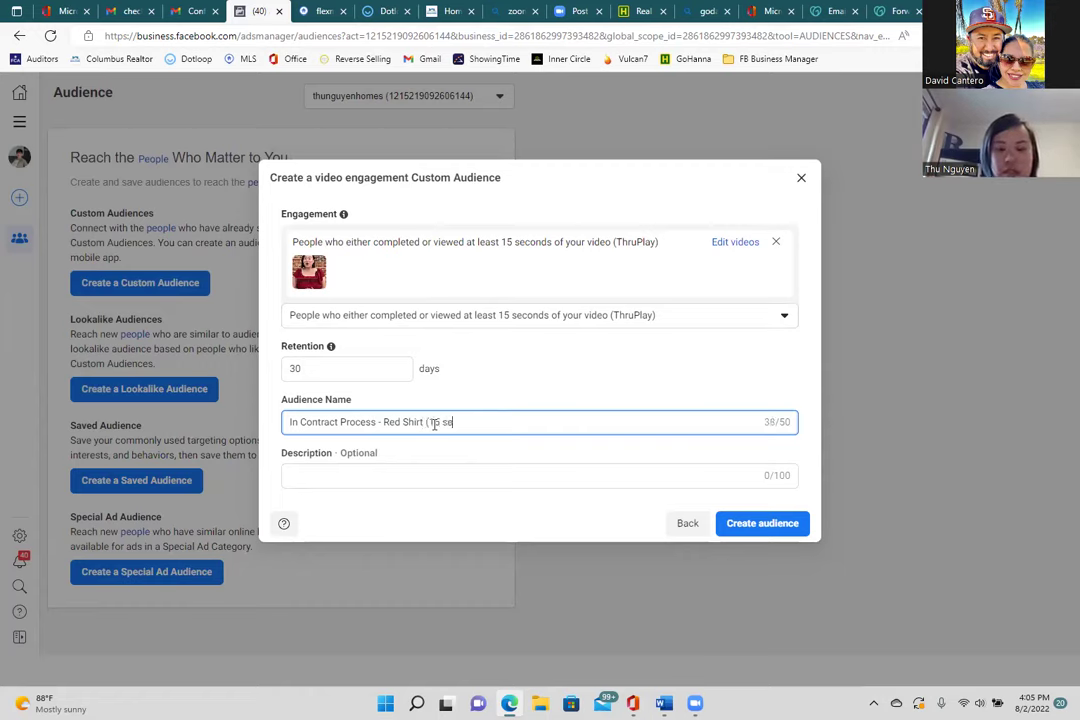
key(BackSpace)
key(BackSpace)
text())
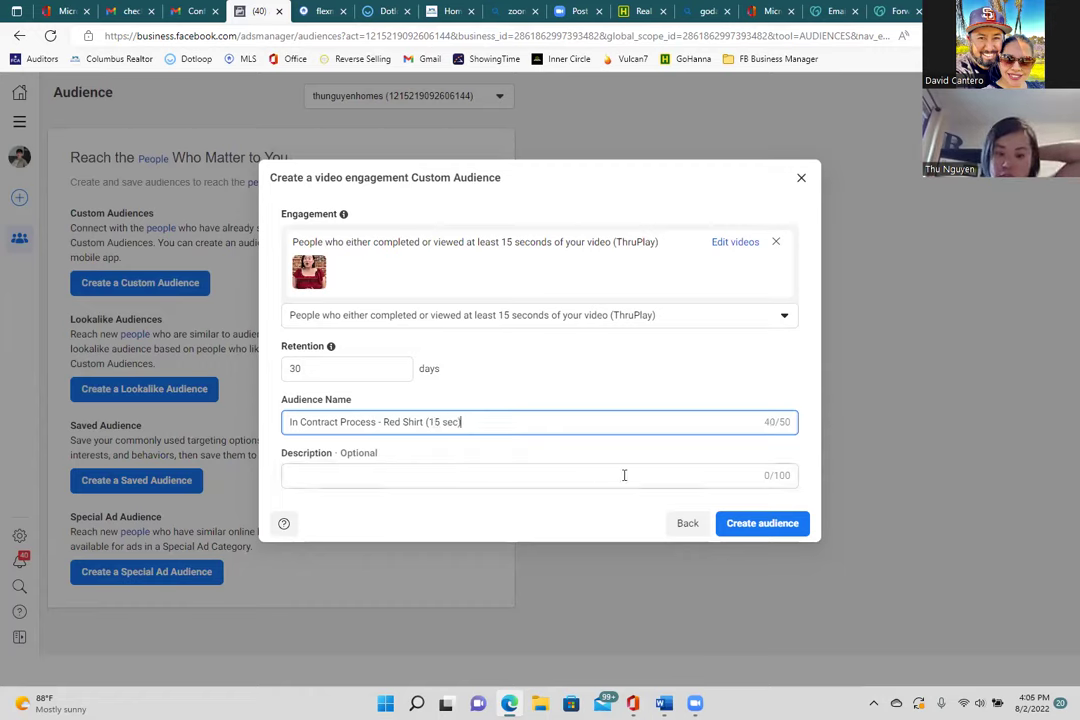
click(746, 526)
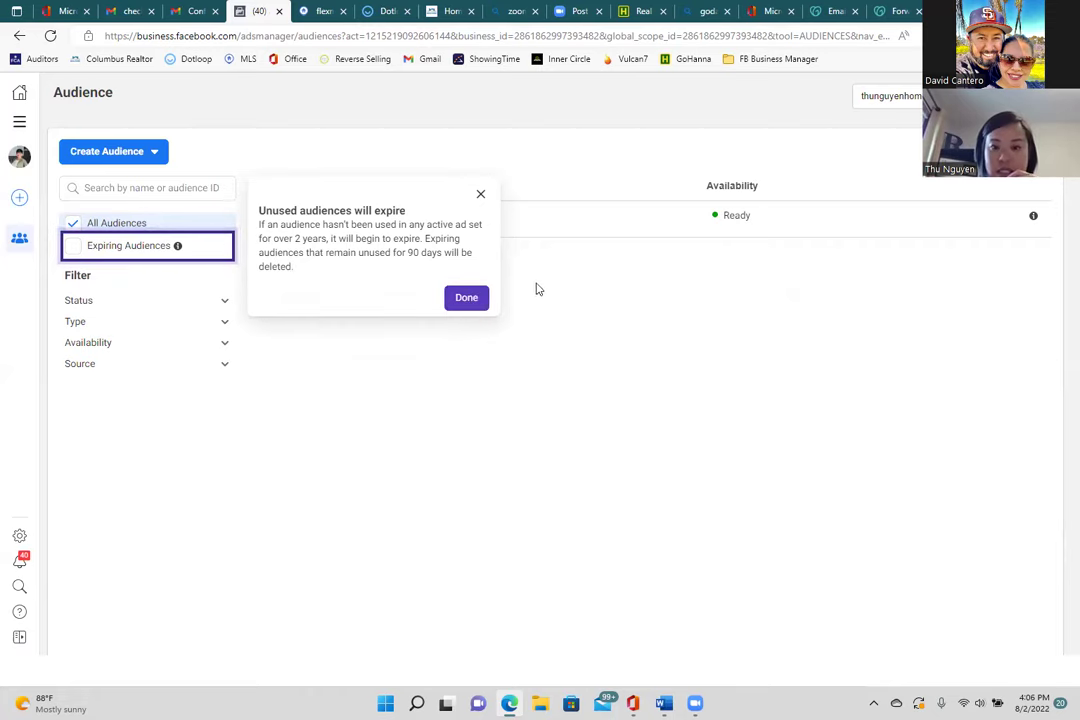
Dismiss the expiring-audiences notice and bookmark Audiences as 'Custom Audience' in FB Business Manager
click(474, 304)
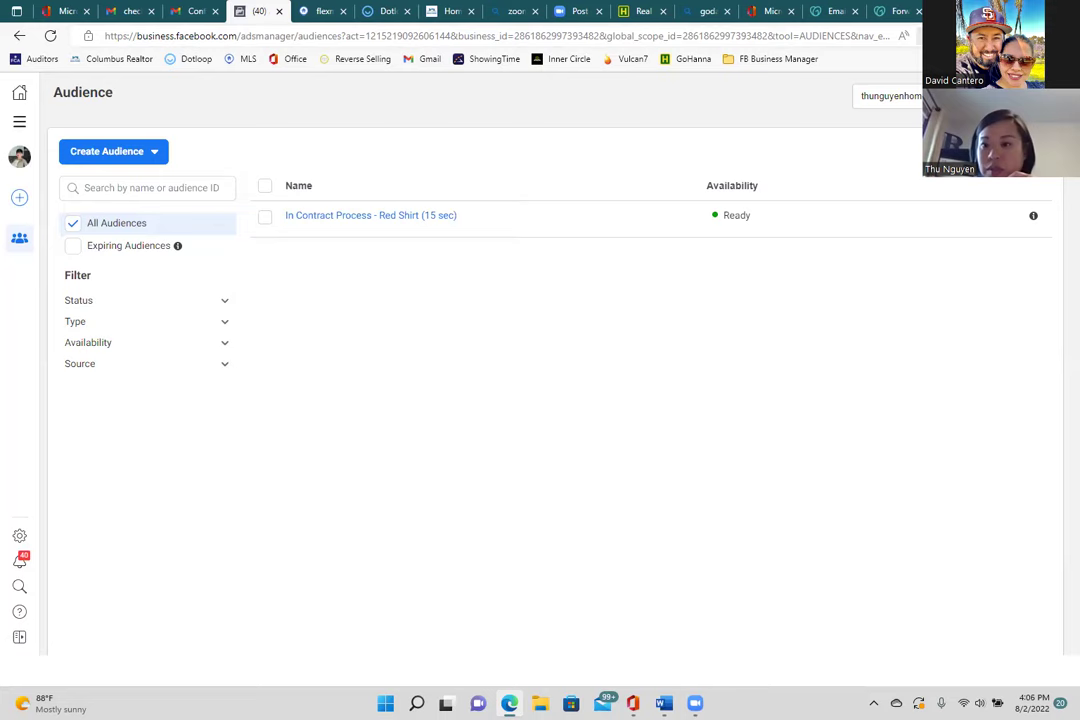
click(922, 38)
text(Cus)
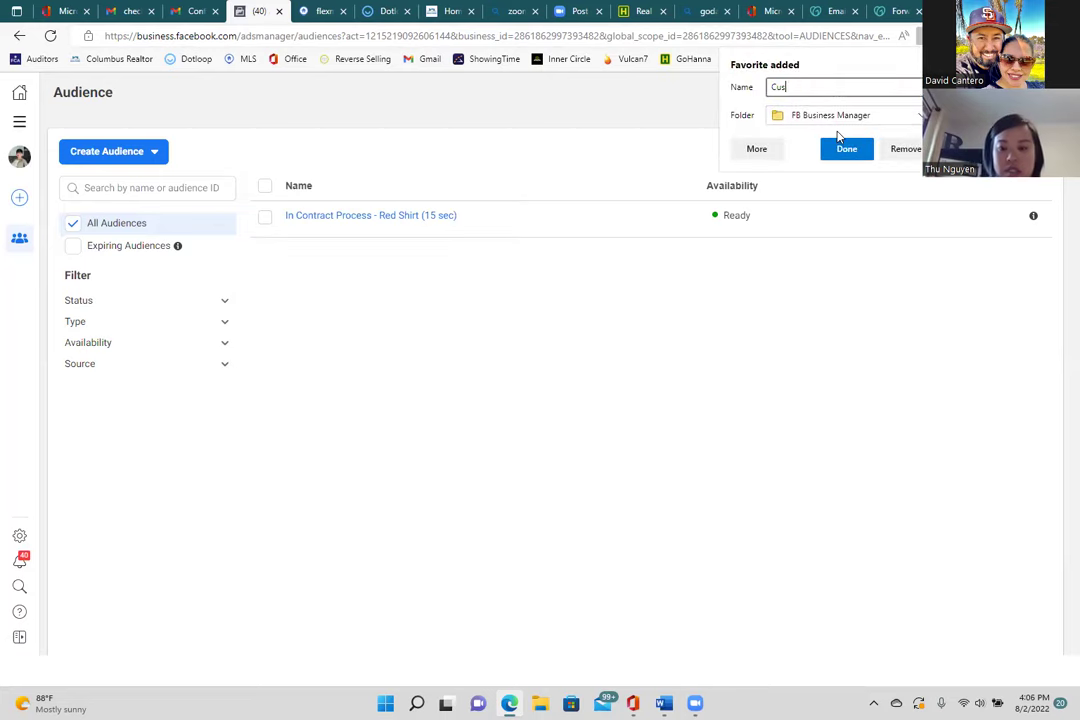
text(tom Audiences)
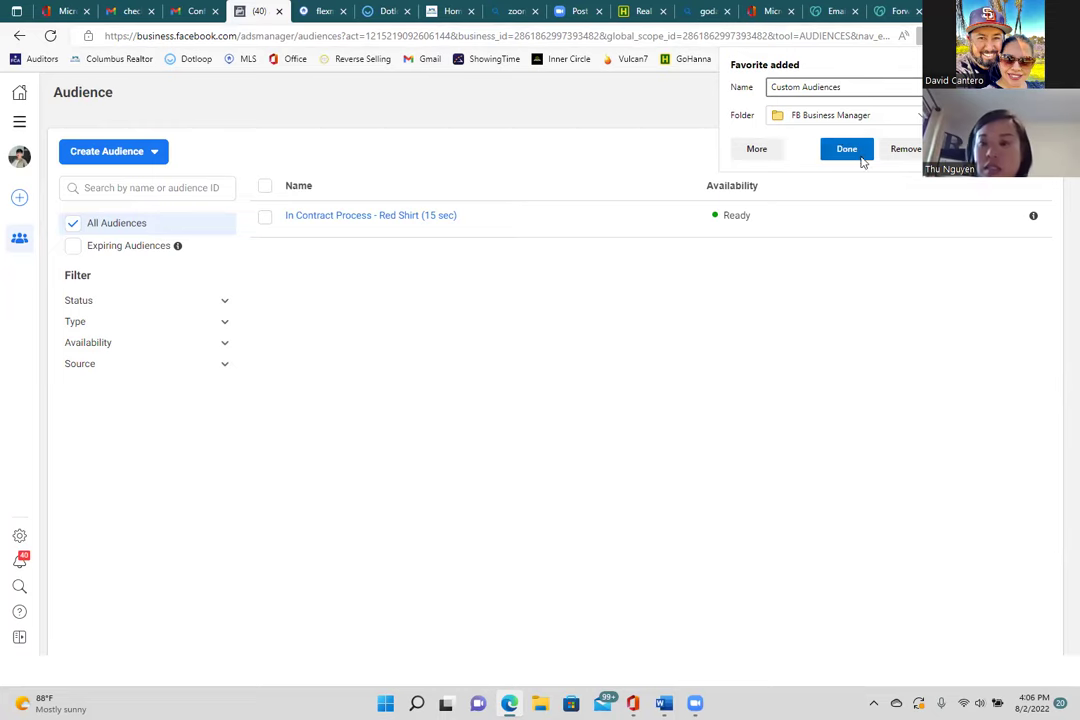
click(848, 151)
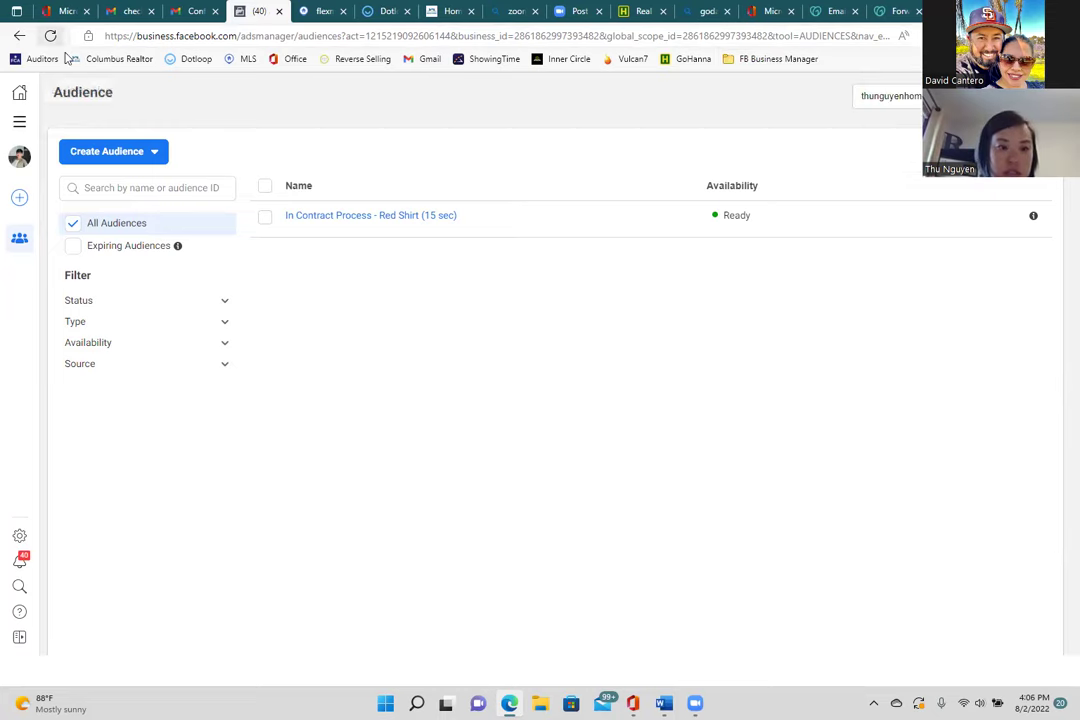
Go to the Billing section's Payment settings page for the ad account
click(22, 120)
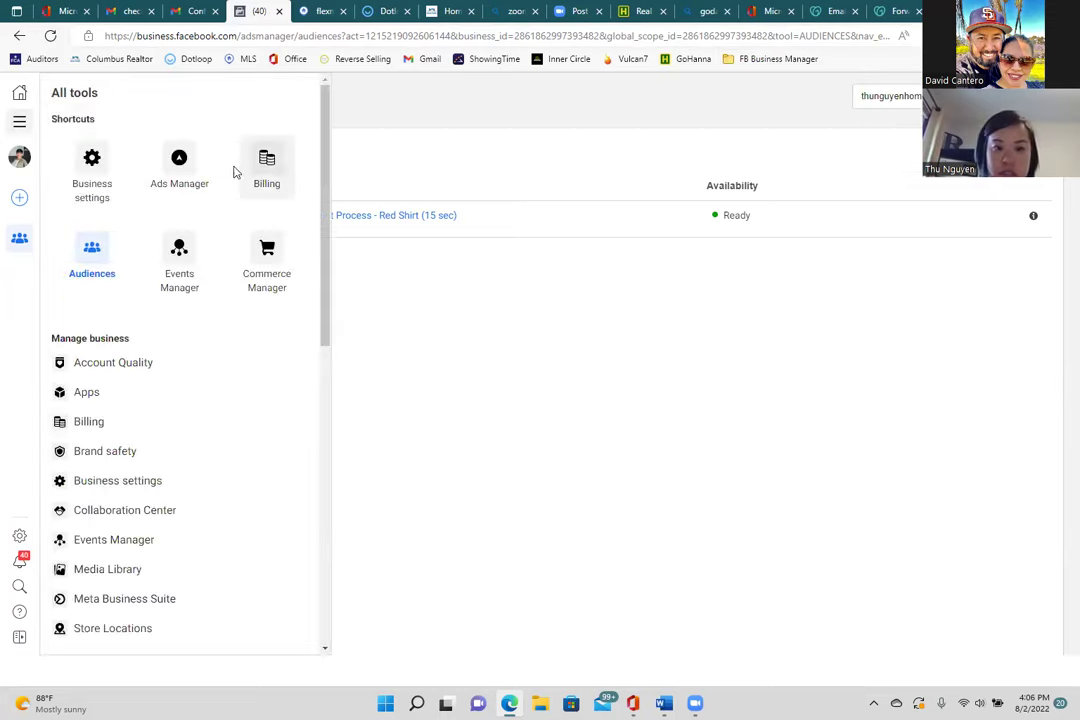
click(272, 166)
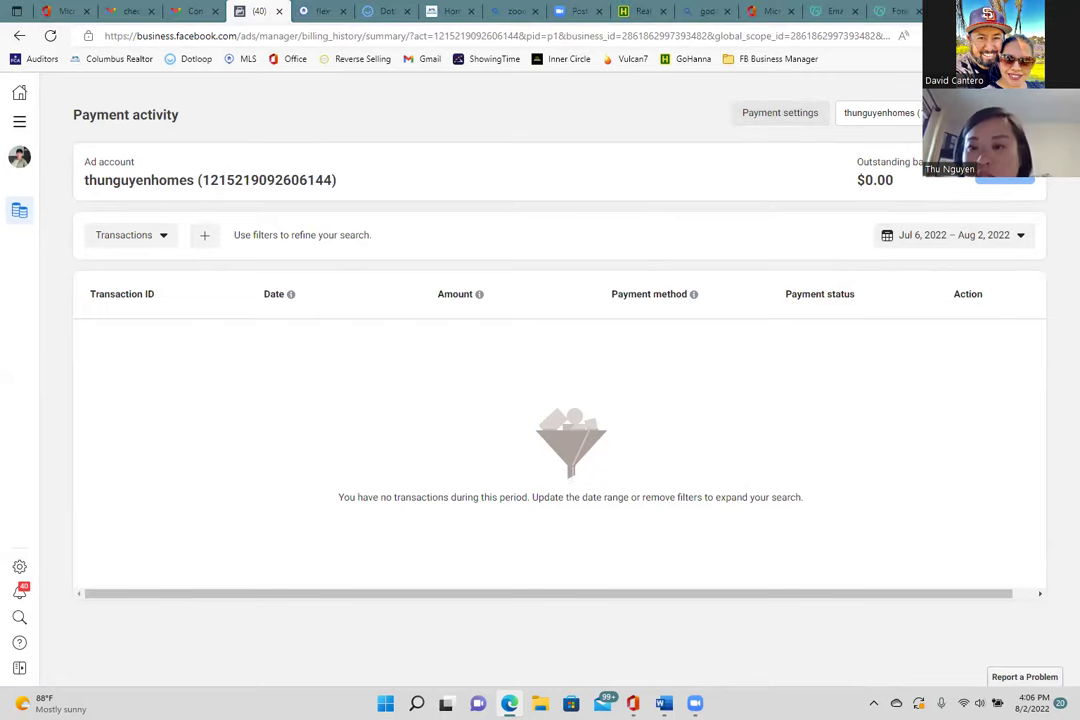
click(960, 112)
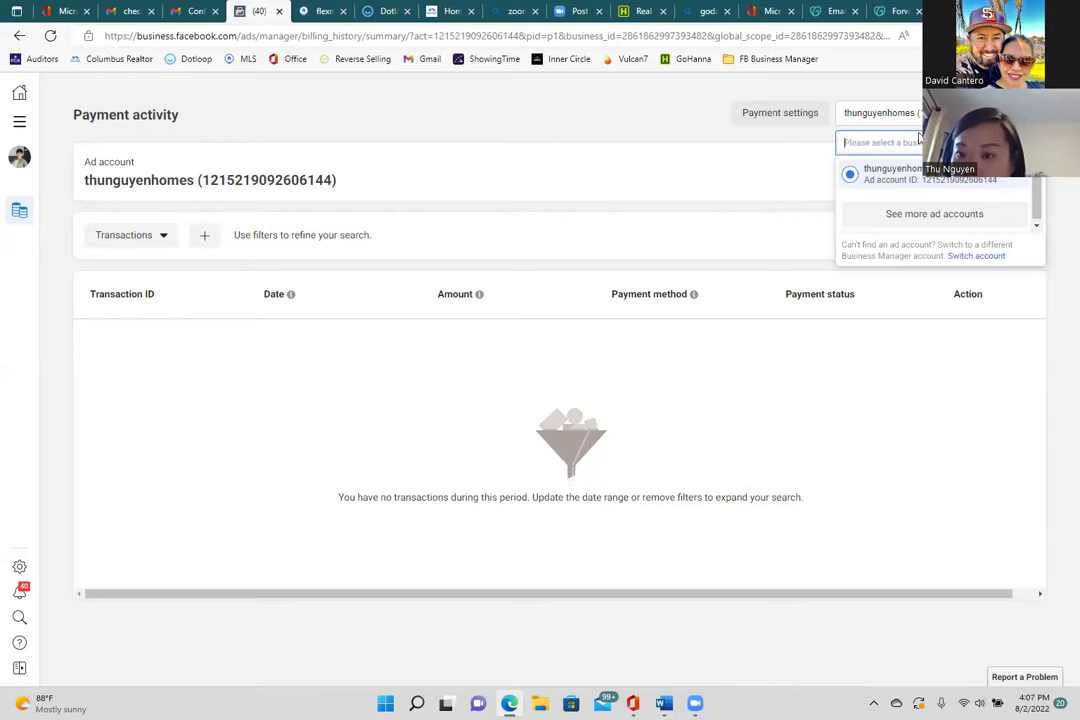
click(795, 124)
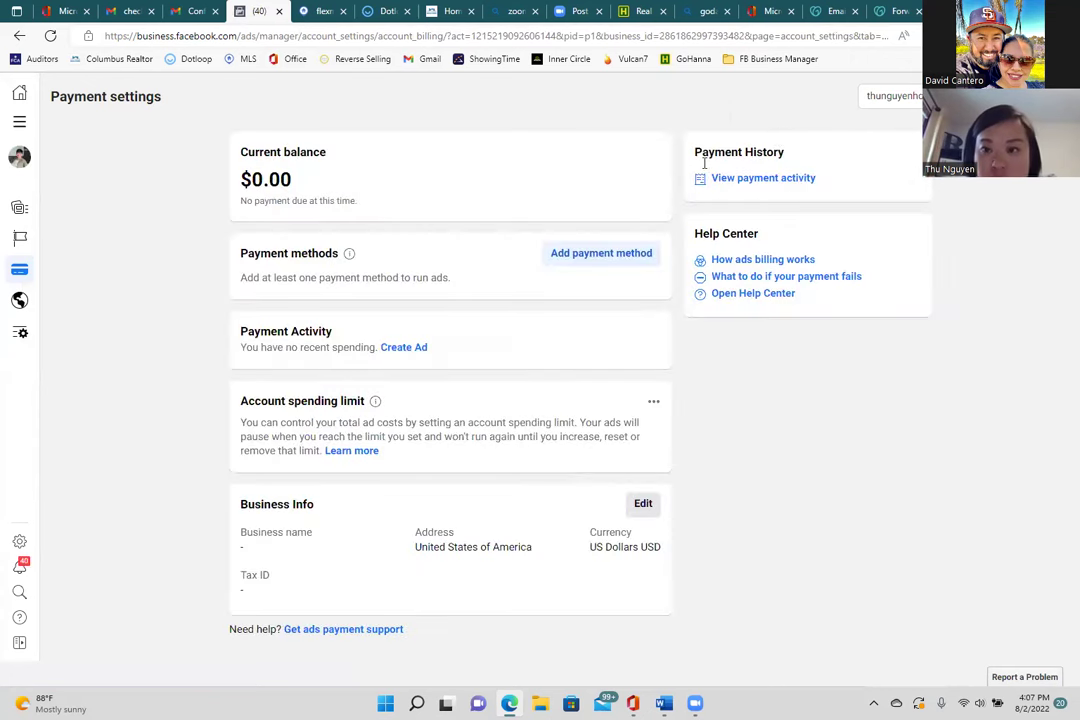
Save the Payment settings page as the 'Billing' favorite in FB Business Manager
key(ctrl+d)
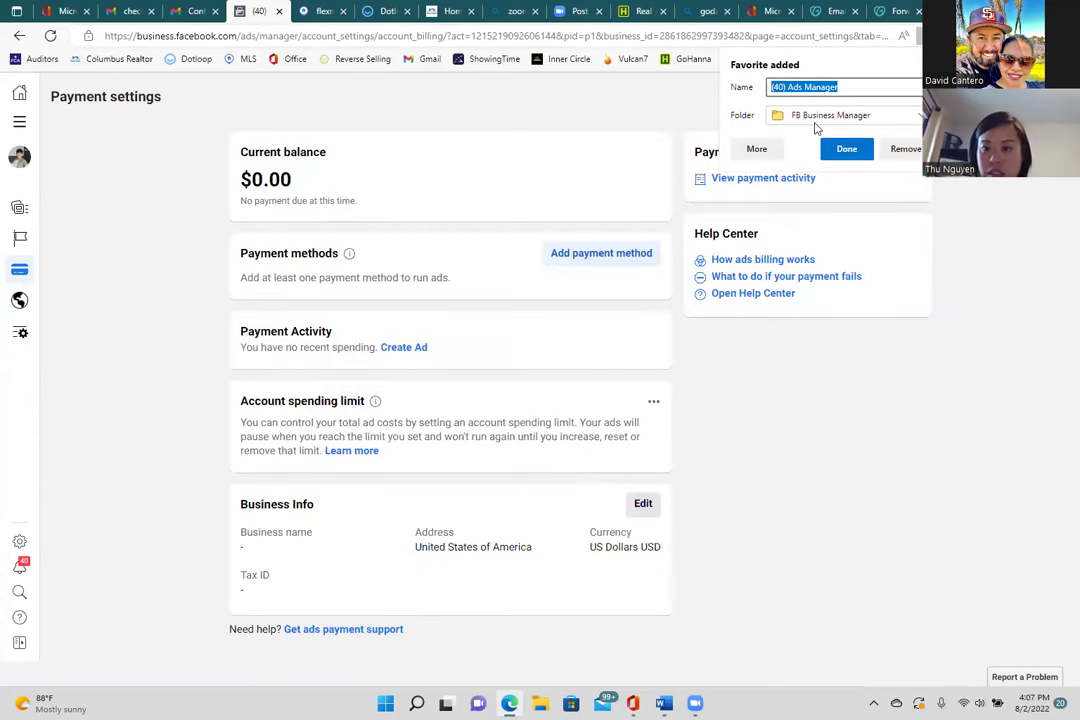
text(Billing)
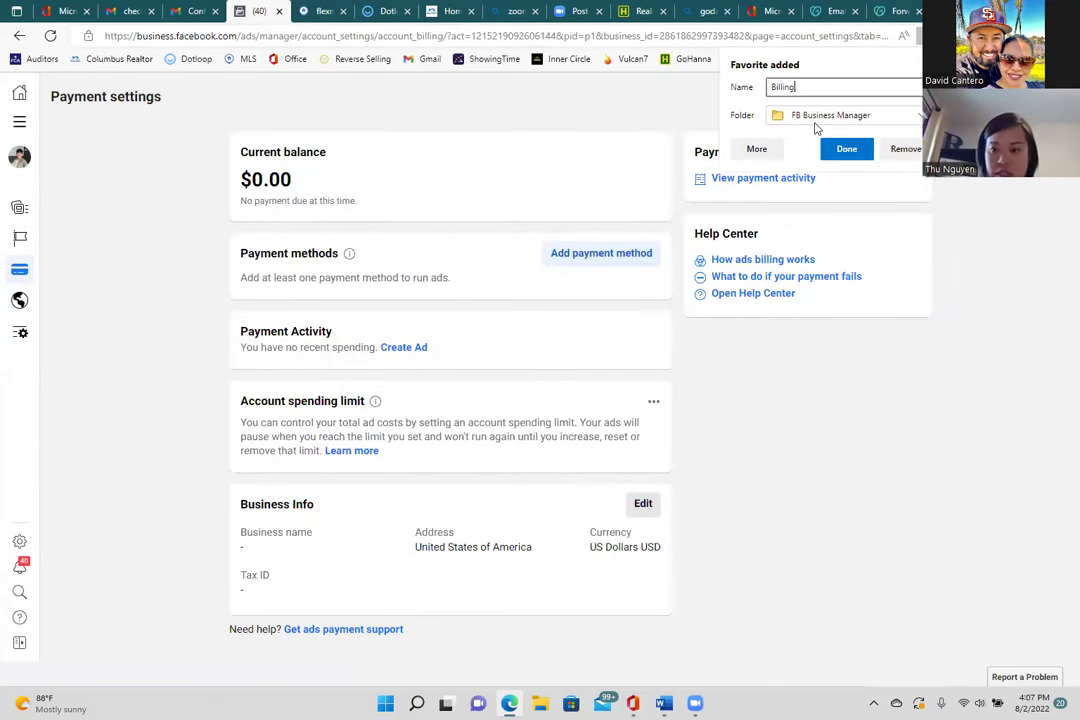
click(838, 149)
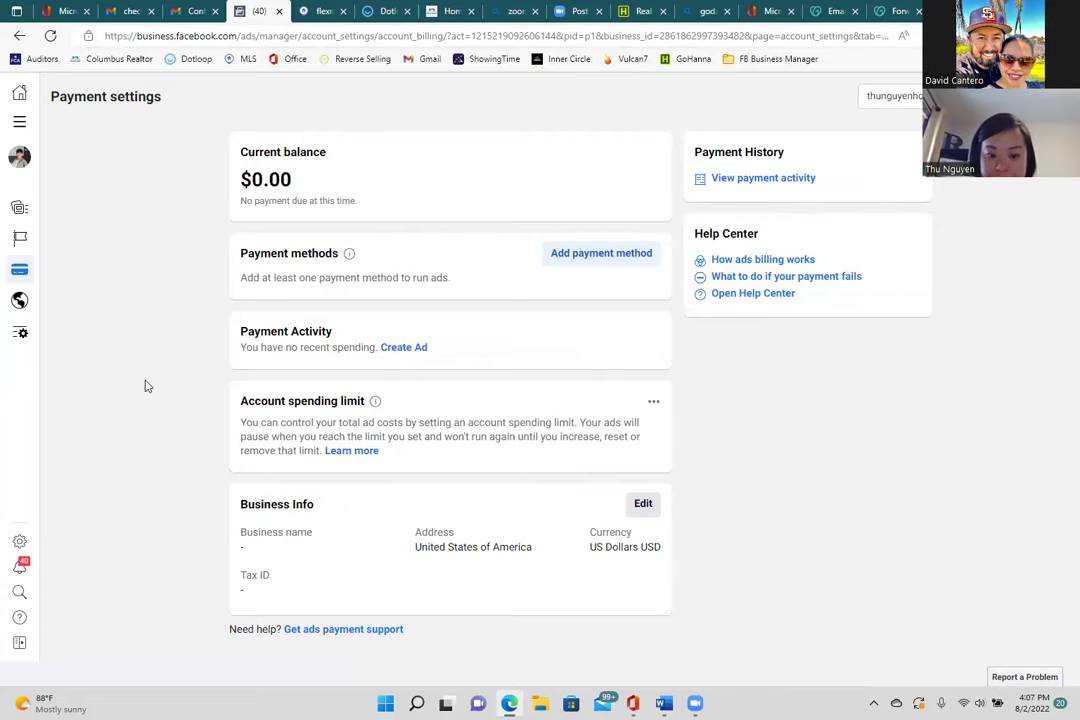
Fill in the business name in the billing Business Info form and save it
click(643, 504)
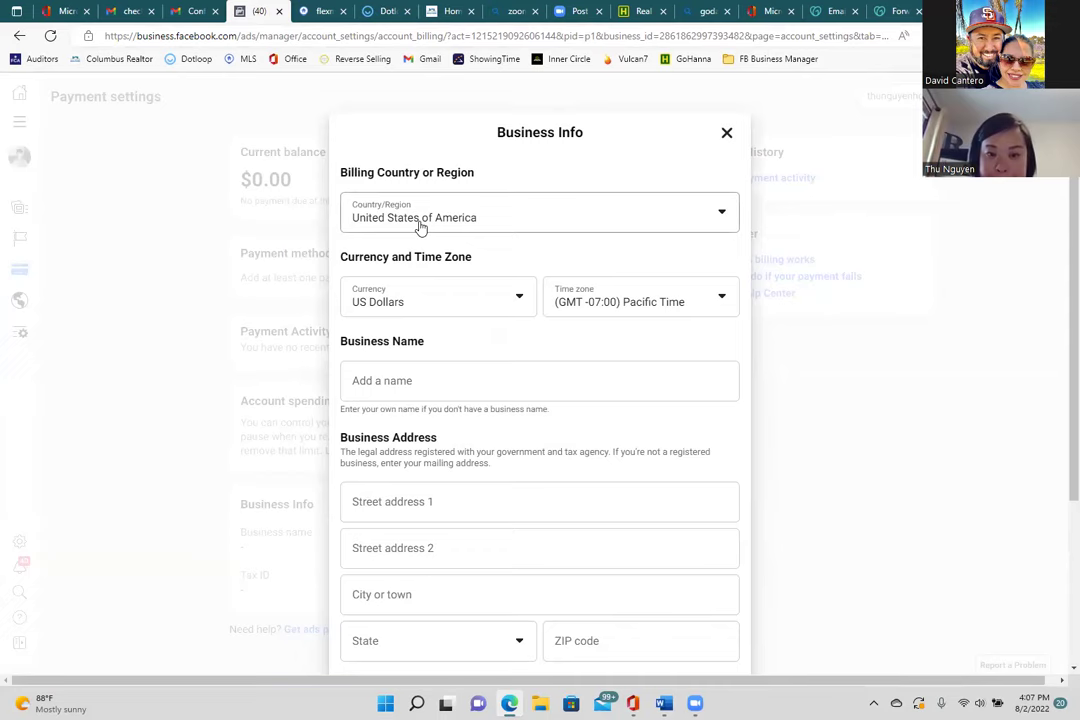
click(516, 368)
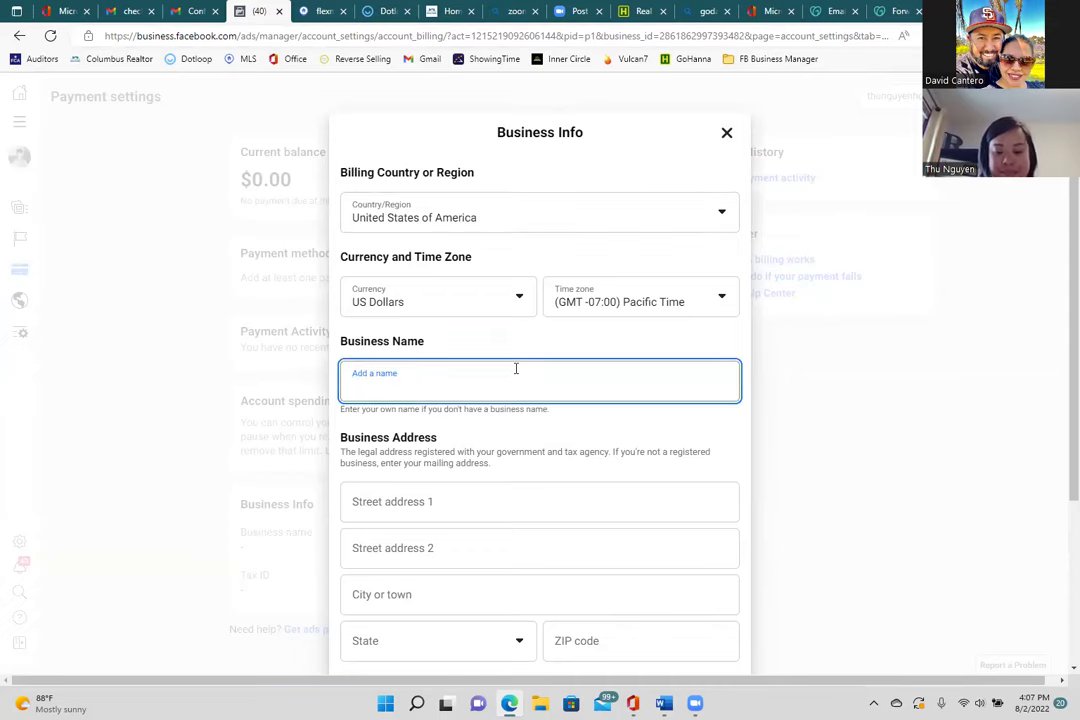
text(Thu Nguyen Homes)
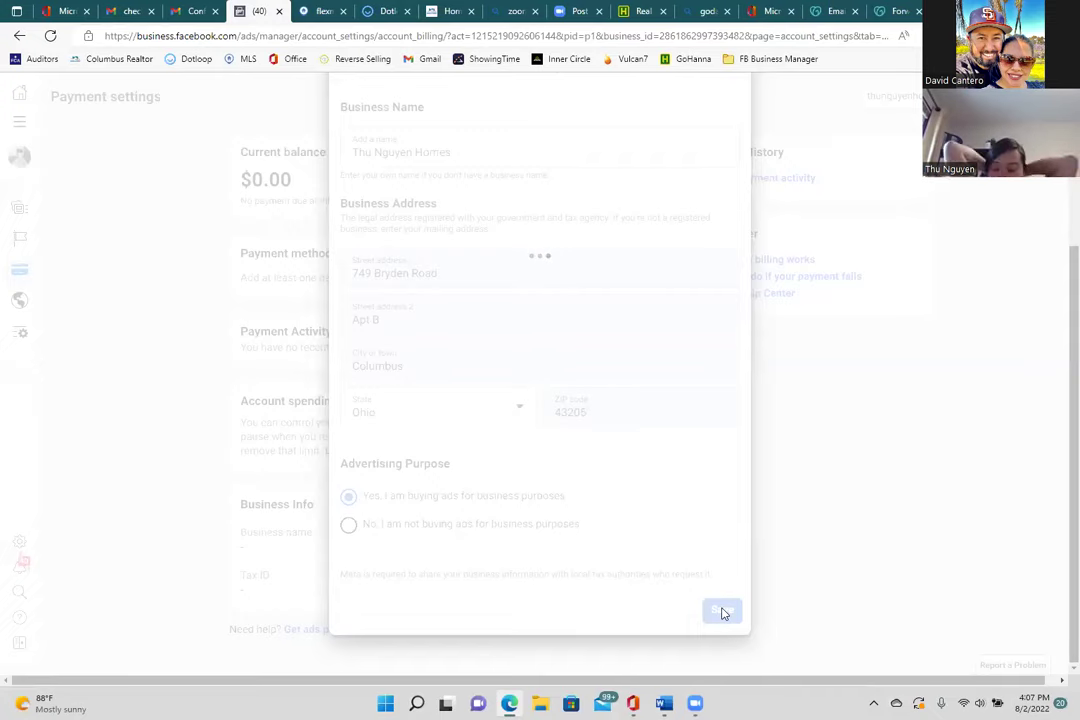
click(723, 612)
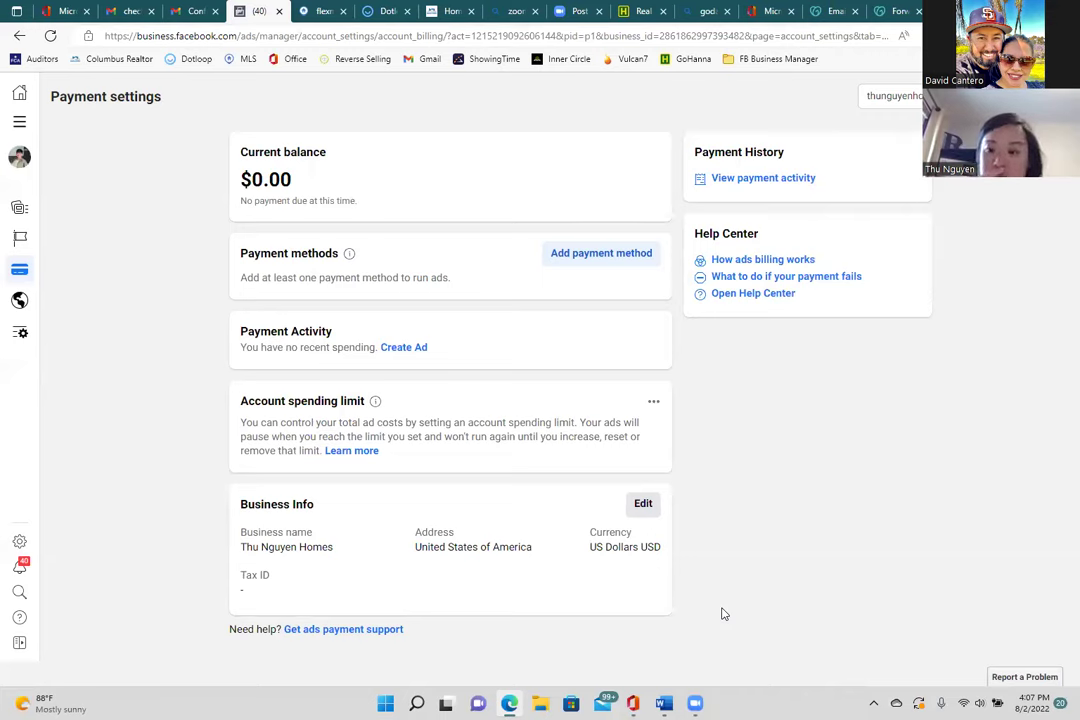
Open Events Manager and switch to the business account's Overview page
click(21, 124)
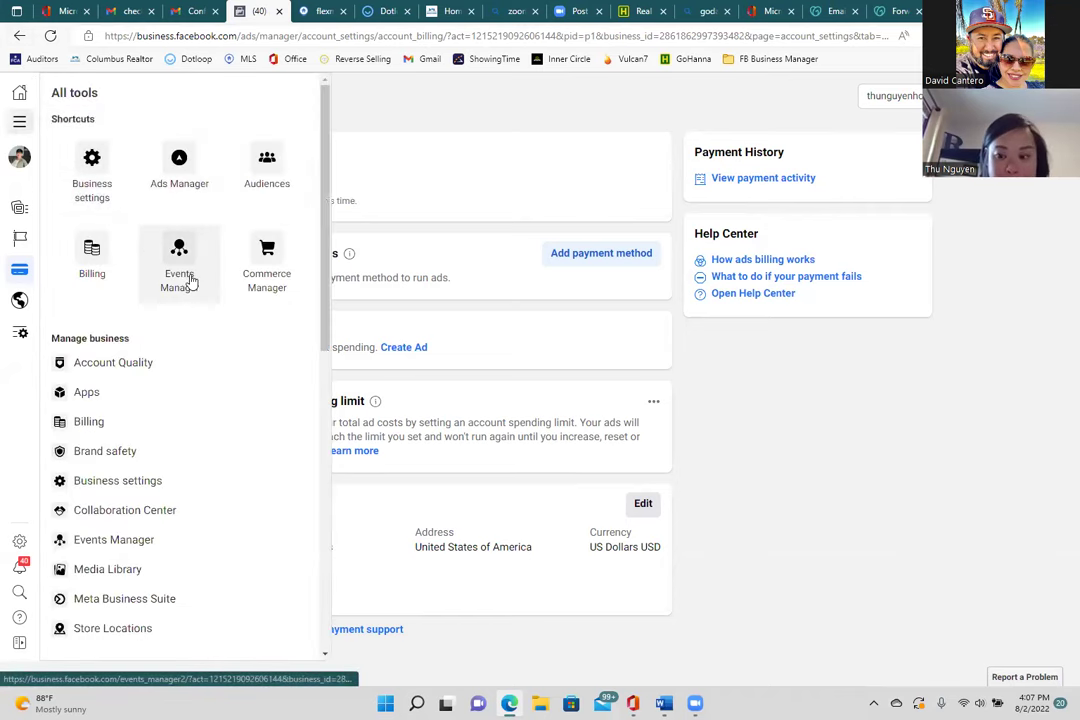
click(174, 252)
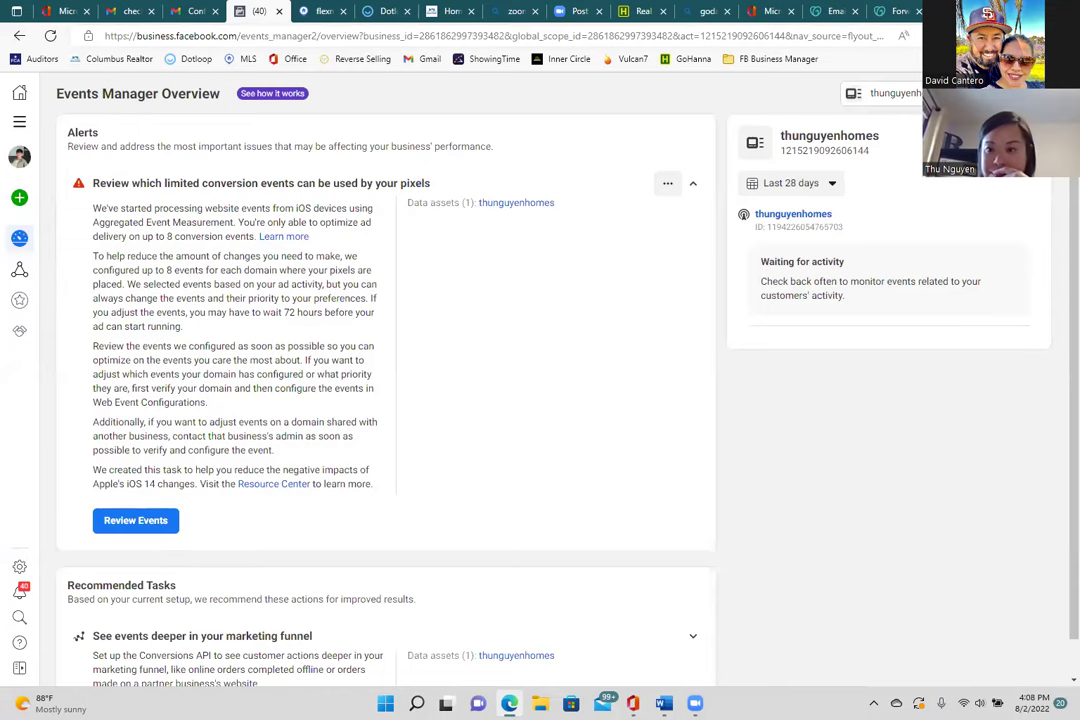
click(950, 93)
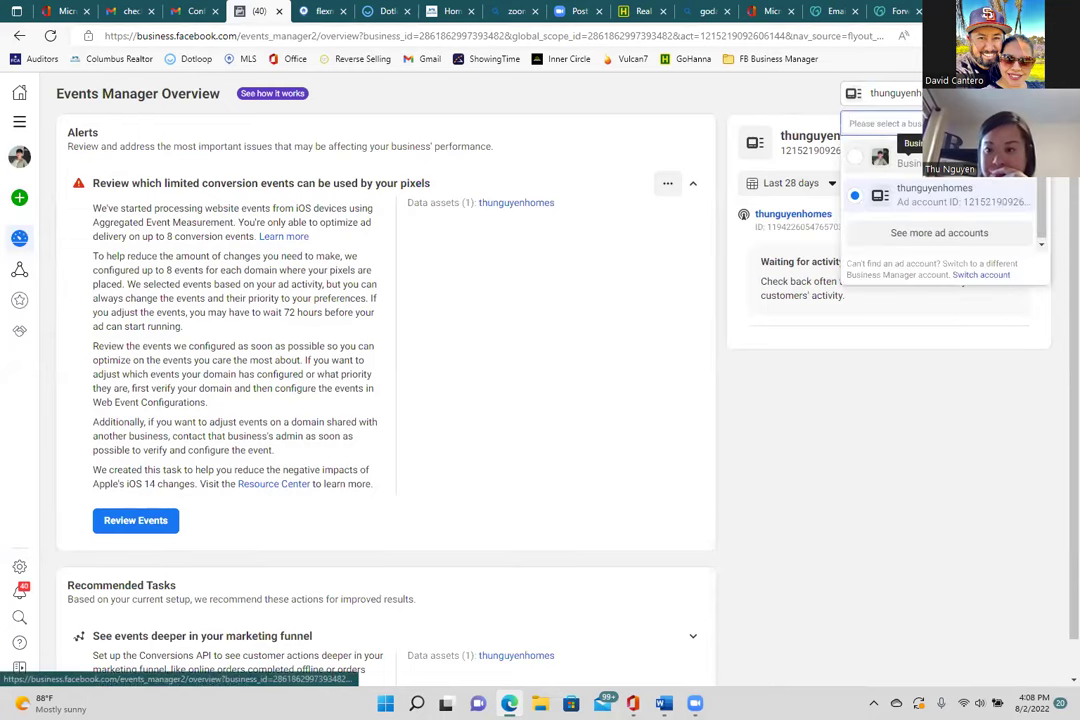
click(940, 195)
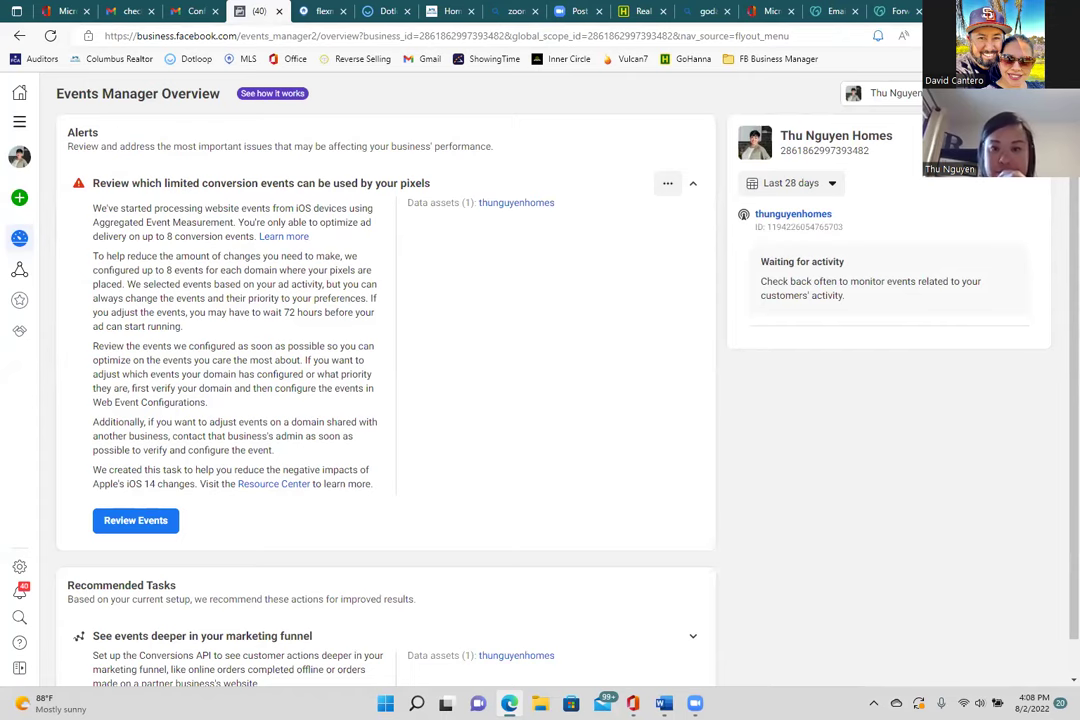
scroll(740, 330, down, 1)
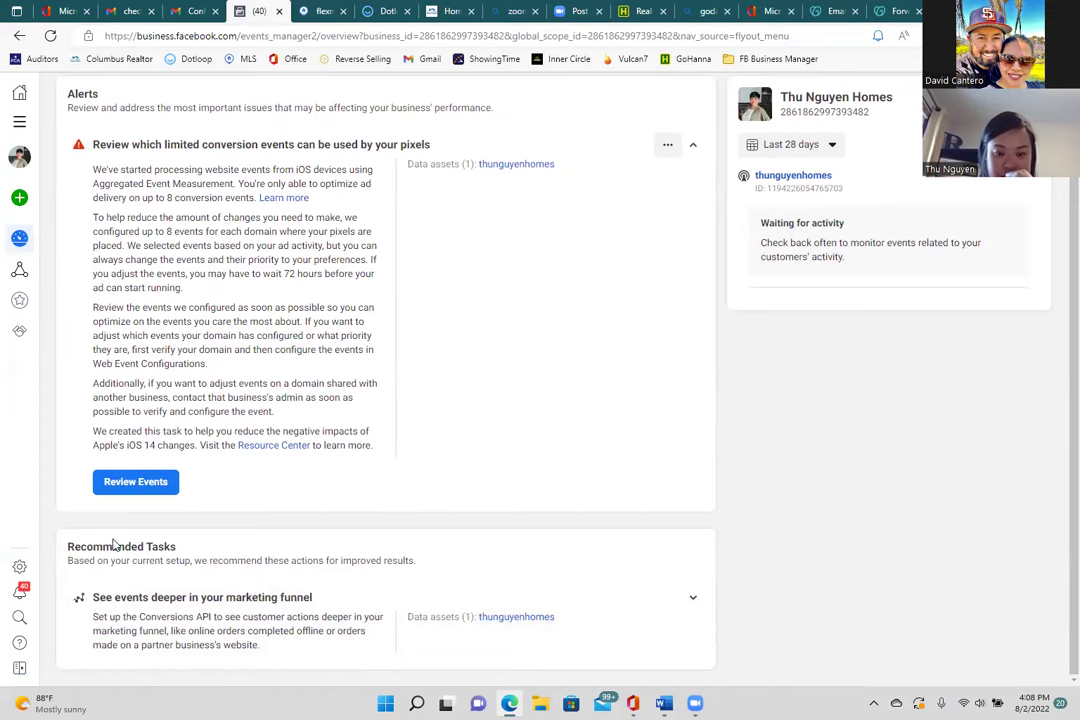
mouse_move(22, 250)
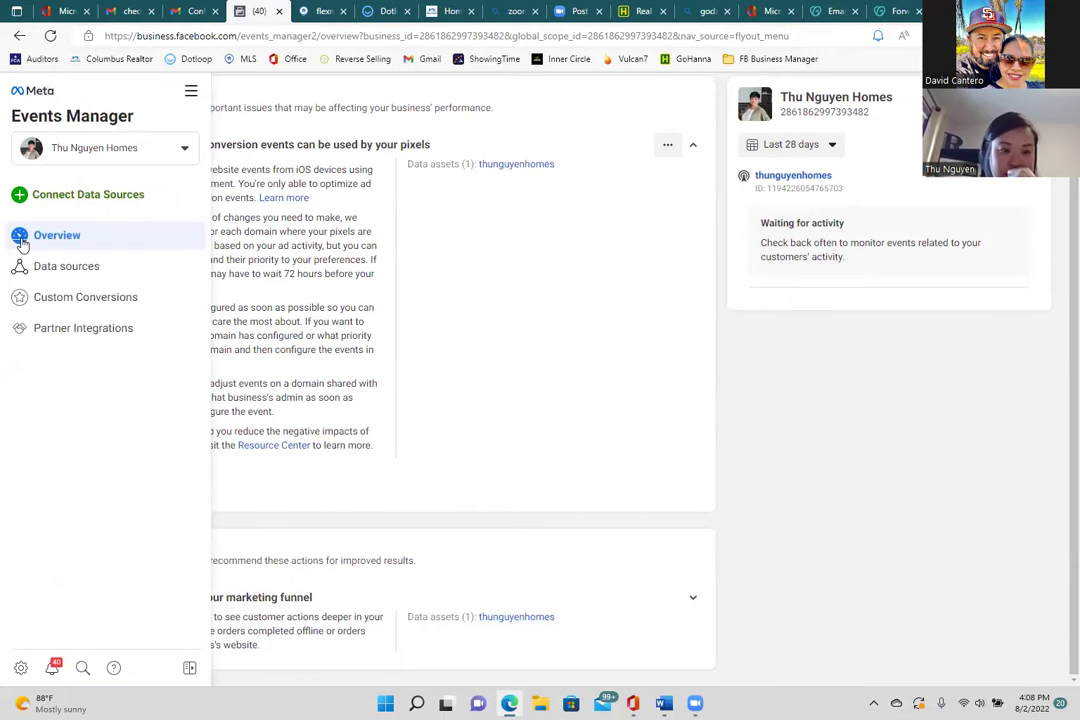
Bookmark the thunguyenhomes pixel's Data sources page as 'Pixel' in the FB Business Manager folder
click(24, 267)
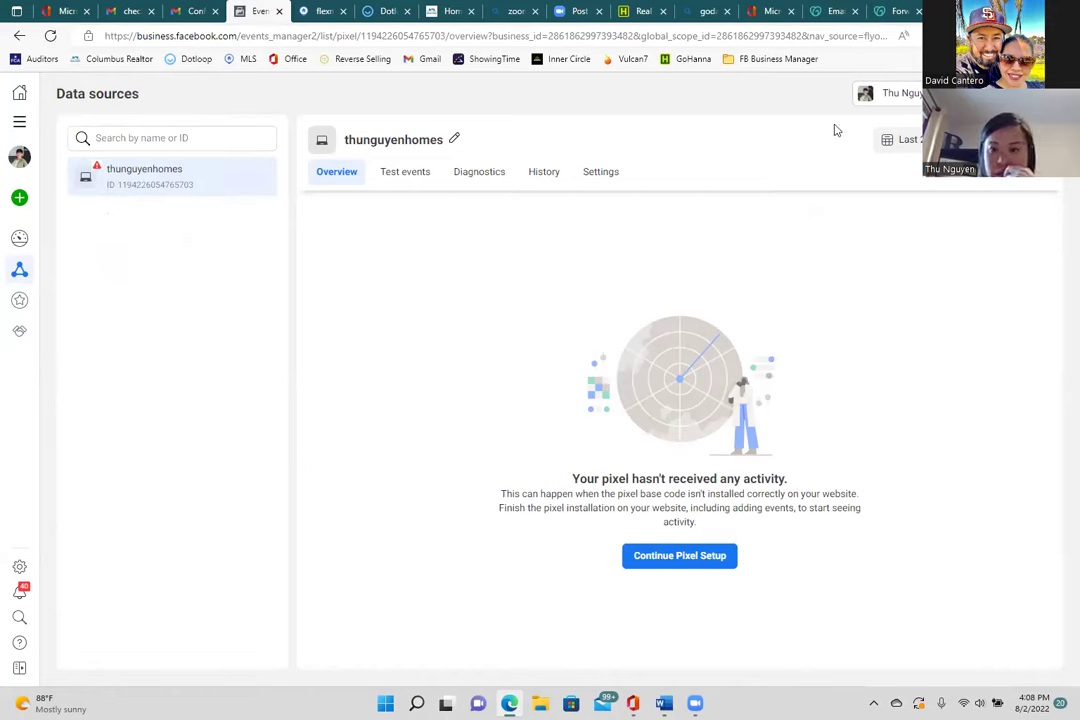
key(ctrl+d)
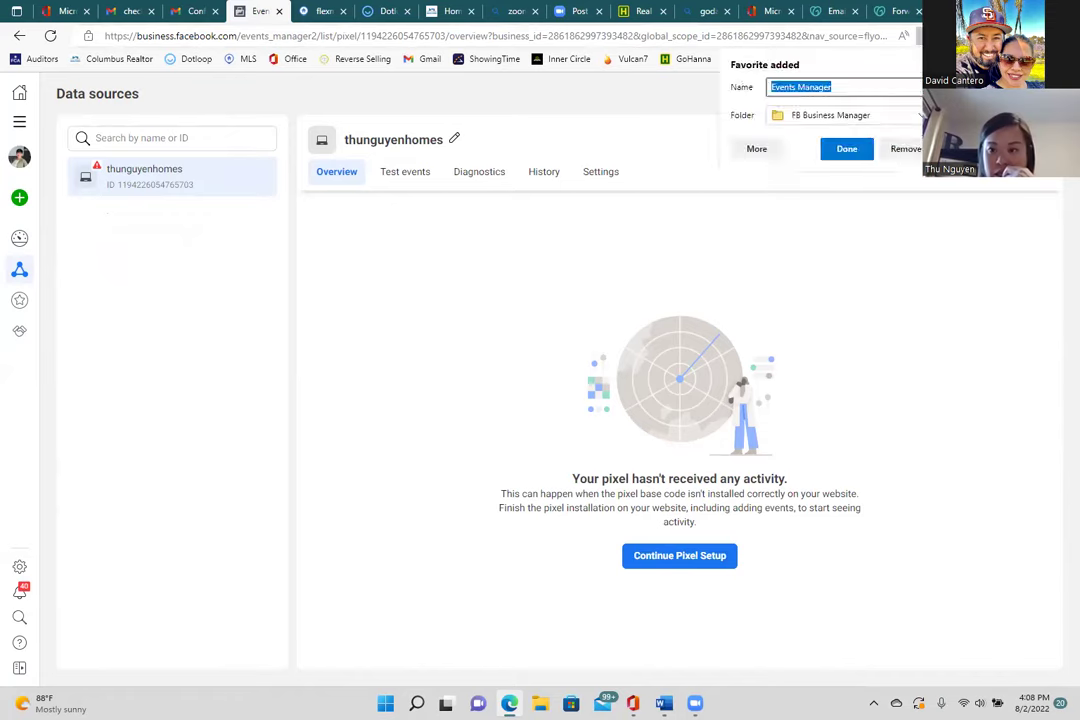
text(Pixe)
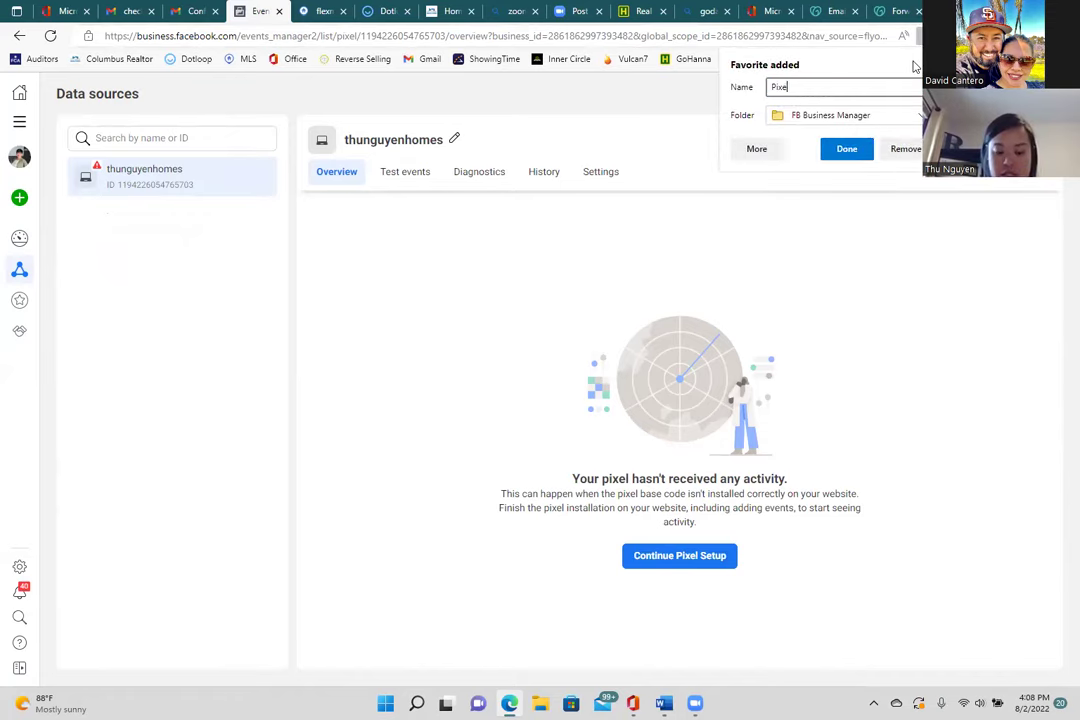
text(l)
click(847, 148)
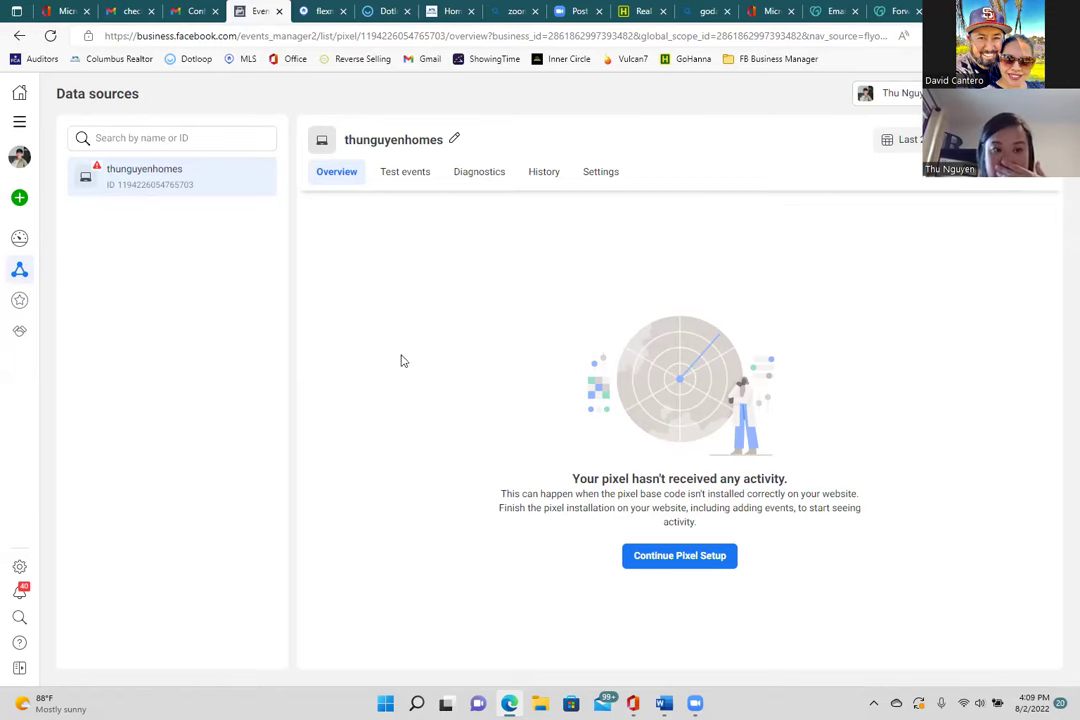
mouse_move(106, 207)
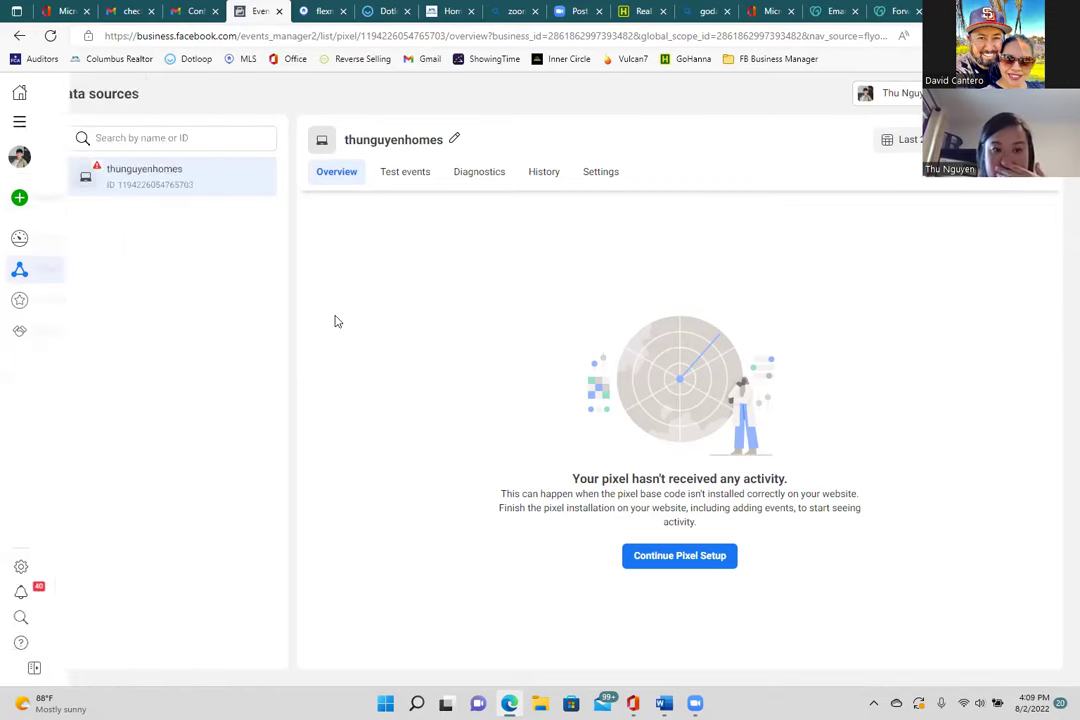
Bookmark the empty Custom Conversions page under the name 'Custom Conversion'
mouse_move(14, 274)
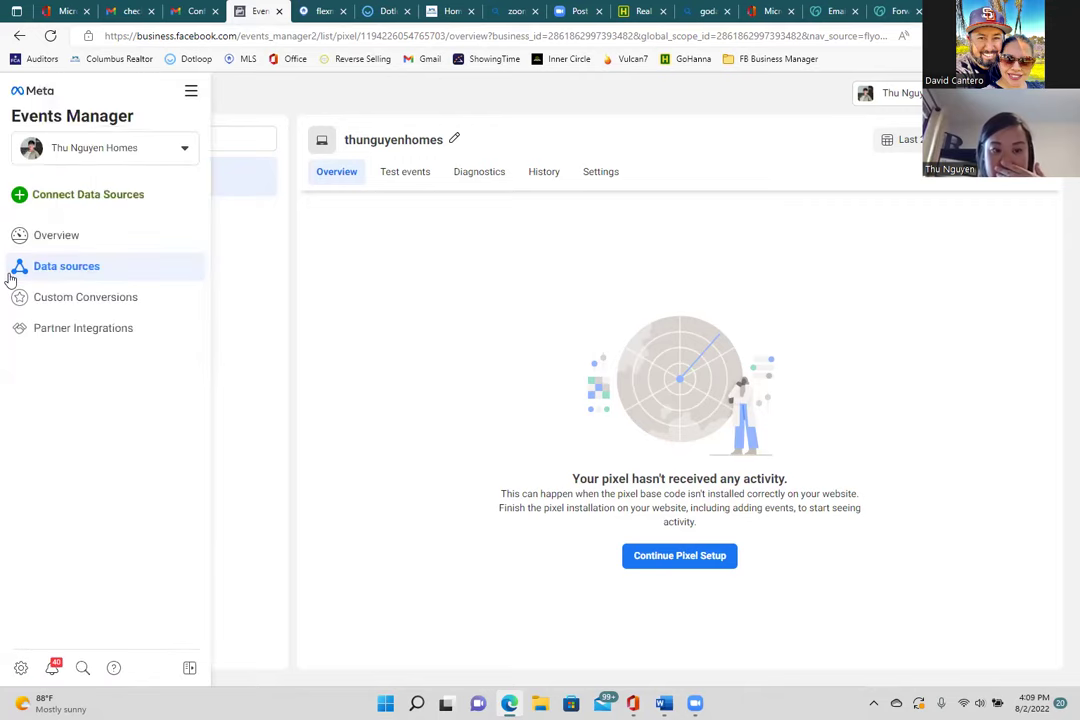
click(40, 300)
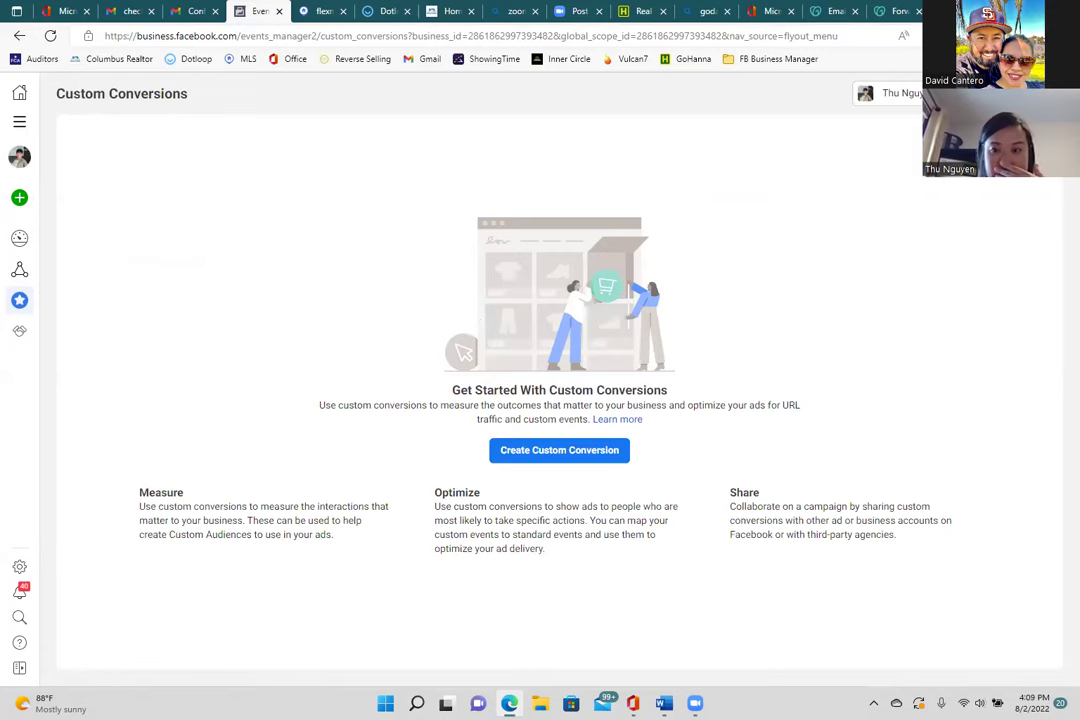
click(930, 35)
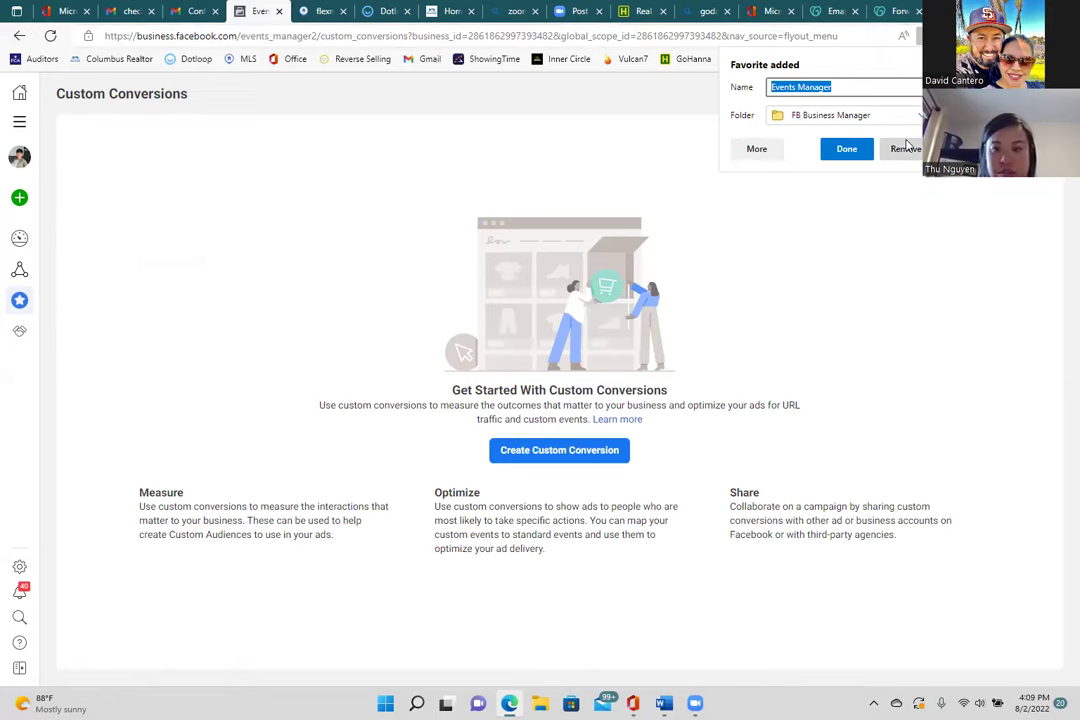
text(Customer C)
key(BackSpace)
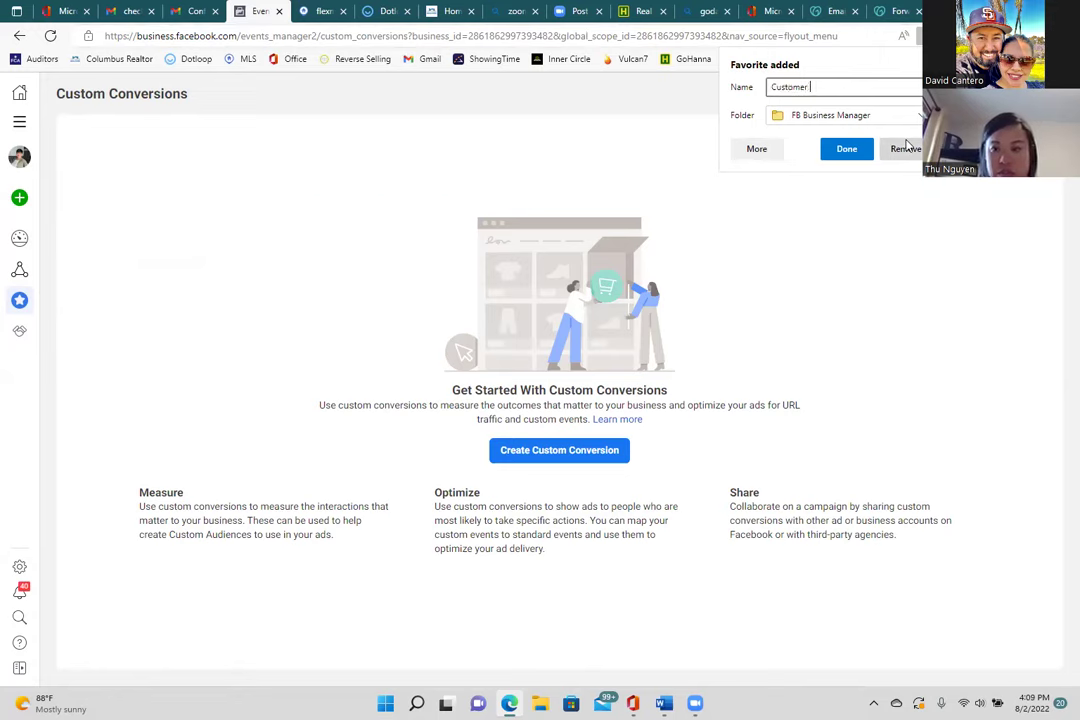
text(version)
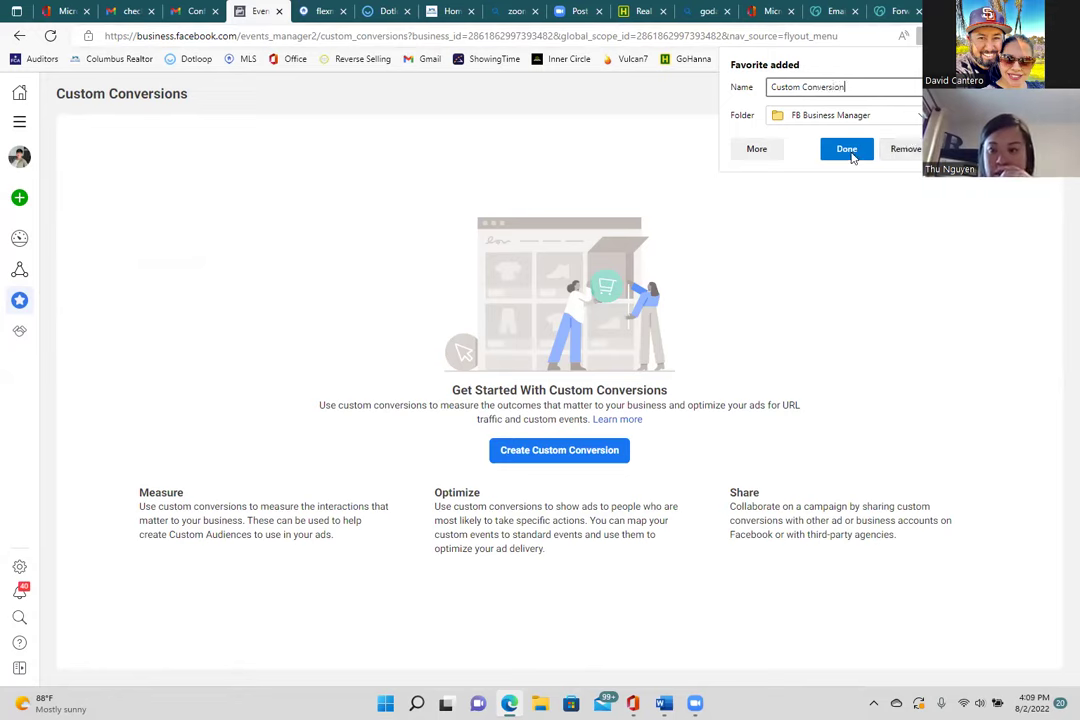
click(849, 151)
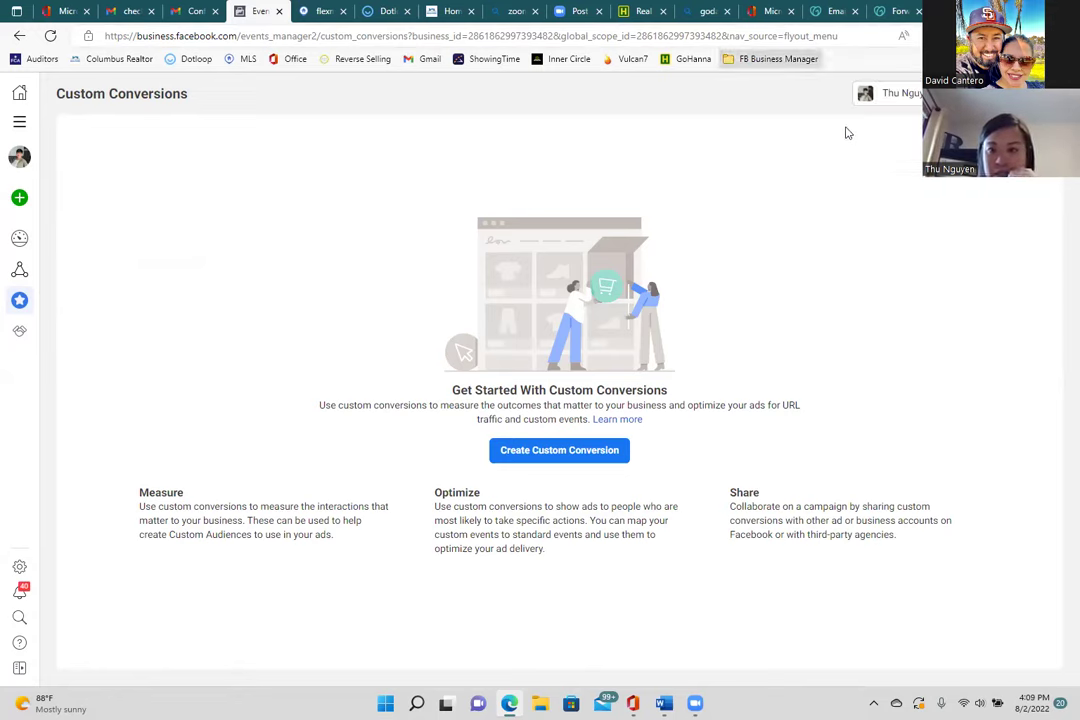